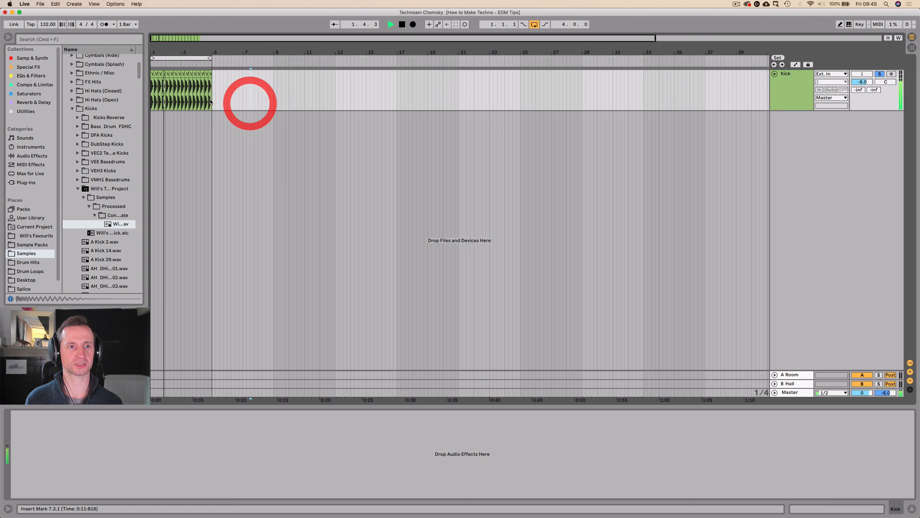
# Stop playback and increase the height of the Kick track.
pyautogui.press('space')
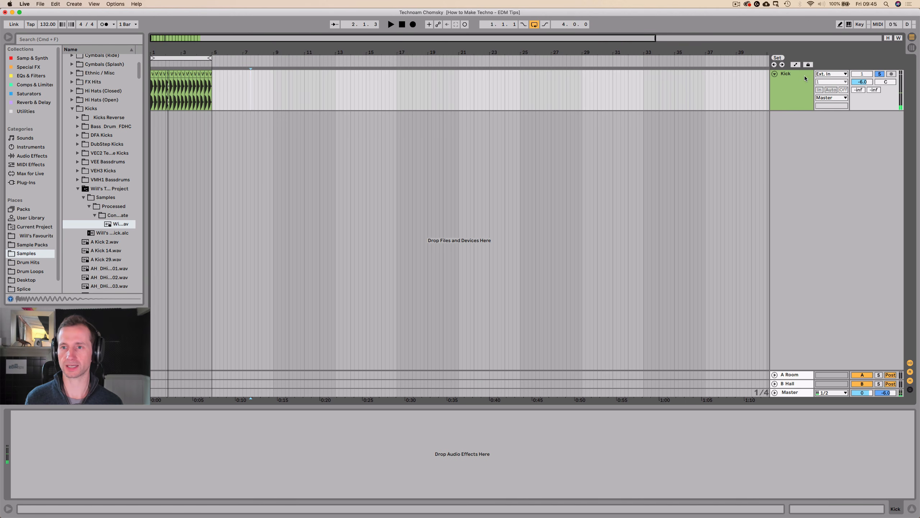
pyautogui.click(797, 92)
pyautogui.moveTo(786, 110); pyautogui.dragTo(788, 140)
pyautogui.click(788, 118)
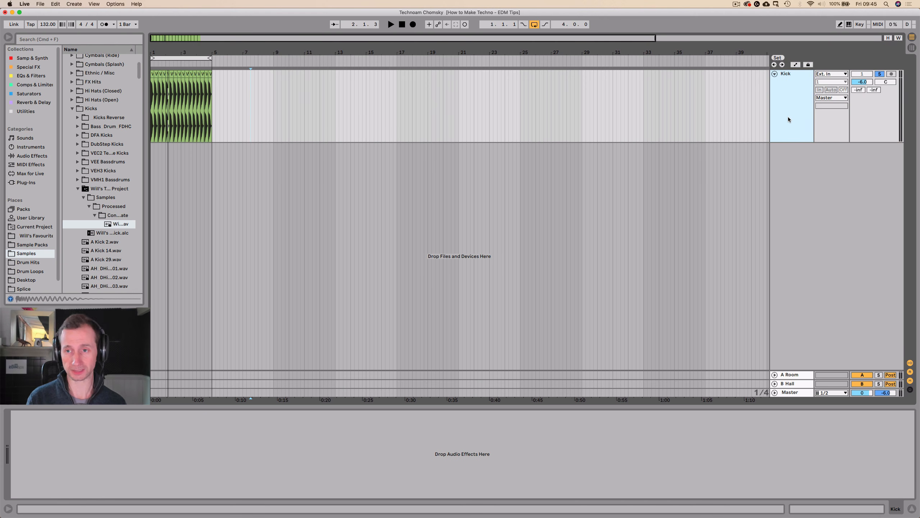
# Add a taller audio track below the Kick track and name it Rumble.
pyautogui.press('super+t')
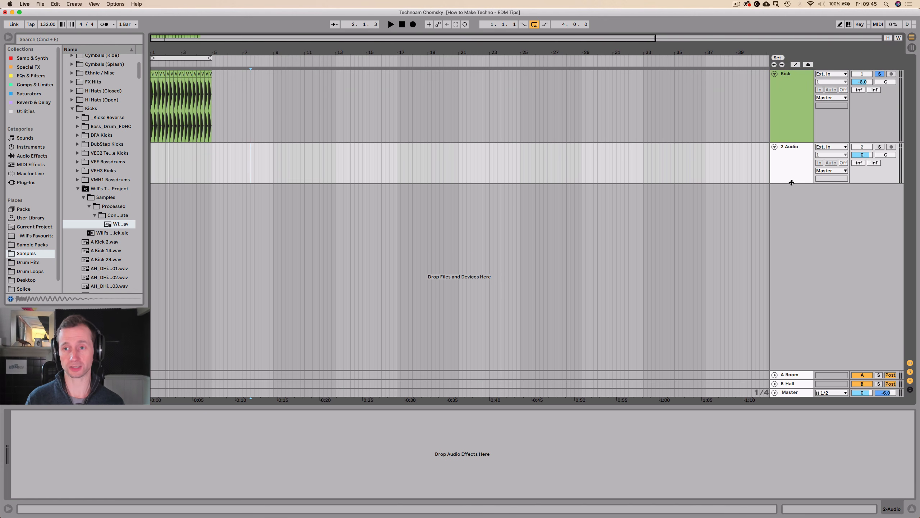
pyautogui.moveTo(793, 182); pyautogui.dragTo(793, 206)
pyautogui.doubleClick(793, 147)
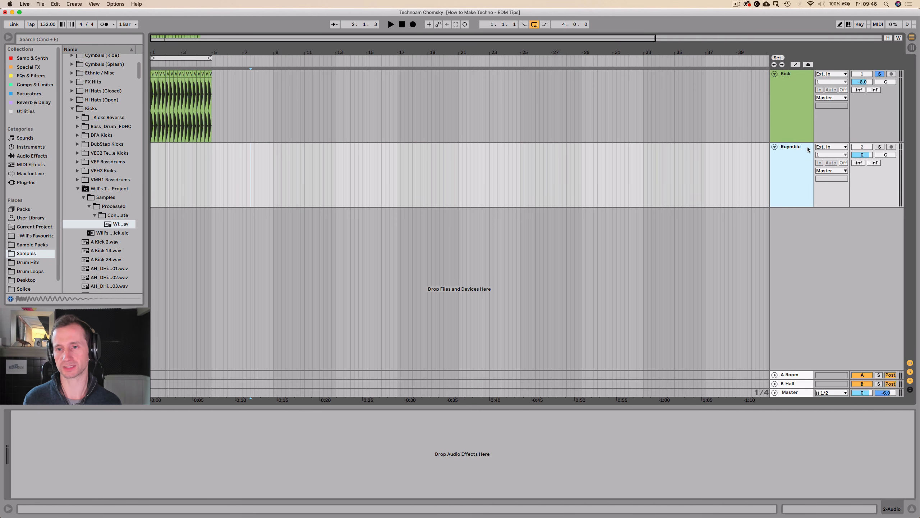
pyautogui.press('BackSpace')
pyautogui.click(797, 125)
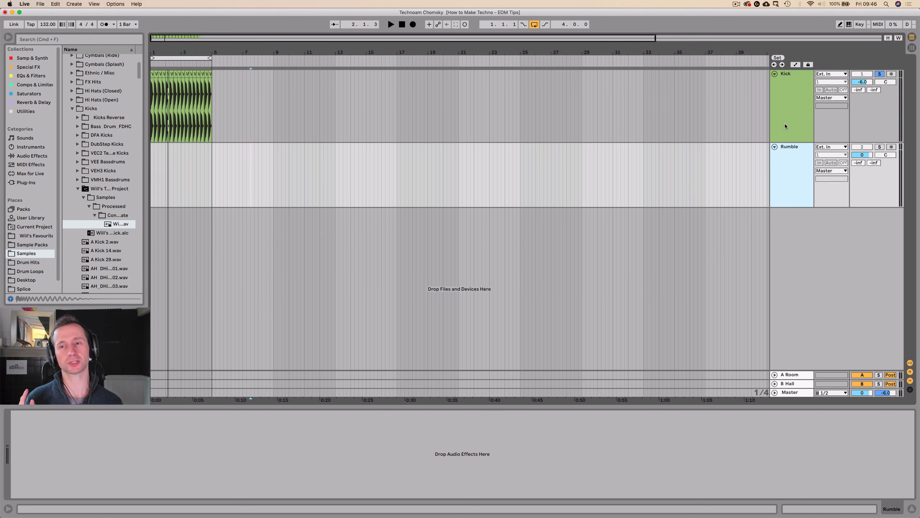
# Route the Kick track's audio into the Rumble track and set Rumble's monitoring to In.
pyautogui.click(785, 124)
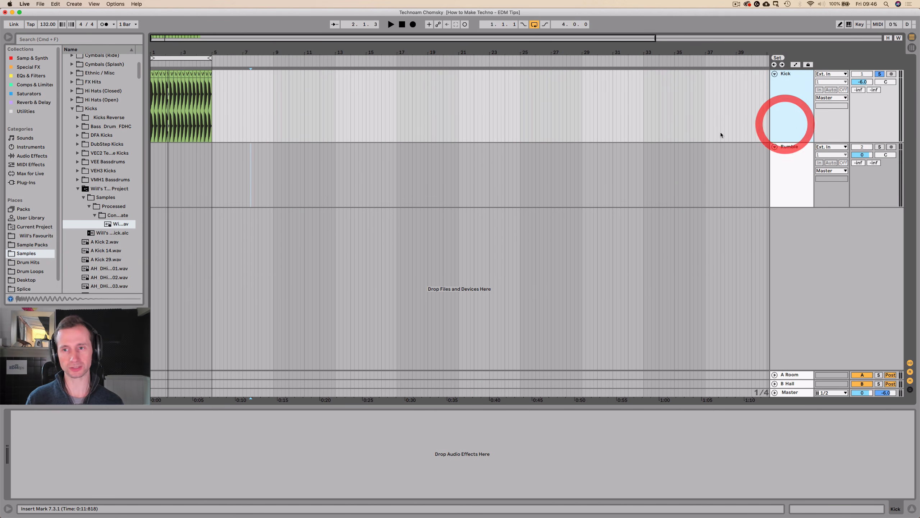
pyautogui.click(797, 86)
pyautogui.click(786, 170)
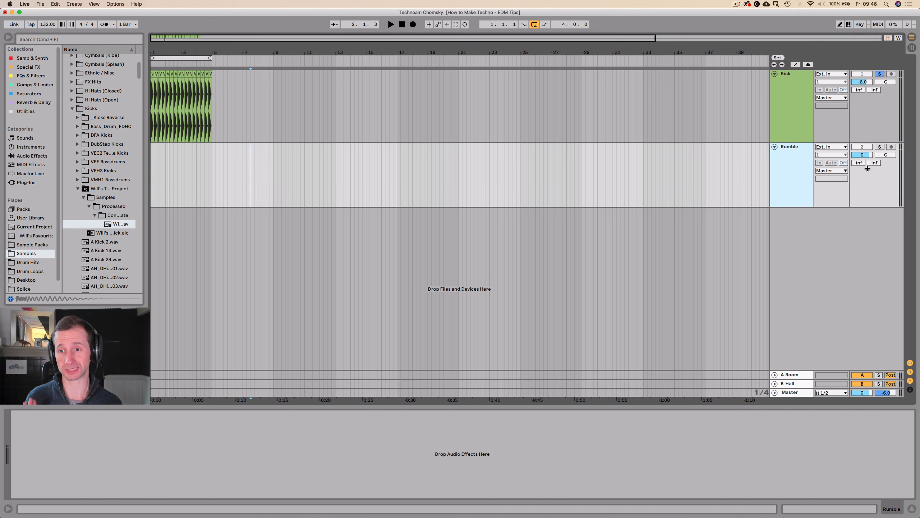
pyautogui.click(828, 149)
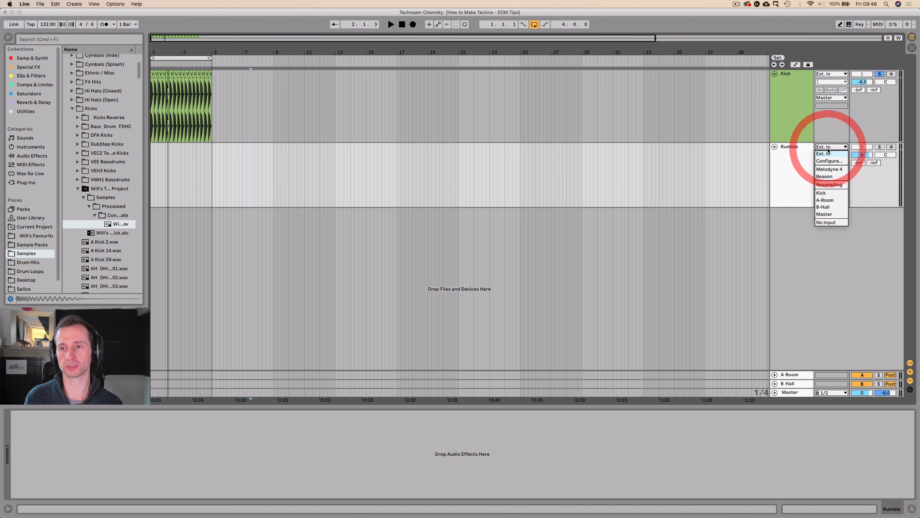
pyautogui.click(827, 193)
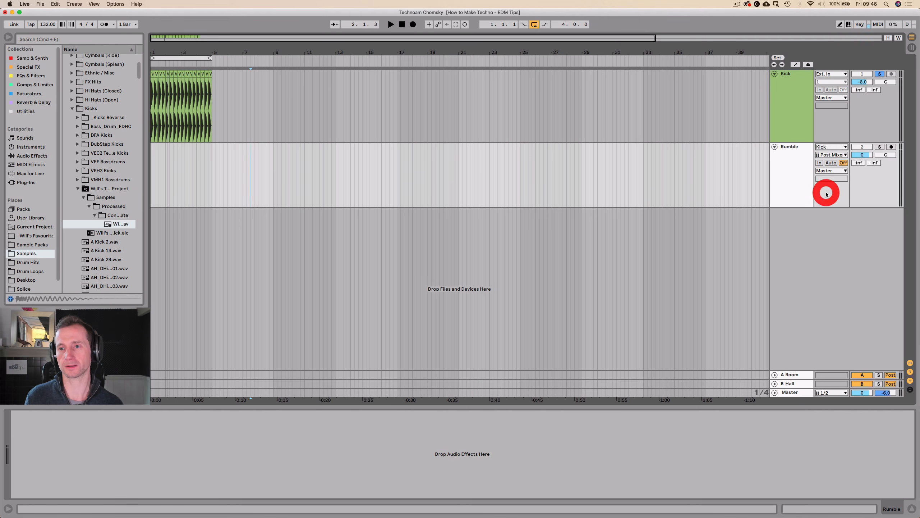
pyautogui.click(820, 163)
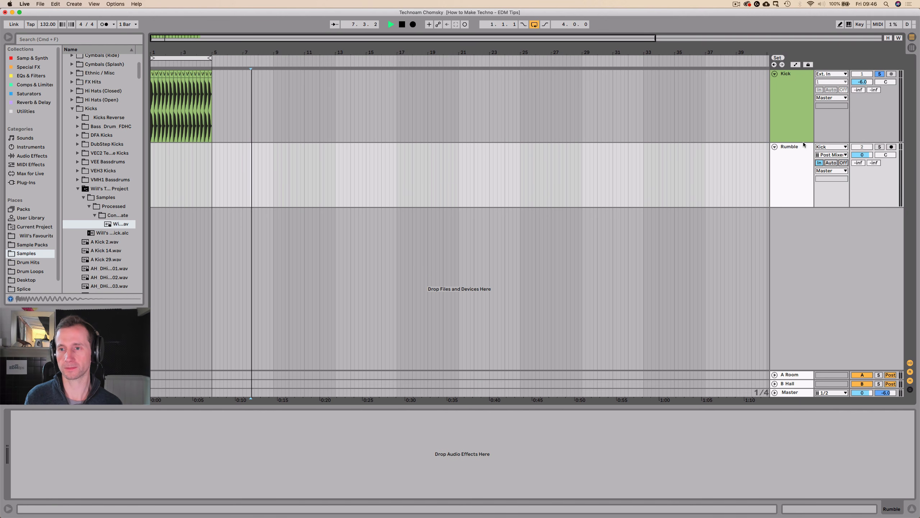
# Unsolo the Kick track and play from bar 1, switching the Rumble track off and on to compare.
pyautogui.click(880, 75)
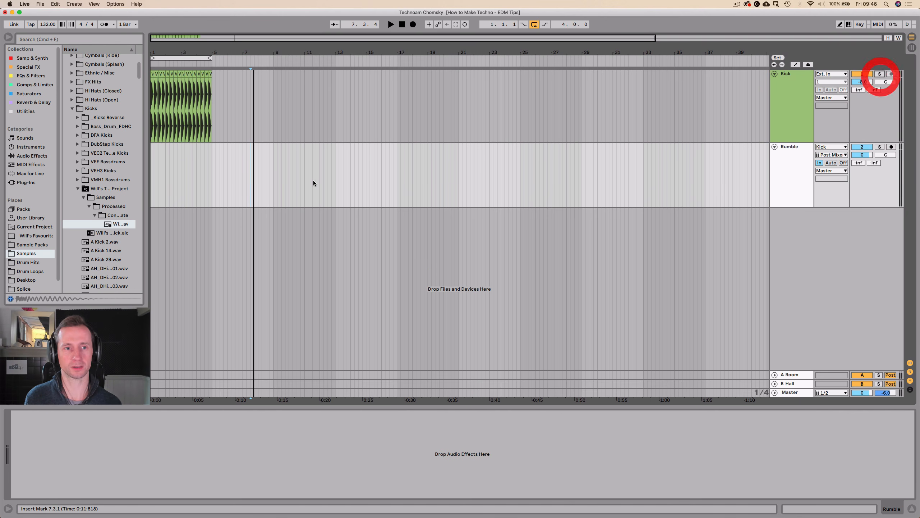
pyautogui.click(152, 180)
pyautogui.click(150, 178)
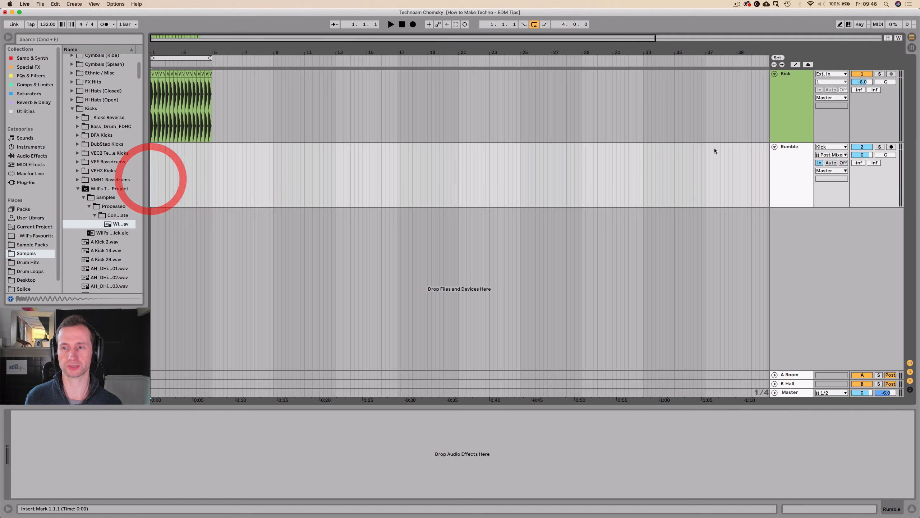
pyautogui.press('space')
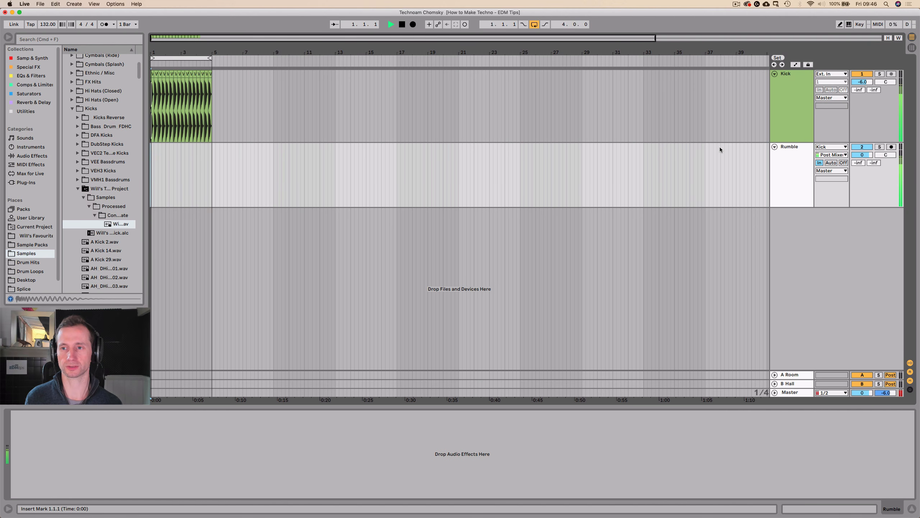
pyautogui.click(863, 147)
pyautogui.click(862, 147)
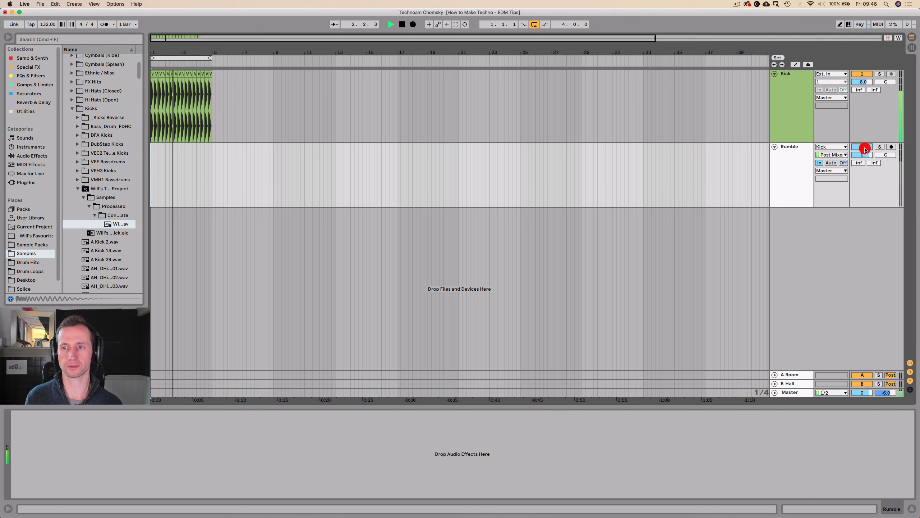
# Add a Delay effect to the Rumble track with its Dry/Wet at 100%.
pyautogui.click(792, 159)
pyautogui.click(790, 83)
pyautogui.click(780, 184)
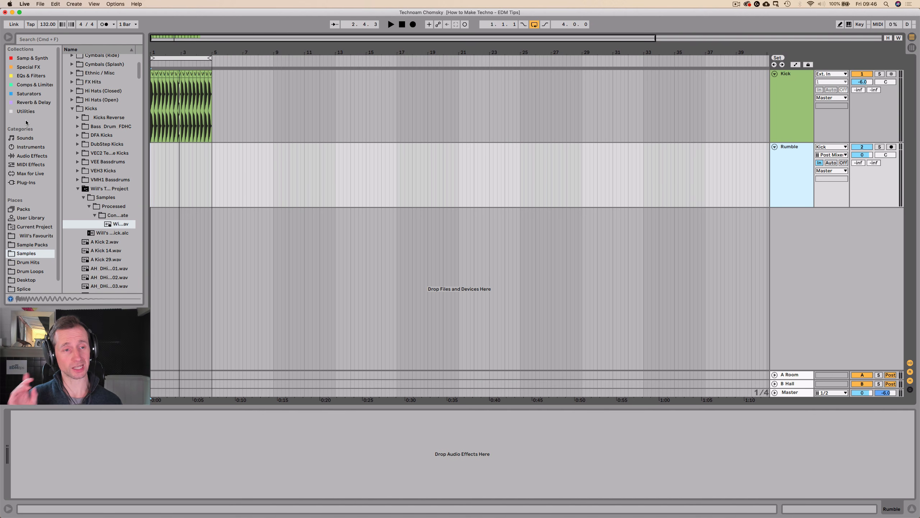
pyautogui.click(26, 103)
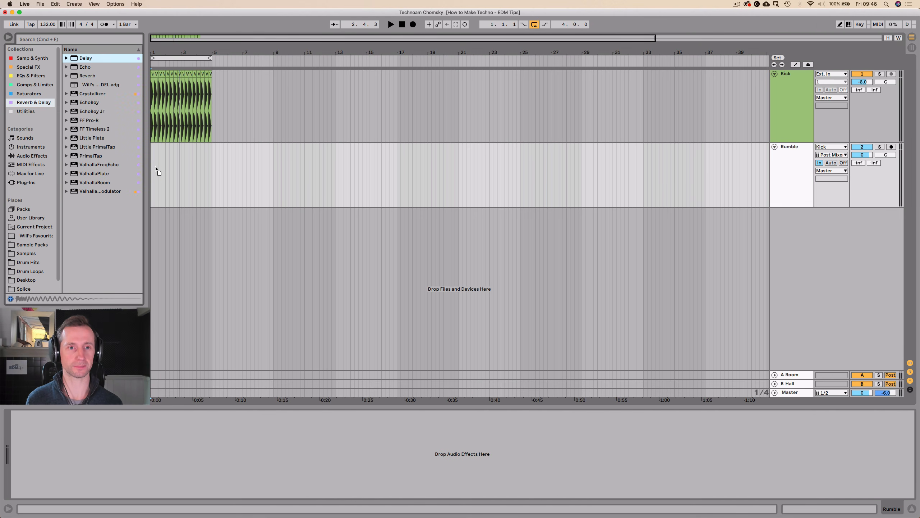
pyautogui.moveTo(156, 168); pyautogui.dragTo(155, 168)
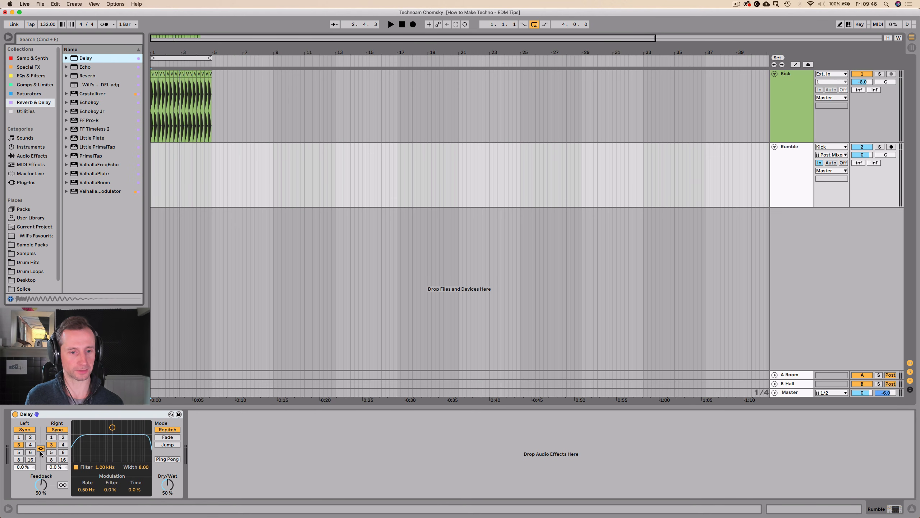
pyautogui.moveTo(163, 482); pyautogui.dragTo(162, 461)
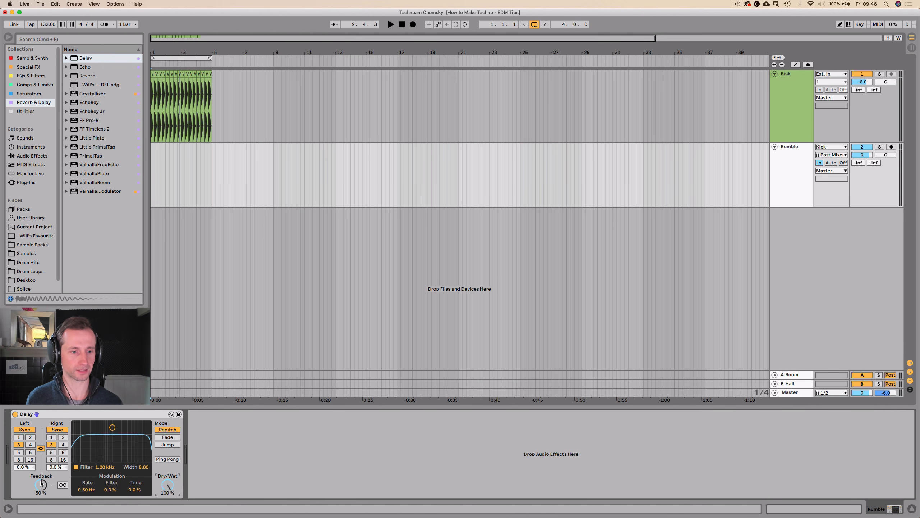
# Set the Delay's feedback to 26% and turn off its filter while listening to the loop.
pyautogui.press('space')
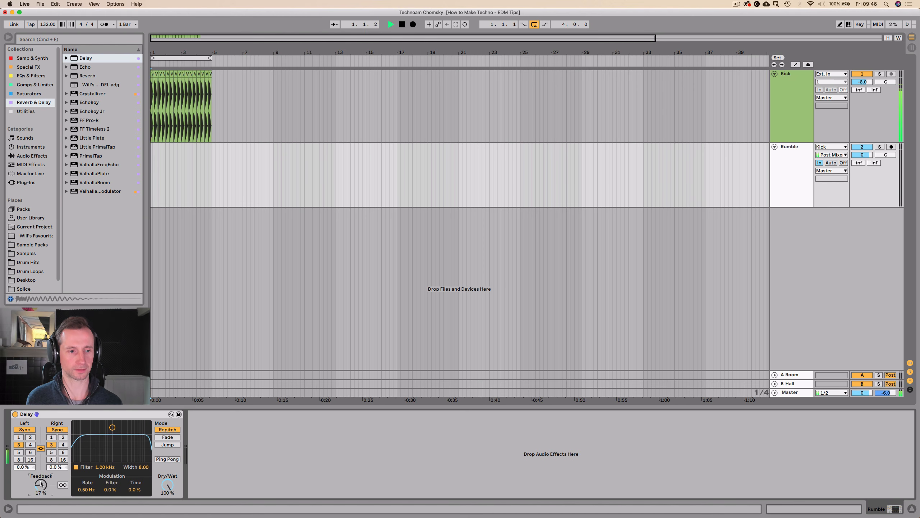
pyautogui.moveTo(40, 485); pyautogui.dragTo(41, 479)
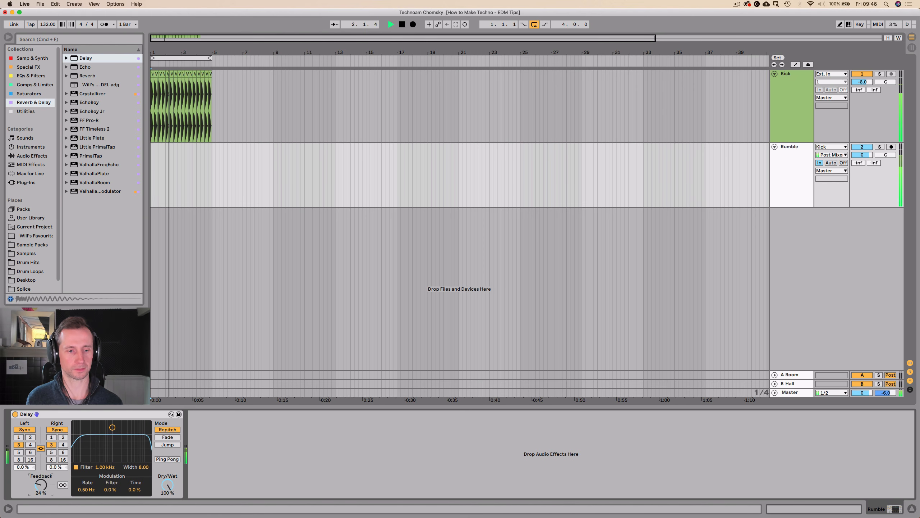
pyautogui.click(77, 467)
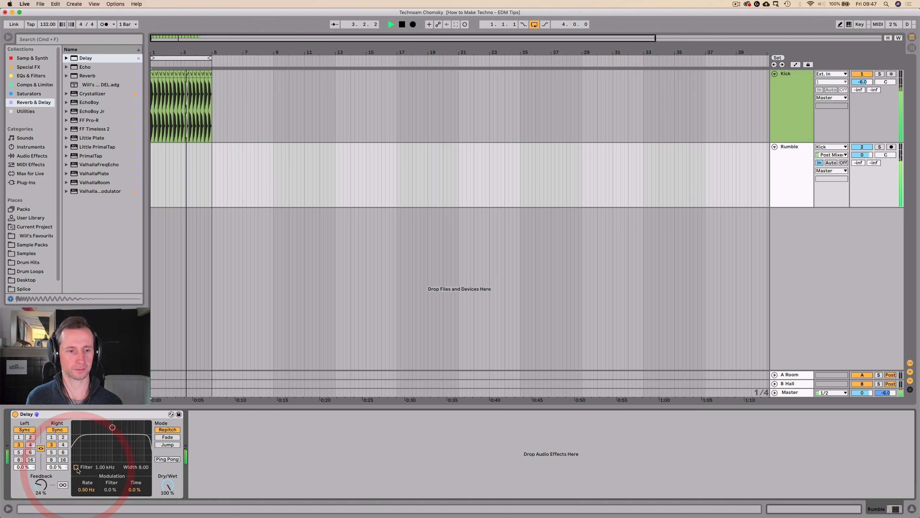
pyautogui.moveTo(41, 485); pyautogui.dragTo(41, 483)
pyautogui.press('space')
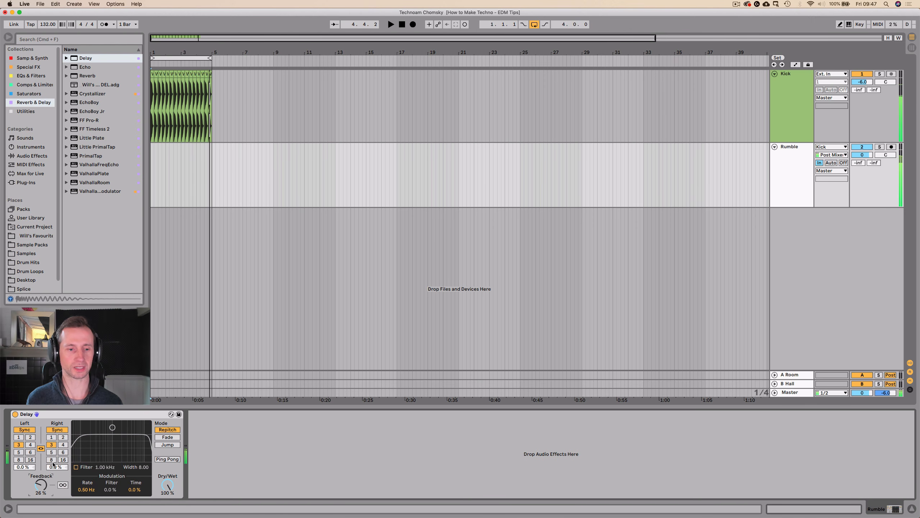
# Add an Amp effect after the Delay on the Rumble track and choose the Heavy amp type.
pyautogui.click(103, 414)
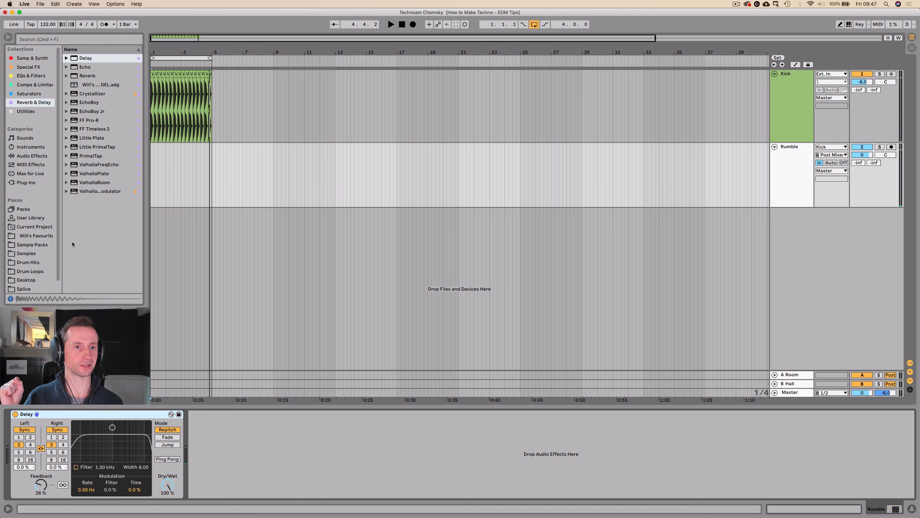
pyautogui.click(28, 94)
pyautogui.moveTo(83, 57)
pyautogui.mouseDown()
pyautogui.moveTo(173, 169)
pyautogui.moveTo(224, 261)
pyautogui.moveTo(215, 430)
pyautogui.mouseUp()
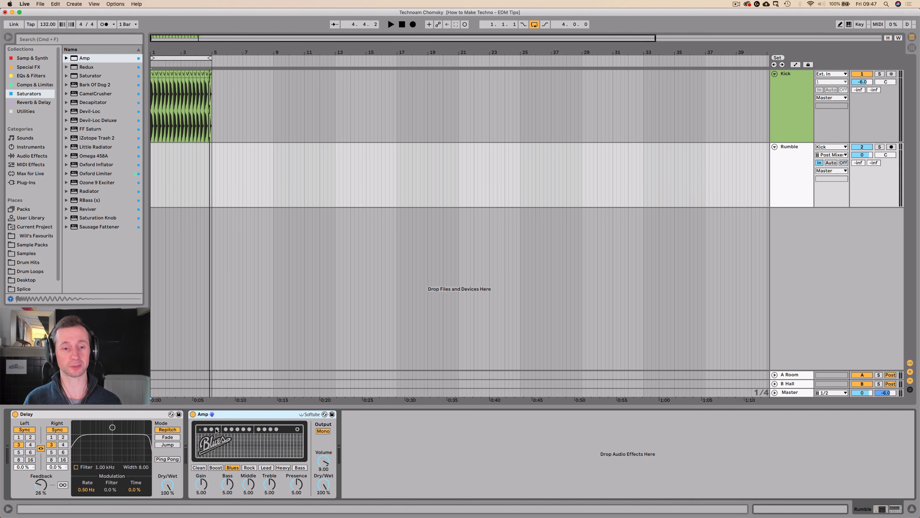
pyautogui.click(282, 467)
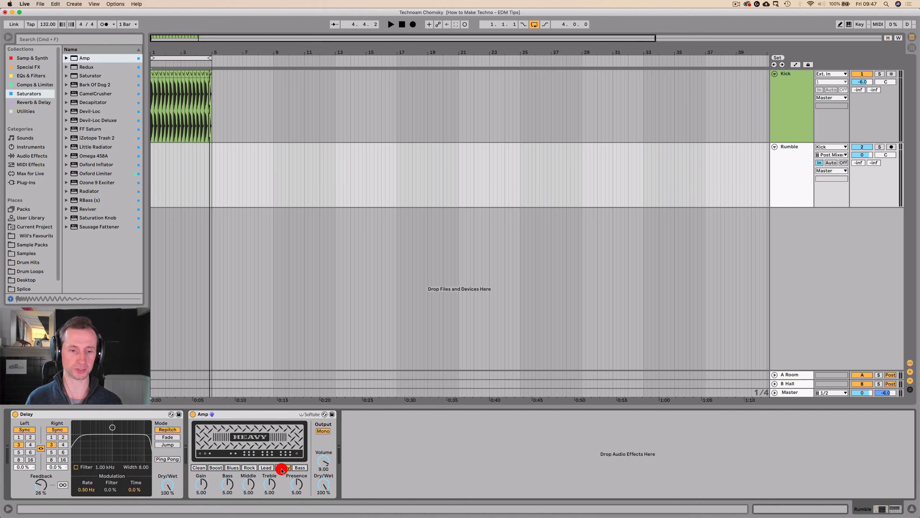
# Lower the Amp's volume to 6.11 while listening to the loop.
pyautogui.press('space')
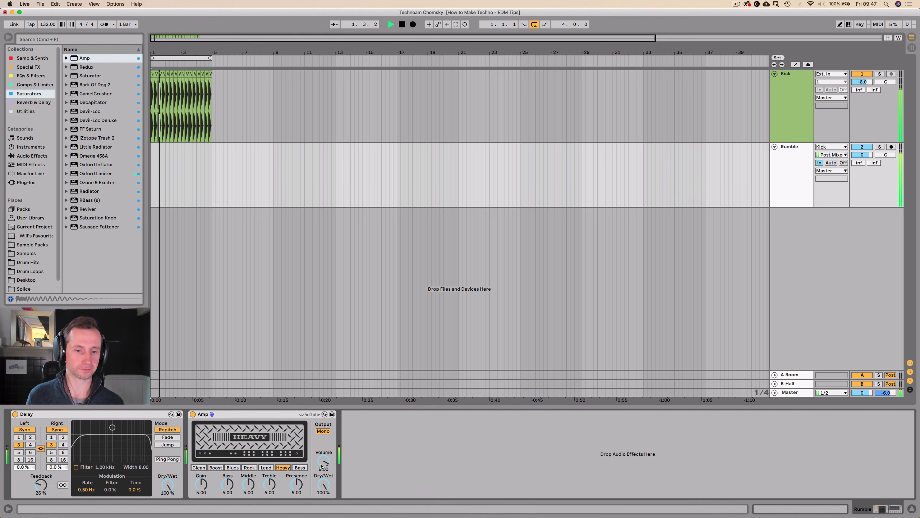
pyautogui.moveTo(324, 461)
pyautogui.mouseDown()
pyautogui.moveTo(324, 479)
pyautogui.moveTo(322, 465)
pyautogui.mouseUp()
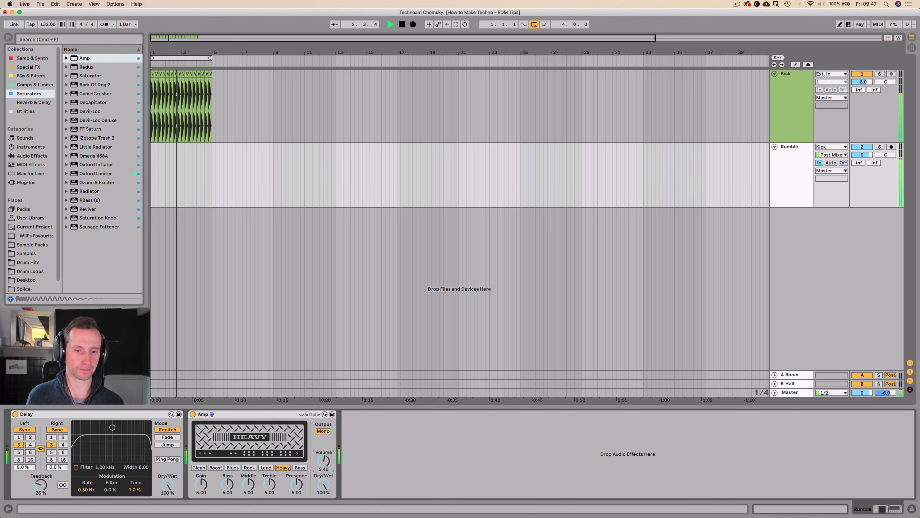
pyautogui.press('space')
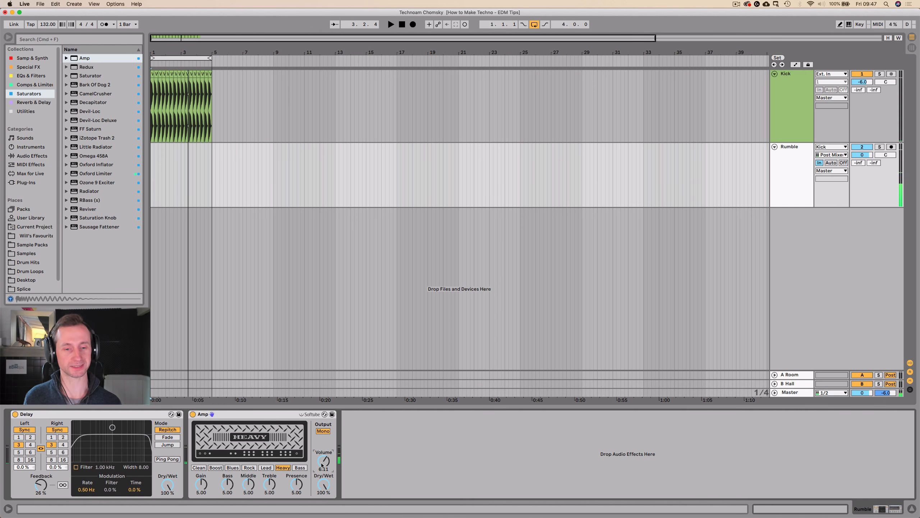
# Add an EQ Eight after the Amp on the Rumble track.
pyautogui.click(260, 414)
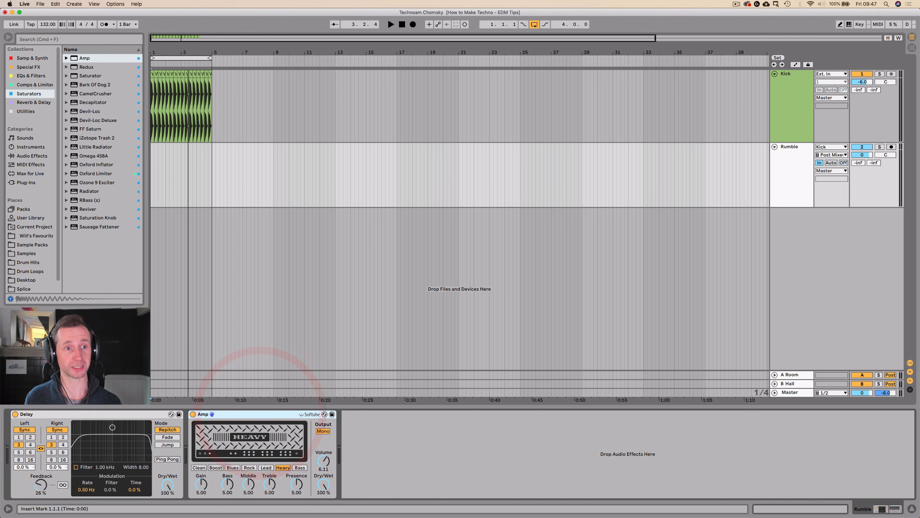
pyautogui.click(32, 76)
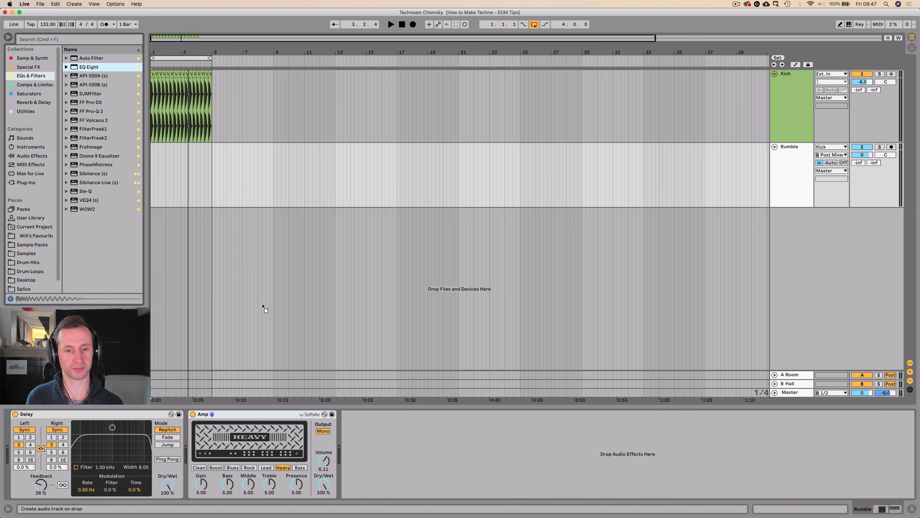
pyautogui.moveTo(359, 447); pyautogui.dragTo(354, 446)
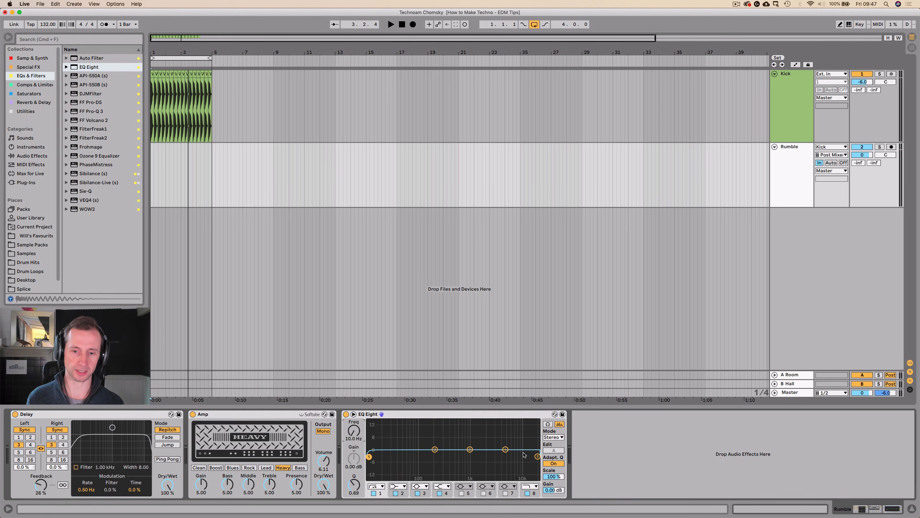
# Lower the high-cut frequency of EQ Eight's band 8 to 70.6 Hz while the loop plays.
pyautogui.press('space')
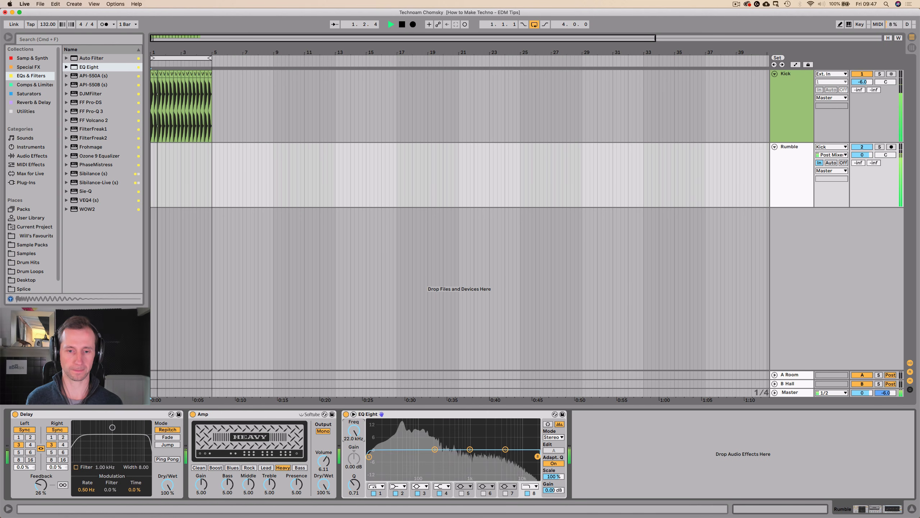
pyautogui.moveTo(354, 431); pyautogui.dragTo(354, 484)
pyautogui.press('space')
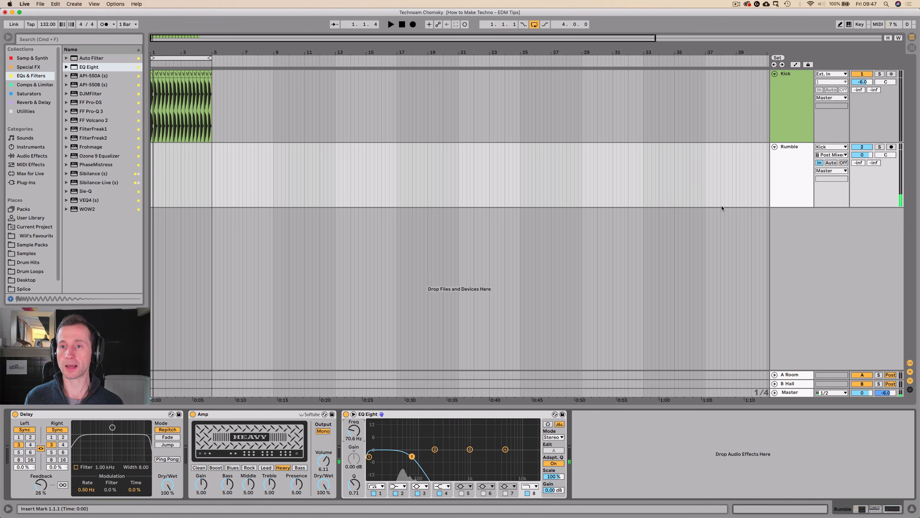
# Add an EQ Eight to the Kick track and switch off its band 1.
pyautogui.click(783, 96)
pyautogui.click(790, 178)
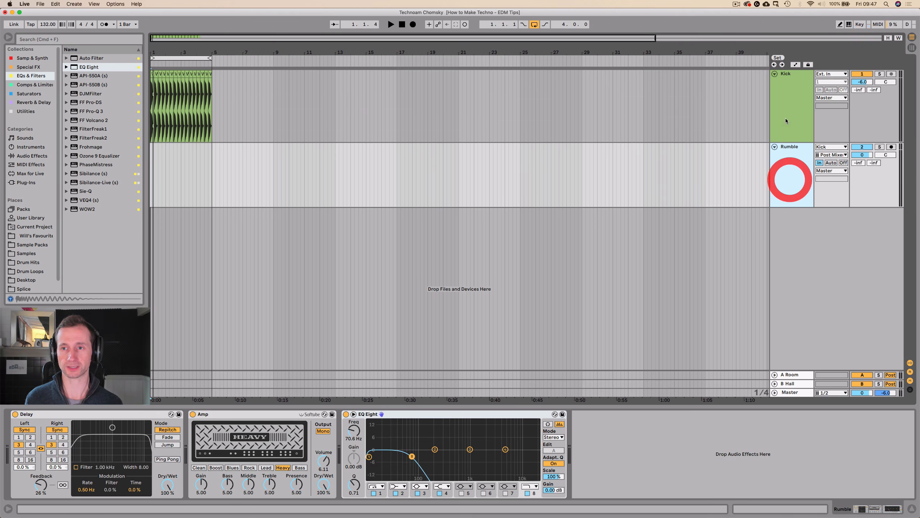
pyautogui.click(783, 109)
pyautogui.moveTo(86, 67); pyautogui.dragTo(83, 170)
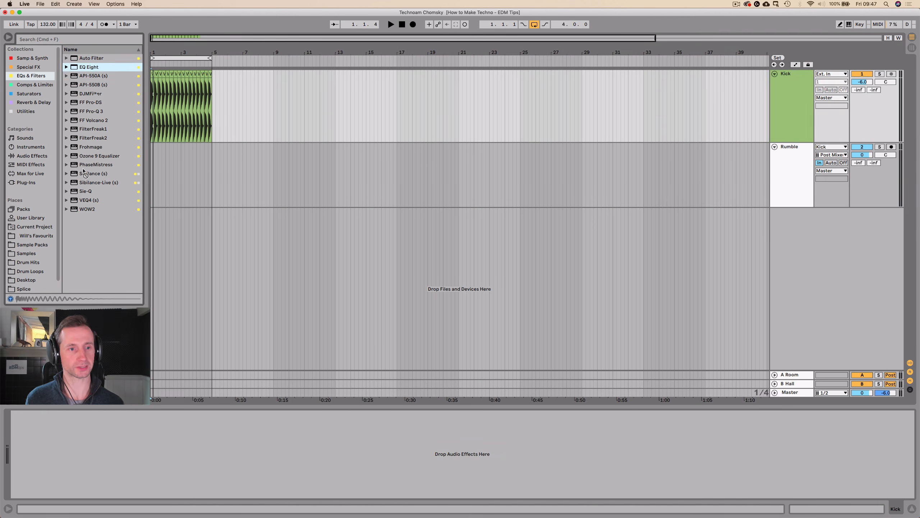
pyautogui.moveTo(75, 442); pyautogui.dragTo(73, 442)
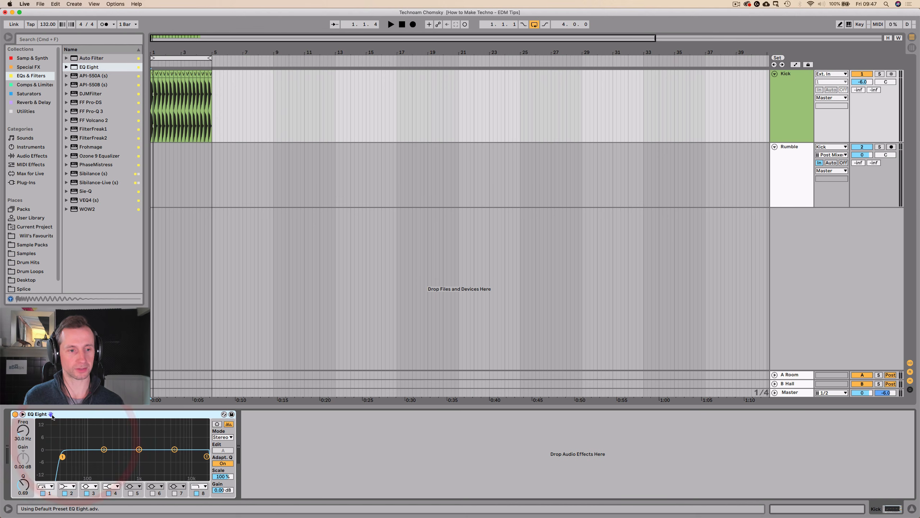
pyautogui.click(43, 494)
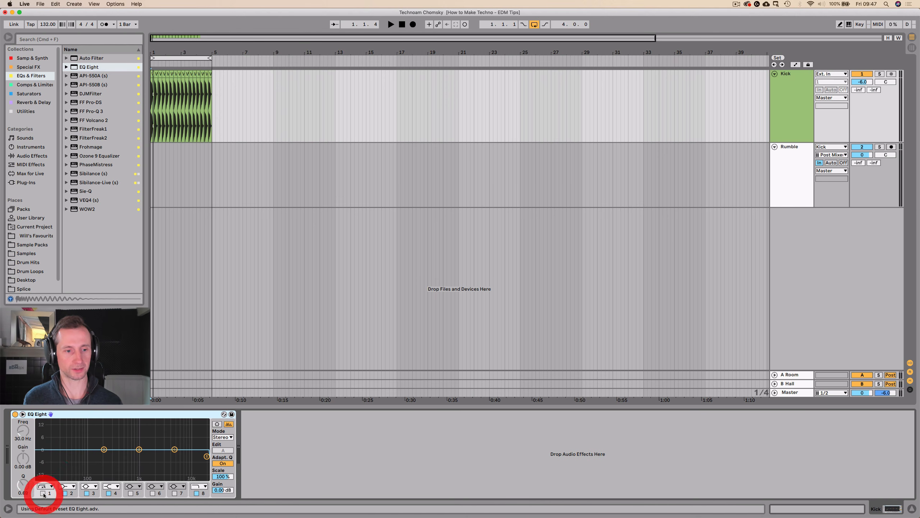
# Examine the kick's frequency peak in an enlarged EQ Eight spectrum while the loop plays.
pyautogui.click(24, 414)
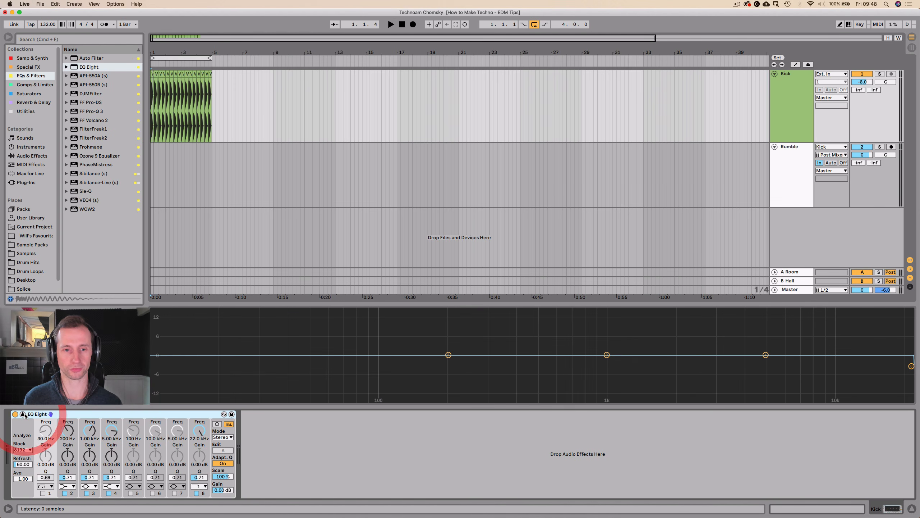
pyautogui.moveTo(367, 304); pyautogui.dragTo(375, 208)
pyautogui.press('space')
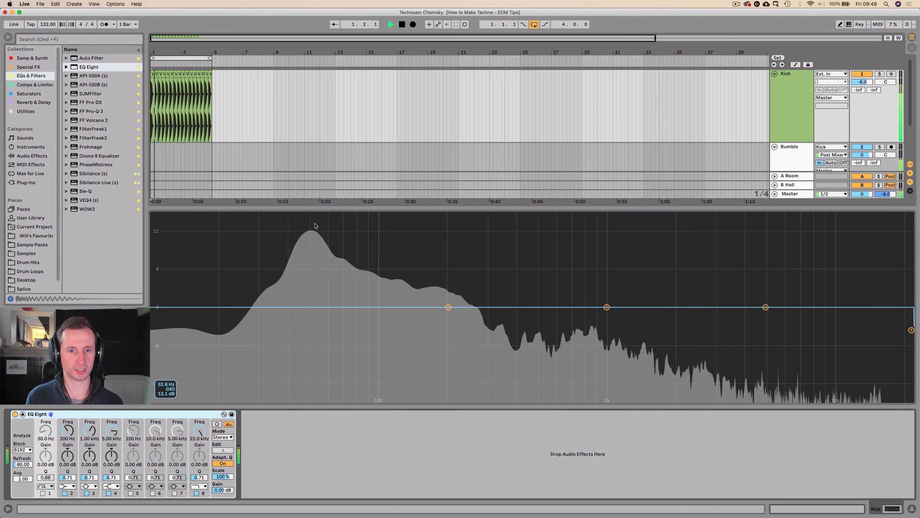
pyautogui.press('space')
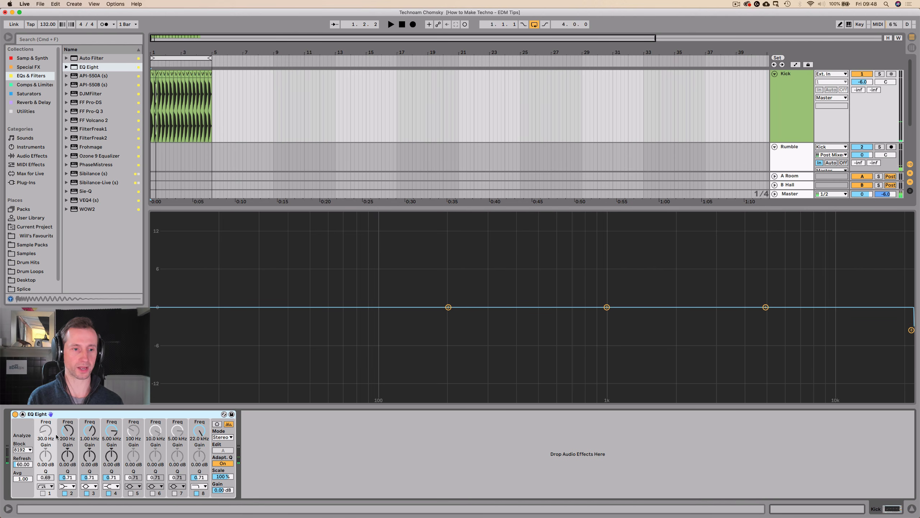
pyautogui.click(22, 415)
# In the Rumble track's EQ Eight, set band 3 to 53.0 Hz with a gain of -9.29 dB and a Q of 3.32.
pyautogui.click(794, 171)
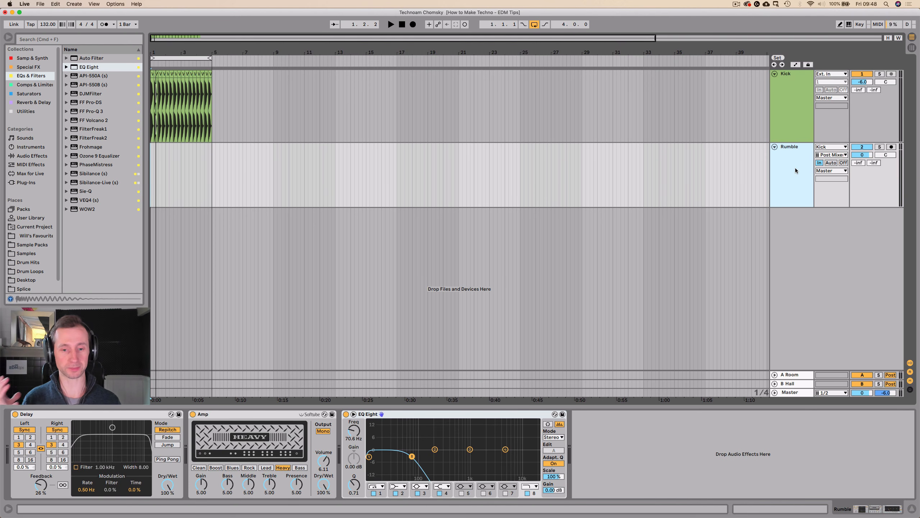
pyautogui.click(470, 449)
pyautogui.click(420, 486)
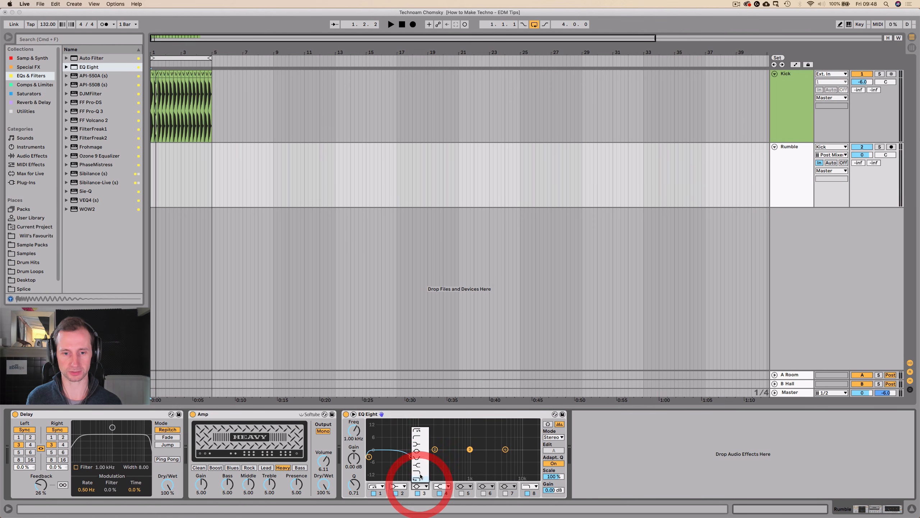
pyautogui.click(470, 450)
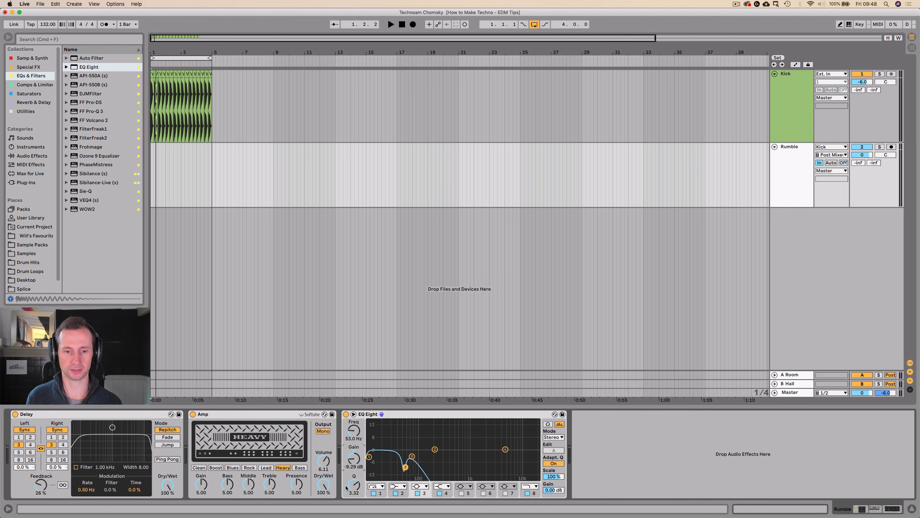
# Adjust band 3 of the Rumble track's EQ Eight to -10.0 dB gain and a Q of 1.09 while listening to the loop.
pyautogui.press('space')
pyautogui.moveTo(353, 459); pyautogui.dragTo(354, 504)
pyautogui.moveTo(354, 459)
pyautogui.mouseDown()
pyautogui.moveTo(354, 432)
pyautogui.moveTo(354, 475)
pyautogui.moveTo(352, 461)
pyautogui.mouseUp()
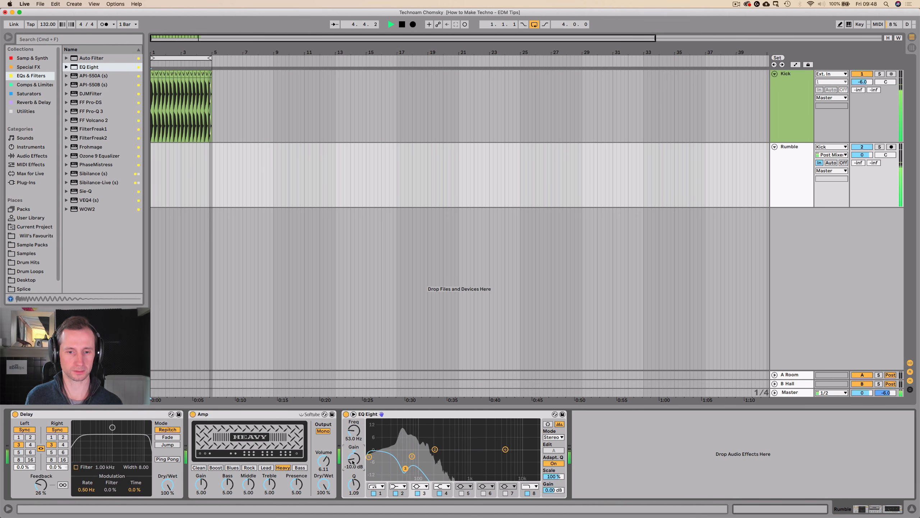
pyautogui.click(347, 415)
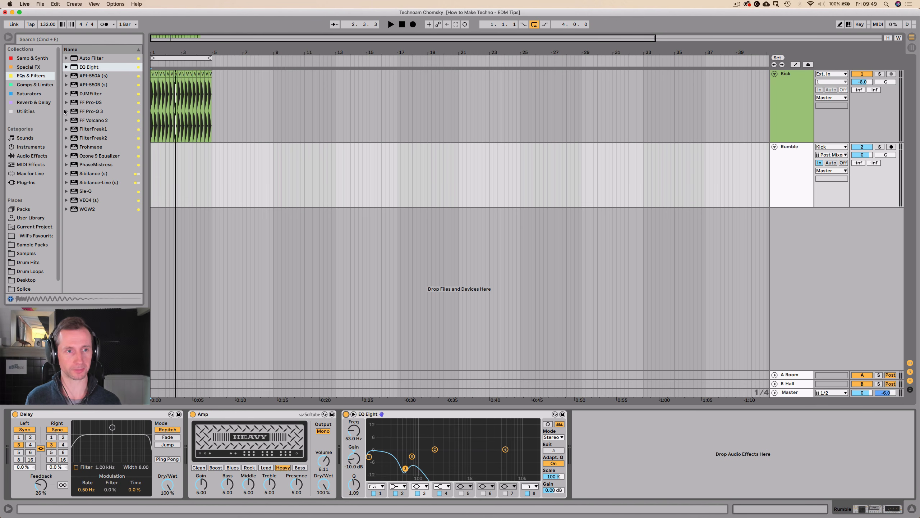
# Add an Auto Pan after the EQ Eight on the Rumble track.
pyautogui.click(16, 111)
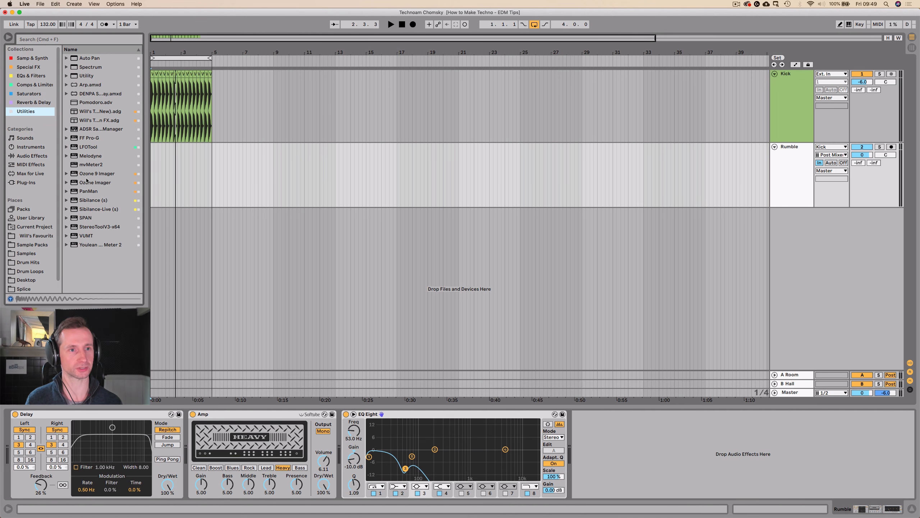
pyautogui.moveTo(85, 59); pyautogui.dragTo(534, 324)
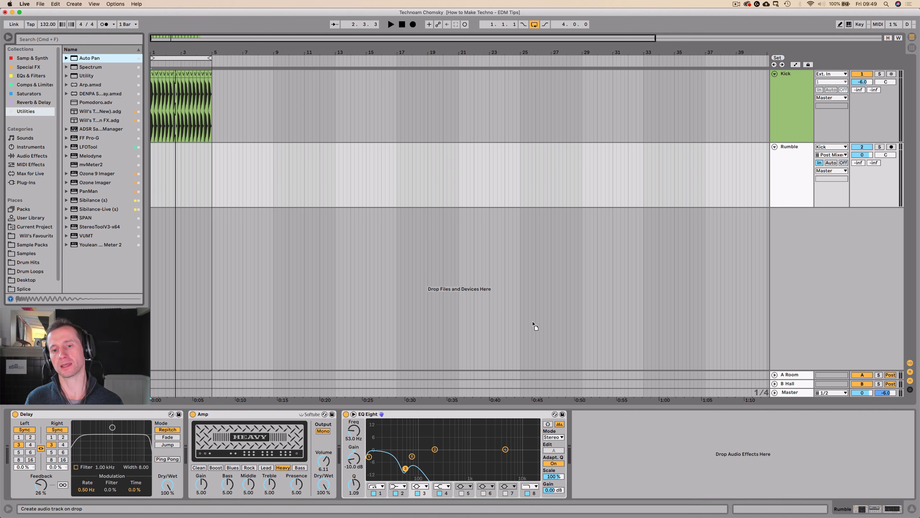
pyautogui.moveTo(591, 410); pyautogui.dragTo(603, 423)
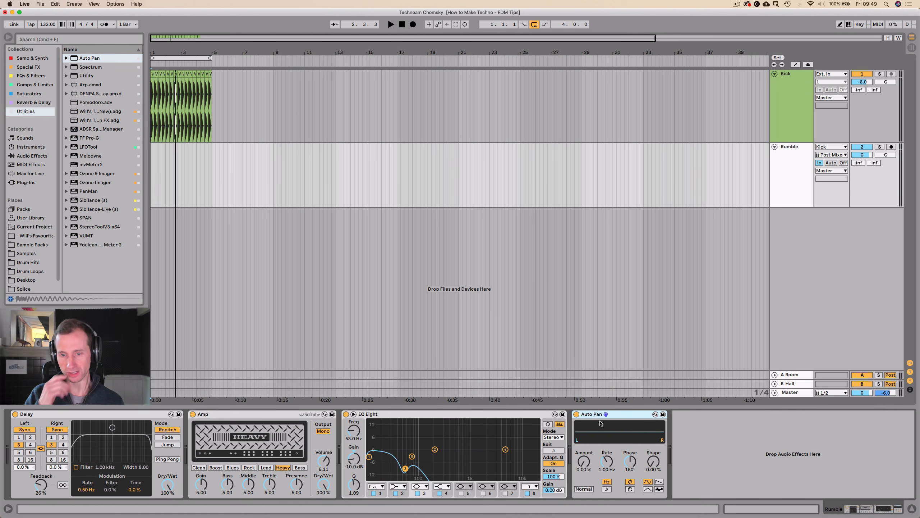
# Set the Auto Pan to Invert with 0° phase, the sawtooth waveform and a tempo-synced rate of 1/4.
pyautogui.click(588, 489)
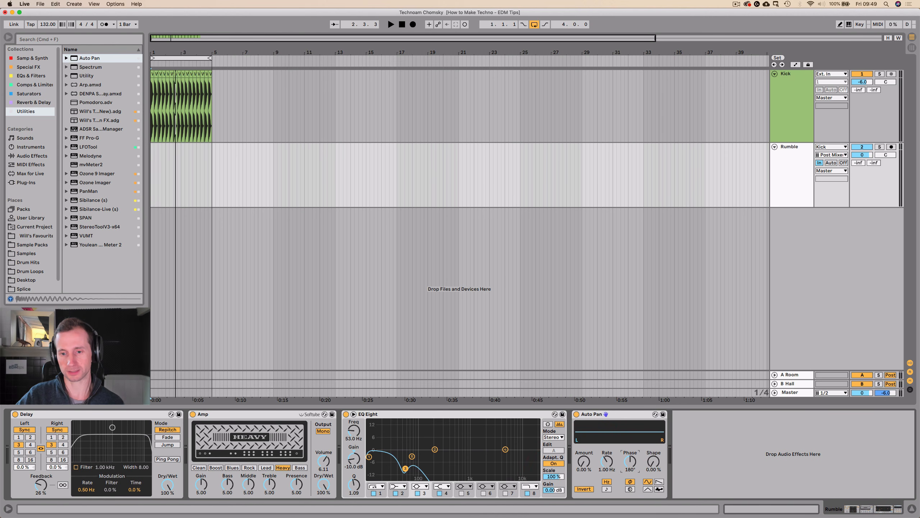
pyautogui.click(658, 483)
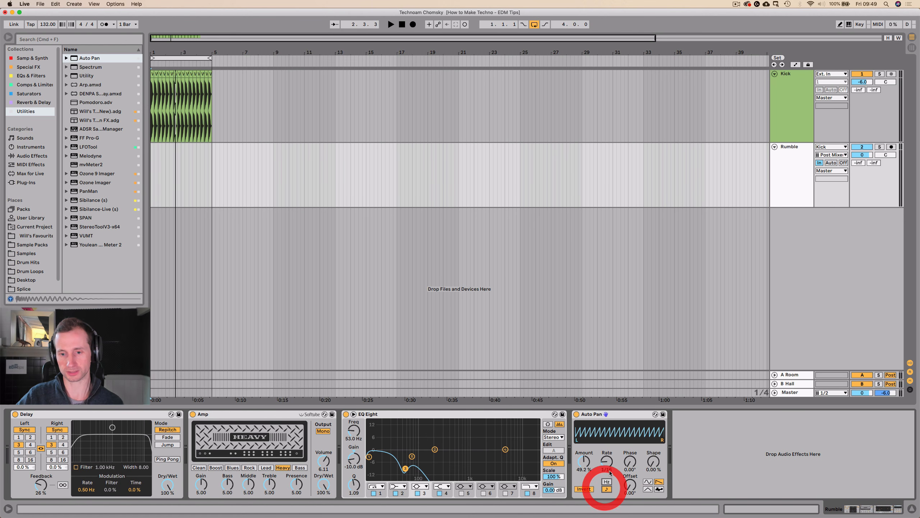
pyautogui.click(606, 488)
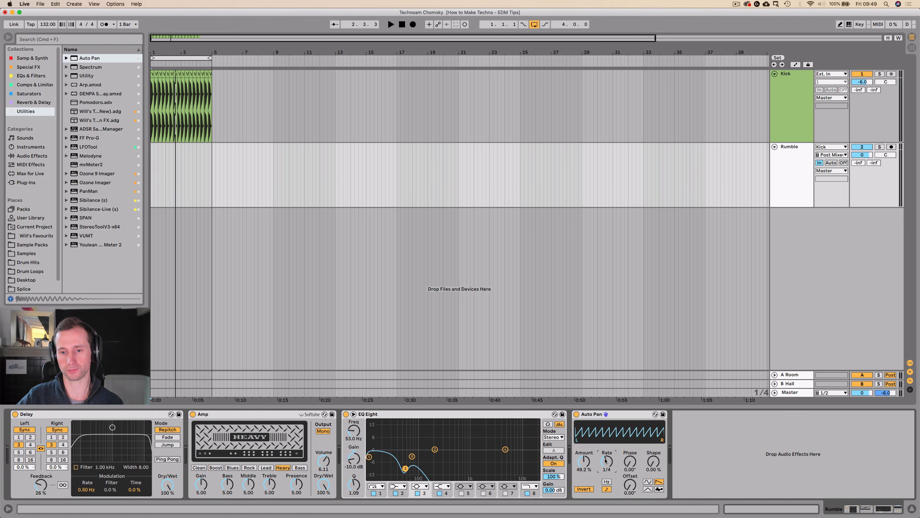
# Raise the Auto Pan's amount to 100 % and the Amp's volume to 7.86 while listening to the loop.
pyautogui.moveTo(584, 461); pyautogui.dragTo(584, 443)
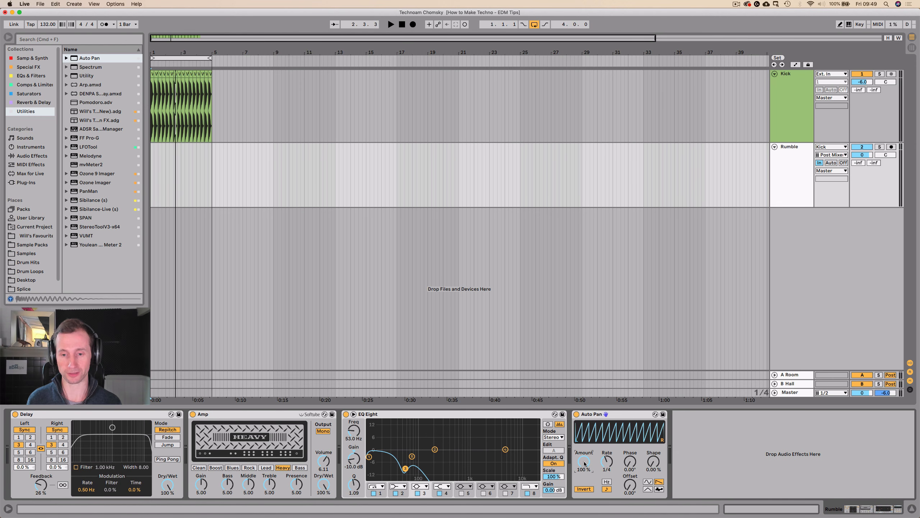
pyautogui.moveTo(584, 463)
pyautogui.mouseDown()
pyautogui.moveTo(584, 488)
pyautogui.moveTo(584, 463)
pyautogui.mouseUp()
pyautogui.press('space')
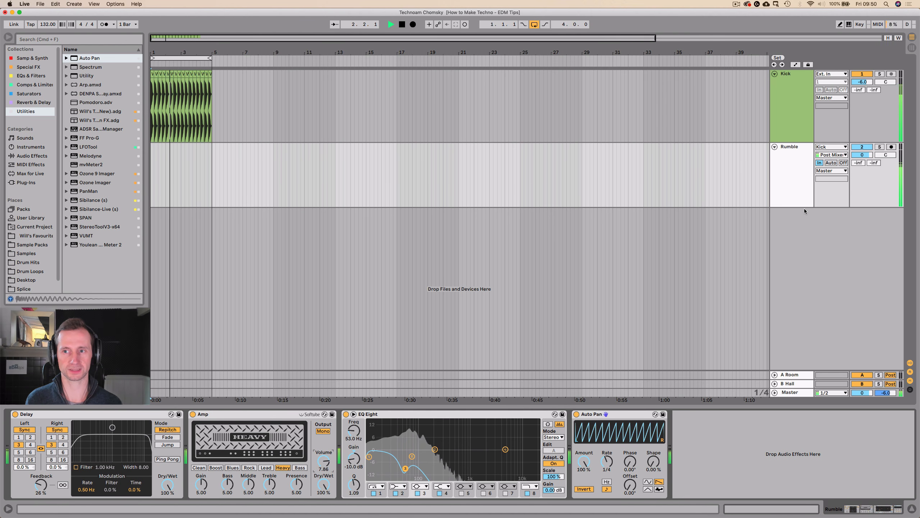
# Lower the Rumble track's volume to -53.6 dB and bring it back to 0 dB while the loop plays.
pyautogui.click(798, 186)
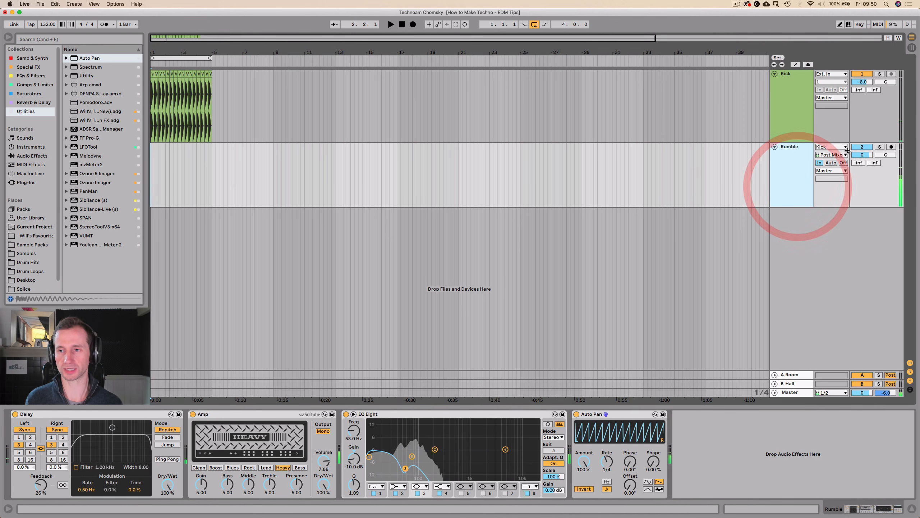
pyautogui.press('space')
pyautogui.moveTo(862, 155); pyautogui.dragTo(862, 203)
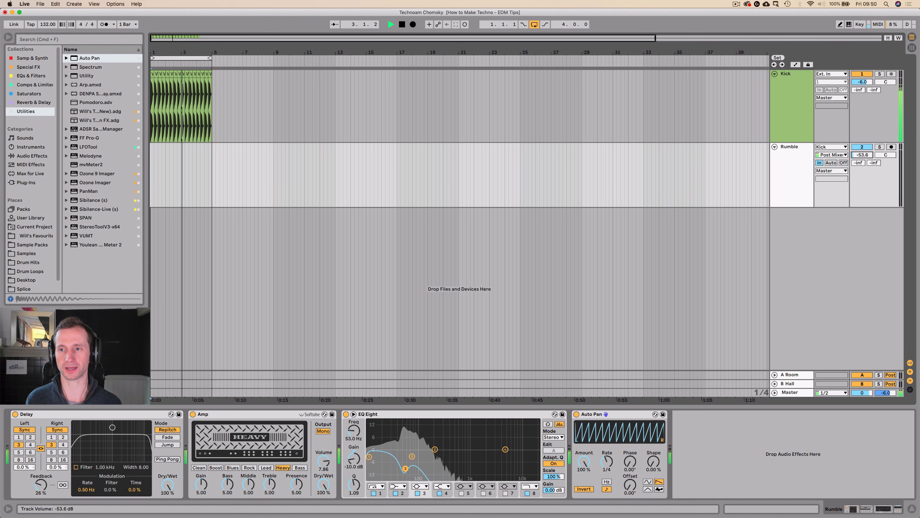
pyautogui.moveTo(862, 155); pyautogui.dragTo(862, 130)
pyautogui.press('space')
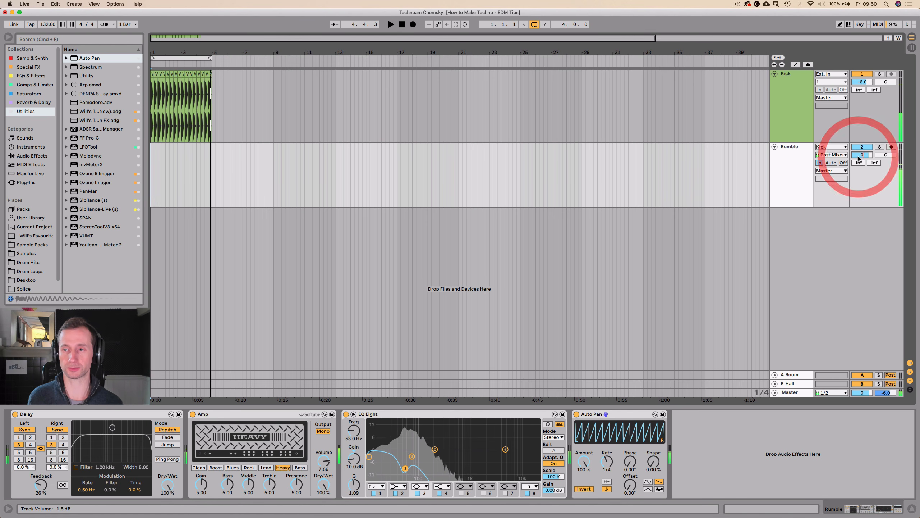
# Colour the Rumble track the same green as the Kick track.
pyautogui.rightClick(805, 167)
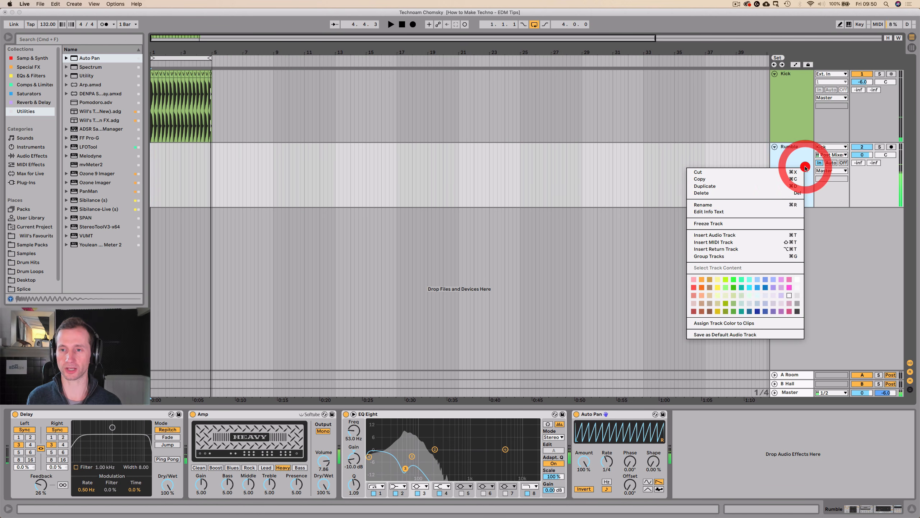
pyautogui.click(733, 303)
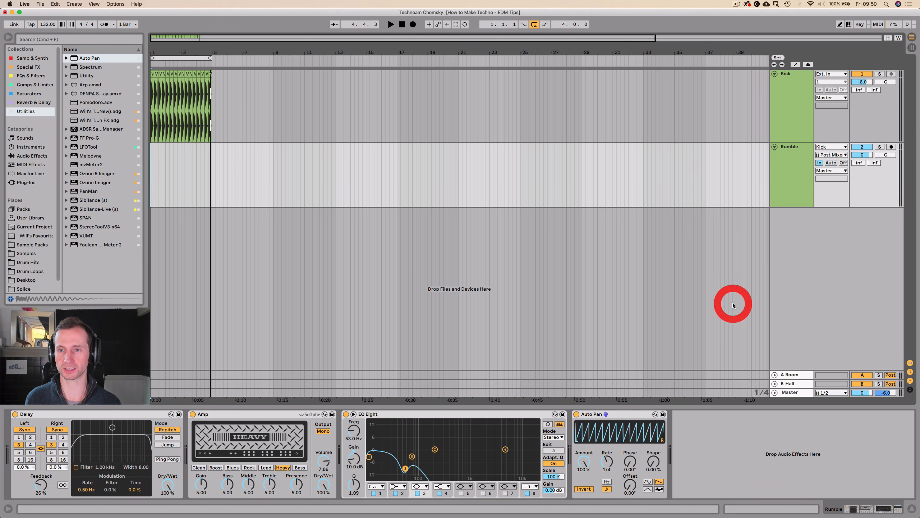
# Group the Kick and Rumble tracks together.
pyautogui.click(790, 172)
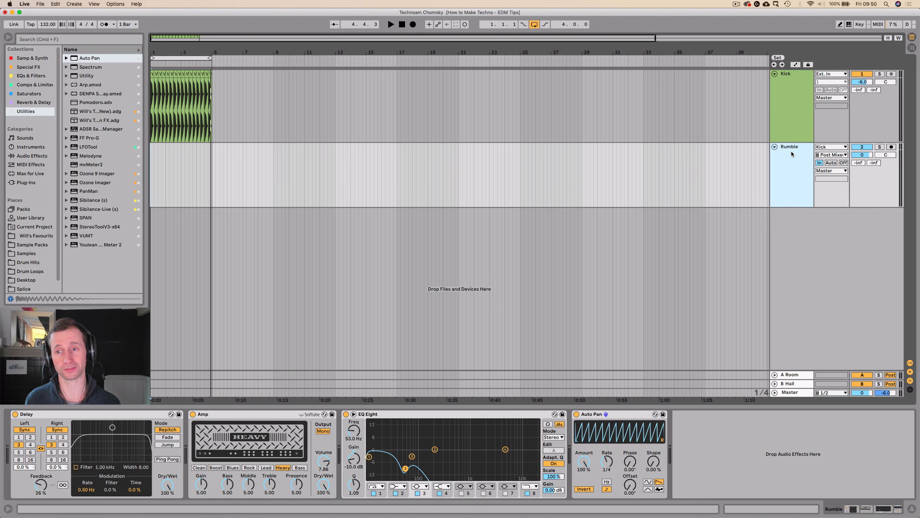
pyautogui.keyDown('shift'); pyautogui.click(796, 125); pyautogui.keyUp('shift')
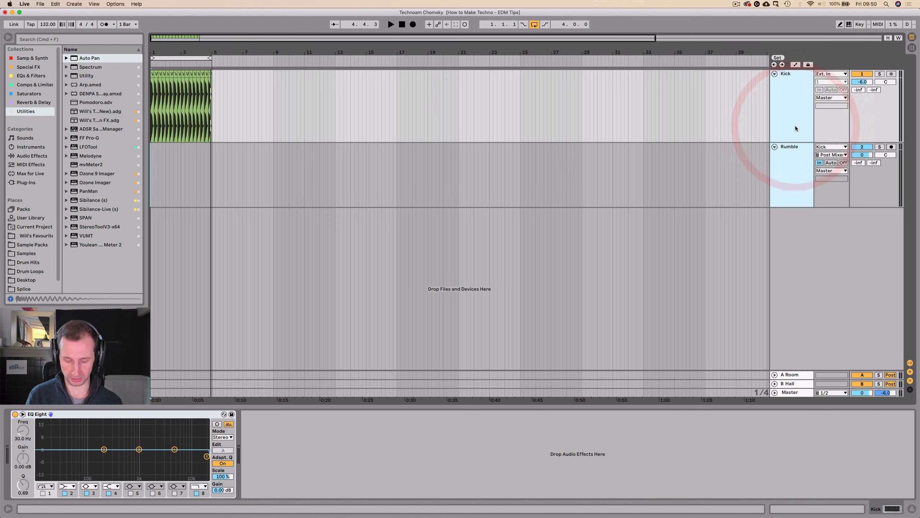
pyautogui.press('super+g')
# Rename the group track KICK and give it a darker green colour.
pyautogui.doubleClick(789, 81)
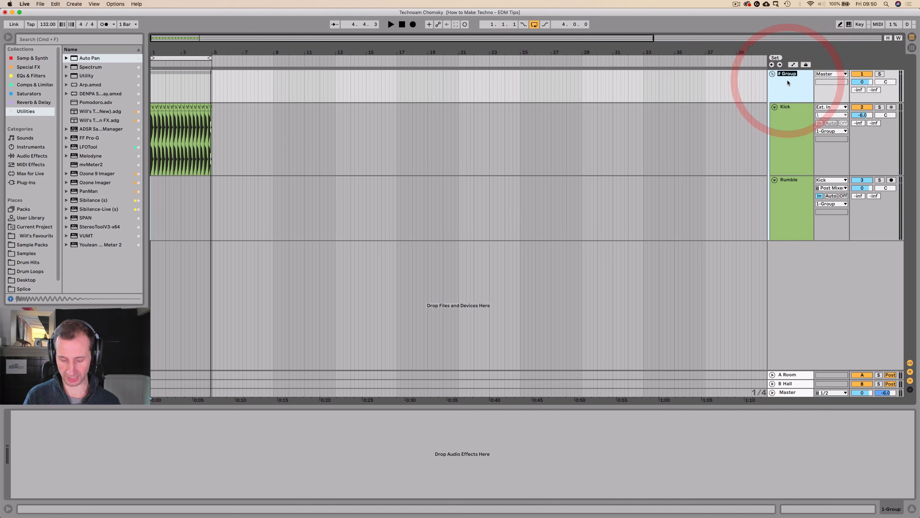
pyautogui.write('KICK')
pyautogui.rightClick(788, 80)
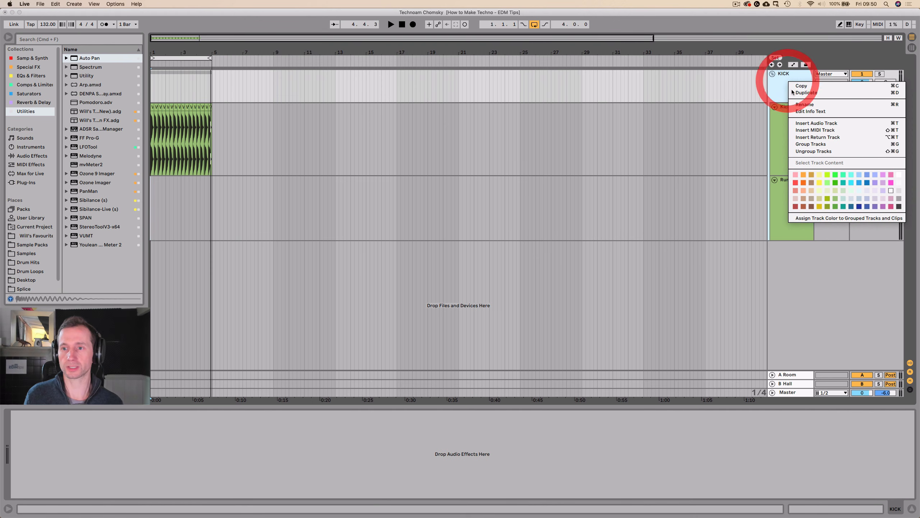
pyautogui.click(833, 207)
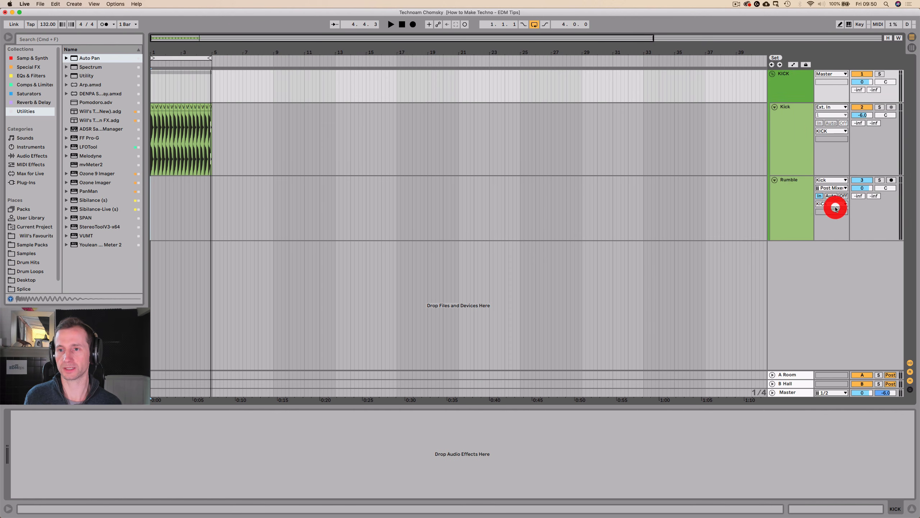
# Add a Drum Buss audio effect to the KICK group track.
pyautogui.click(786, 83)
pyautogui.click(786, 84)
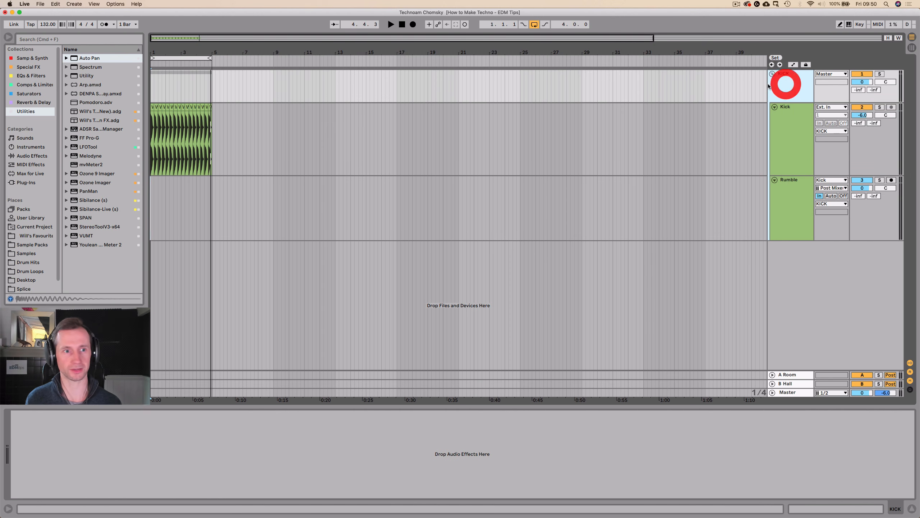
pyautogui.click(32, 155)
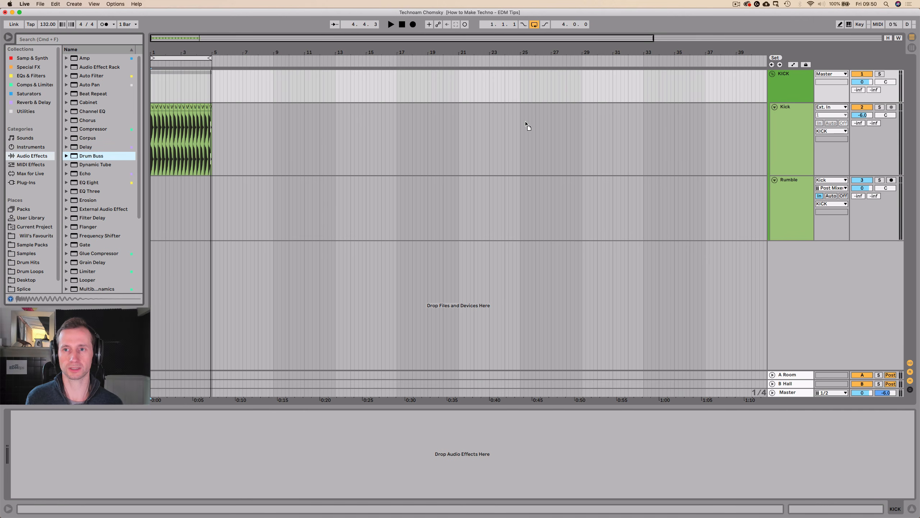
pyautogui.click(785, 87)
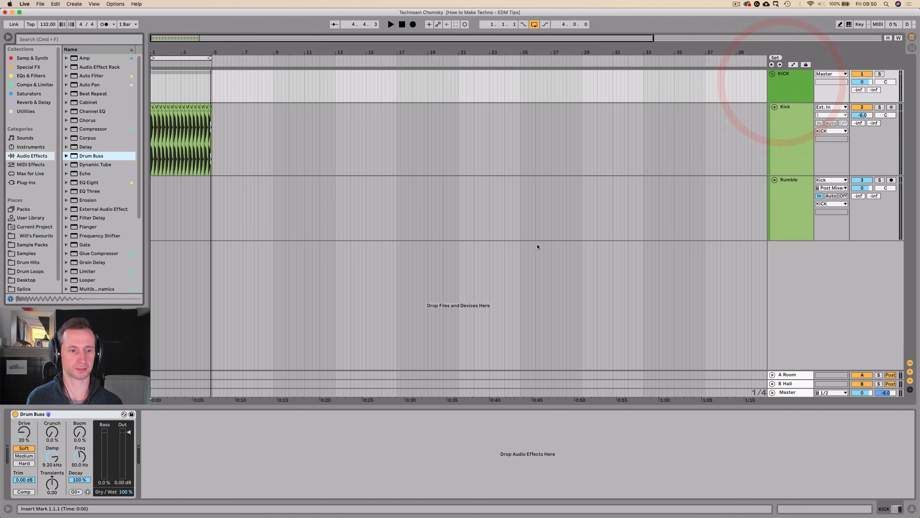
# Play the loop and bring up the Kick track's EQ Eight for adjustment.
pyautogui.press('space')
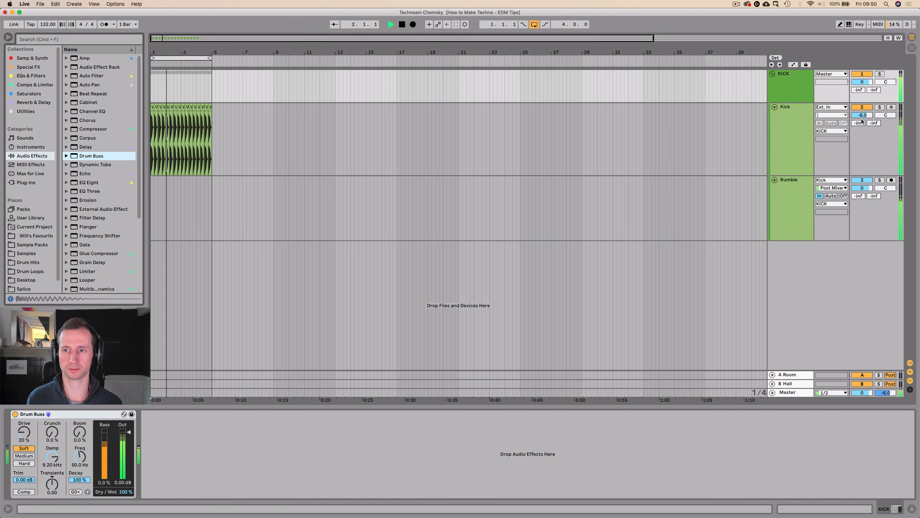
pyautogui.click(786, 126)
pyautogui.press('space')
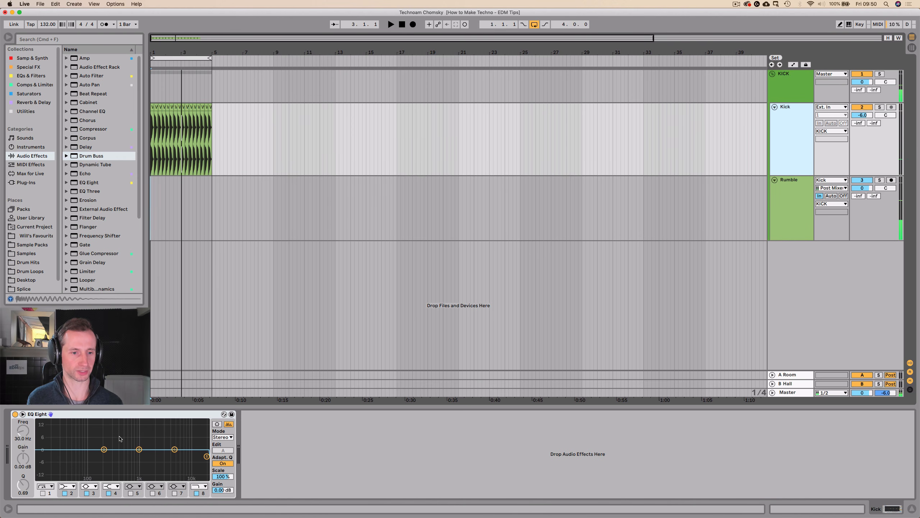
# Try a low-shelf cut of about 3 dB at 198 Hz in the Kick's EQ Eight, and undo it.
pyautogui.press('space')
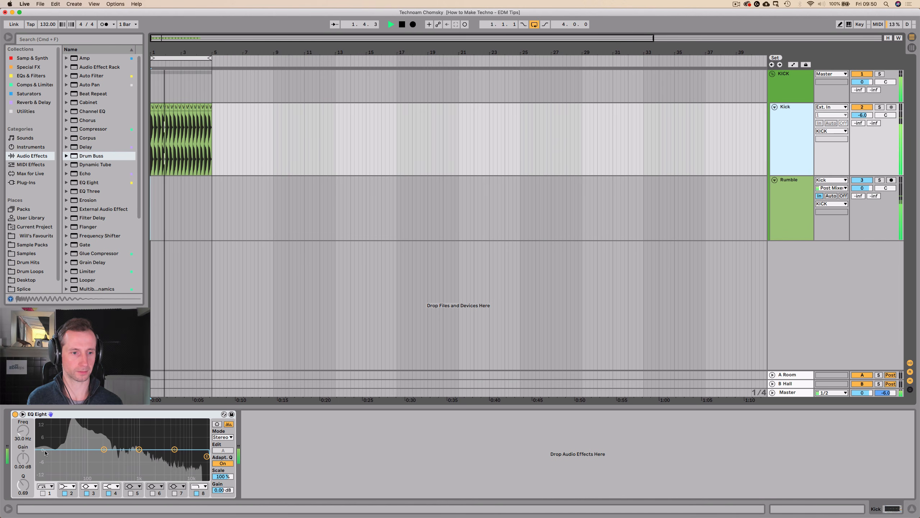
pyautogui.moveTo(103, 449); pyautogui.dragTo(103, 457)
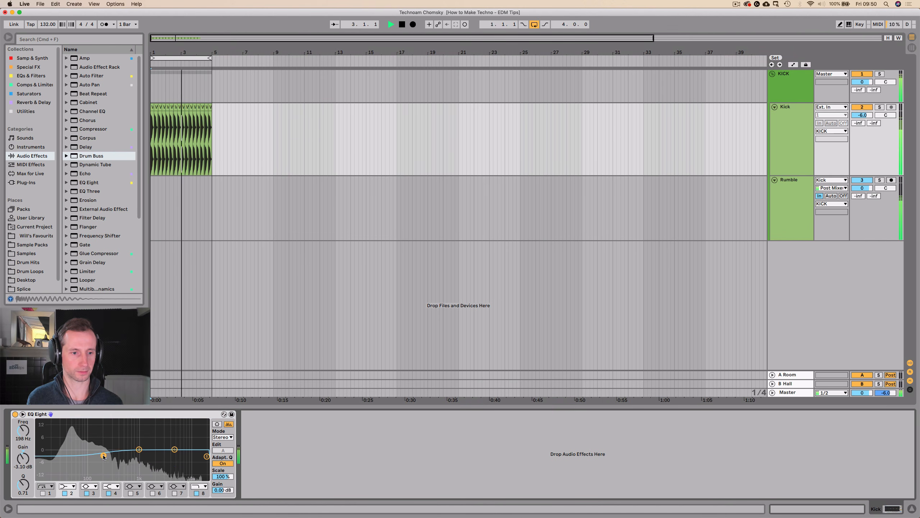
pyautogui.press('space')
pyautogui.press('super+z')
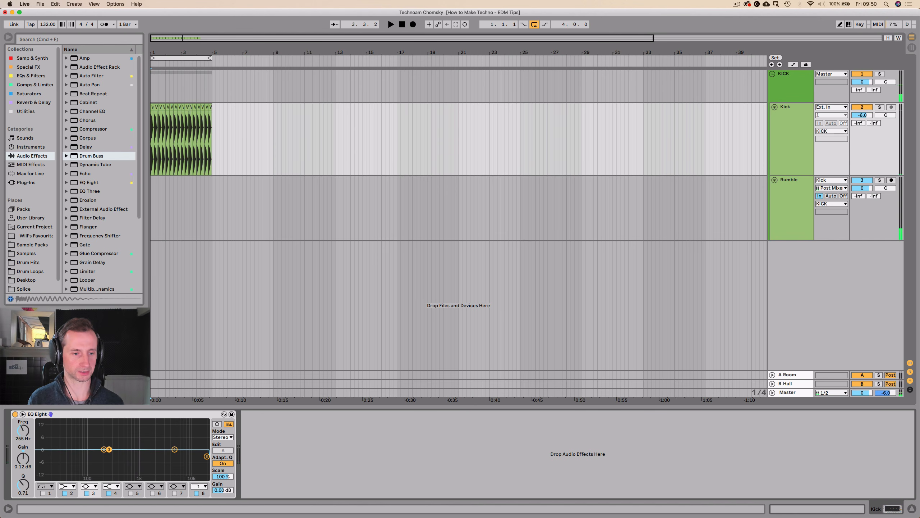
# Cut band 3 of the Kick's EQ Eight by about 5 dB at 272 Hz with Q 0.93, comparing against bypass.
pyautogui.moveTo(109, 449); pyautogui.dragTo(110, 460)
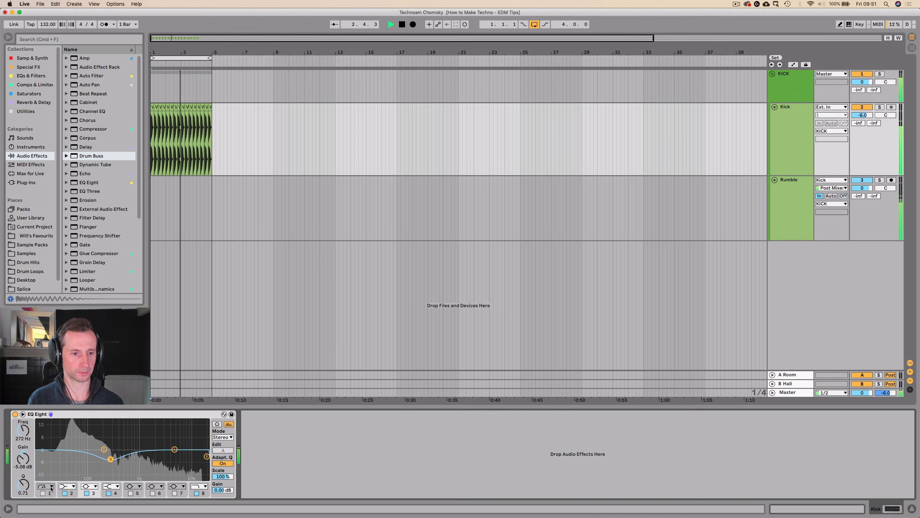
pyautogui.moveTo(20, 484); pyautogui.dragTo(20, 478)
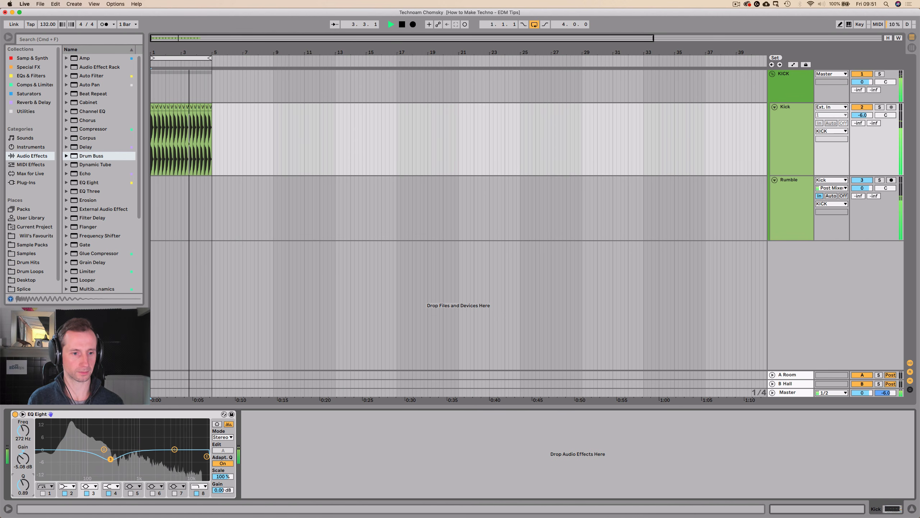
pyautogui.click(15, 414)
pyautogui.click(15, 413)
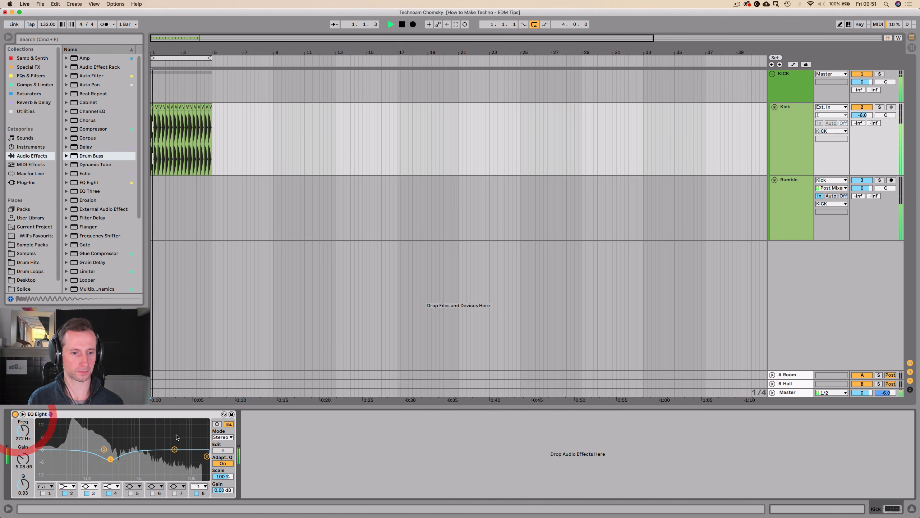
# Boost the high shelf on band 4 of the Kick's EQ Eight by about 6 dB at 5.50 kHz.
pyautogui.moveTo(174, 449)
pyautogui.mouseDown()
pyautogui.moveTo(186, 446)
pyautogui.moveTo(176, 437)
pyautogui.mouseUp()
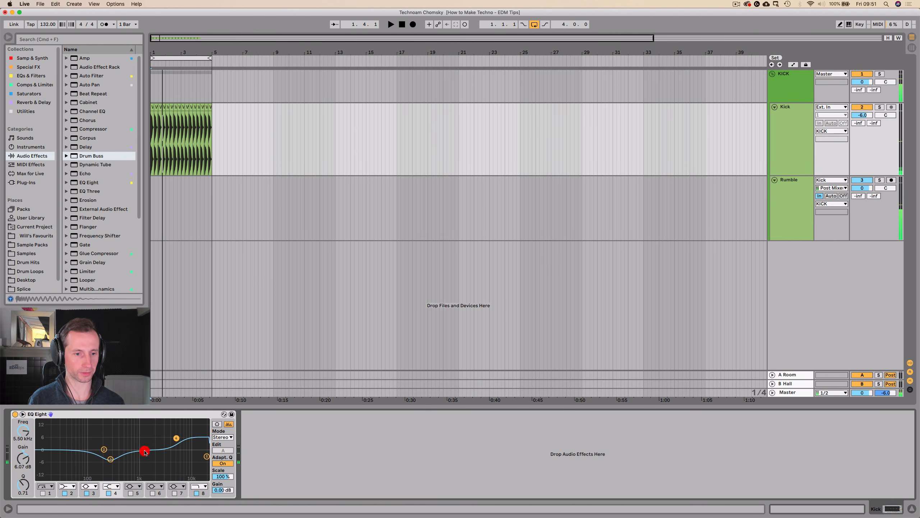
pyautogui.click(145, 451)
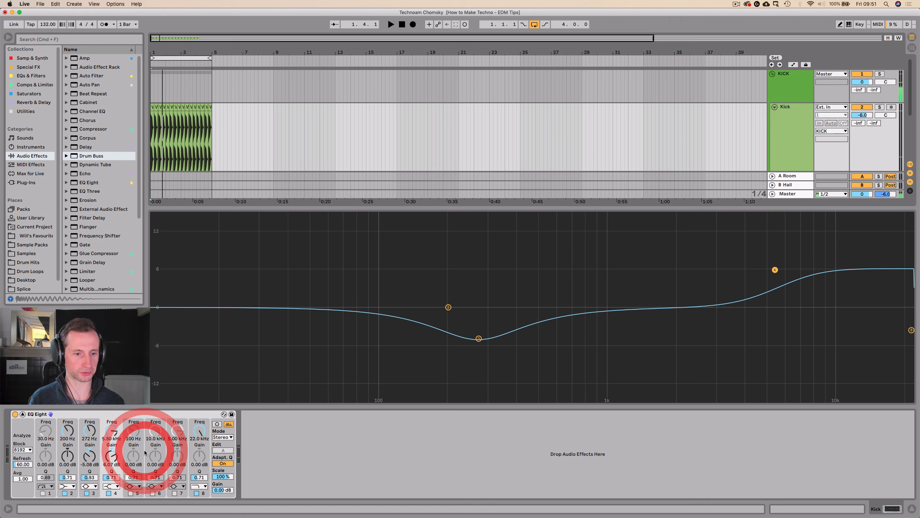
pyautogui.click(22, 414)
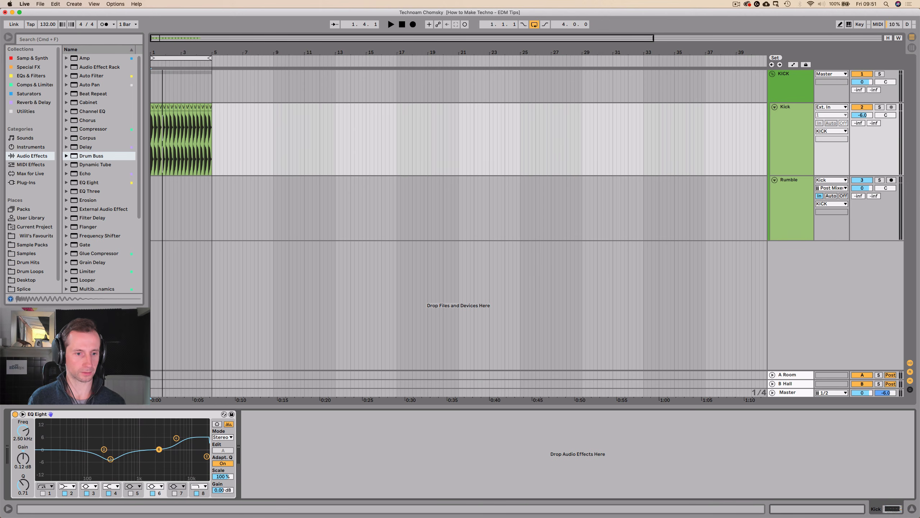
# Sweep a narrow bell on band 6 and settle on a 4.52 dB boost at 918 Hz with Q 4.08, comparing against bypass.
pyautogui.moveTo(159, 449); pyautogui.dragTo(152, 448)
pyautogui.press('space')
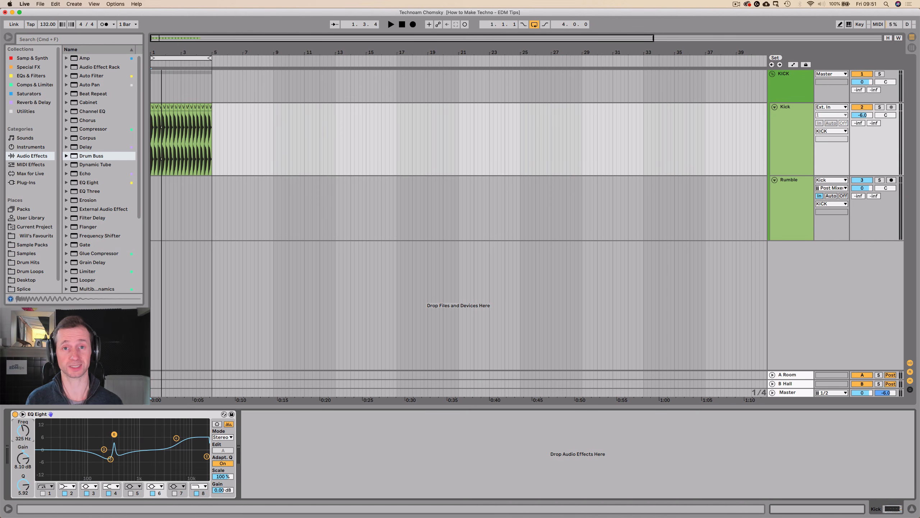
pyautogui.press('space')
pyautogui.moveTo(114, 433); pyautogui.dragTo(138, 434)
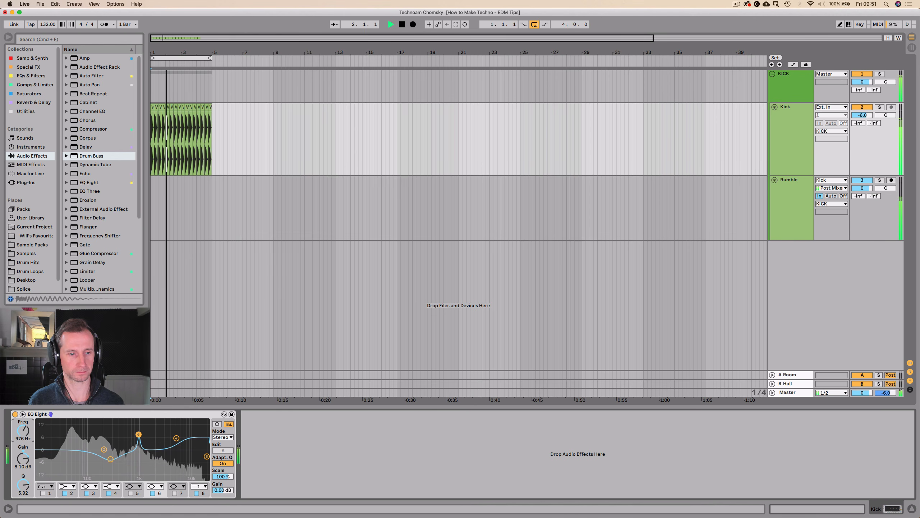
pyautogui.moveTo(24, 432); pyautogui.dragTo(23, 434)
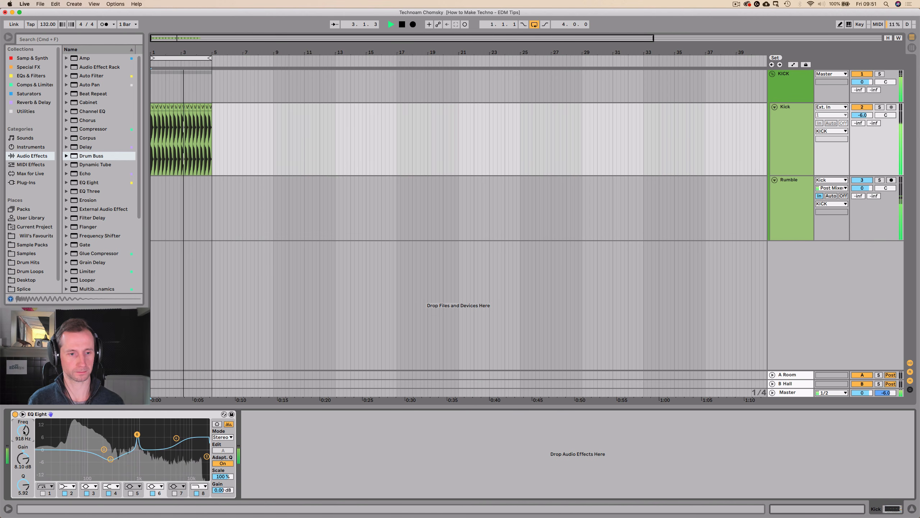
pyautogui.moveTo(21, 478); pyautogui.dragTo(23, 452)
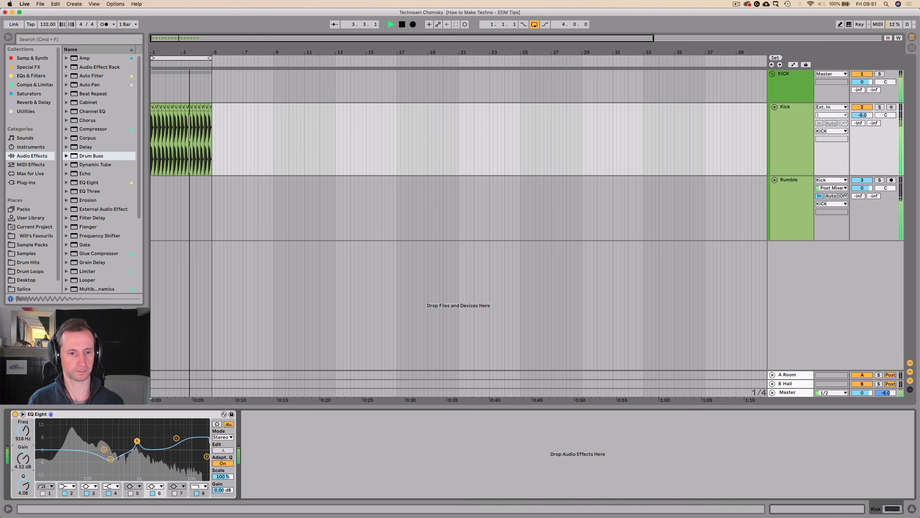
pyautogui.click(14, 414)
pyautogui.click(14, 414)
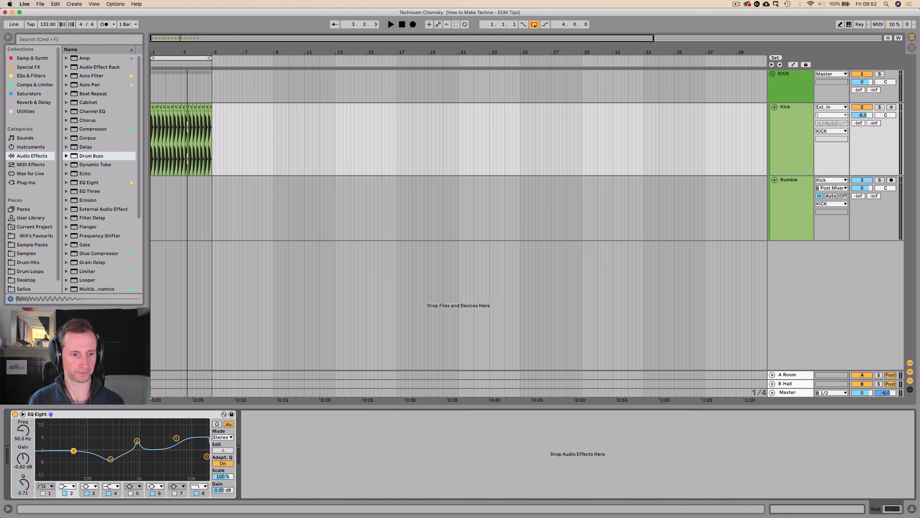
# Boost the low shelf on band 2 of the Kick's EQ Eight by about 4 dB at 79.1 Hz, comparing against bypass.
pyautogui.press('space')
pyautogui.moveTo(73, 450); pyautogui.dragTo(83, 442)
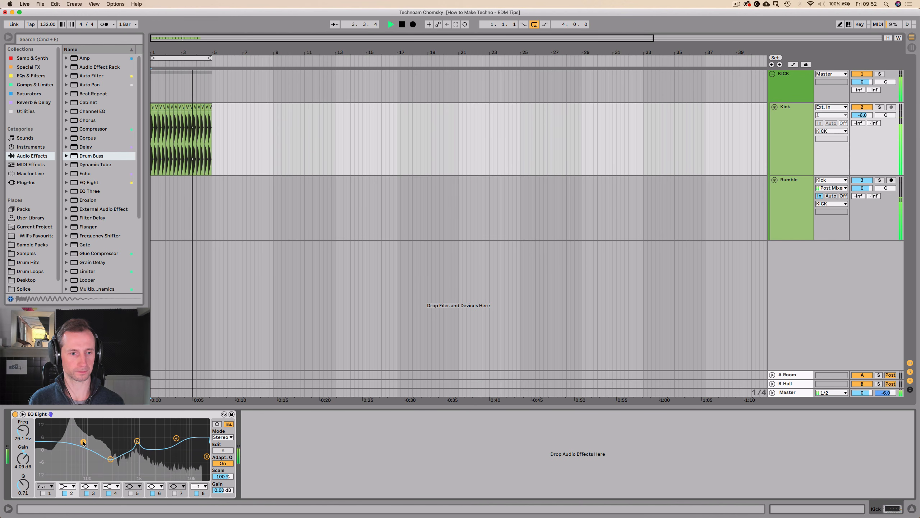
pyautogui.click(14, 415)
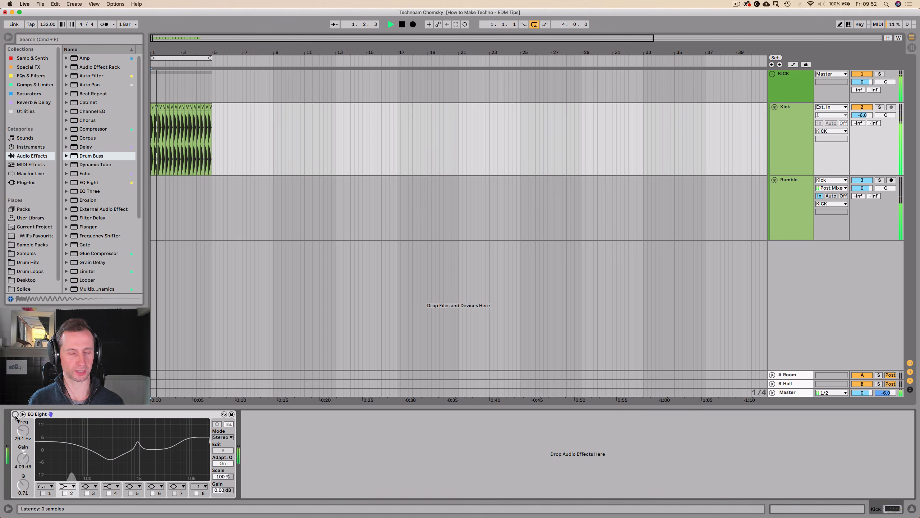
pyautogui.click(15, 414)
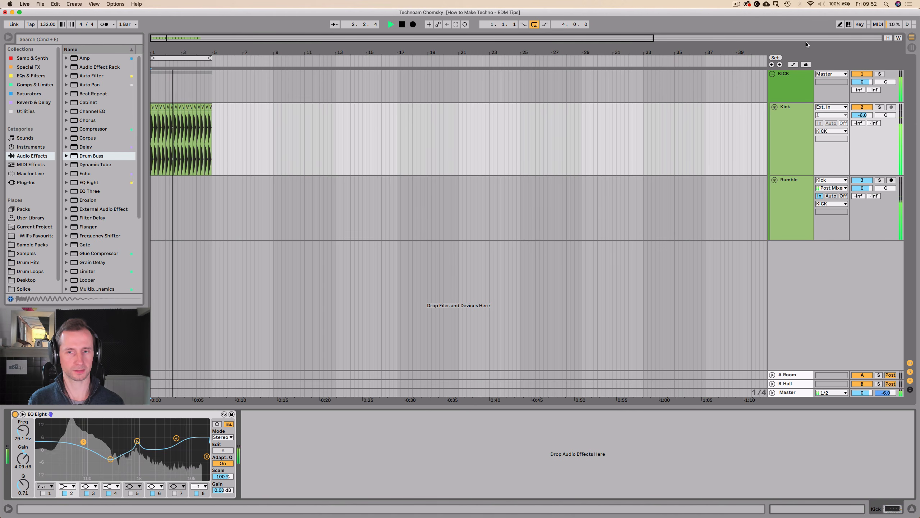
# Set Boom to 18% in the KICK group's Drum Buss and compare the sound with the effect bypassed.
pyautogui.click(788, 84)
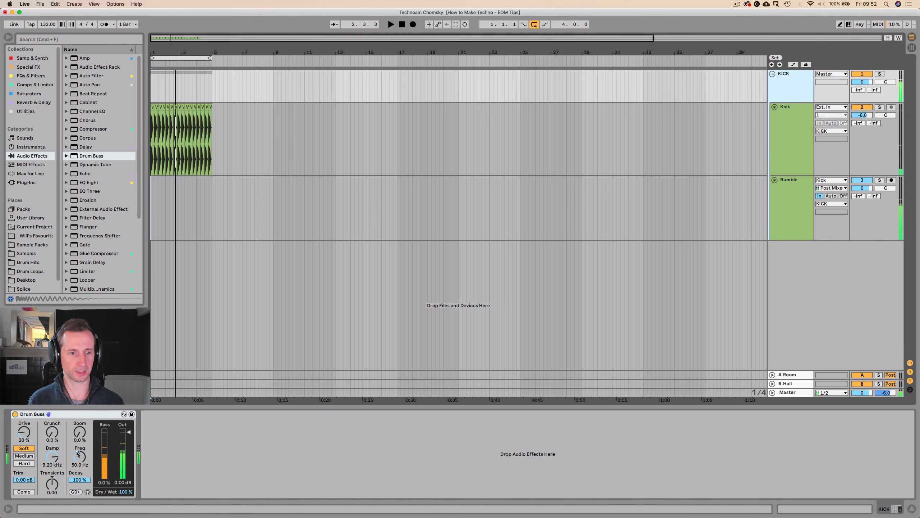
pyautogui.click(79, 414)
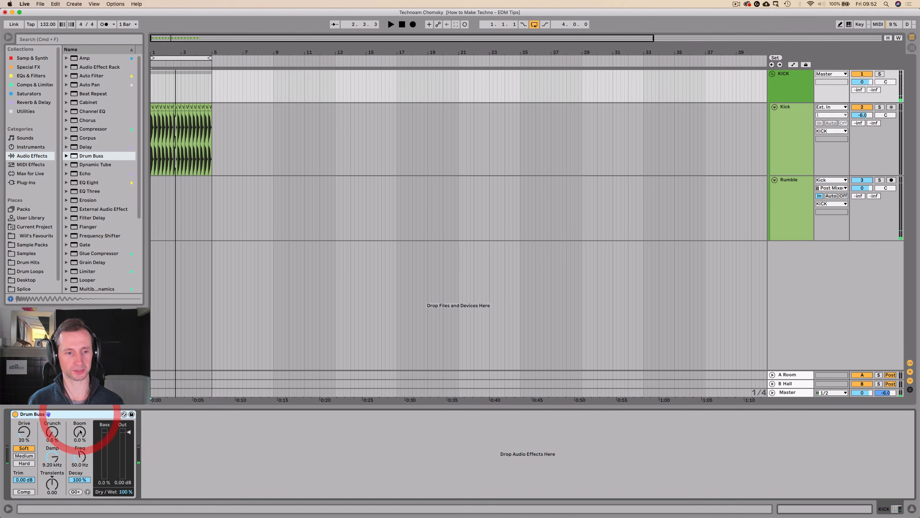
pyautogui.click(811, 83)
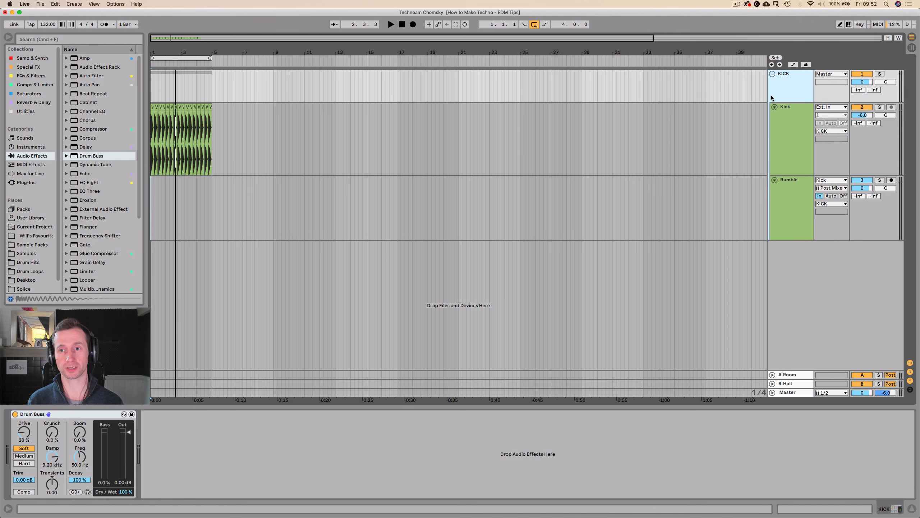
pyautogui.press('space')
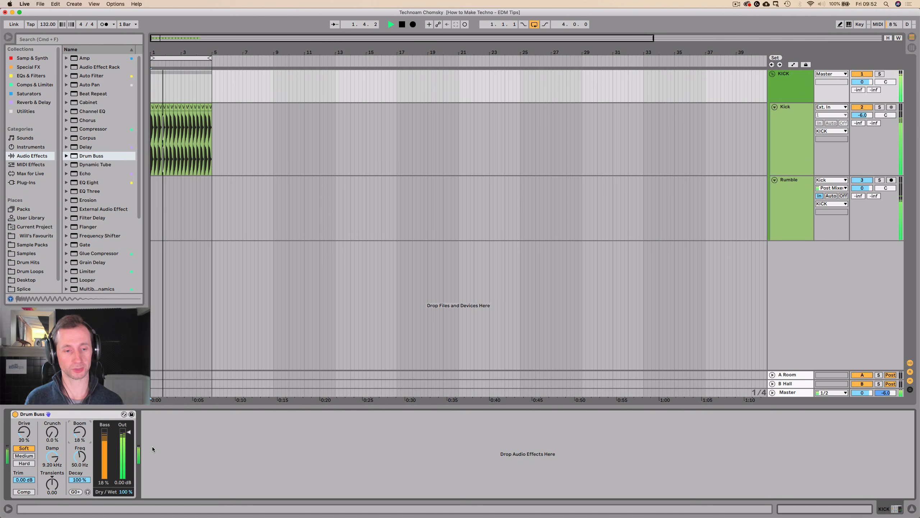
pyautogui.click(15, 415)
pyautogui.click(15, 415)
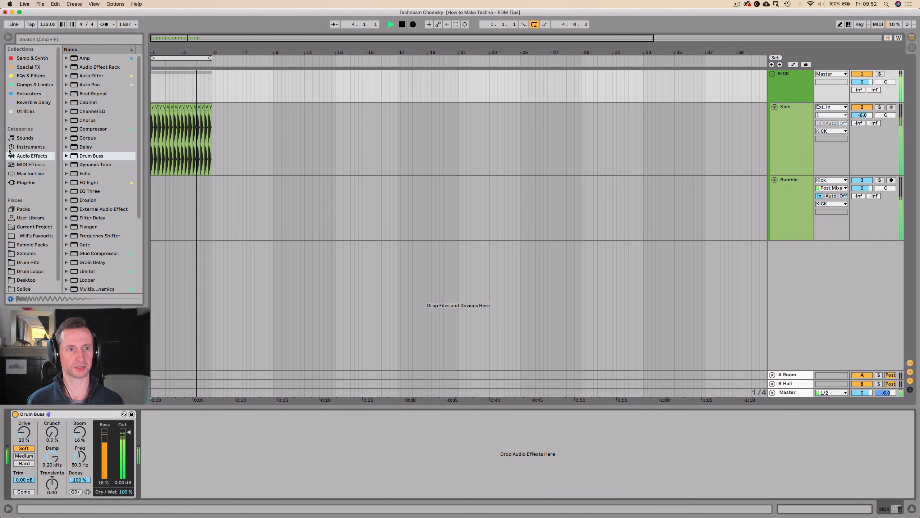
pyautogui.press('space')
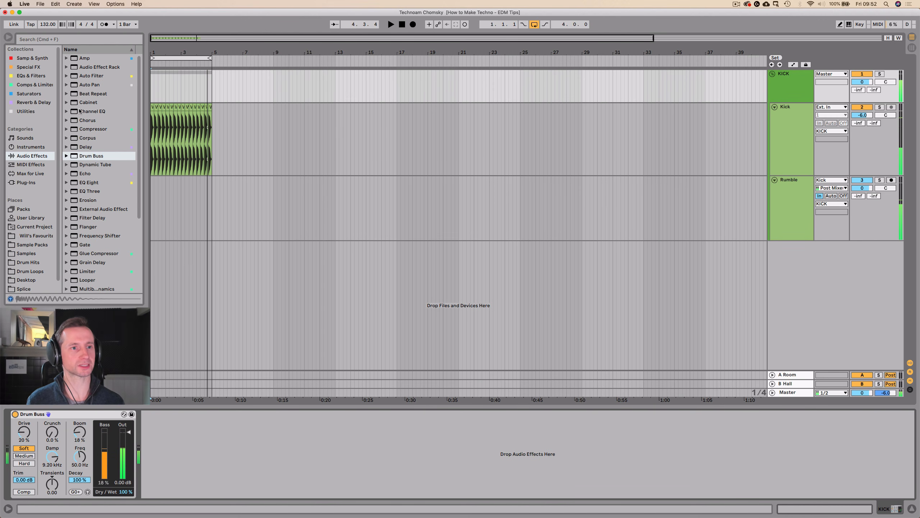
# Add an EQ Eight after the Drum Buss on the KICK group and switch off its low-cut band 1.
pyautogui.click(27, 77)
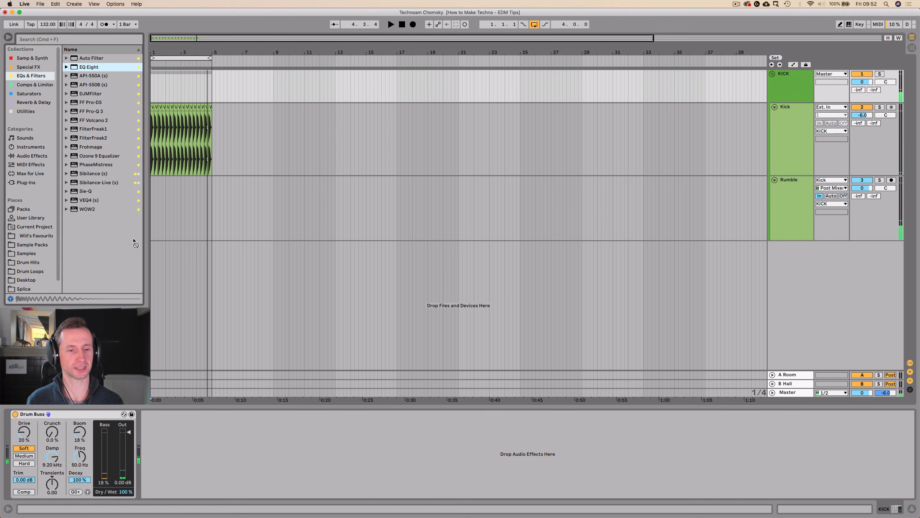
pyautogui.moveTo(204, 430); pyautogui.dragTo(205, 431)
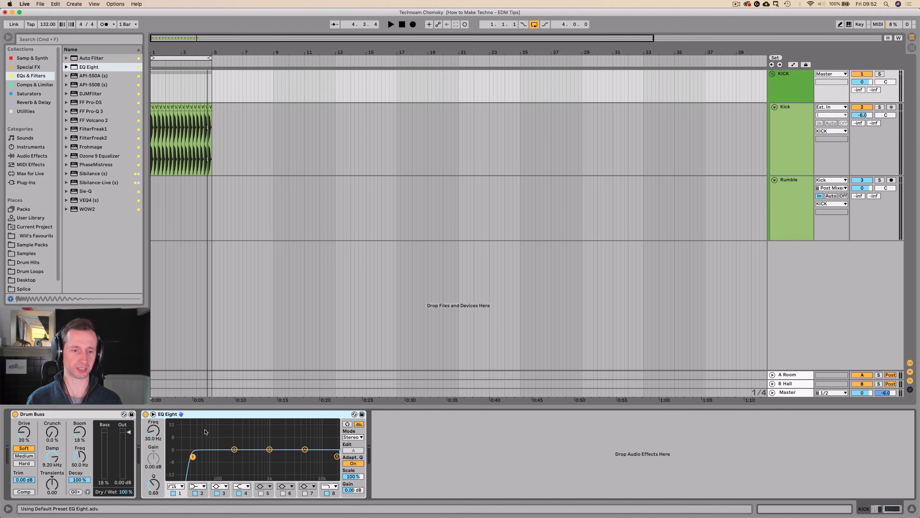
pyautogui.moveTo(148, 435); pyautogui.dragTo(148, 450)
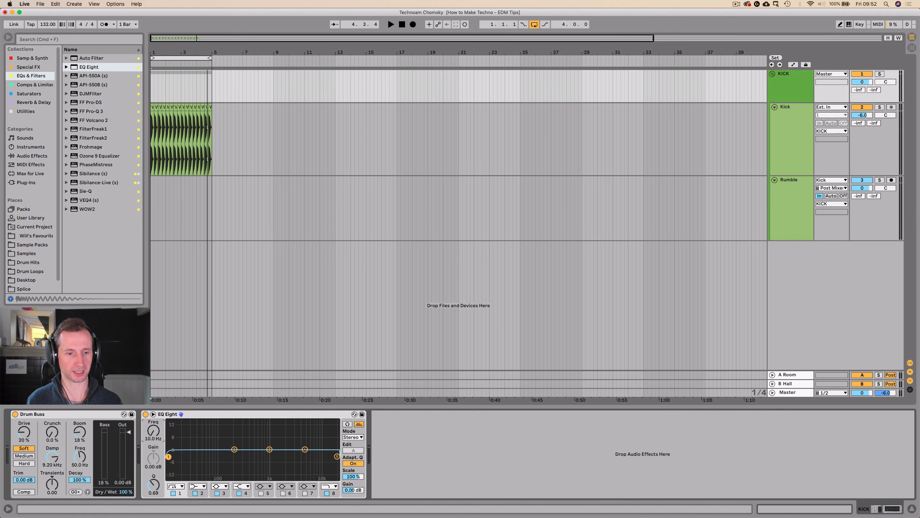
pyautogui.press('space')
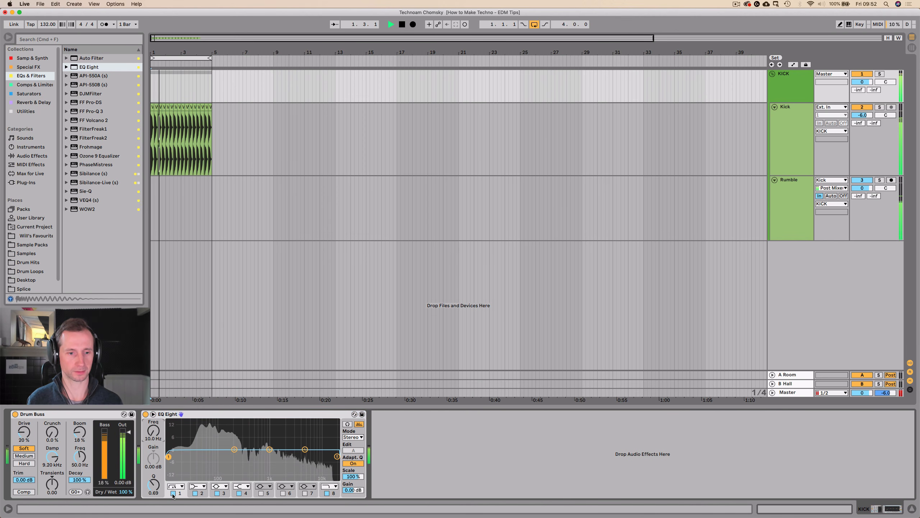
pyautogui.click(173, 493)
# Boost the group EQ's high shelf by about 4.8 dB at 5.50 kHz and cut band 3 by 6.90 dB at 367 Hz, Q 1.05.
pyautogui.moveTo(305, 449); pyautogui.dragTo(307, 440)
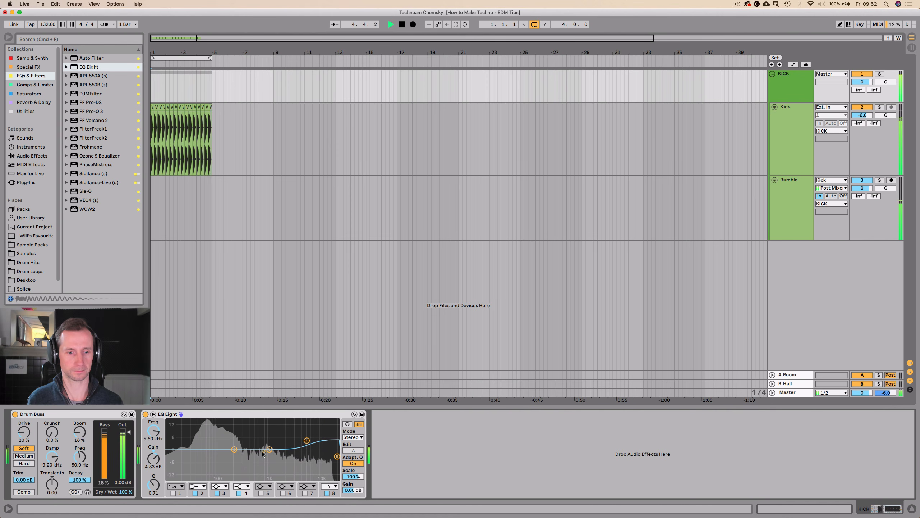
pyautogui.moveTo(268, 450); pyautogui.dragTo(248, 459)
pyautogui.moveTo(153, 484); pyautogui.dragTo(153, 456)
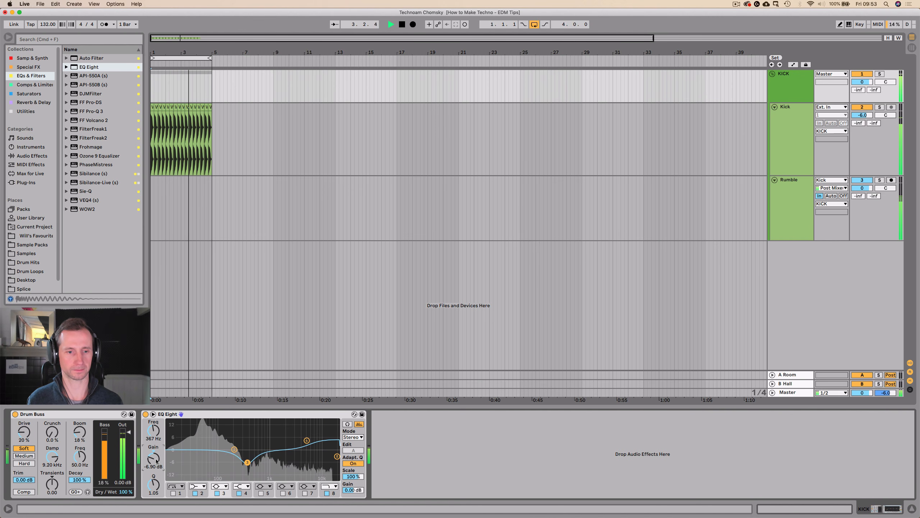
pyautogui.click(145, 414)
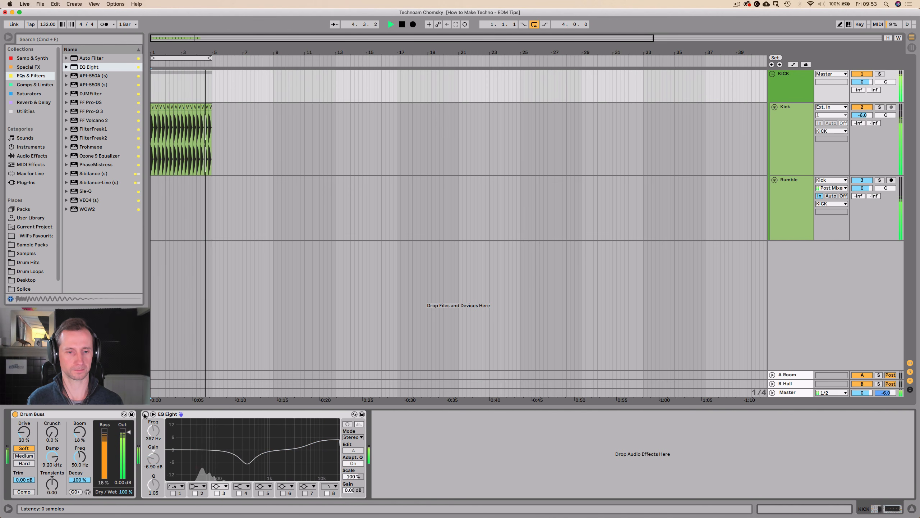
pyautogui.click(145, 415)
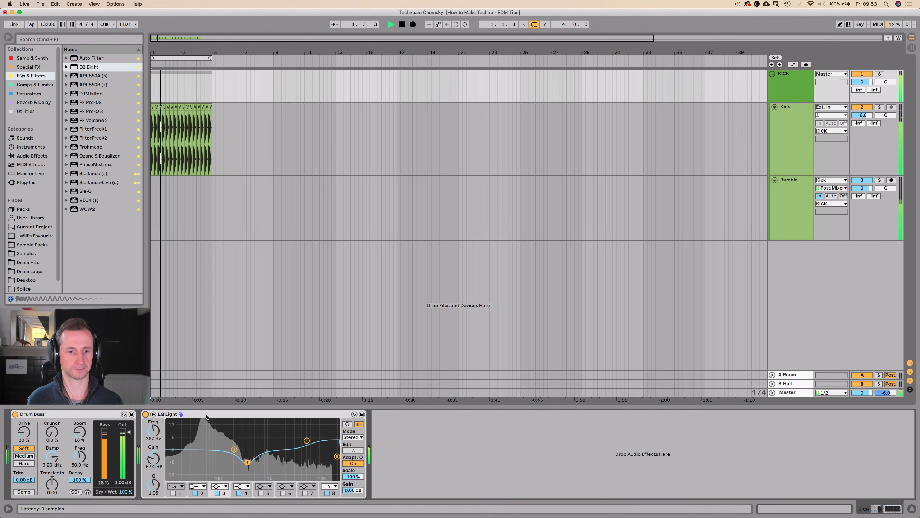
pyautogui.press('space')
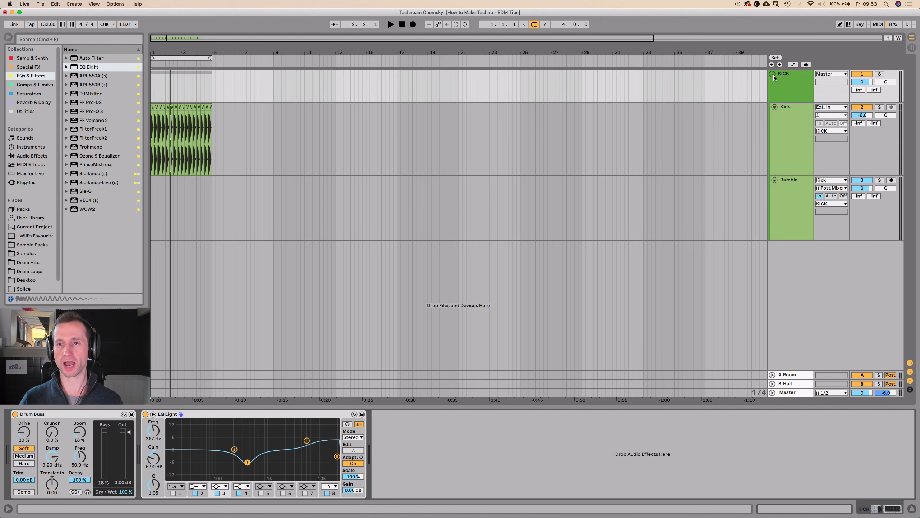
# Collapse the KICK group so its Kick and Rumble tracks are folded away.
pyautogui.click(773, 74)
pyautogui.click(793, 76)
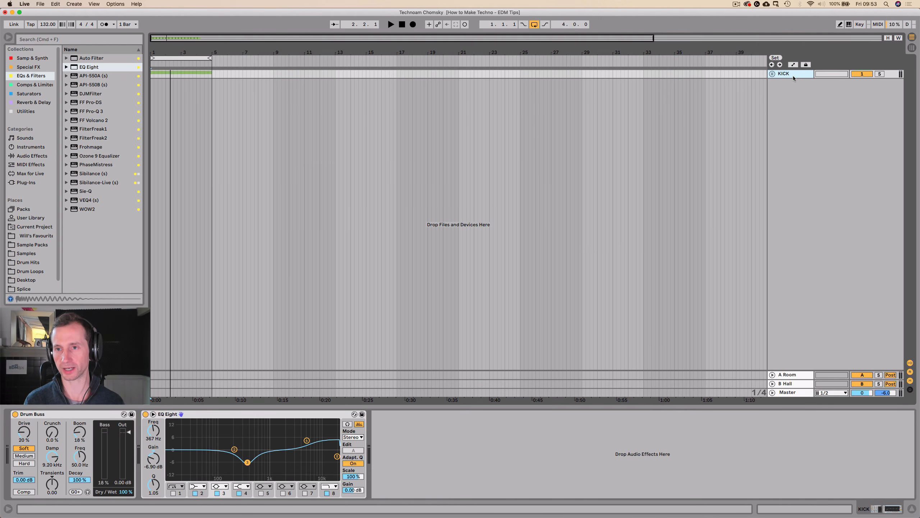
# Insert a MIDI track below the KICK group, name it Drums and colour it green.
pyautogui.press('super+shift+t')
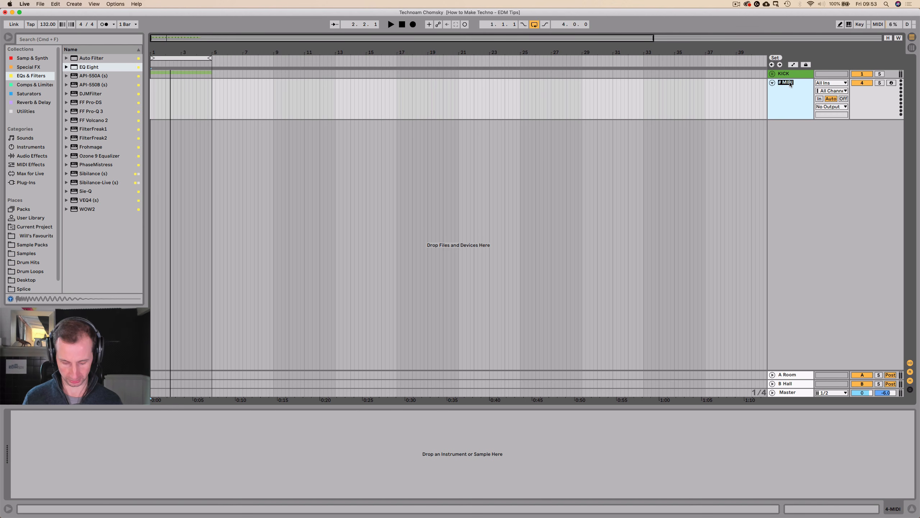
pyautogui.rightClick(789, 82)
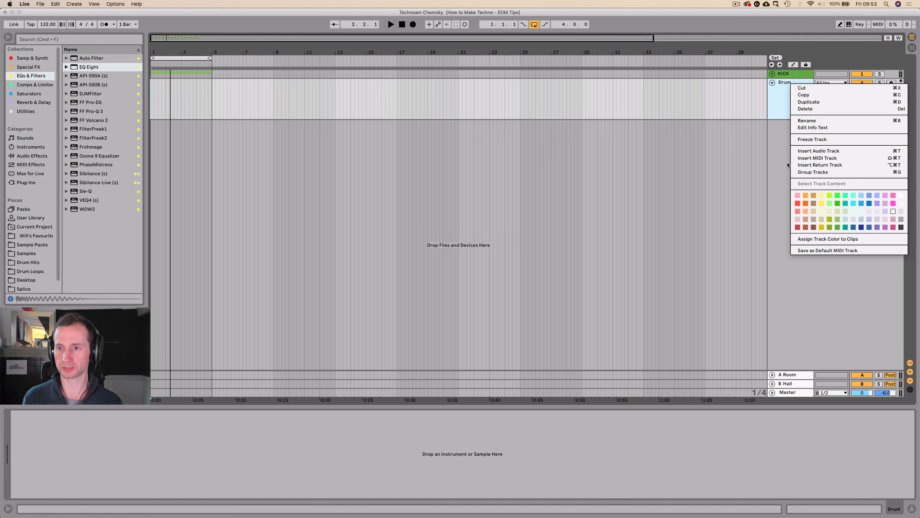
pyautogui.click(839, 218)
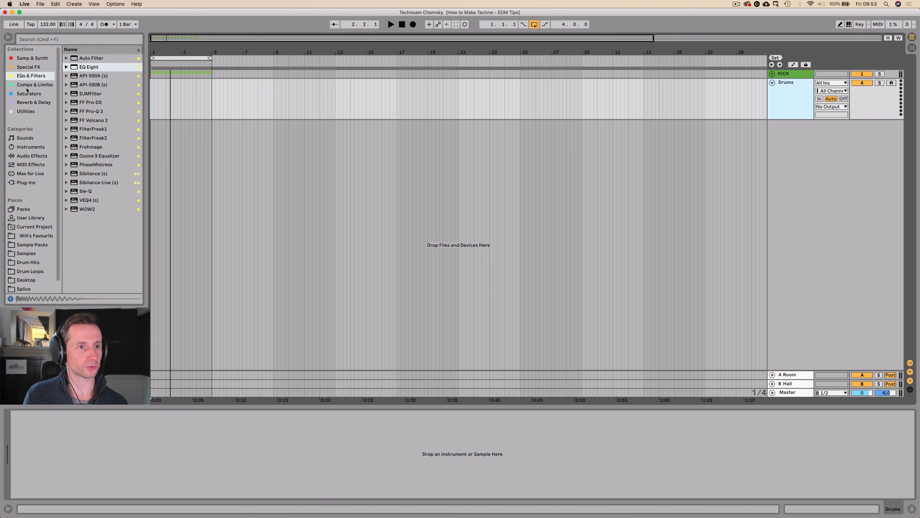
# Add an empty Drum Rack from the Samp & Synth collection to the Drums track.
pyautogui.click(28, 67)
pyautogui.click(28, 58)
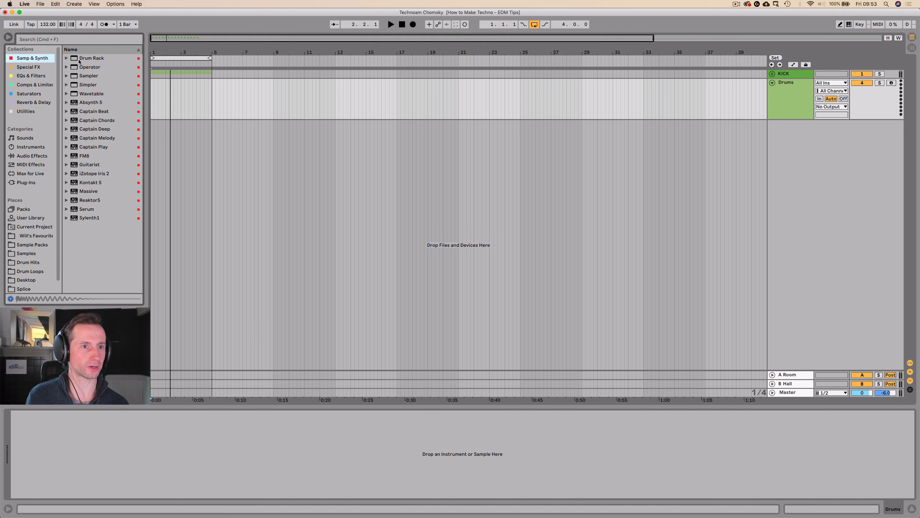
pyautogui.moveTo(181, 117); pyautogui.dragTo(180, 116)
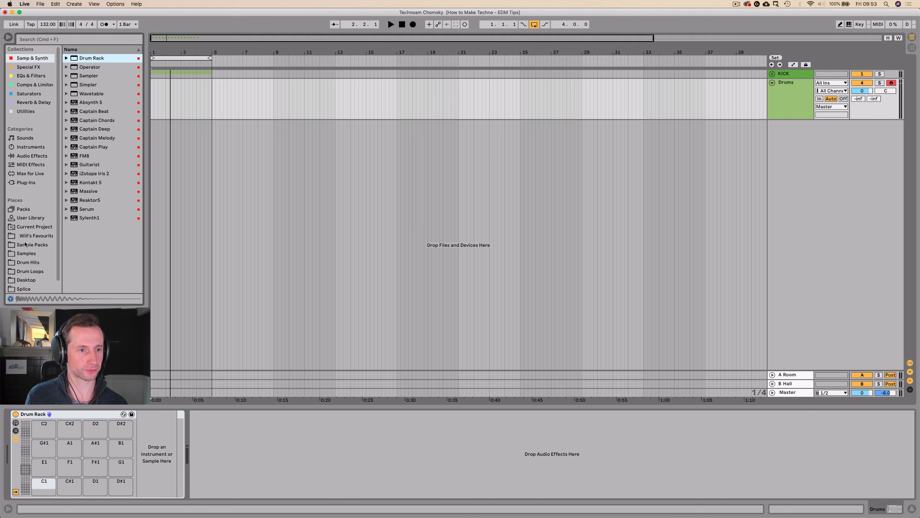
# Browse the Samples place to the VMH1 Closed Hats folder inside Hi Hats (Closed).
pyautogui.click(27, 253)
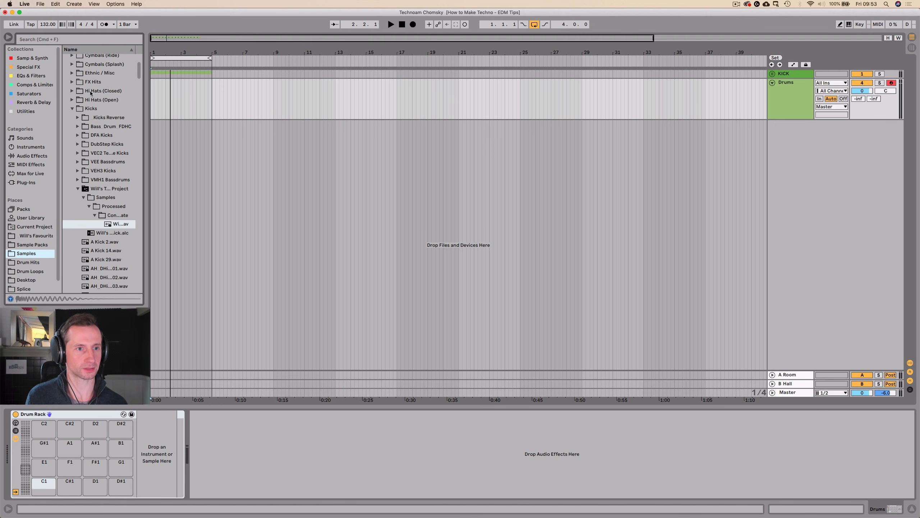
pyautogui.click(71, 108)
pyautogui.click(72, 137)
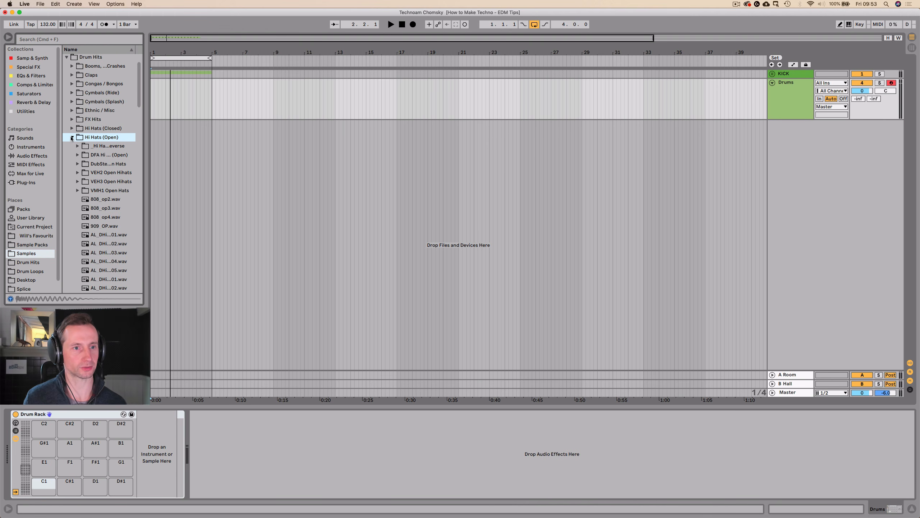
pyautogui.click(72, 137)
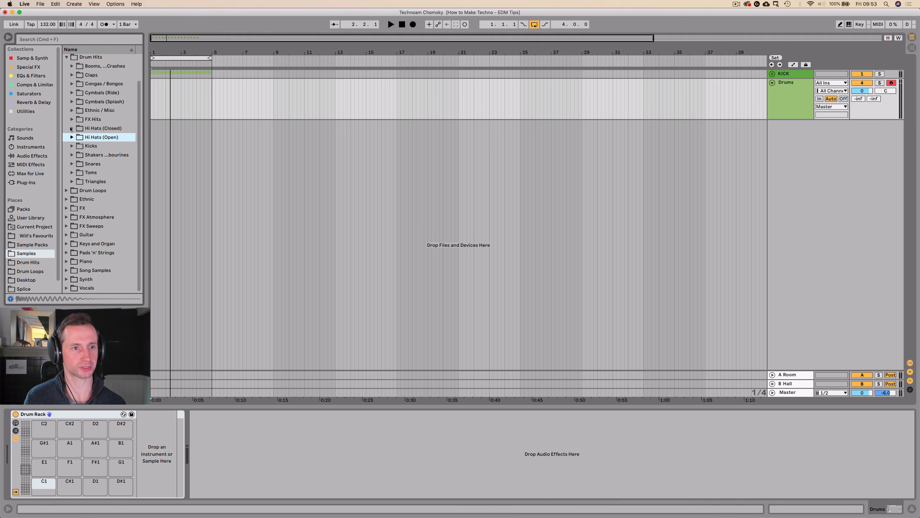
pyautogui.click(72, 129)
pyautogui.doubleClick(108, 190)
# Audition the VMH1 closed hats against the kick loop and load VMH1 Closed Hats 005 onto the Drum Rack's C1 pad.
pyautogui.click(109, 201)
pyautogui.press('Down')
pyautogui.press('Down')
pyautogui.press('Down')
pyautogui.press('Down')
pyautogui.press('Down')
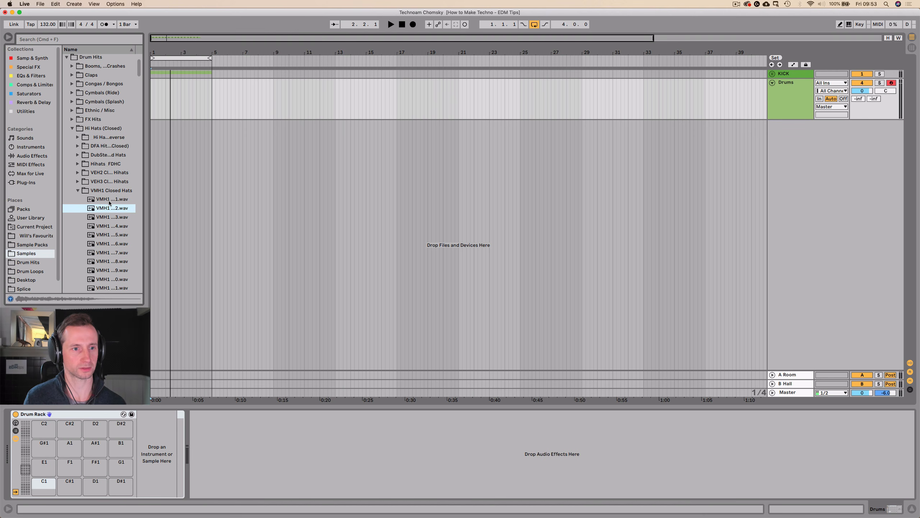
pyautogui.press('Up')
pyautogui.press('Up')
pyautogui.press('Up')
pyautogui.press('Up')
pyautogui.press('Down')
pyautogui.press('Down')
pyautogui.press('Down')
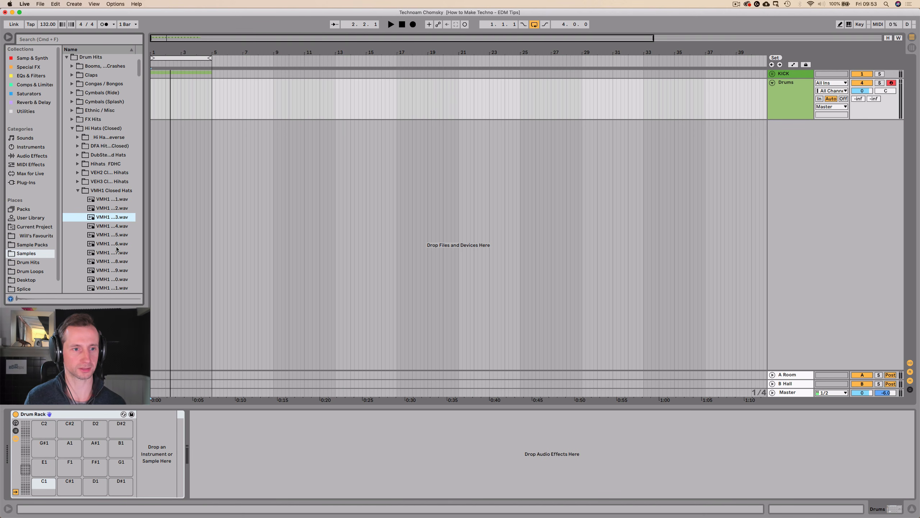
pyautogui.press('space')
pyautogui.press('Down')
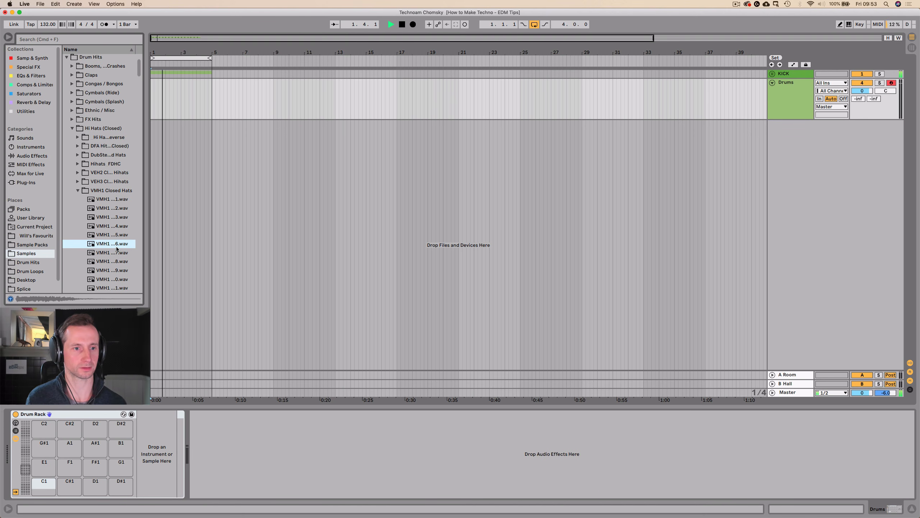
pyautogui.press('Up')
pyautogui.press('Up')
pyautogui.press('Down')
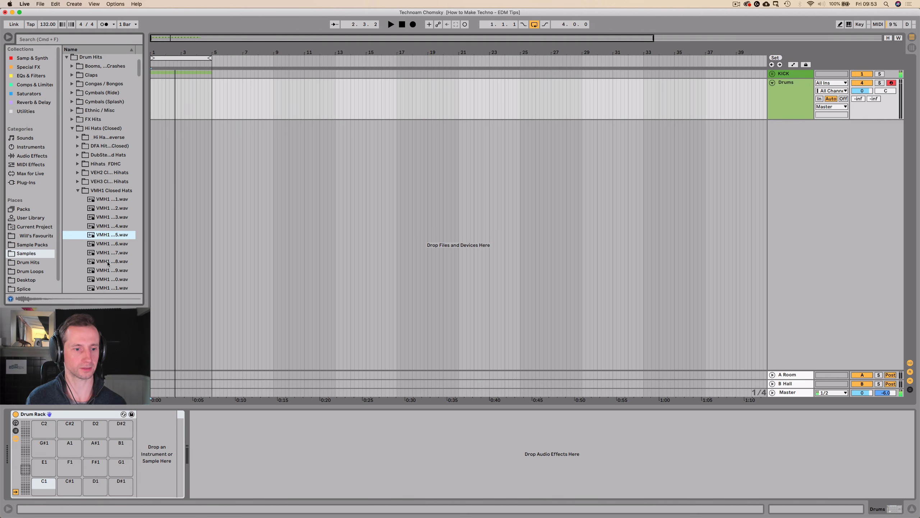
pyautogui.moveTo(41, 484); pyautogui.dragTo(41, 484)
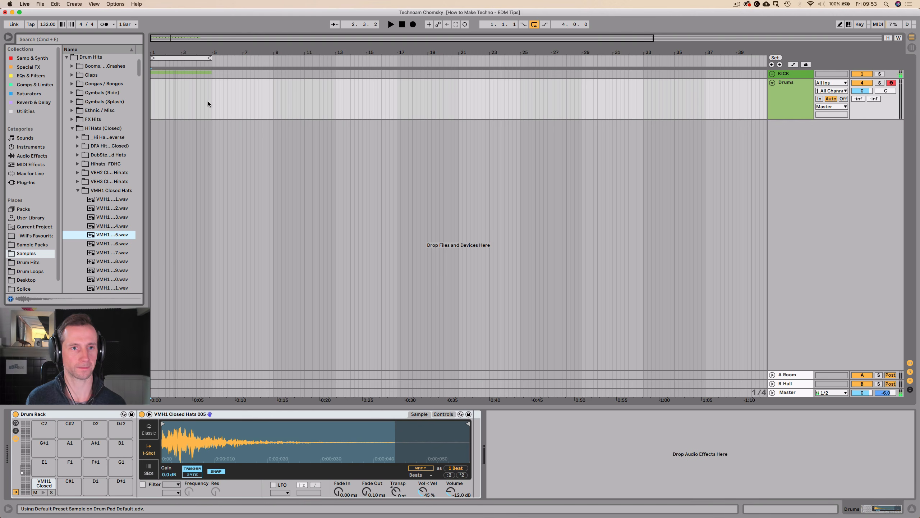
# Unfold the KICK group and lower the Rumble track's volume to -7.6 dB while the loop plays.
pyautogui.moveTo(207, 104); pyautogui.dragTo(139, 100)
pyautogui.press('space')
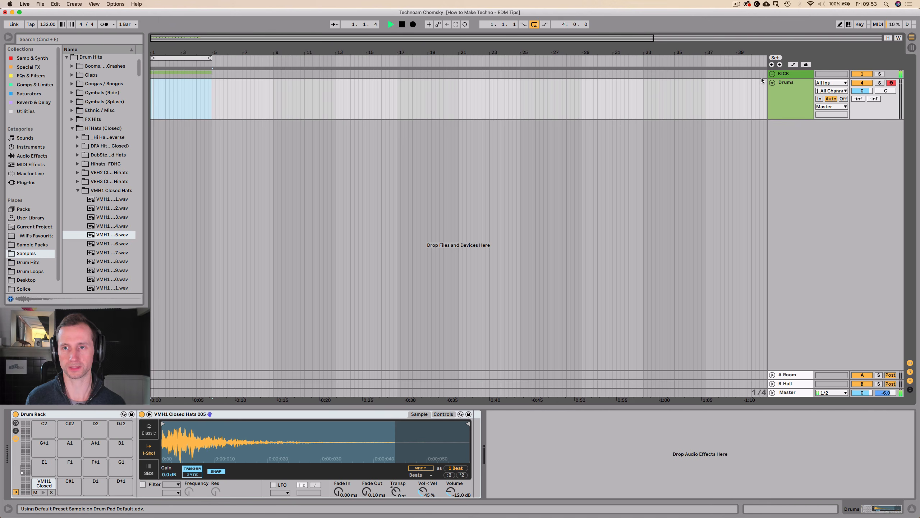
pyautogui.click(772, 73)
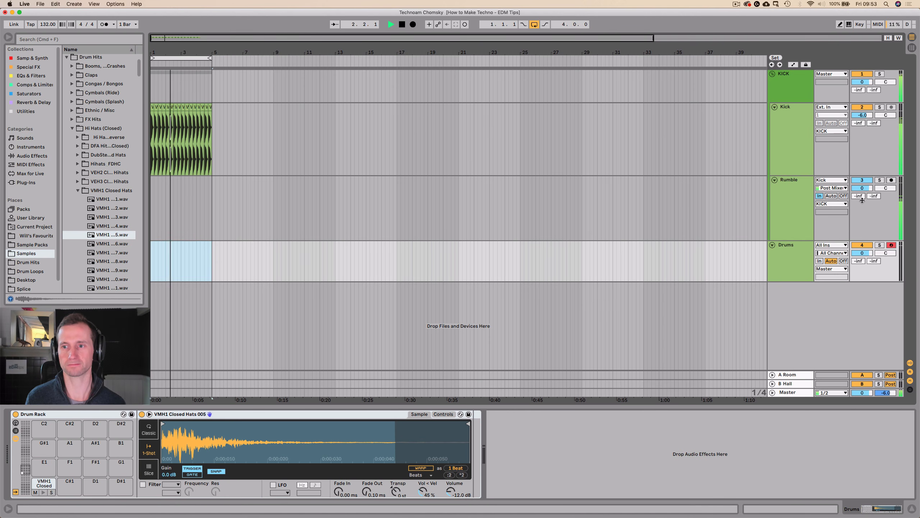
pyautogui.moveTo(863, 188)
pyautogui.mouseDown()
pyautogui.moveTo(863, 217)
pyautogui.moveTo(863, 197)
pyautogui.mouseUp()
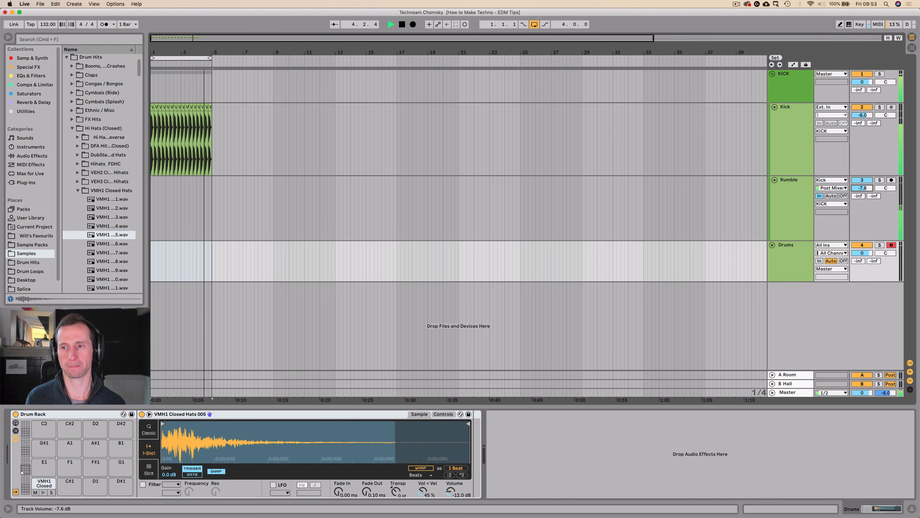
pyautogui.press('space')
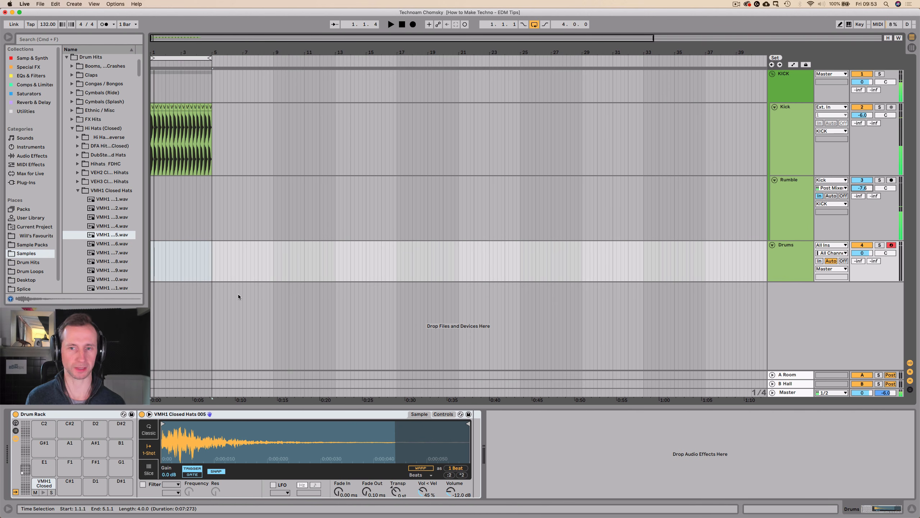
pyautogui.click(801, 91)
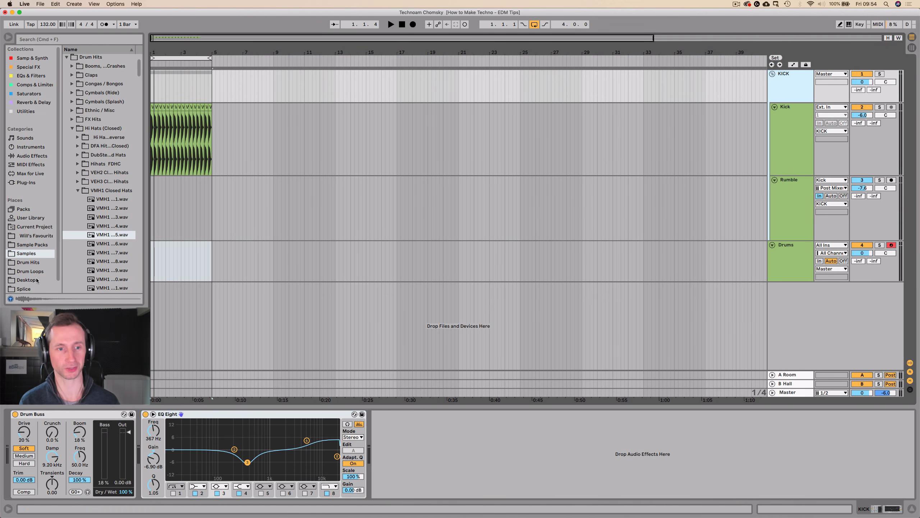
# Create a four-bar MIDI clip over bars 1 to 4 of the Drums track and name it Drums.
pyautogui.moveTo(210, 257); pyautogui.dragTo(107, 266)
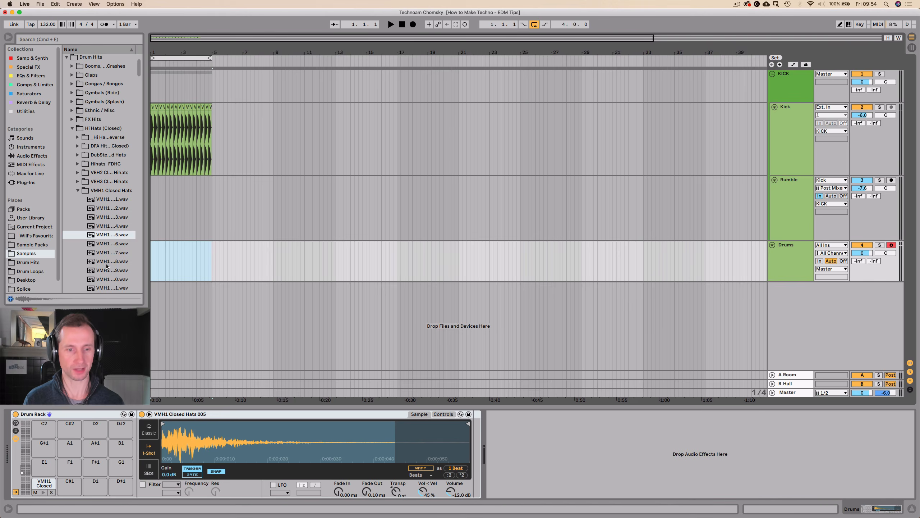
pyautogui.press('super+shift+m')
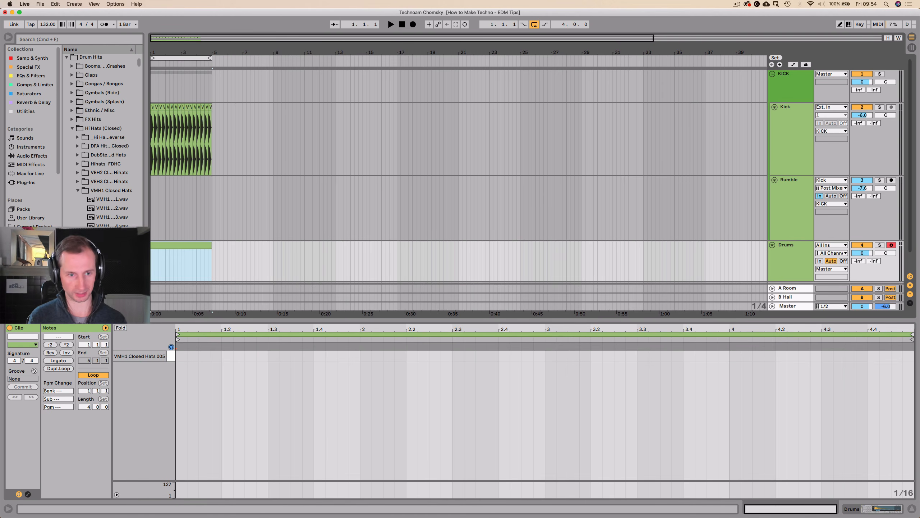
pyautogui.click(182, 246)
pyautogui.press('super+r')
pyautogui.write('Drums')
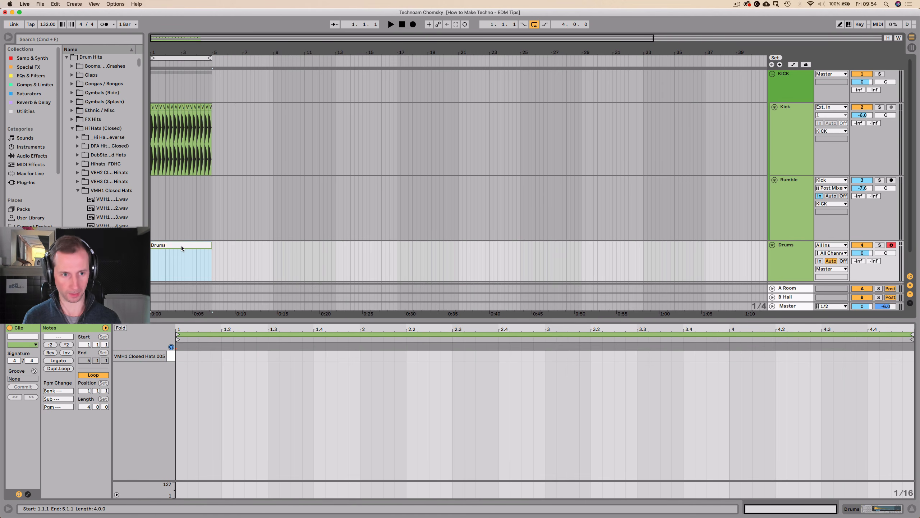
pyautogui.press('Return')
# Place a sixteenth-note closed hat on the offbeat of beat 1 in the Drums clip and select that whole beat.
pyautogui.click(177, 358)
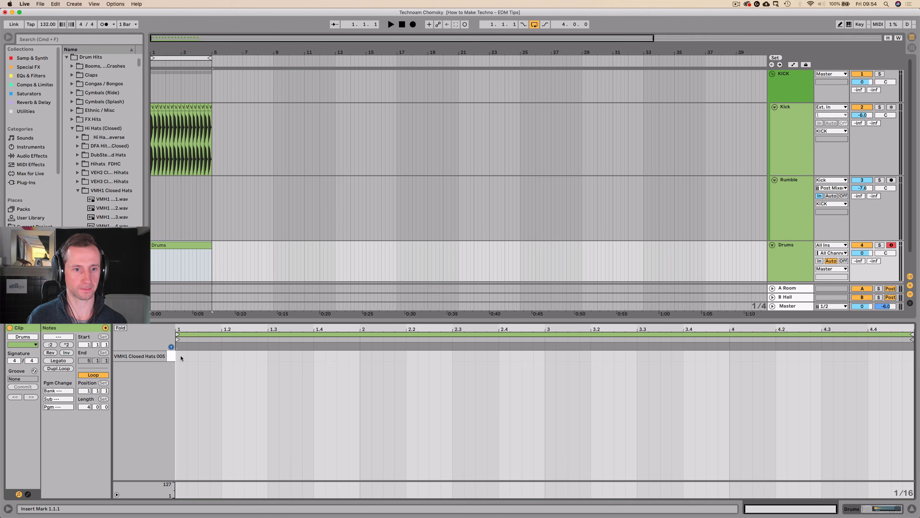
pyautogui.doubleClick(189, 357)
pyautogui.click(179, 361)
pyautogui.press('space')
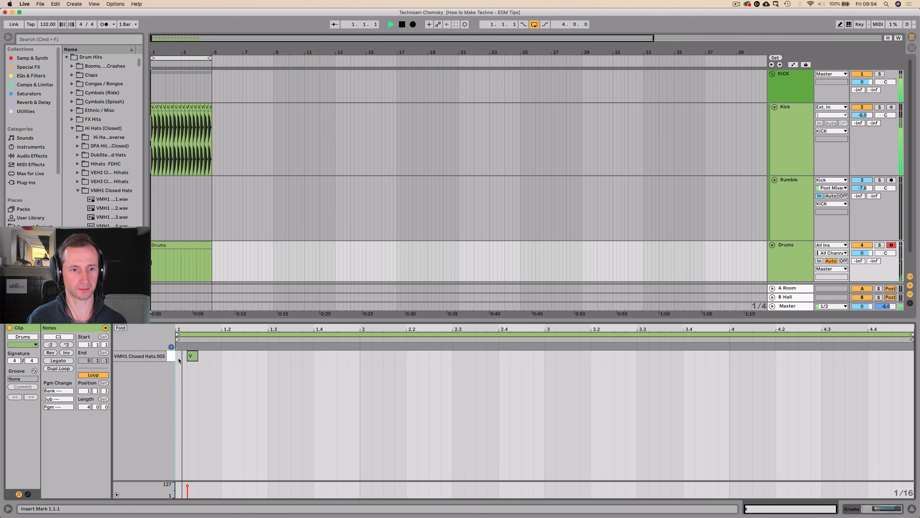
pyautogui.press('space')
pyautogui.moveTo(192, 357)
pyautogui.mouseDown()
pyautogui.moveTo(207, 357)
pyautogui.moveTo(177, 355)
pyautogui.mouseUp()
pyautogui.press('space')
pyautogui.press('space')
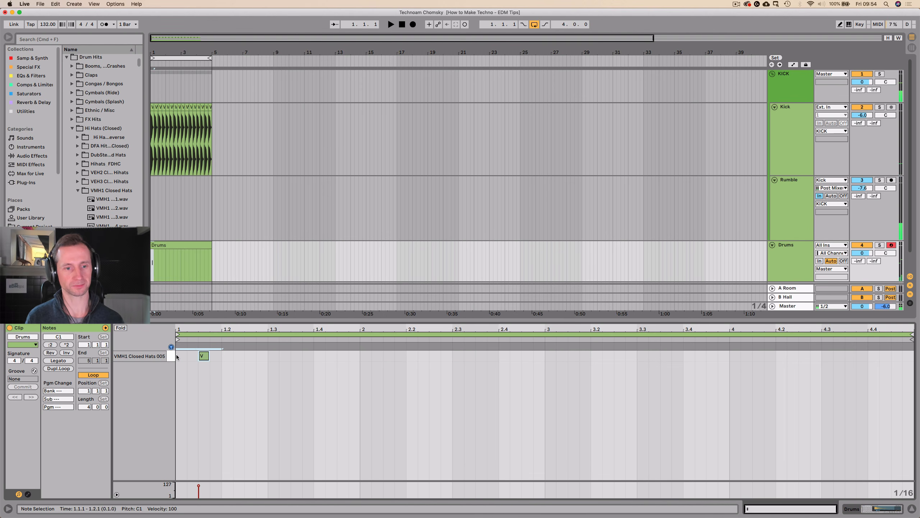
# Duplicate the offbeat hat across every beat of the four-bar clip and play the loop.
pyautogui.press('super+d')
pyautogui.press('super+d')
pyautogui.press('super+d')
pyautogui.press('super+d')
pyautogui.press('super+d')
pyautogui.press('super+d')
pyautogui.press('super+d')
pyautogui.press('super+d')
pyautogui.press('super+d')
pyautogui.press('super+d')
pyautogui.press('super+d')
pyautogui.press('super+d')
pyautogui.press('super+d')
pyautogui.press('super+d')
pyautogui.press('super+d')
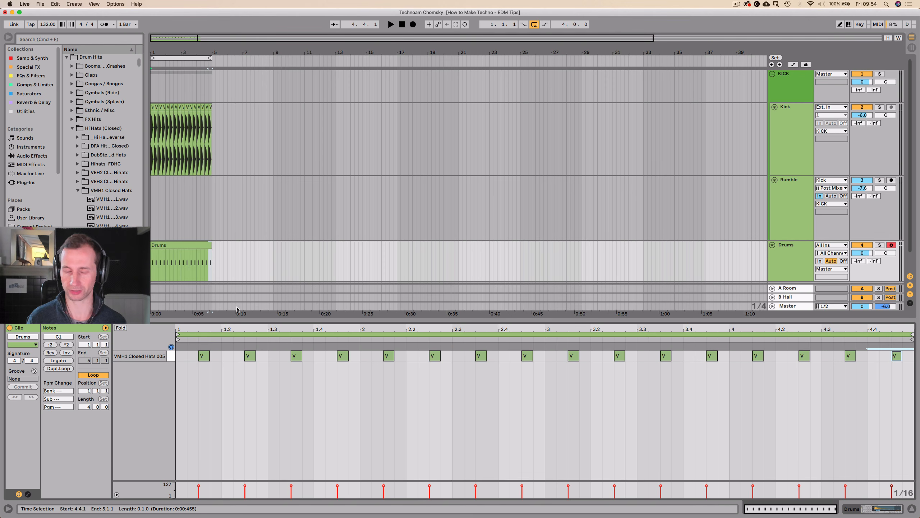
pyautogui.press('space')
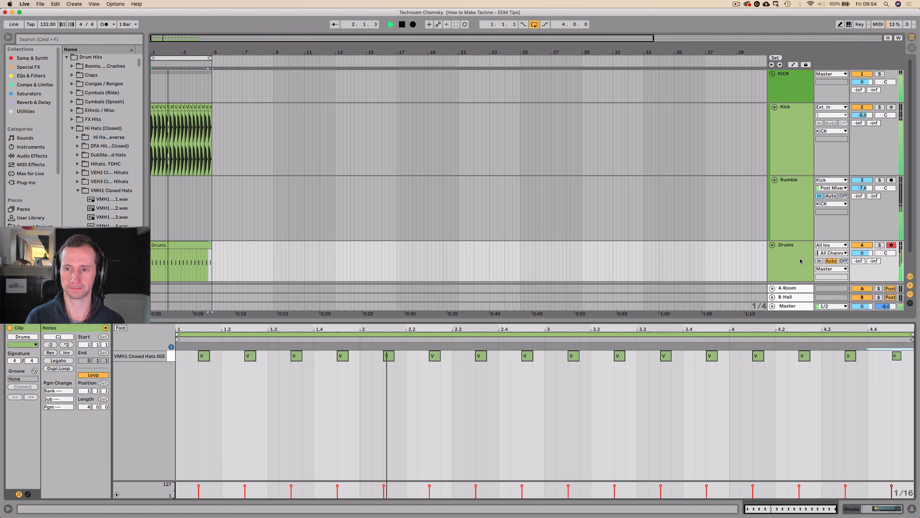
# Fold the KICK group, stop playback and switch off Snap in the closed hat's Simpler on the Drums track.
pyautogui.click(800, 260)
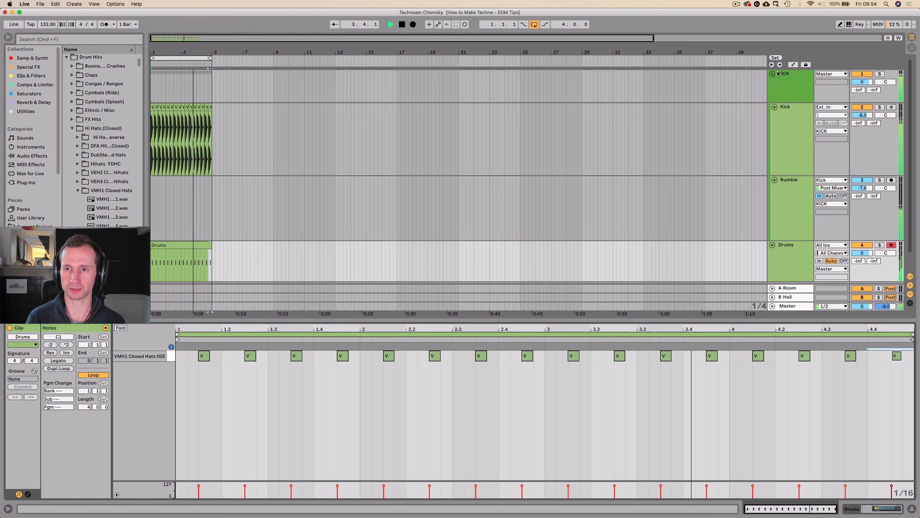
pyautogui.click(772, 74)
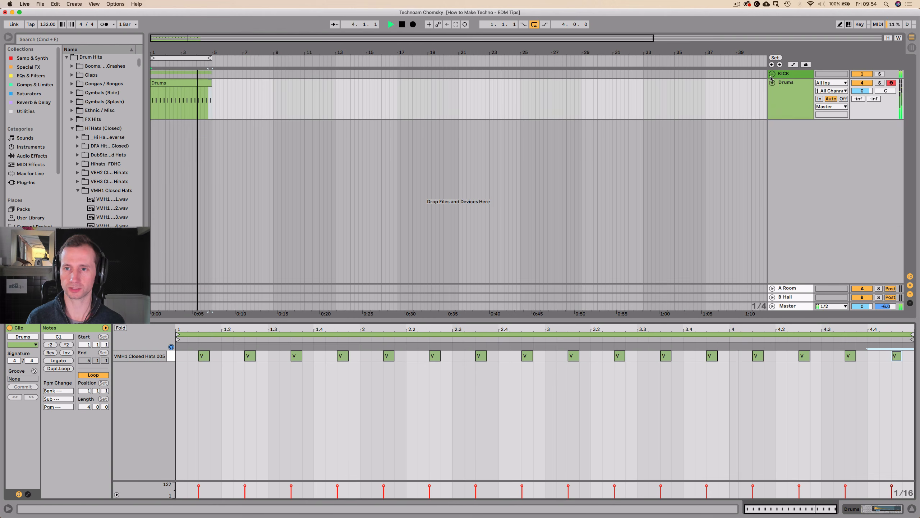
pyautogui.click(781, 98)
pyautogui.press('space')
pyautogui.hotkey('shift', 'Tab')
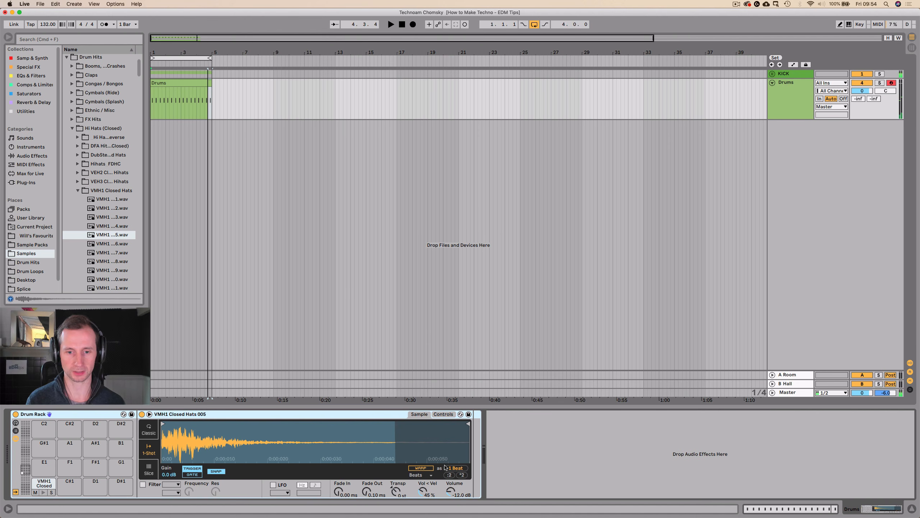
pyautogui.click(214, 471)
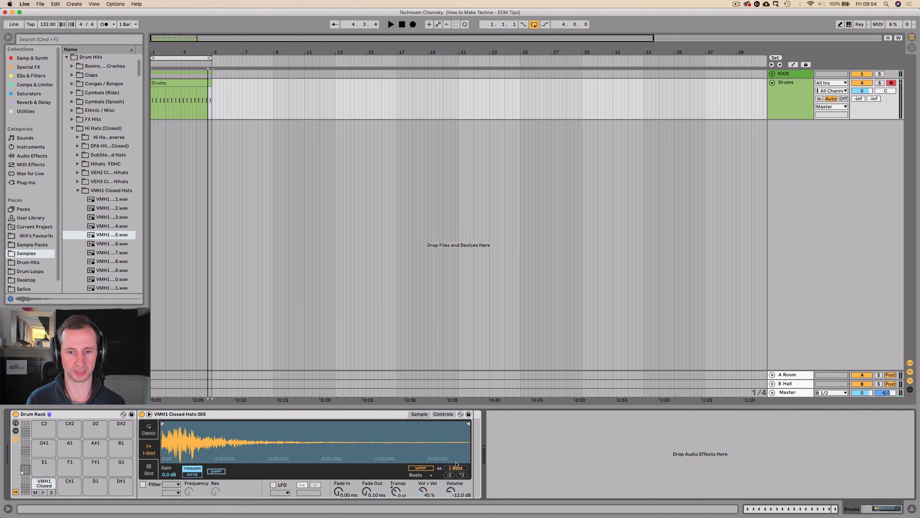
# Play the loop and hot-swap the Drum Rack's closed hat, auditioning VMH1 Closed Hats samples from 006 to 012 in turn.
pyautogui.press('space')
pyautogui.click(466, 460)
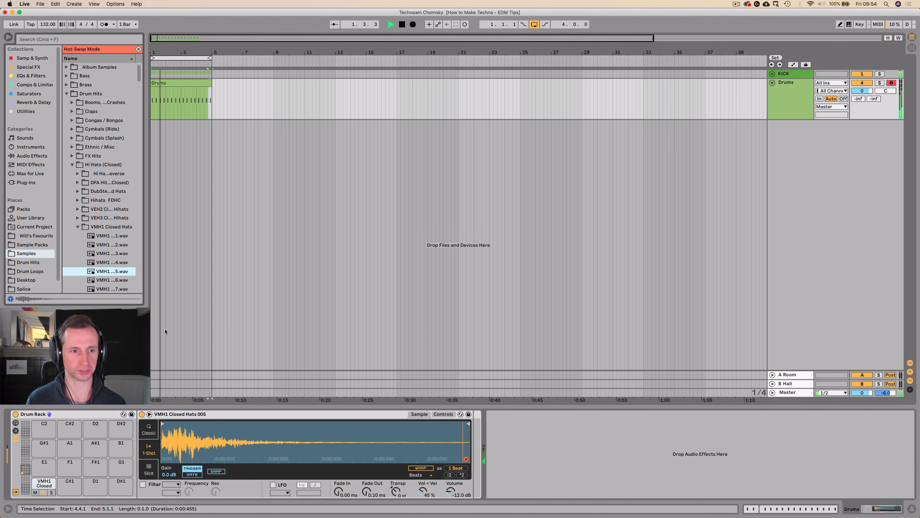
pyautogui.press('Down')
pyautogui.press('Down')
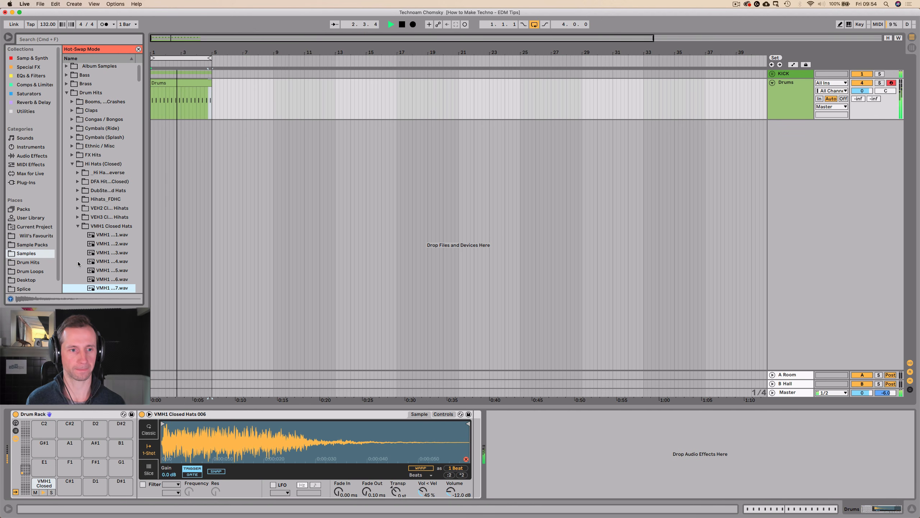
pyautogui.press('Down')
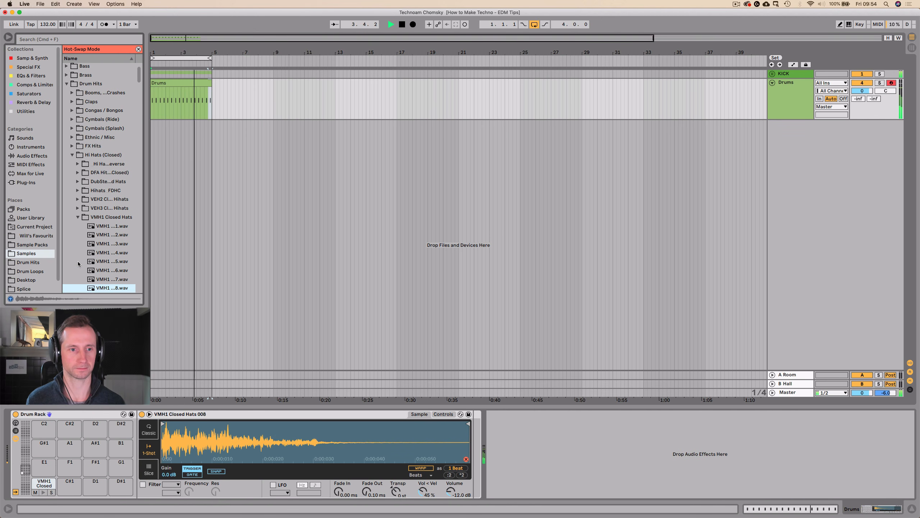
pyautogui.press('Down')
pyautogui.press('Down')
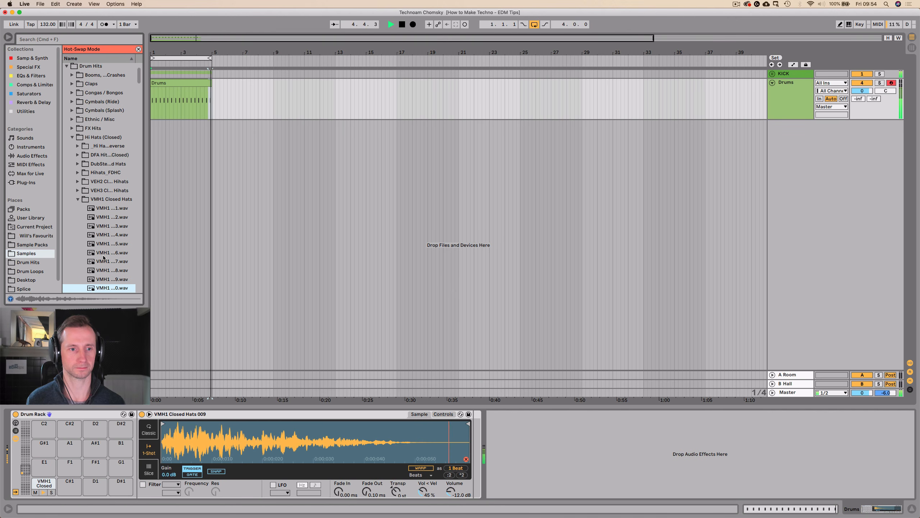
pyautogui.press('Down')
pyautogui.press('Down')
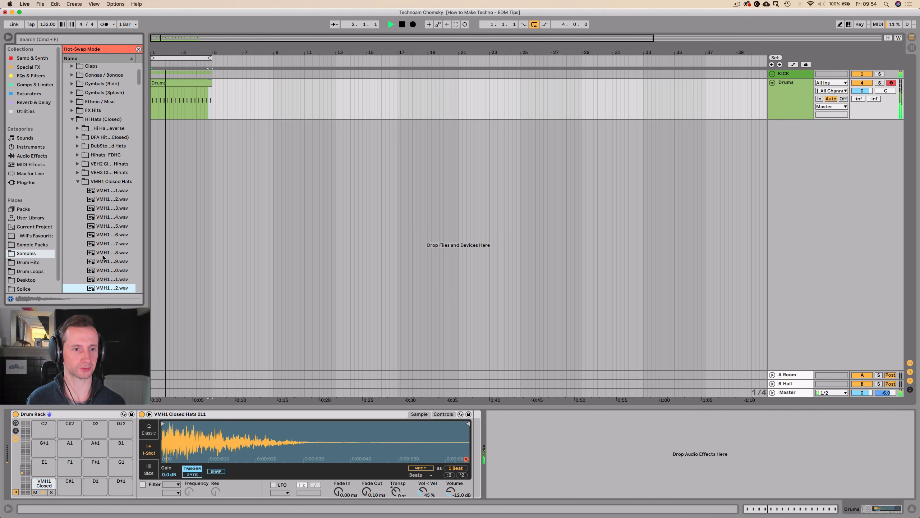
# Return the closed-hat pad to VMH1 Closed Hats 008, audition onward to sample 013, keep it and stop playback.
pyautogui.click(106, 253)
pyautogui.press('Return')
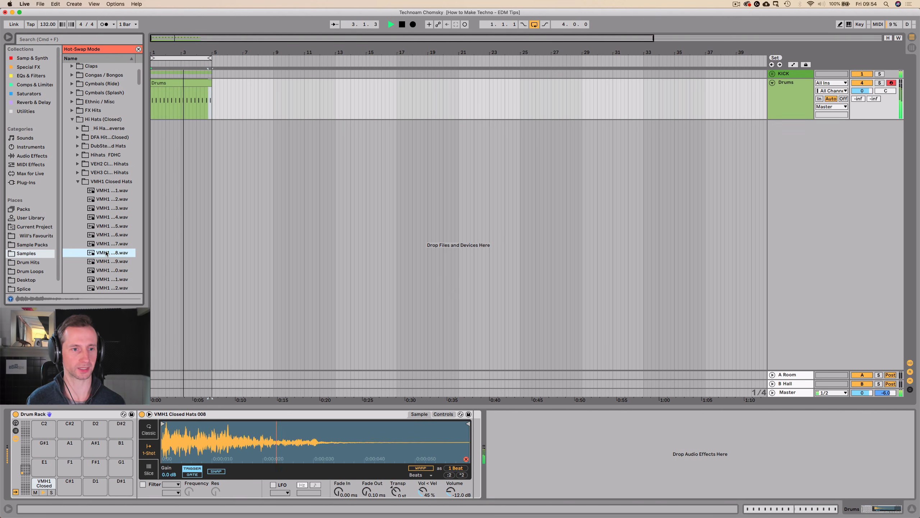
pyautogui.press('Down')
pyautogui.press('Down')
pyautogui.press('Down')
pyautogui.press('Down')
pyautogui.press('Down')
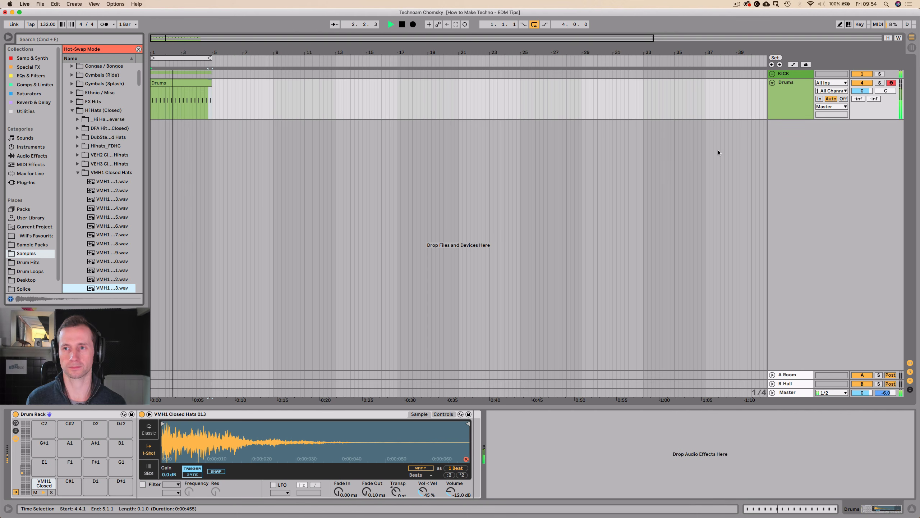
pyautogui.press('space')
# Examine the Reverb devices on the A Room and B Hall return tracks in the Session View.
pyautogui.click(778, 105)
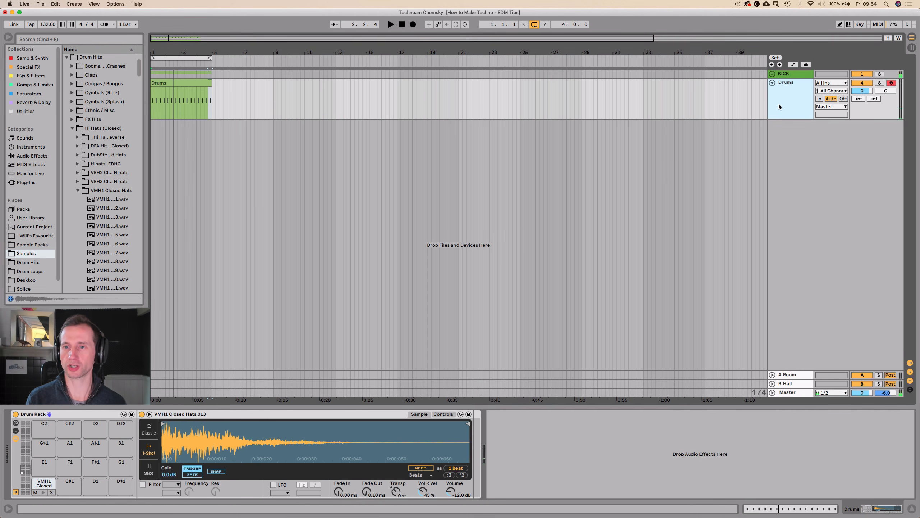
pyautogui.press('Tab')
pyautogui.click(800, 41)
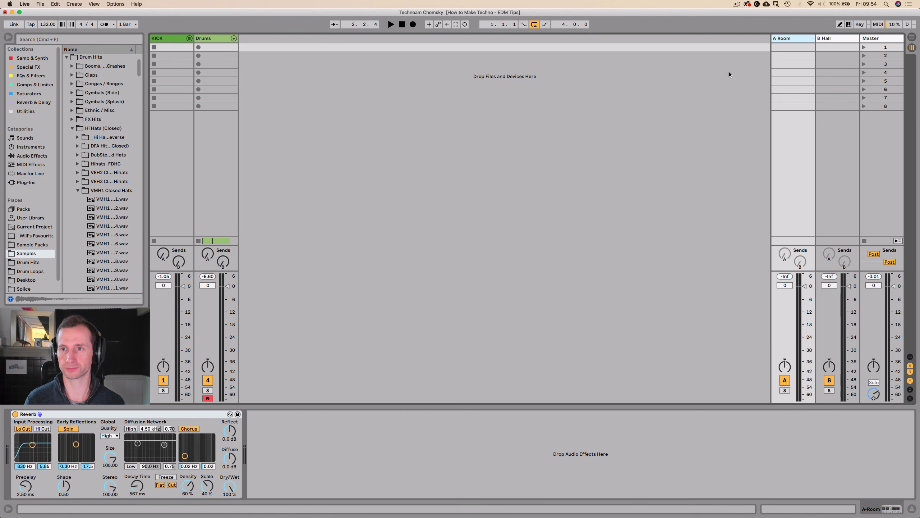
pyautogui.click(824, 40)
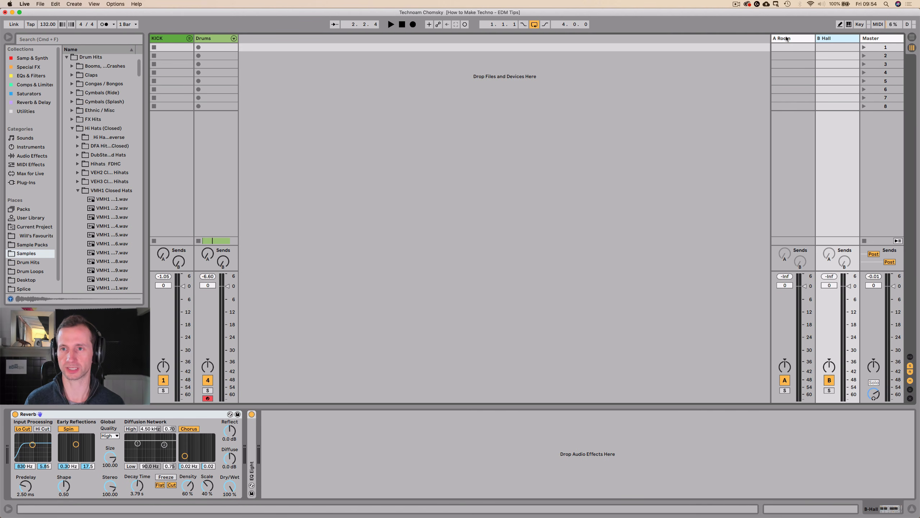
pyautogui.click(787, 39)
pyautogui.click(834, 39)
pyautogui.click(787, 38)
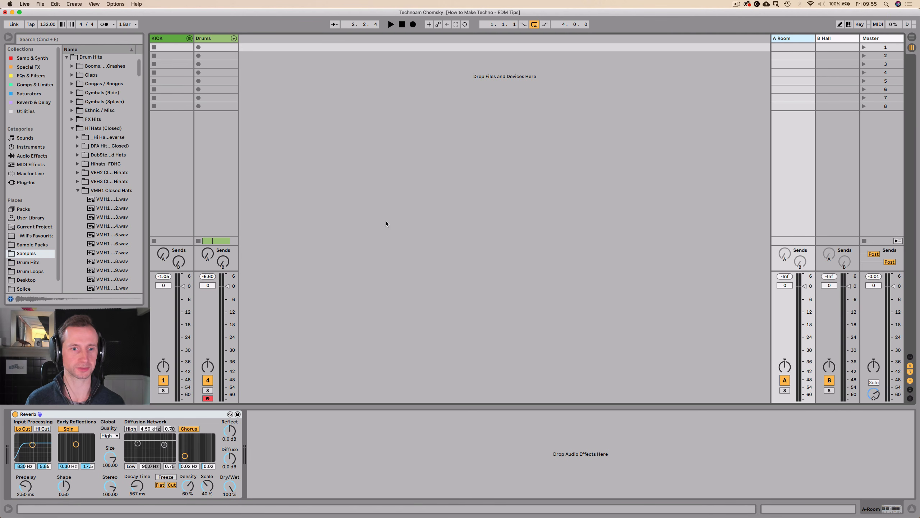
pyautogui.press('Tab')
pyautogui.press('Tab')
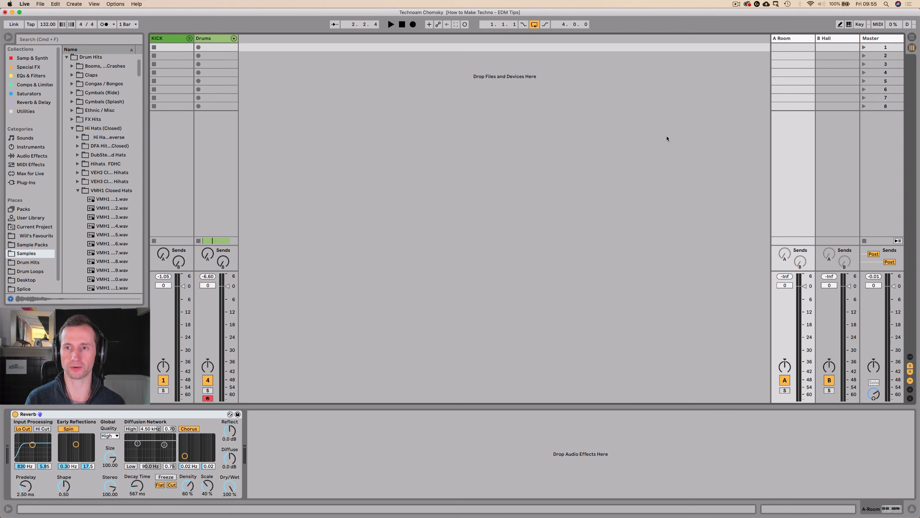
pyautogui.press('Tab')
# Show the Drum Rack's chain list with its input/output and return-chain sections on the Drums track.
pyautogui.click(784, 105)
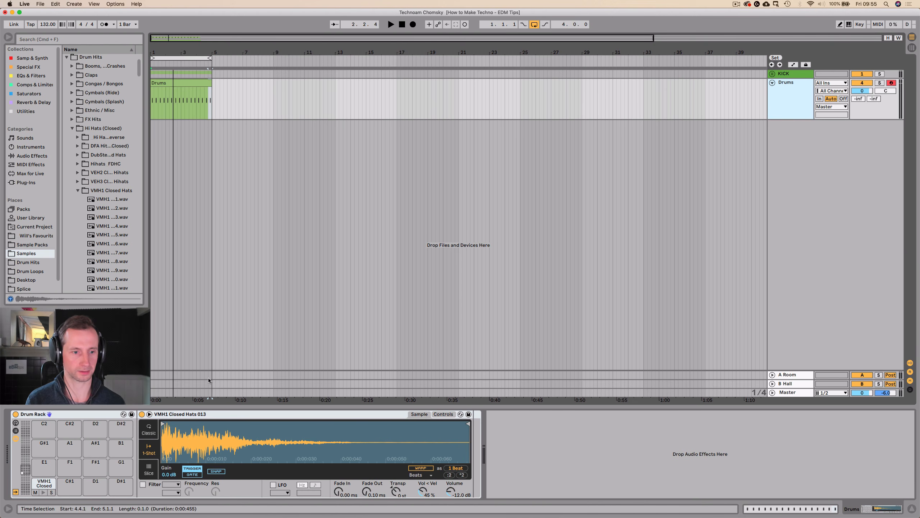
pyautogui.click(16, 431)
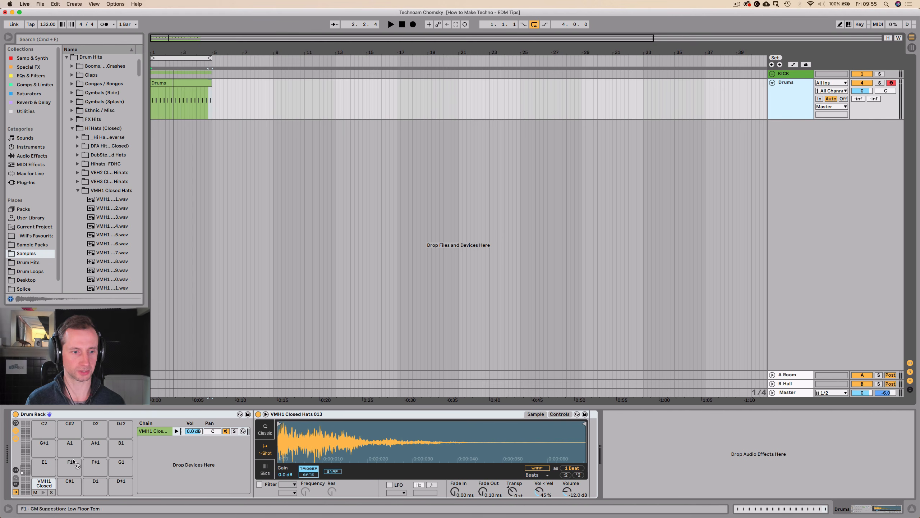
pyautogui.click(15, 470)
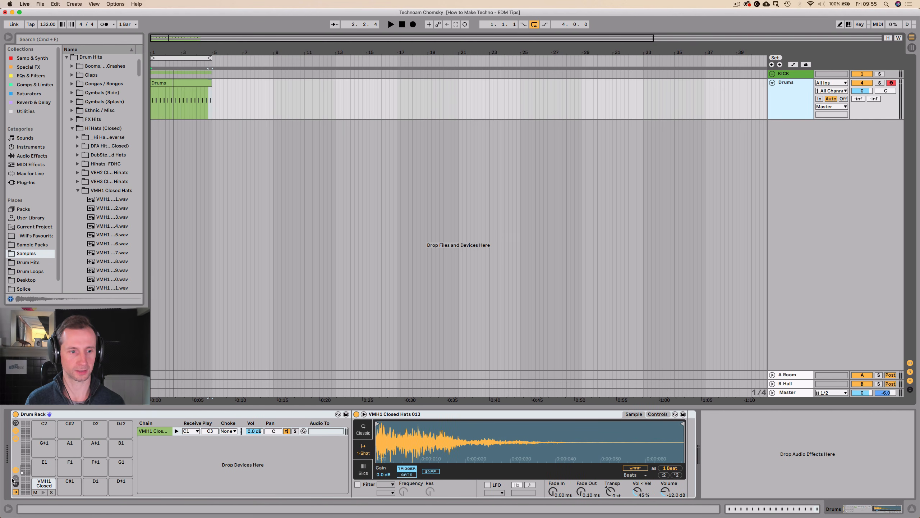
pyautogui.click(16, 483)
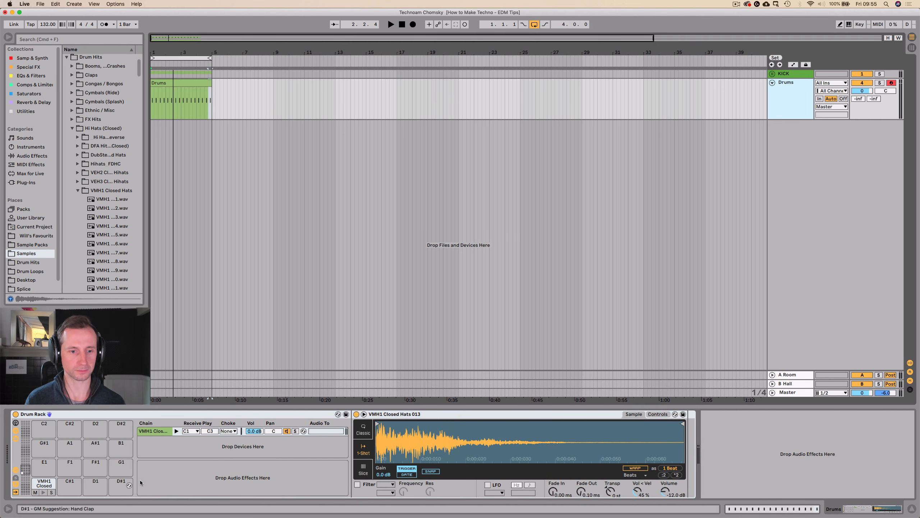
# Add two return chains to the Drum Rack and route chain a to A-Room and chain b to B-Hall.
pyautogui.rightClick(191, 480)
pyautogui.click(207, 487)
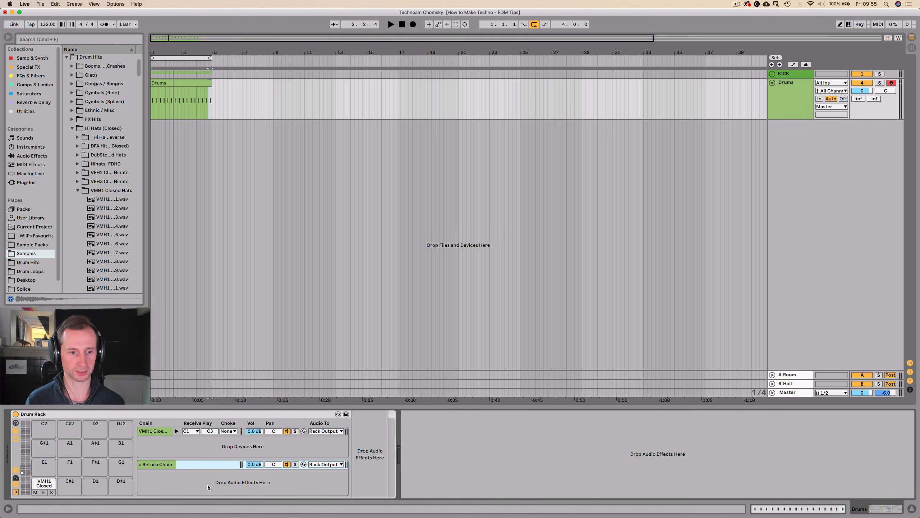
pyautogui.rightClick(202, 483)
pyautogui.click(213, 486)
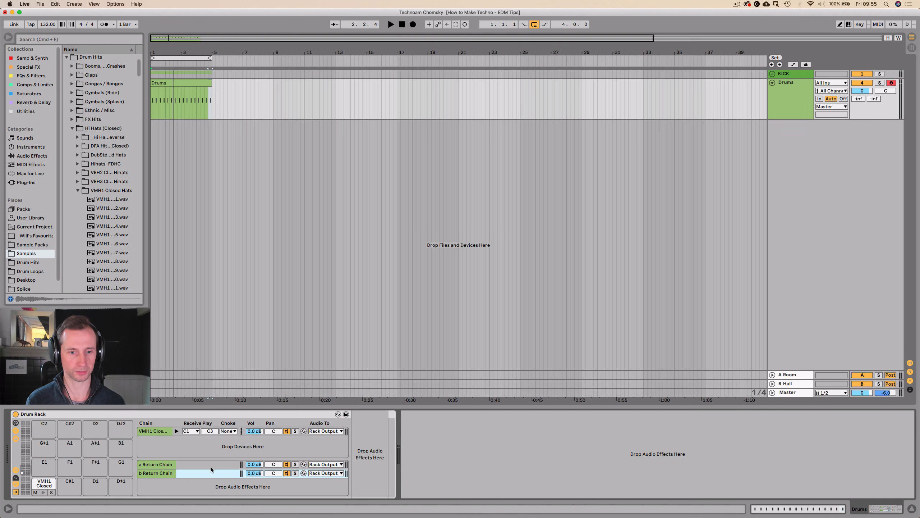
pyautogui.click(321, 465)
pyautogui.click(322, 478)
pyautogui.click(324, 473)
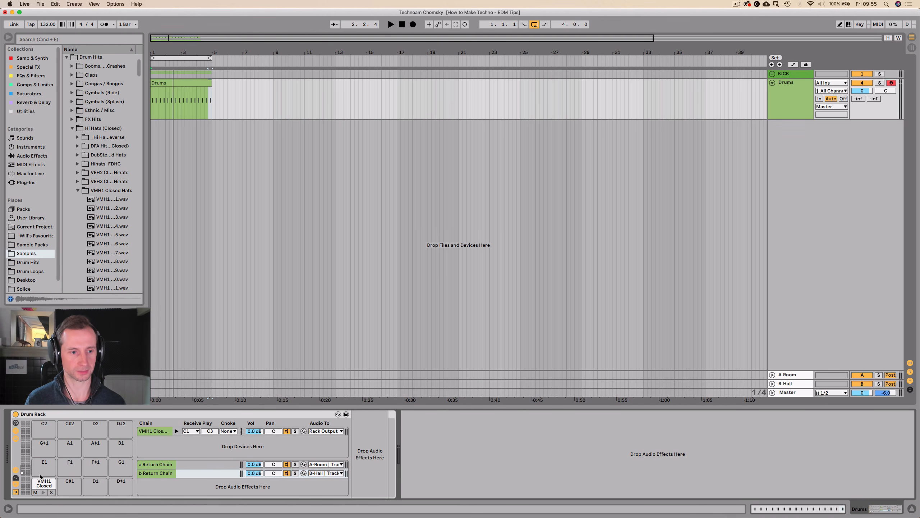
# Show the Drum Rack's sends, hide its return chains and set the closed hat's Send-a to 0.0 dB during playback.
pyautogui.click(15, 478)
pyautogui.click(15, 484)
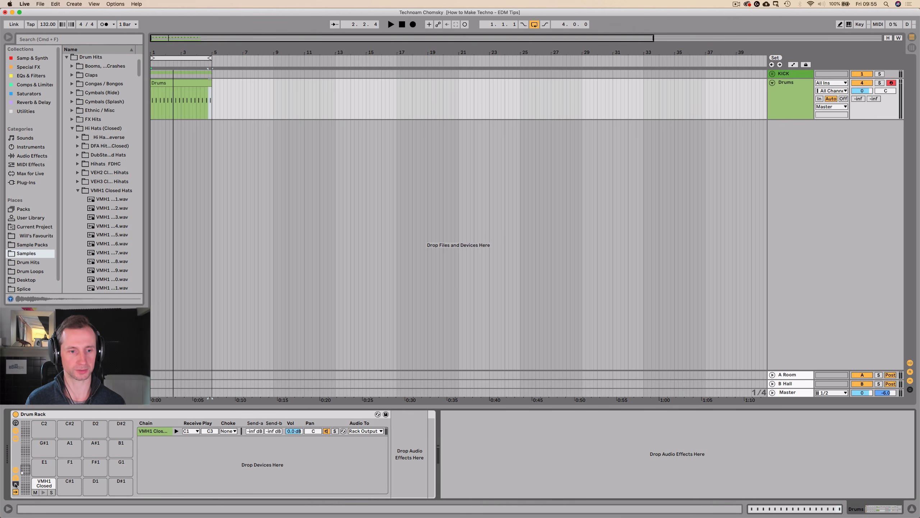
pyautogui.press('space')
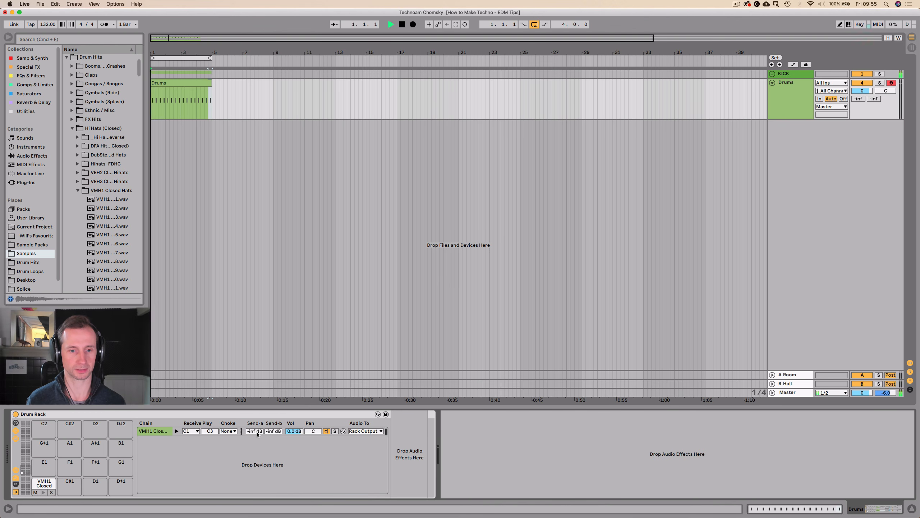
pyautogui.moveTo(257, 432)
pyautogui.mouseDown()
pyautogui.moveTo(256, 421)
pyautogui.moveTo(256, 432)
pyautogui.mouseUp()
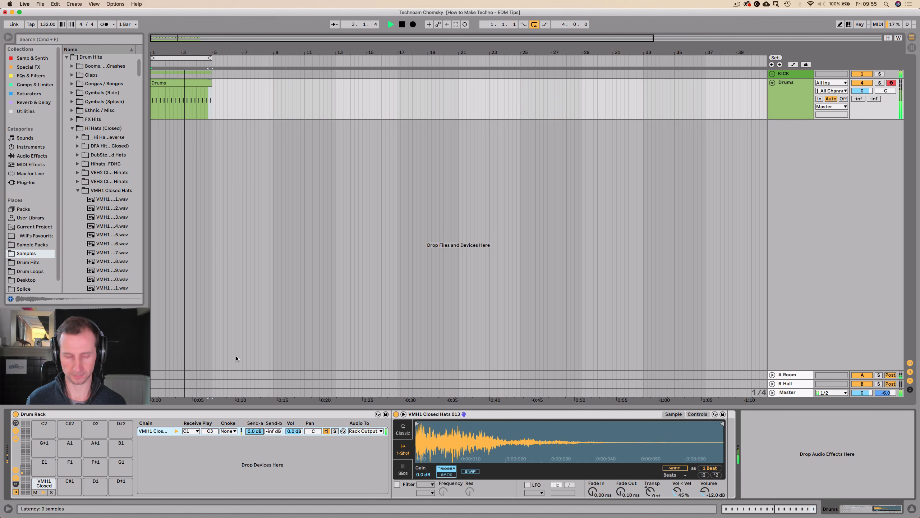
pyautogui.click(779, 109)
pyautogui.press('space')
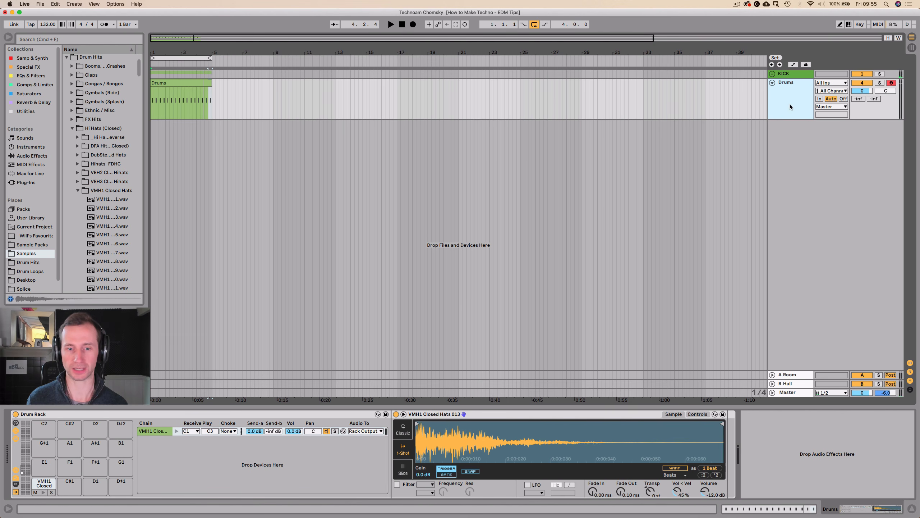
# Load VMH1 Closed Hats 002 onto pad C#1 and place two sixteenth notes for it at the start of the Drums clip.
pyautogui.click(112, 208)
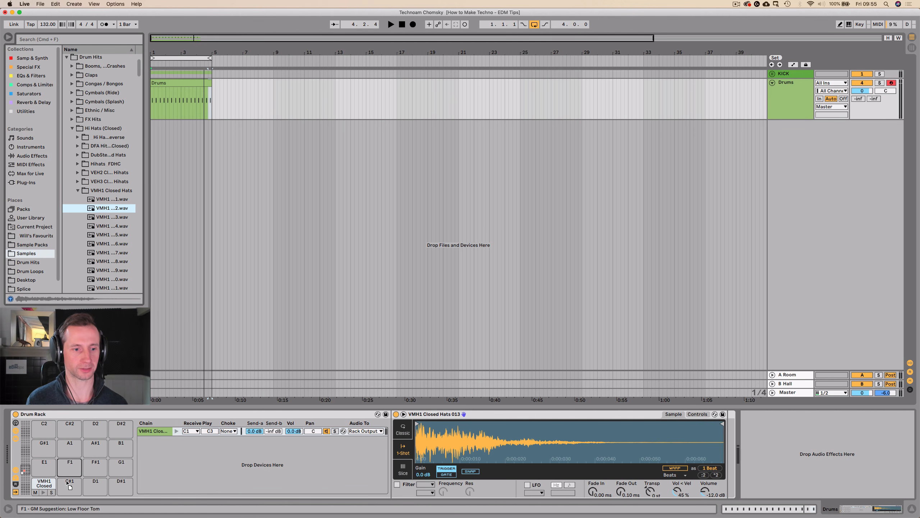
pyautogui.moveTo(68, 481); pyautogui.dragTo(69, 482)
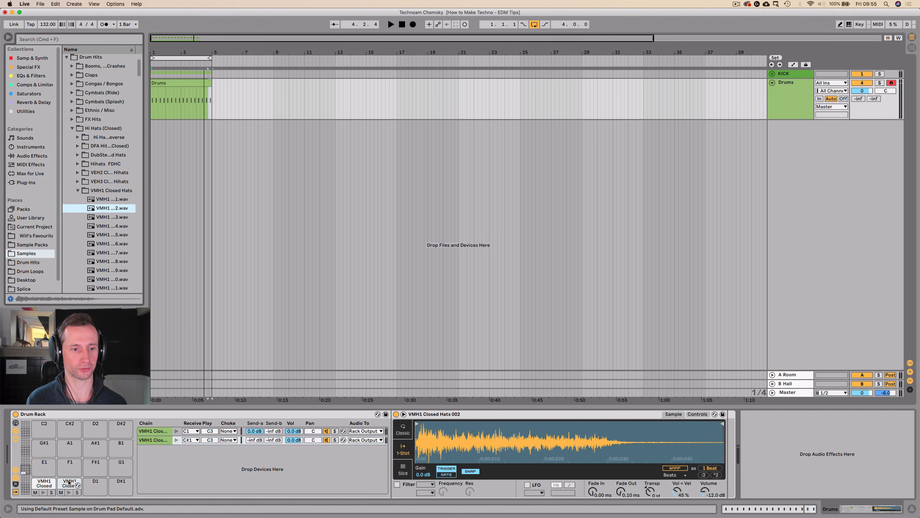
pyautogui.doubleClick(190, 83)
pyautogui.doubleClick(178, 357)
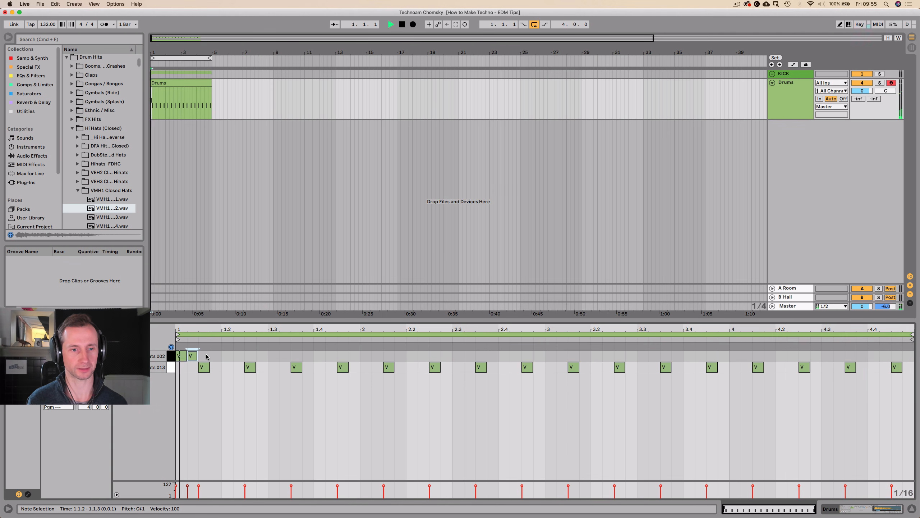
pyautogui.press('space')
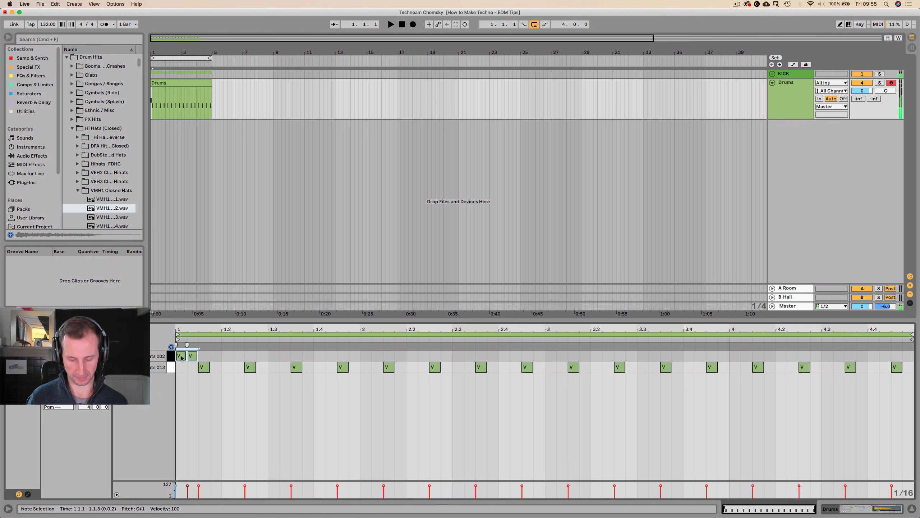
# Duplicate the pair of Closed Hats 002 notes until sixteenths fill the four-bar Drums clip, shrink the note editor and play the loop.
pyautogui.press('super+d')
pyautogui.press('super+d')
pyautogui.press('super+d')
pyautogui.press('super+d')
pyautogui.press('super+d')
pyautogui.press('super+d')
pyautogui.press('super+d')
pyautogui.press('super+d')
pyautogui.press('super+d')
pyautogui.press('super+d')
pyautogui.press('super+d')
pyautogui.press('super+d')
pyautogui.press('super+d')
pyautogui.press('super+d')
pyautogui.press('super+d')
pyautogui.press('super+d')
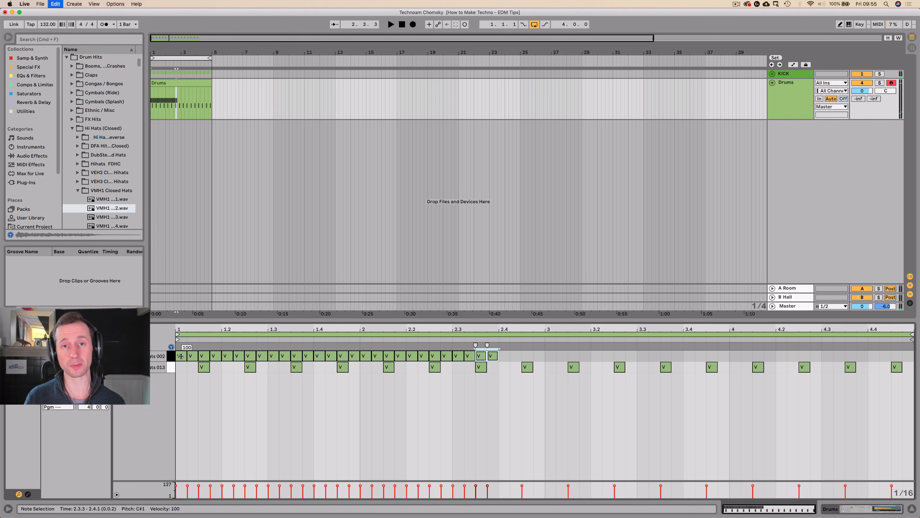
pyautogui.press('super+d')
pyautogui.press('super+d')
pyautogui.press('super+d')
pyautogui.press('super+d')
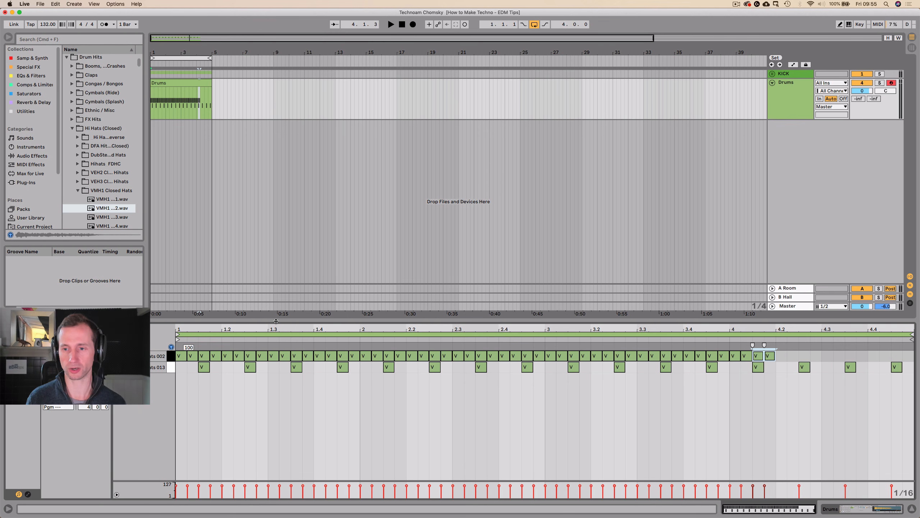
pyautogui.press('super+d')
pyautogui.press('super+d')
pyautogui.press('super+d')
pyautogui.press('super+d')
pyautogui.press('super+d')
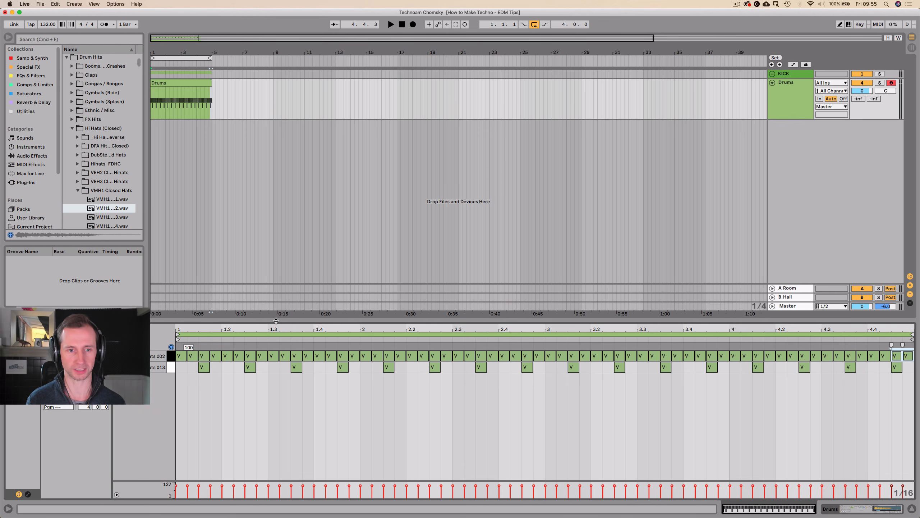
pyautogui.moveTo(276, 321); pyautogui.dragTo(263, 355)
pyautogui.press('space')
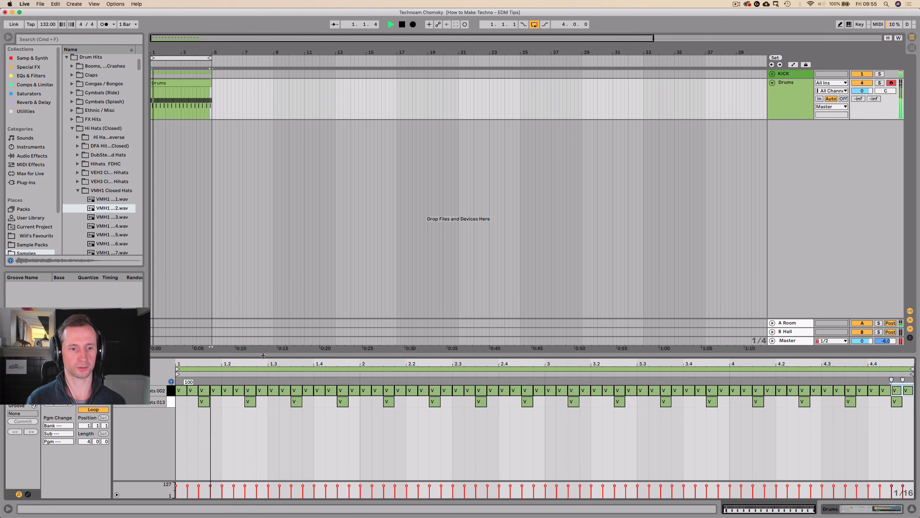
# Set the volume of the C#1 closed-hat chain in the Drum Rack to -12.0 dB while the loop plays.
pyautogui.hotkey('shift', 'Tab')
pyautogui.press('space')
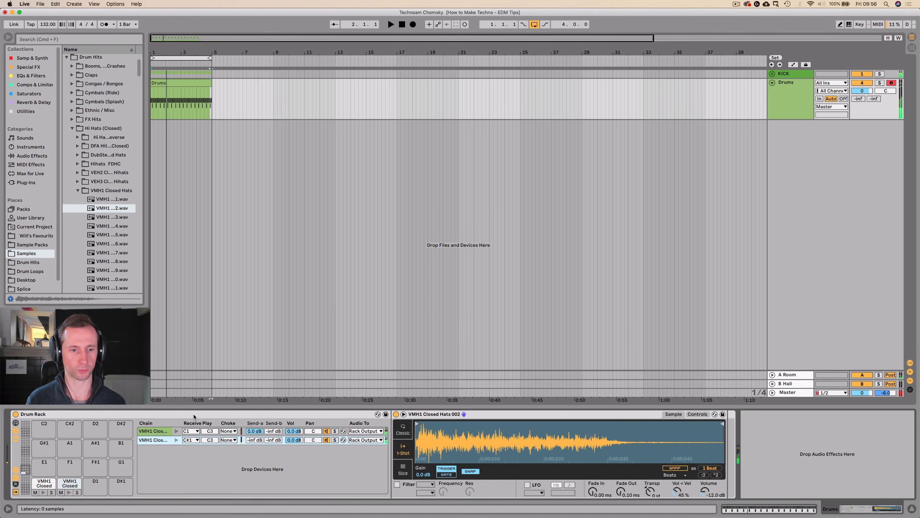
pyautogui.press('space')
pyautogui.moveTo(294, 439)
pyautogui.mouseDown()
pyautogui.moveTo(294, 447)
pyautogui.moveTo(294, 436)
pyautogui.mouseUp()
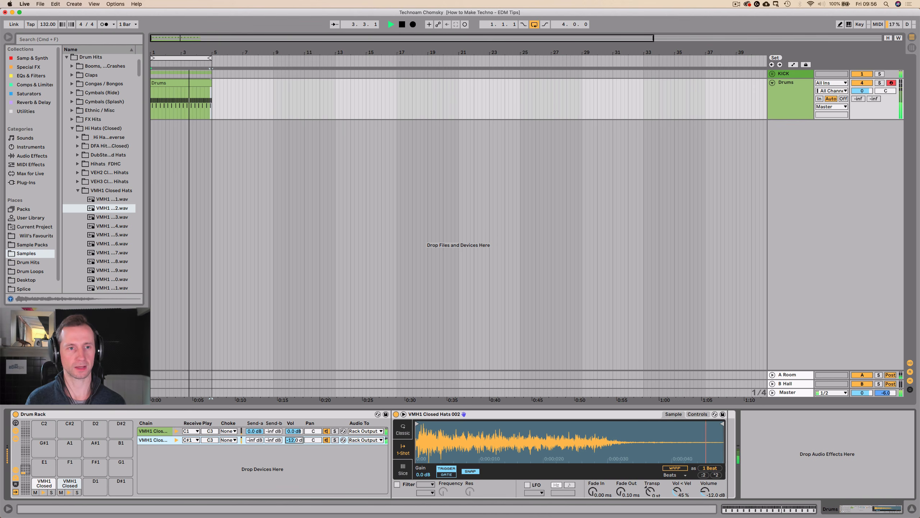
# Open the Drums clip and lower the Closed Hats 002 velocities in the first beat: first note to 66, third note to 86.
pyautogui.doubleClick(159, 83)
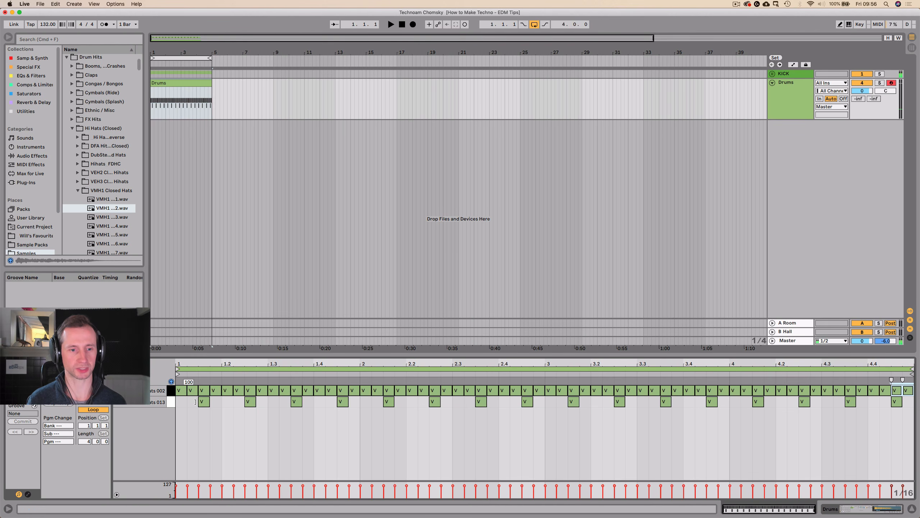
pyautogui.click(181, 390)
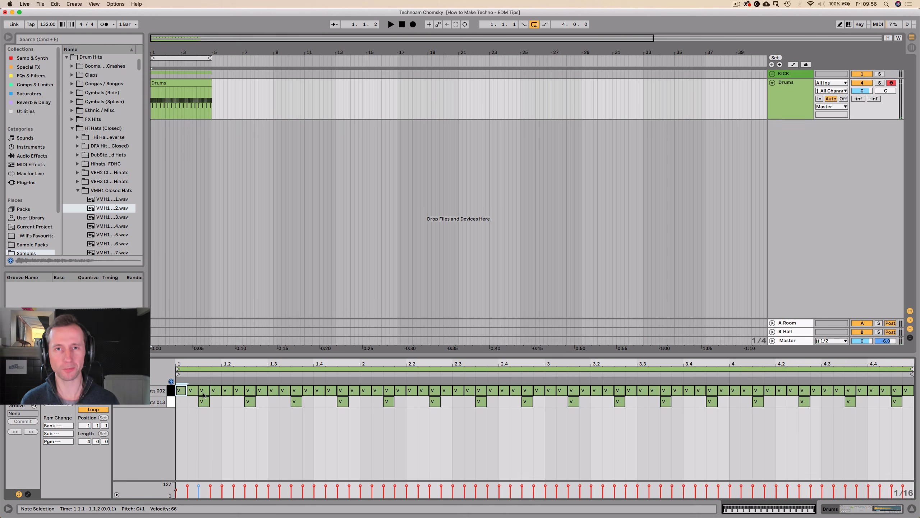
pyautogui.press('space')
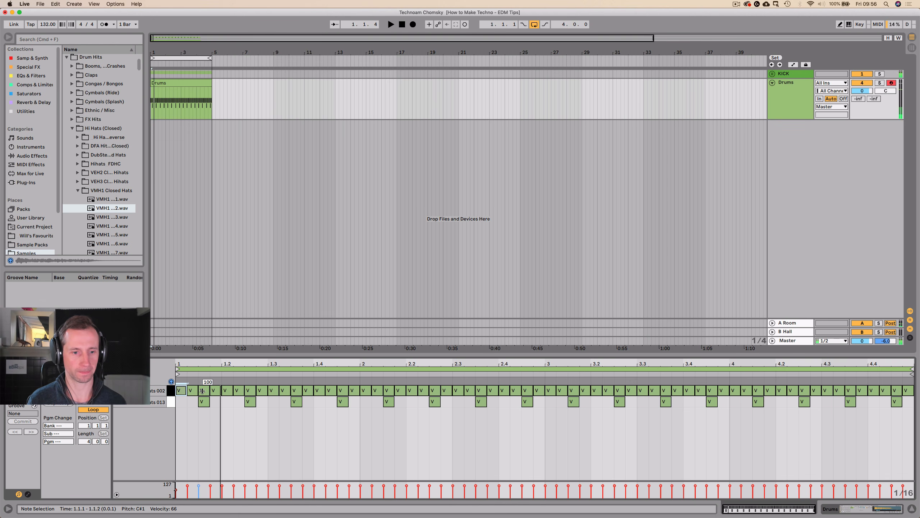
pyautogui.click(202, 391)
pyautogui.press('space')
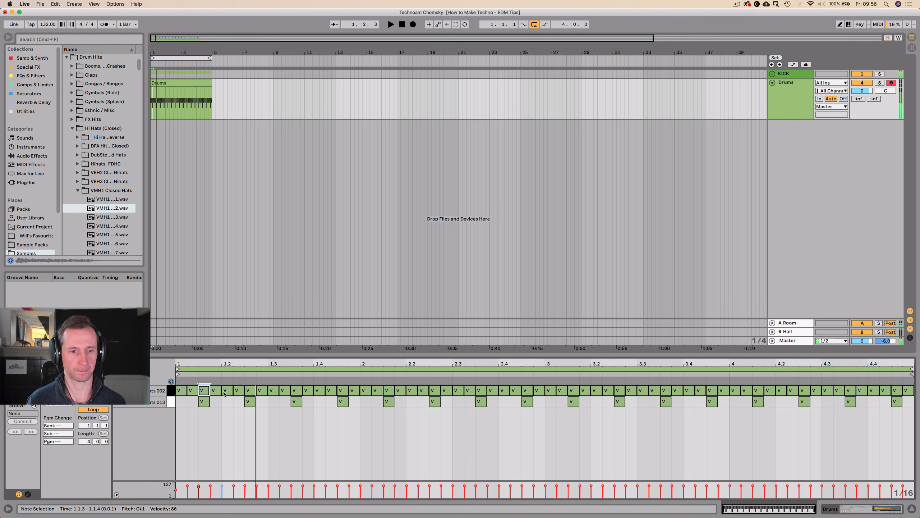
# Delete all Closed Hats 002 notes from beat 1.2 to the end of the Drums clip.
pyautogui.click(226, 390)
pyautogui.press('space')
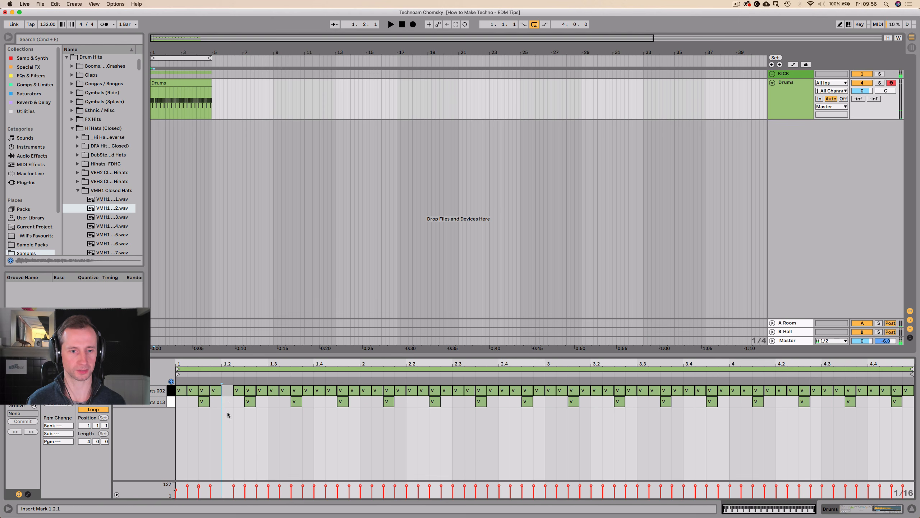
pyautogui.moveTo(227, 392); pyautogui.dragTo(919, 389)
pyautogui.press('Delete')
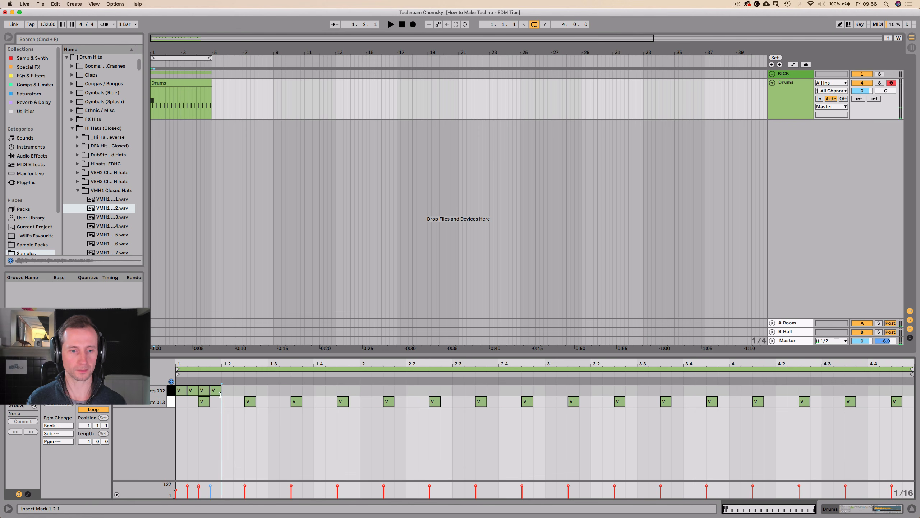
# Duplicate the first beat of Closed Hats 002 notes until it fills the four-bar clip, and play the loop.
pyautogui.press('super+d')
pyautogui.press('super+d')
pyautogui.press('super+d')
pyautogui.press('super+d')
pyautogui.press('super+d')
pyautogui.press('super+d')
pyautogui.press('super+d')
pyautogui.press('super+d')
pyautogui.press('super+d')
pyautogui.press('super+d')
pyautogui.press('super+d')
pyautogui.press('super+d')
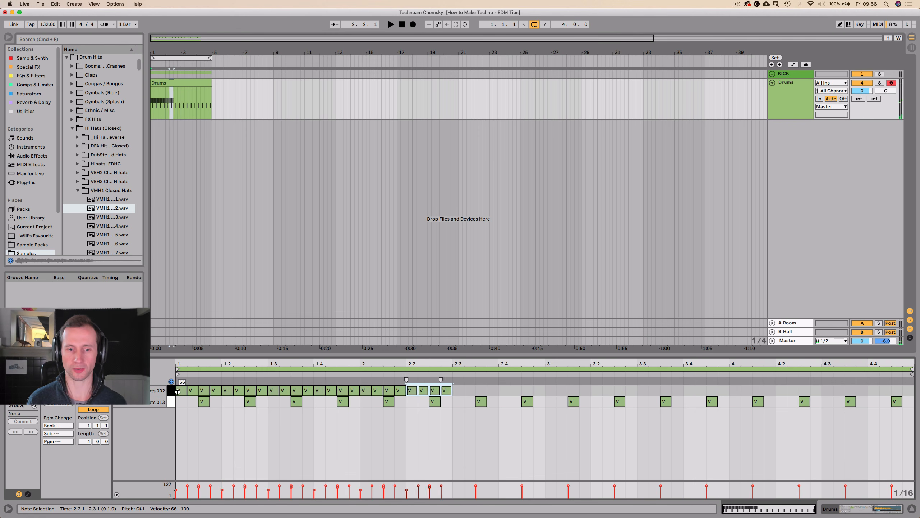
pyautogui.press('super+d')
pyautogui.press('super+d')
pyautogui.press('super+d')
pyautogui.press('space')
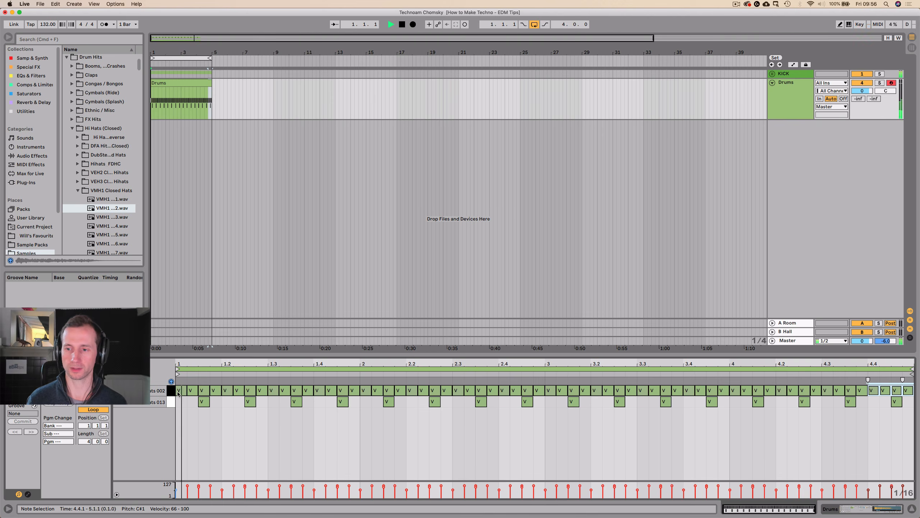
# Hot-swap the C#1 pad's sample while the loop plays, auditioning the VMH1 Closed Hats and choosing Closed Hats 006.
pyautogui.hotkey('shift', 'Tab')
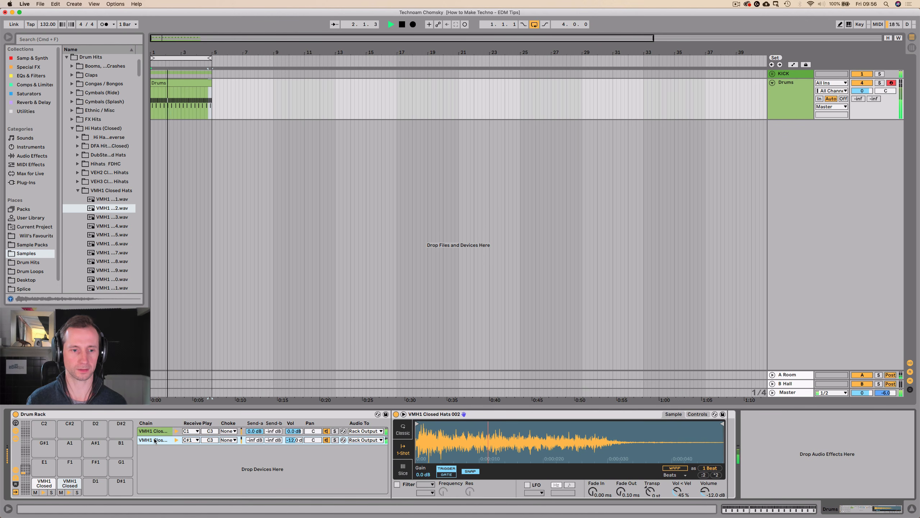
pyautogui.press('q')
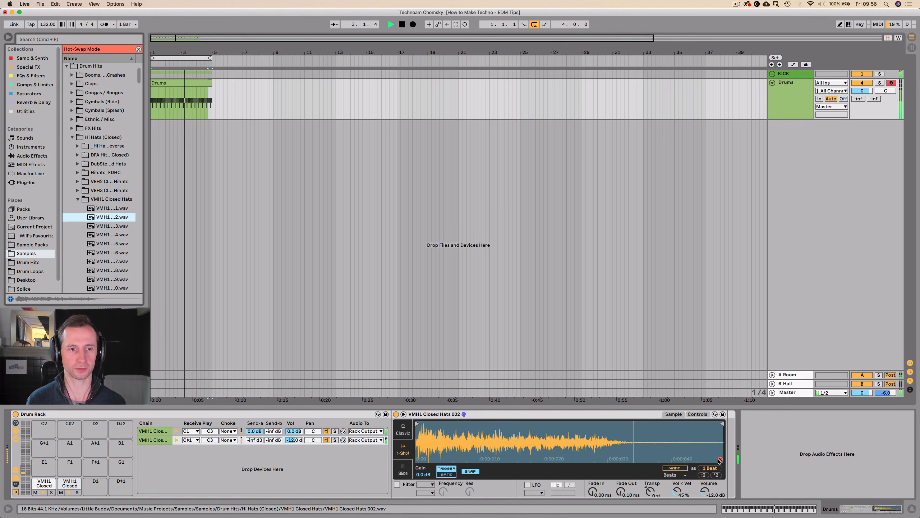
pyautogui.press('Down')
pyautogui.press('Down')
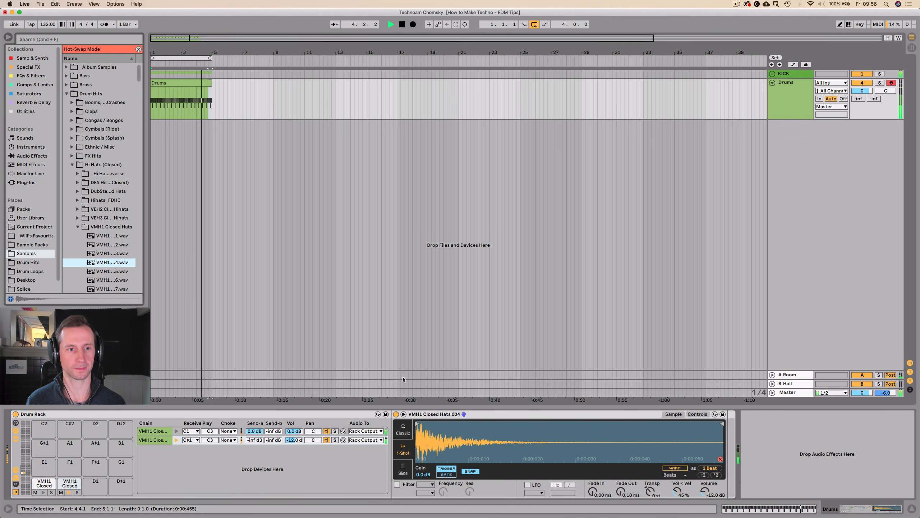
pyautogui.press('Down')
pyautogui.press('Down')
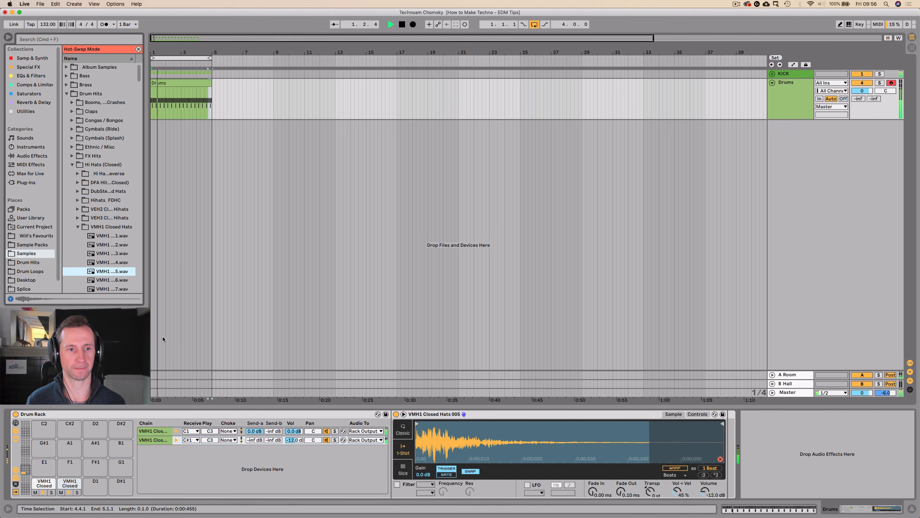
pyautogui.press('Up')
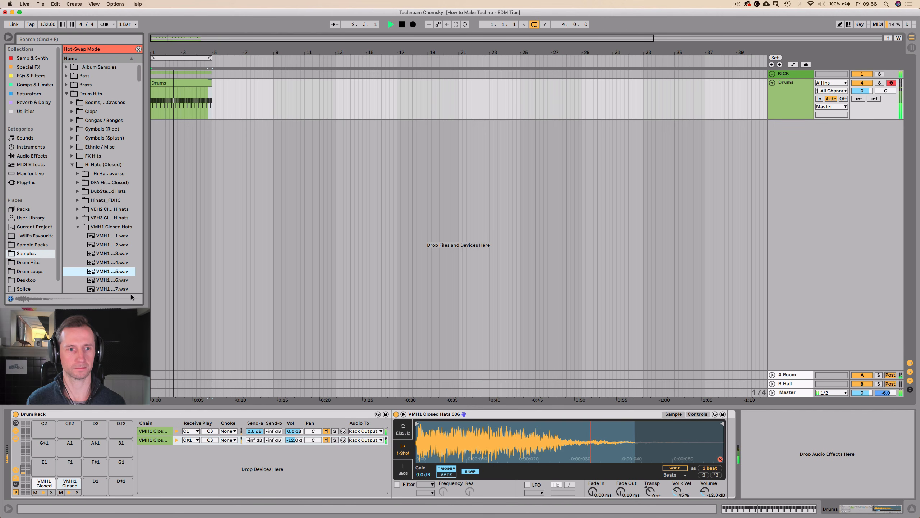
pyautogui.press('Down')
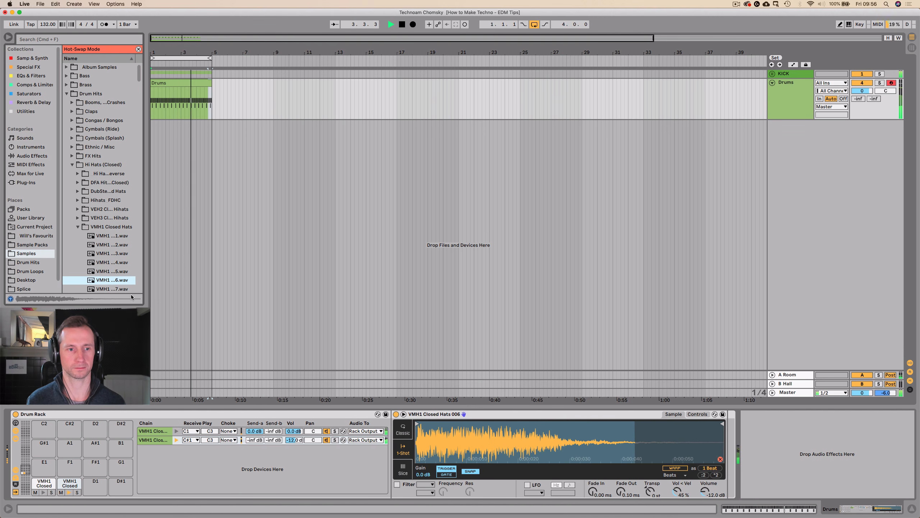
pyautogui.click(120, 245)
pyautogui.click(116, 280)
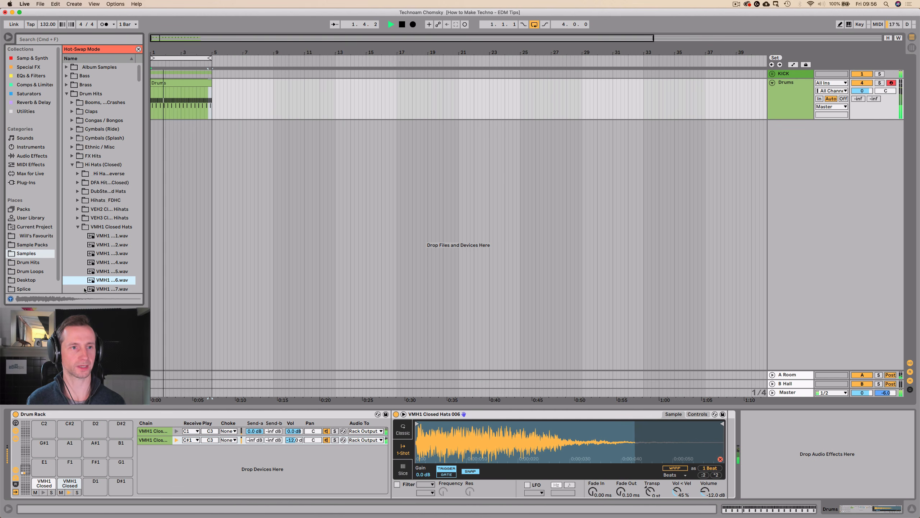
# Leave hot-swap mode and add an EQ Eight after the Closed Hats 006 sampler, with a low cut at 108 Hz.
pyautogui.click(28, 70)
pyautogui.click(28, 74)
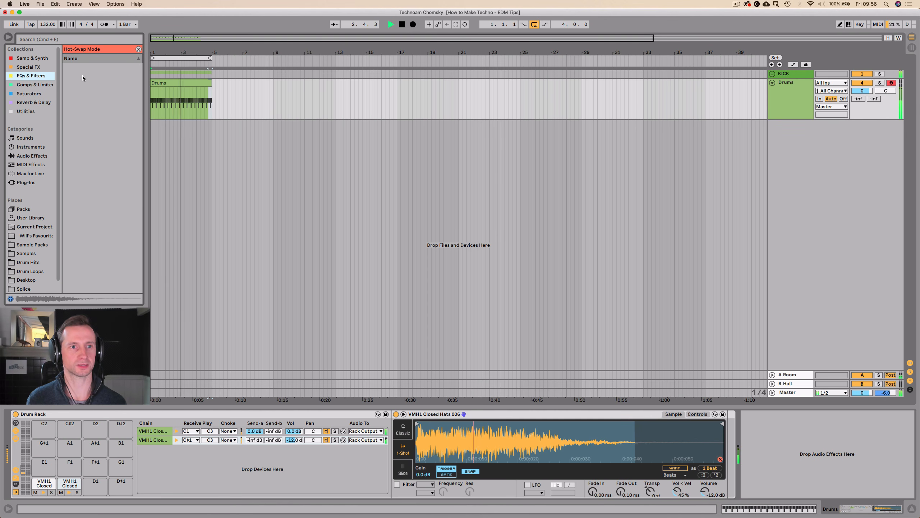
pyautogui.click(139, 49)
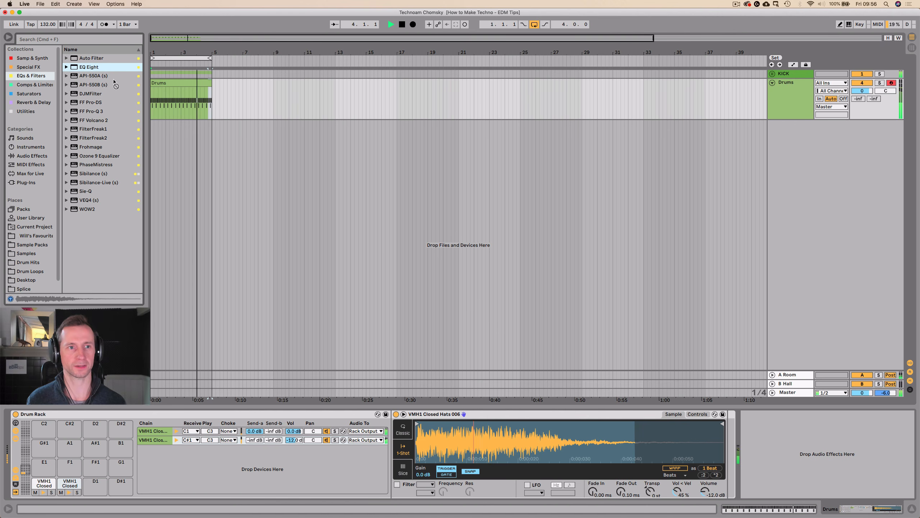
pyautogui.moveTo(640, 449); pyautogui.dragTo(701, 416)
pyautogui.press('space')
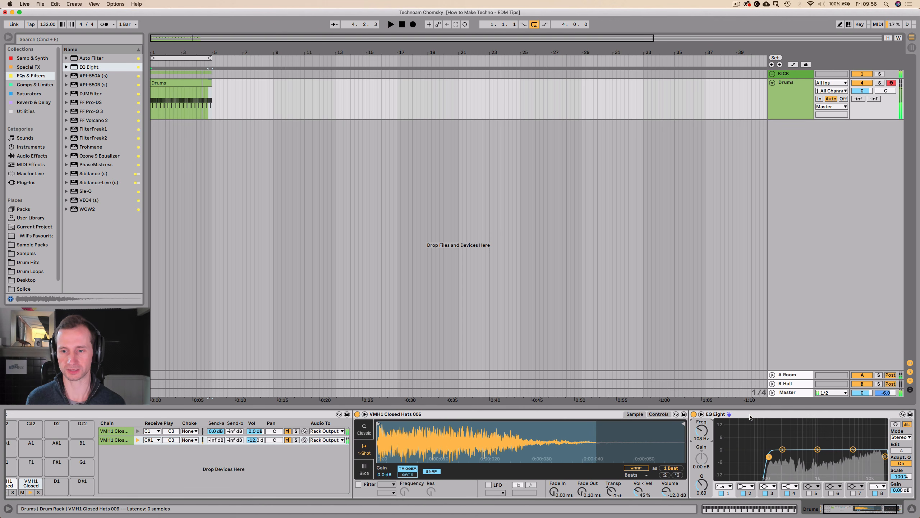
# Collapse the EQ Eight and the Closed Hats 006 sampler in the C#1 chain.
pyautogui.doubleClick(749, 415)
pyautogui.doubleClick(435, 414)
pyautogui.press('space')
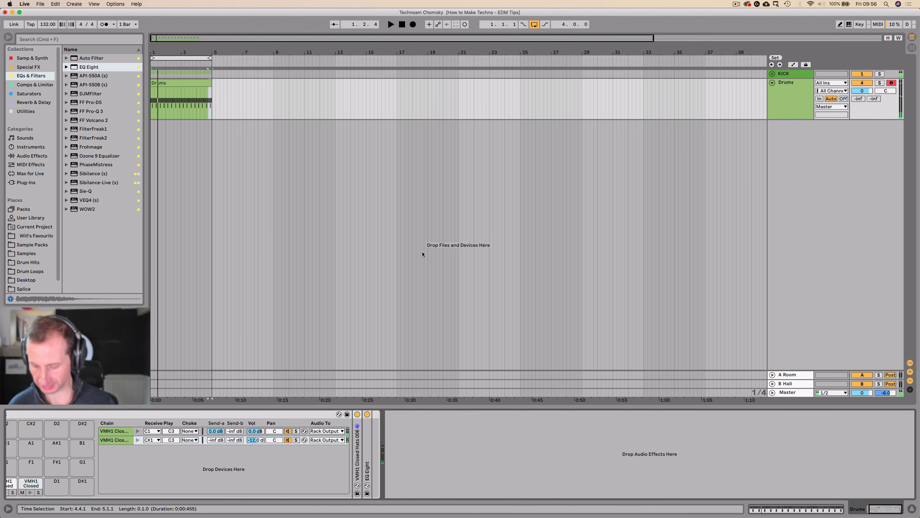
# Insert a new audio track below Drums and name it Rhythm.
pyautogui.click(782, 104)
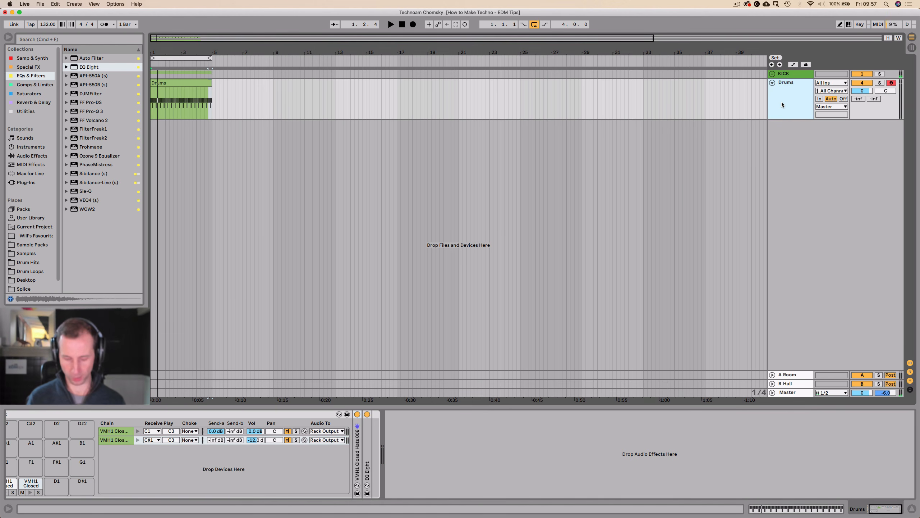
pyautogui.press('super+t')
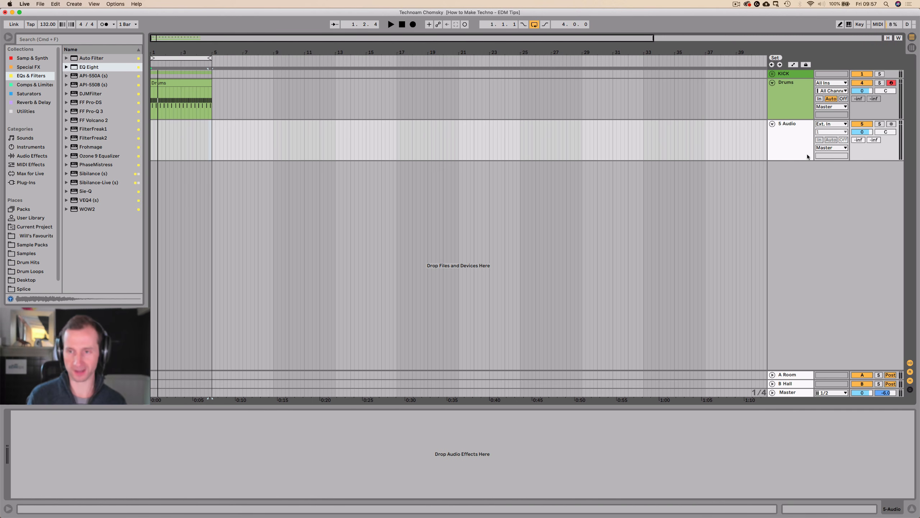
pyautogui.press('super+r')
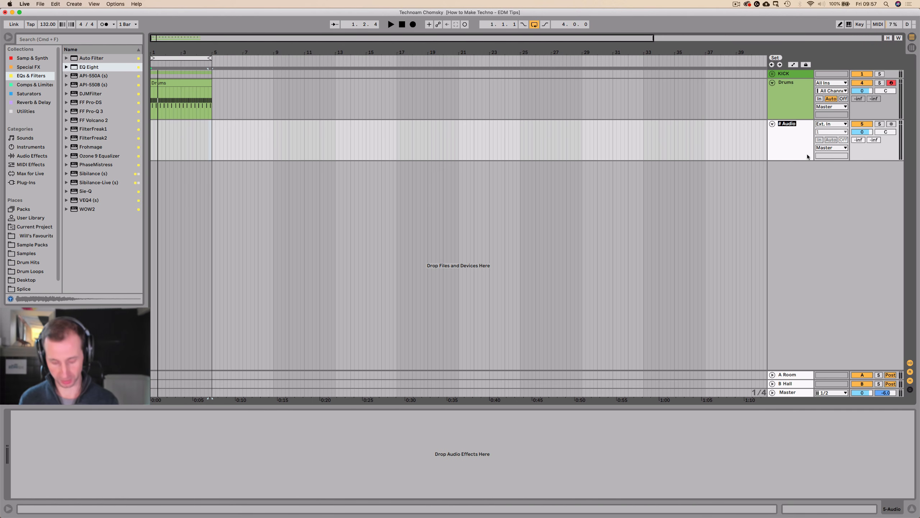
pyautogui.write('Rhythm')
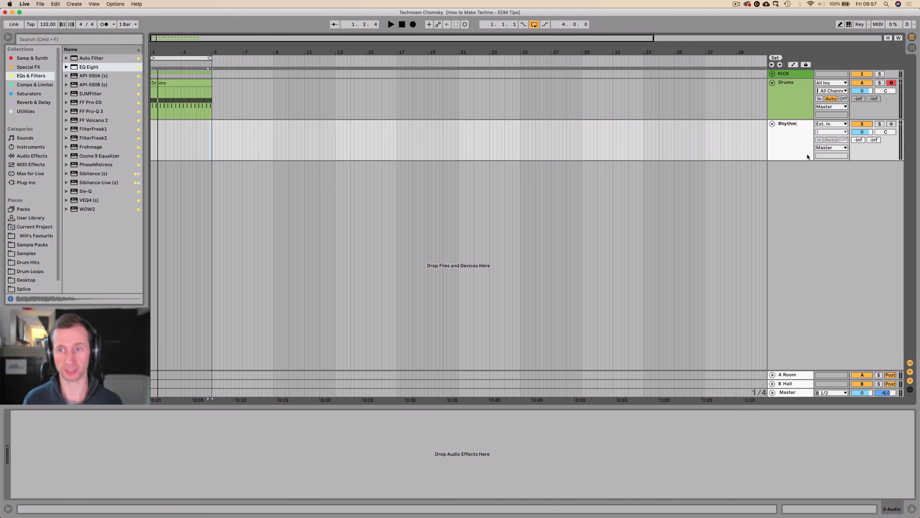
pyautogui.click(212, 142)
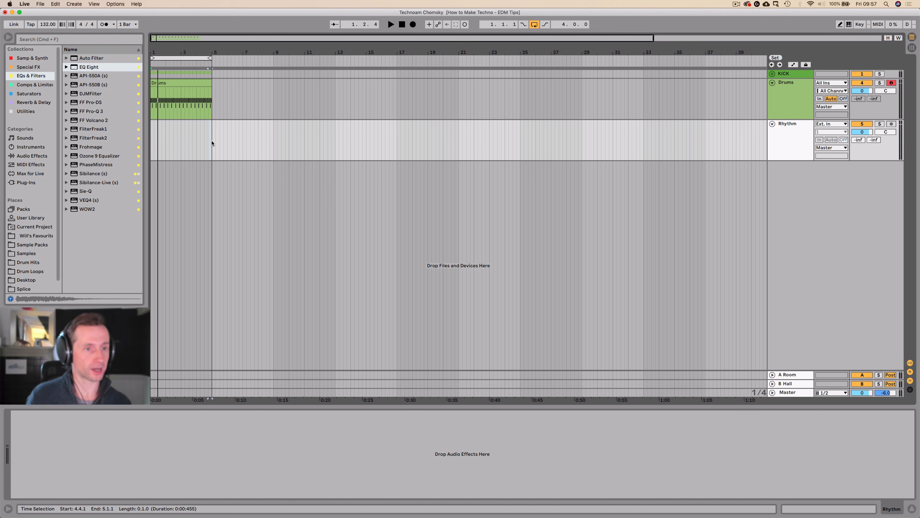
# Find Chanting Buddhists (Christchurch) in the FX Atmosphere samples and place it at the start of the Rhythm track.
pyautogui.click(28, 252)
pyautogui.click(72, 128)
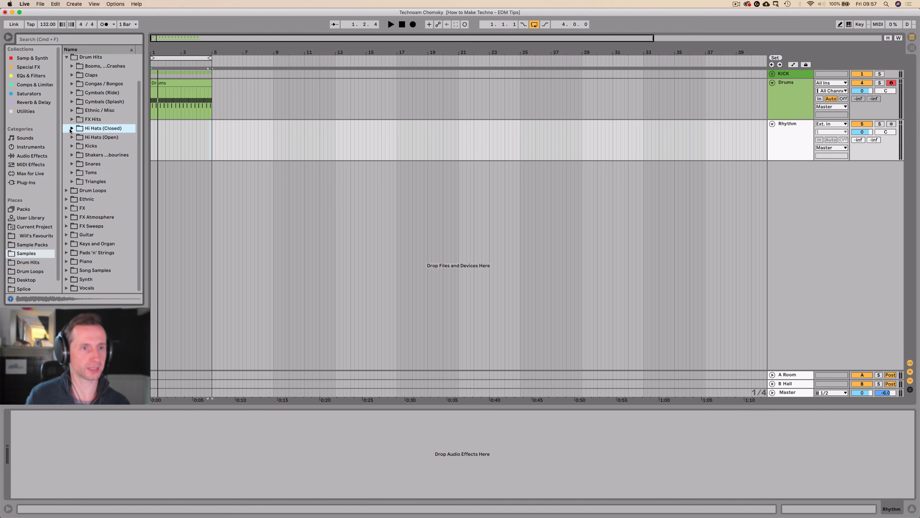
pyautogui.click(65, 58)
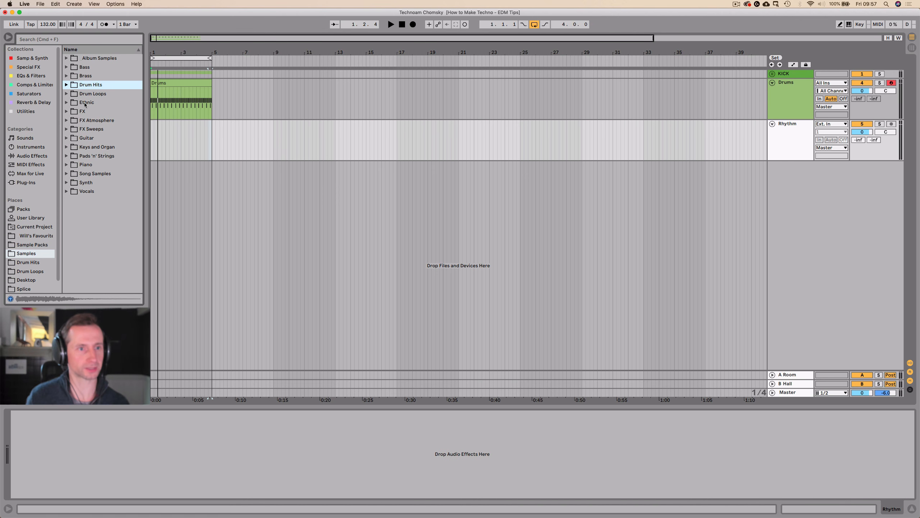
pyautogui.click(86, 120)
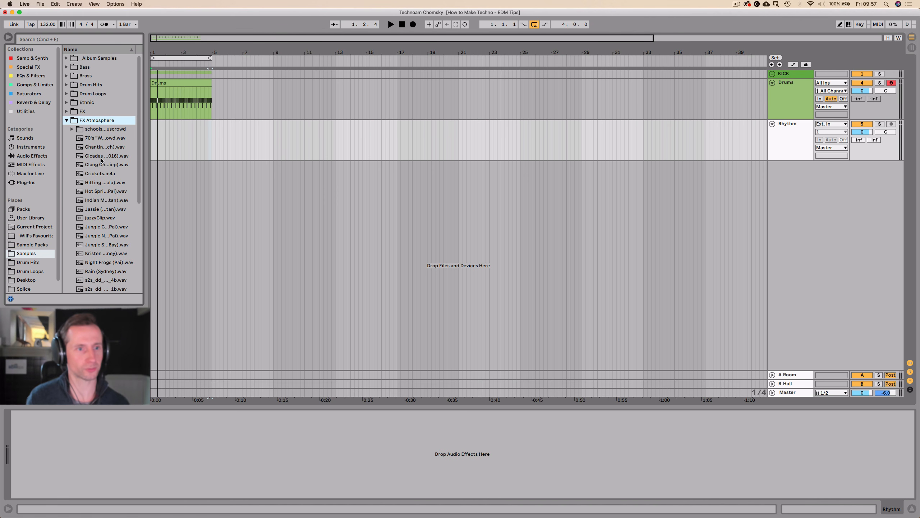
pyautogui.press('Down')
pyautogui.press('Down')
pyautogui.press('Down')
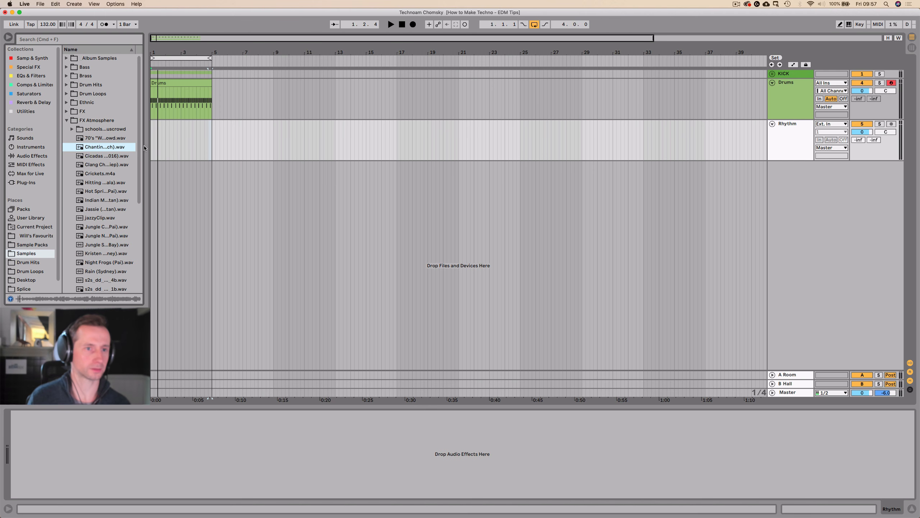
pyautogui.moveTo(89, 149); pyautogui.dragTo(151, 146)
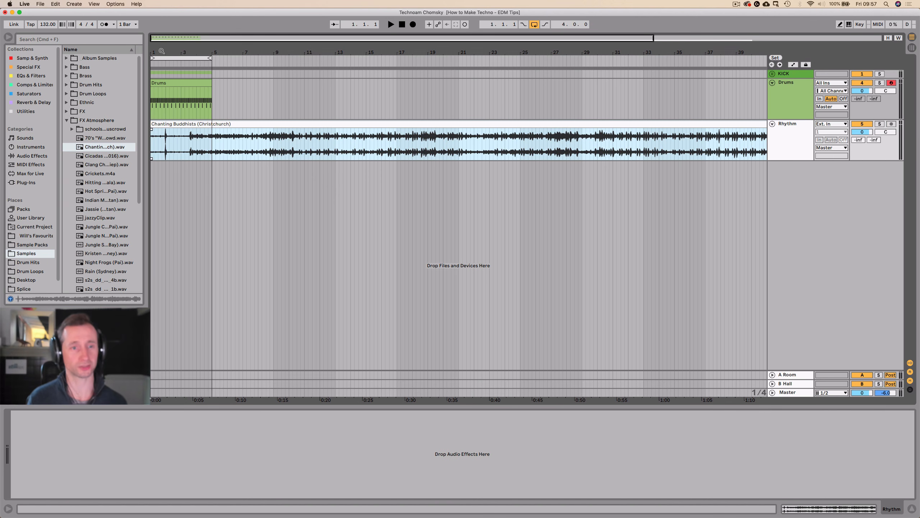
# Delete the section of the chanting clip between bars 2 and 5 on the Rhythm track.
pyautogui.moveTo(162, 44); pyautogui.dragTo(241, 74)
pyautogui.click(237, 140)
pyautogui.moveTo(233, 143); pyautogui.dragTo(476, 148)
pyautogui.press('Delete')
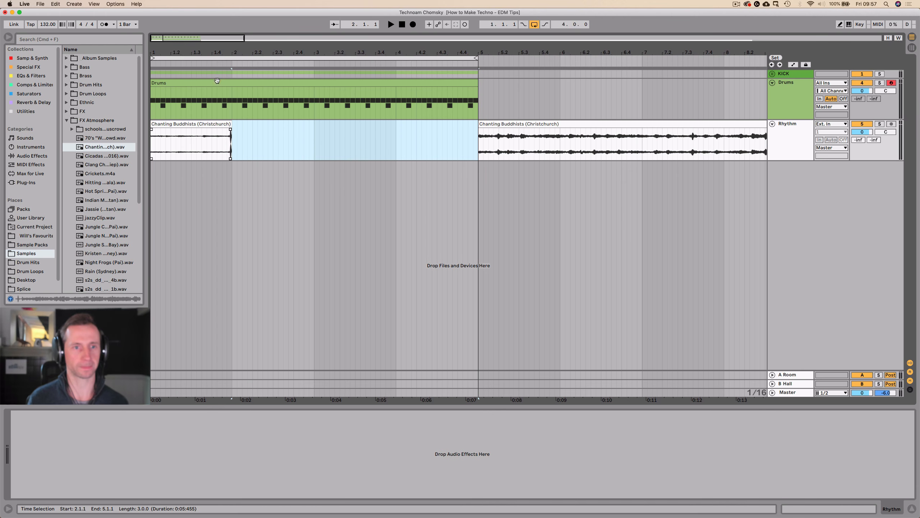
# Fill the gap before 2.1.1 by duplicating the short tail of the first chanting clip, and delete the excess past bar 2.
pyautogui.moveTo(218, 54); pyautogui.dragTo(342, 141)
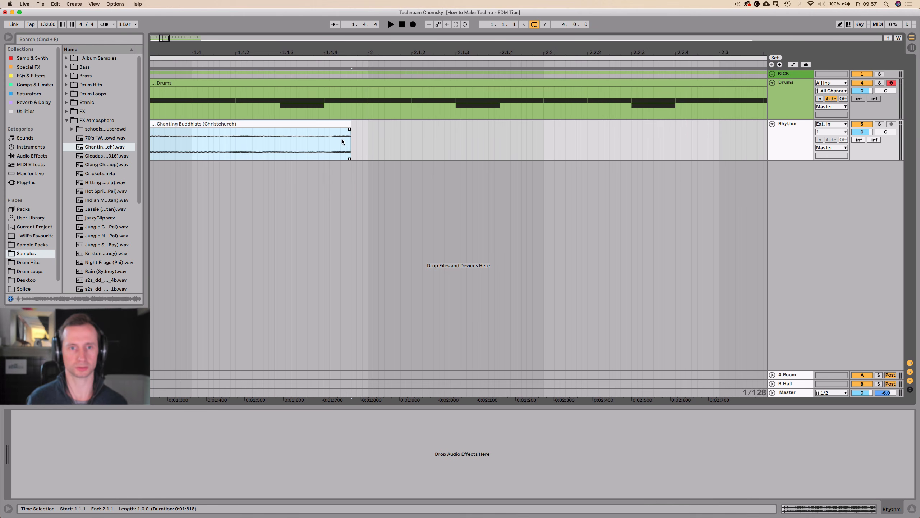
pyautogui.click(331, 148)
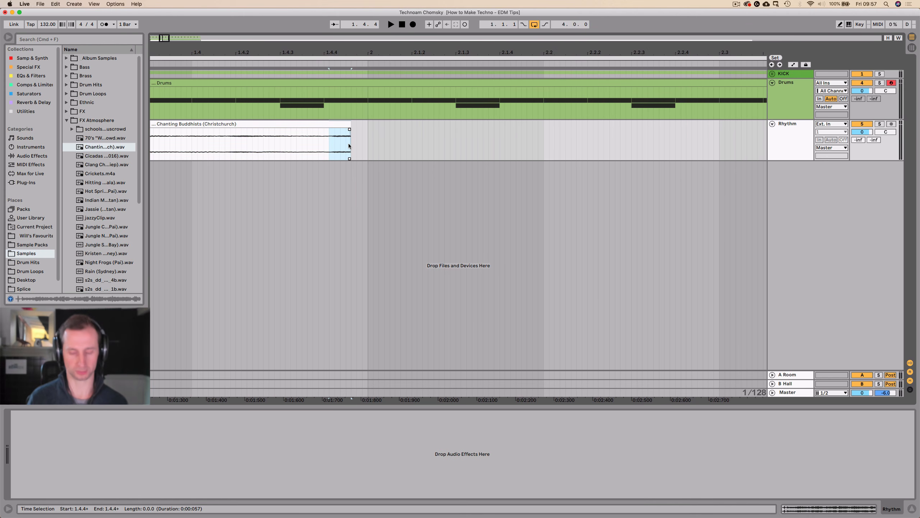
pyautogui.press('super+d')
pyautogui.click(367, 144)
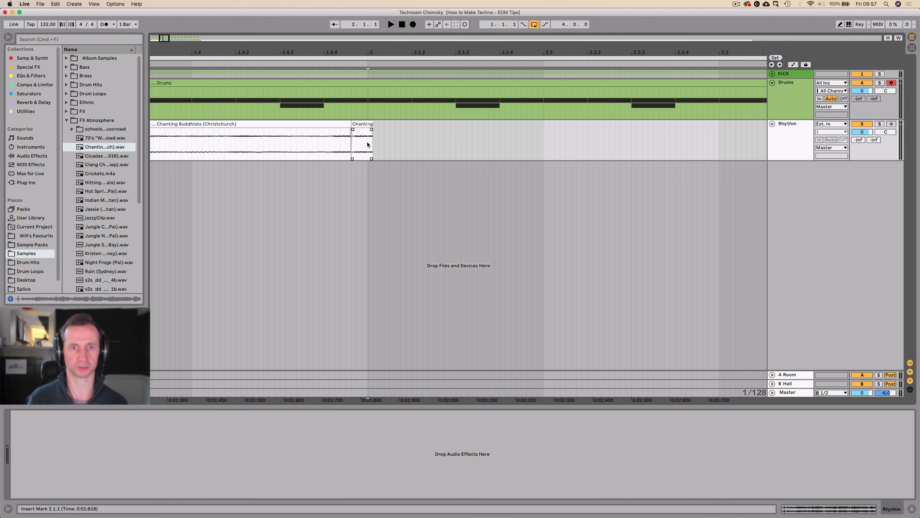
pyautogui.press('Delete')
# Duplicate the one-bar chanting section three times to fill the Rhythm track up to bar 5.
pyautogui.moveTo(372, 53); pyautogui.dragTo(371, 7)
pyautogui.moveTo(207, 140); pyautogui.dragTo(127, 138)
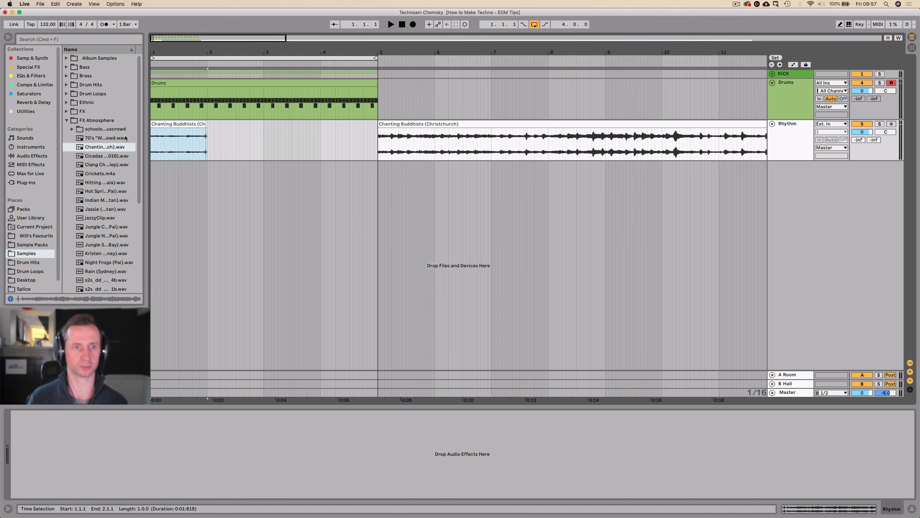
pyautogui.press('super+d')
pyautogui.press('super+d')
pyautogui.press('super+d')
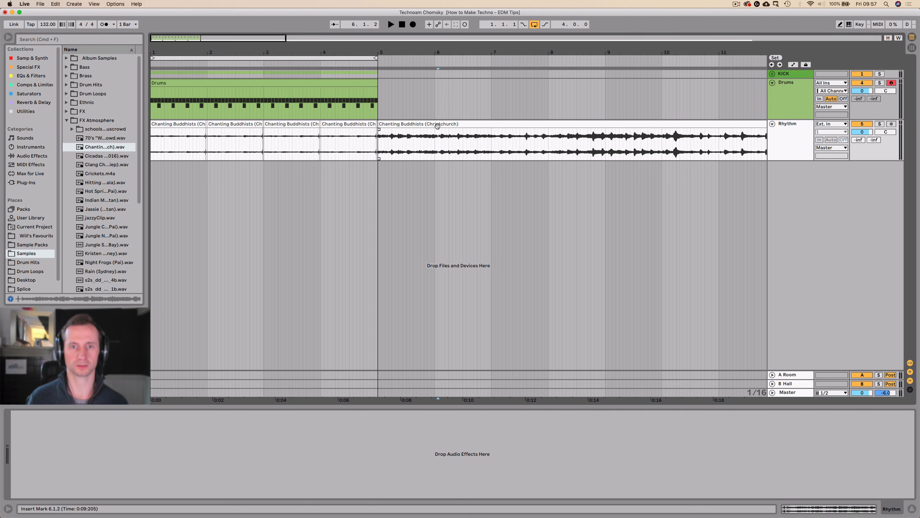
# Delete the leftover chanting clip after bar 5 and colour the Rhythm track green.
pyautogui.click(519, 123)
pyautogui.press('Delete')
pyautogui.rightClick(802, 146)
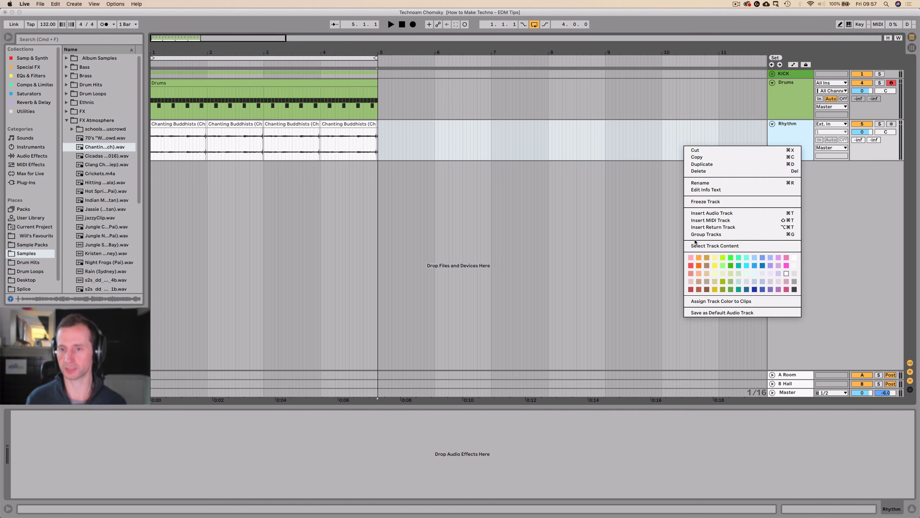
pyautogui.click(731, 281)
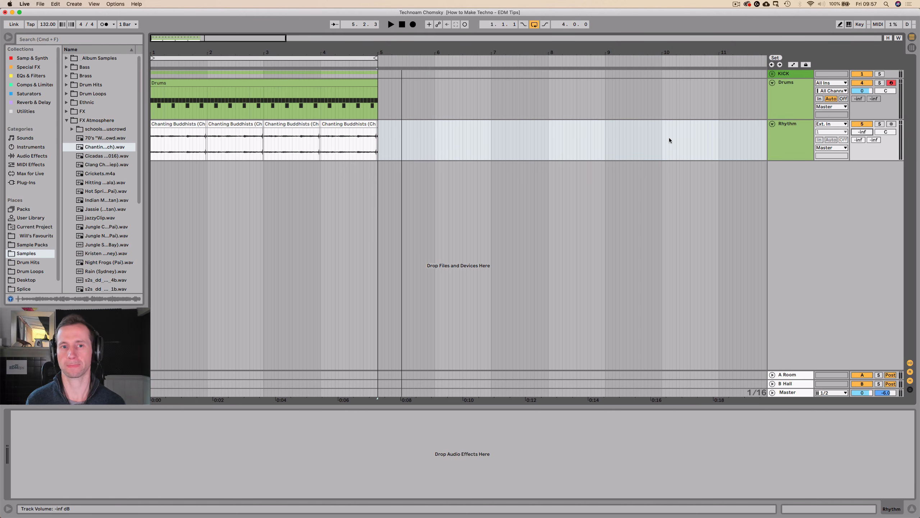
# Set the Rhythm track's volume to -10.3 dB while the loop plays.
pyautogui.click(150, 142)
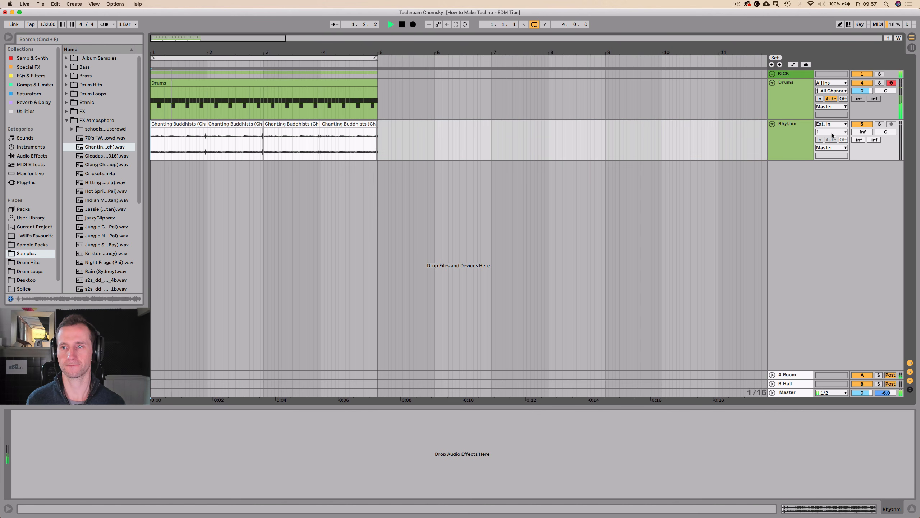
pyautogui.moveTo(863, 132); pyautogui.dragTo(863, 95)
pyautogui.moveTo(244, 53); pyautogui.dragTo(243, 27)
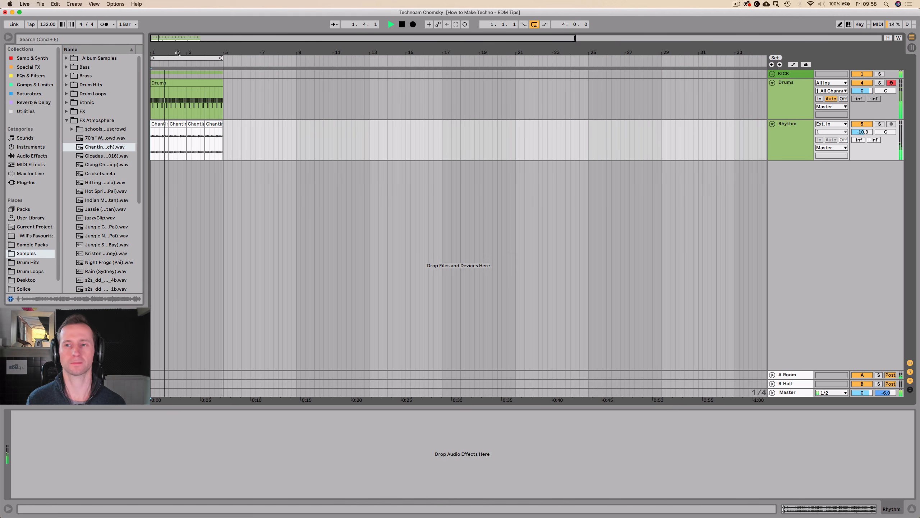
pyautogui.press('space')
# Add an EQ Eight to the Rhythm track.
pyautogui.click(791, 110)
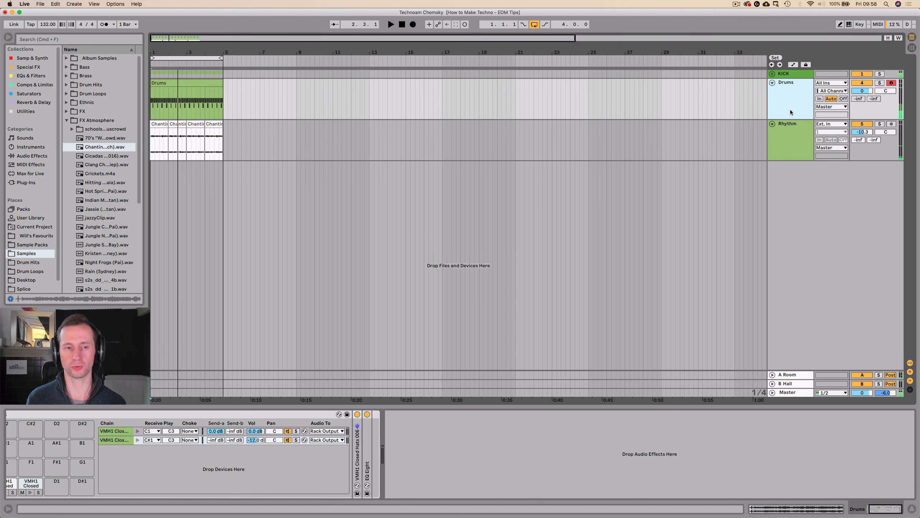
pyautogui.click(788, 139)
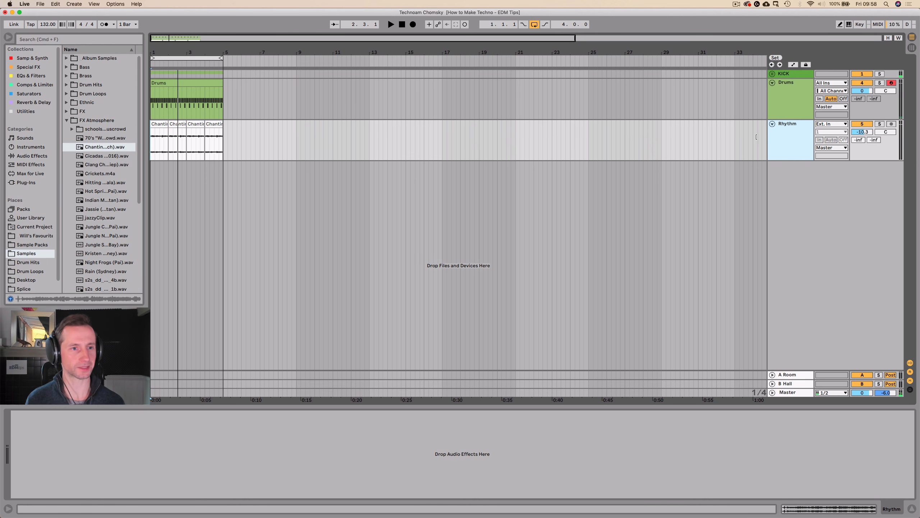
pyautogui.click(66, 121)
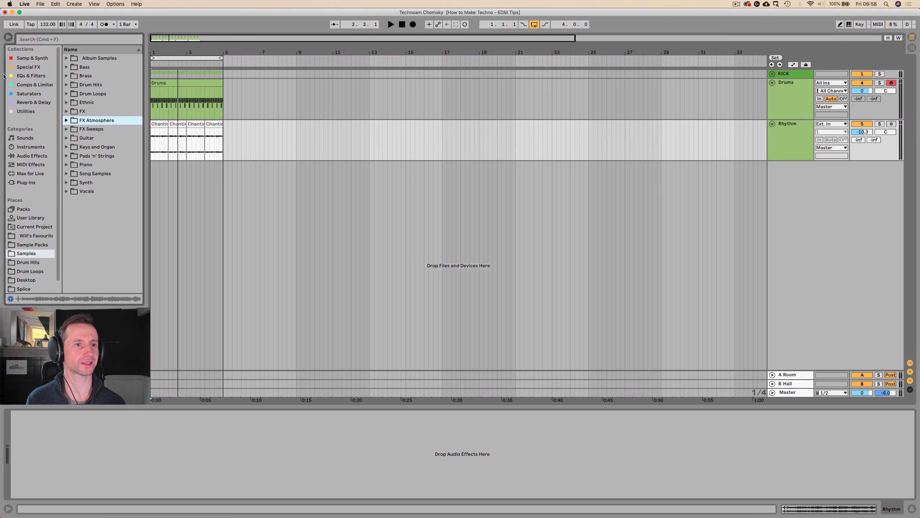
pyautogui.click(24, 74)
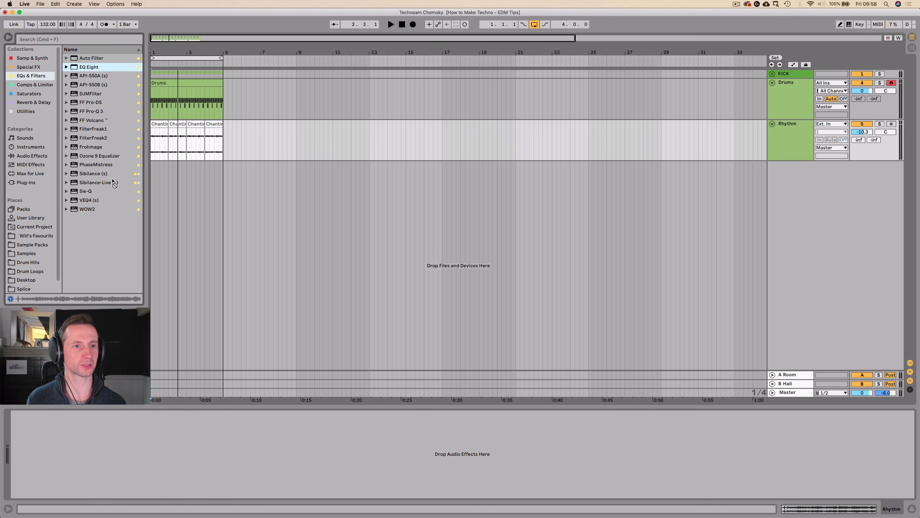
pyautogui.moveTo(124, 460); pyautogui.dragTo(124, 459)
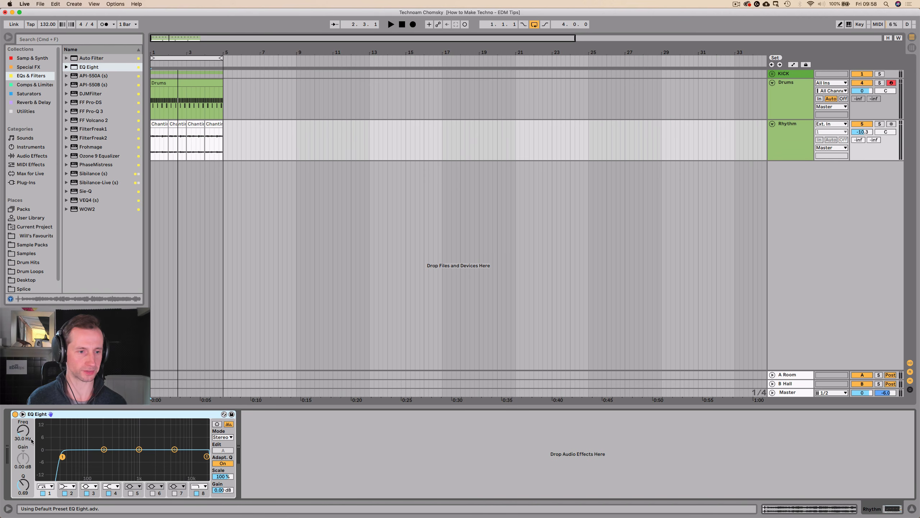
# Set the Rhythm EQ's low cut to 469 Hz and boost its high shelf 6.57 dB at 4.74 kHz.
pyautogui.press('space')
pyautogui.moveTo(22, 431)
pyautogui.mouseDown()
pyautogui.moveTo(23, 442)
pyautogui.moveTo(23, 399)
pyautogui.moveTo(23, 421)
pyautogui.mouseUp()
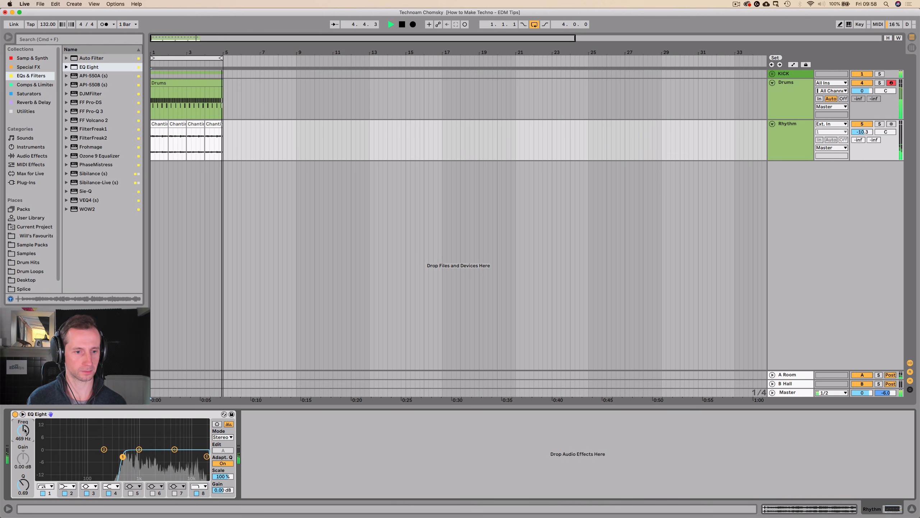
pyautogui.moveTo(176, 450); pyautogui.dragTo(175, 433)
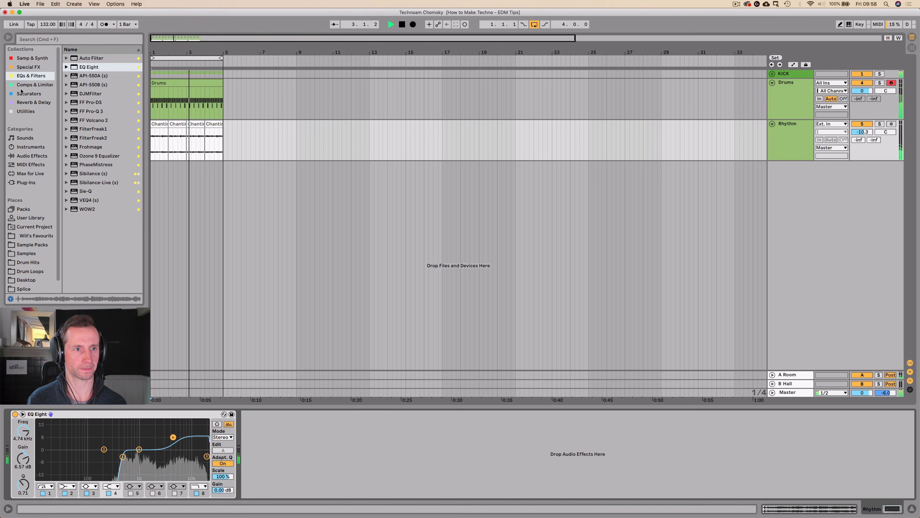
pyautogui.press('space')
# Add a Compressor with a -26.3 dB threshold after the Rhythm track's EQ and set the track volume to -15.2 dB.
pyautogui.click(35, 85)
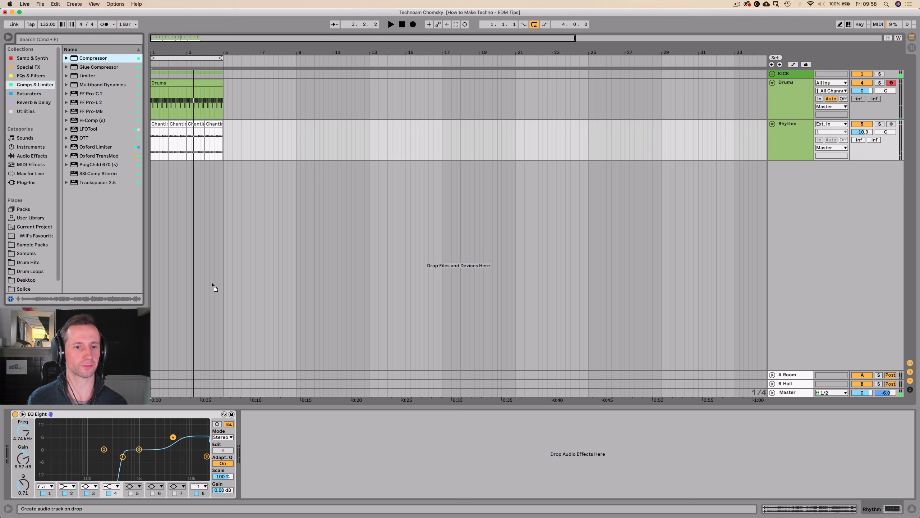
pyautogui.moveTo(294, 442); pyautogui.dragTo(294, 443)
pyautogui.press('space')
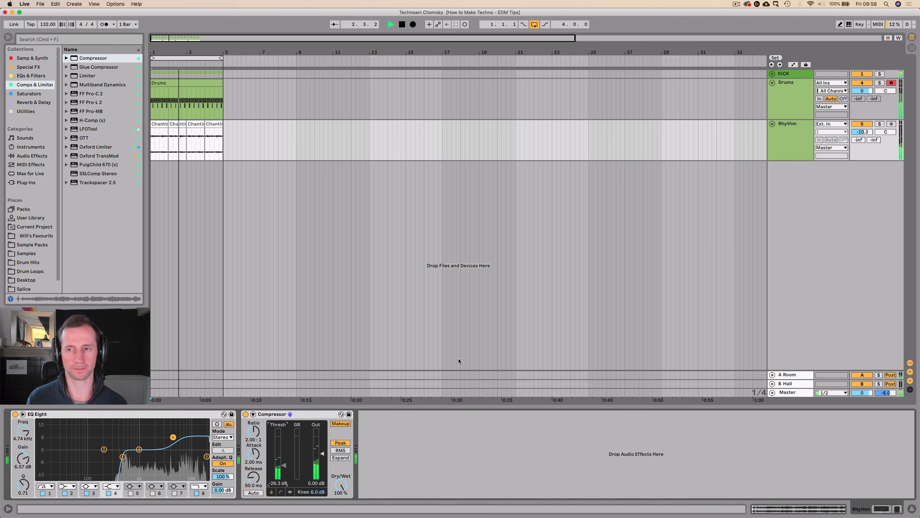
pyautogui.moveTo(862, 131)
pyautogui.mouseDown()
pyautogui.moveTo(862, 146)
pyautogui.moveTo(863, 134)
pyautogui.mouseUp()
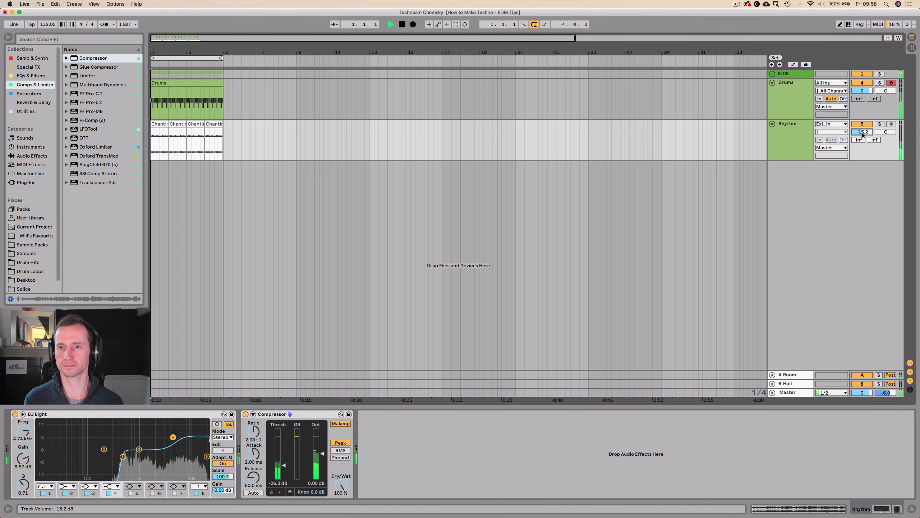
# Adjust the high shelf of the Kick track's EQ Eight in the KICK group to 6.07 dB at 5.50 kHz.
pyautogui.click(788, 76)
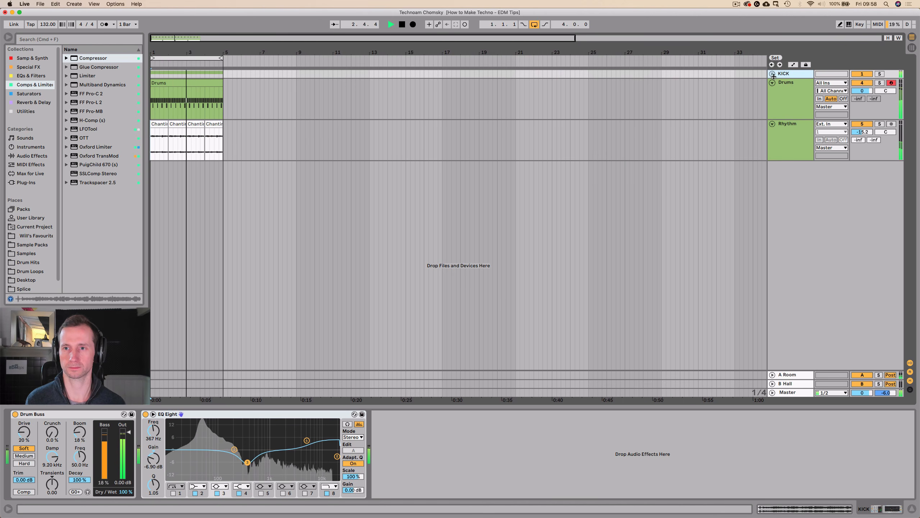
pyautogui.click(773, 75)
pyautogui.click(794, 125)
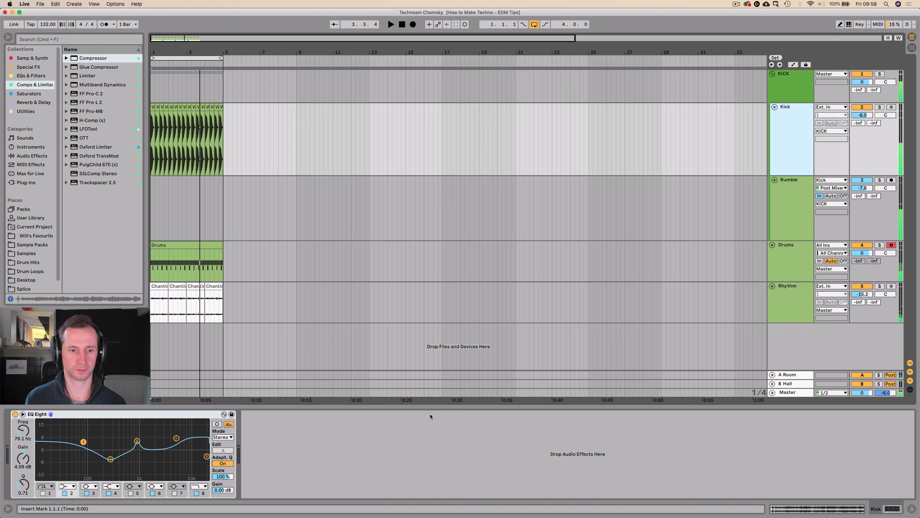
pyautogui.moveTo(176, 438)
pyautogui.mouseDown()
pyautogui.moveTo(170, 430)
pyautogui.moveTo(176, 438)
pyautogui.mouseUp()
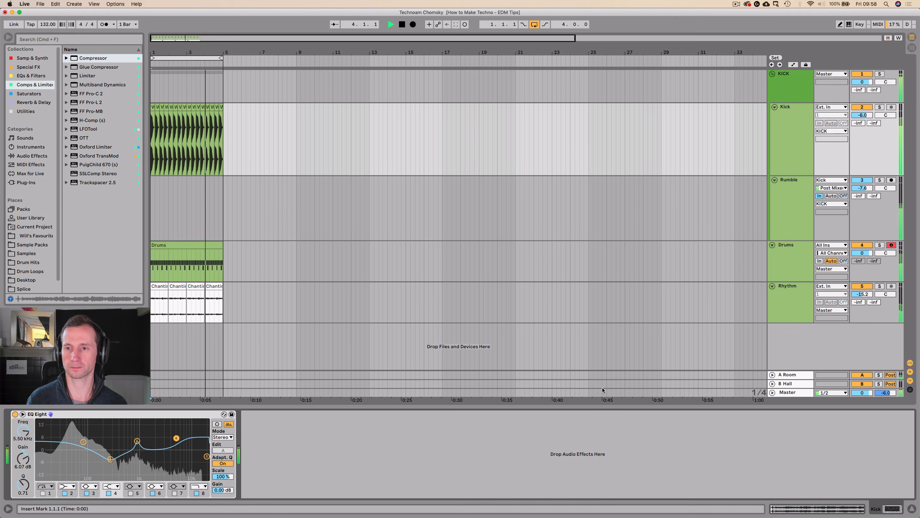
pyautogui.click(773, 74)
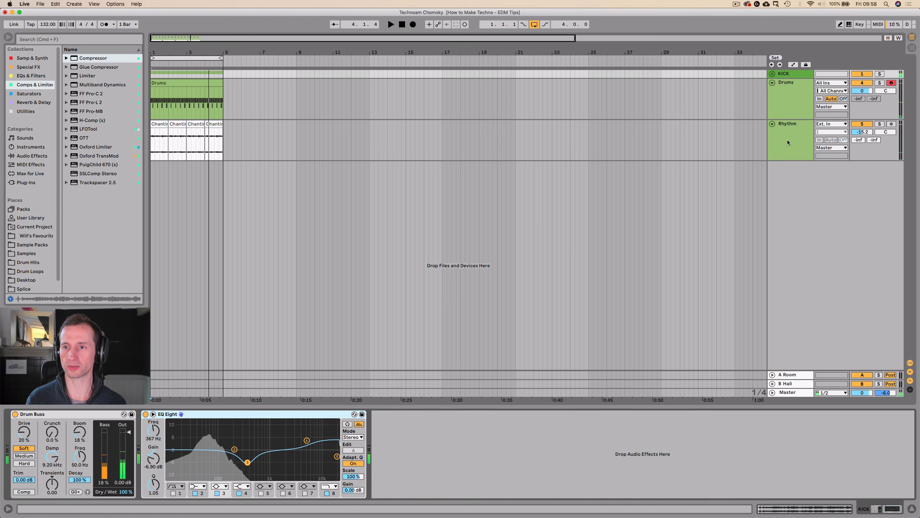
# Set the Rhythm track's volume to -14.5 dB and raise its send to the A Room reverb.
pyautogui.click(787, 140)
pyautogui.moveTo(861, 135)
pyautogui.mouseDown()
pyautogui.moveTo(859, 87)
pyautogui.moveTo(862, 123)
pyautogui.mouseUp()
pyautogui.press('space')
pyautogui.press('Tab')
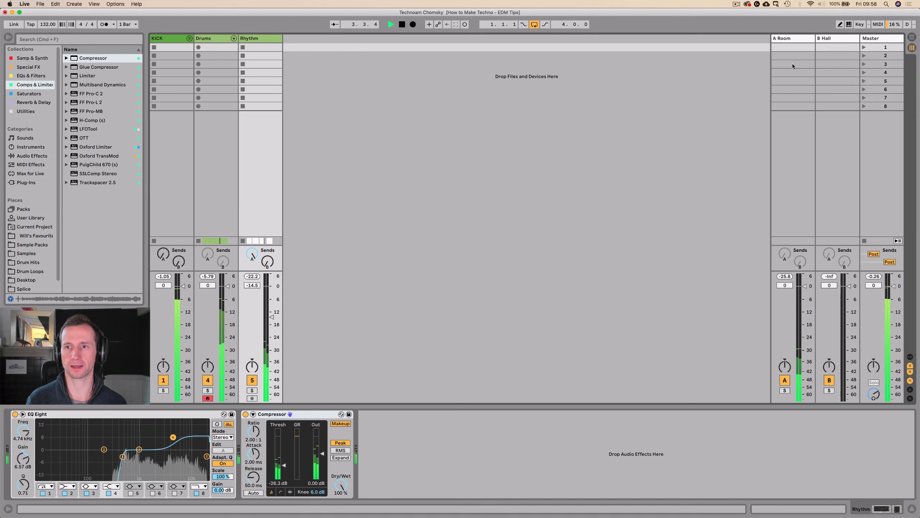
# Add an EQ Eight after the Reverb on the A Room return and set its low cut to 130 Hz.
pyautogui.click(792, 64)
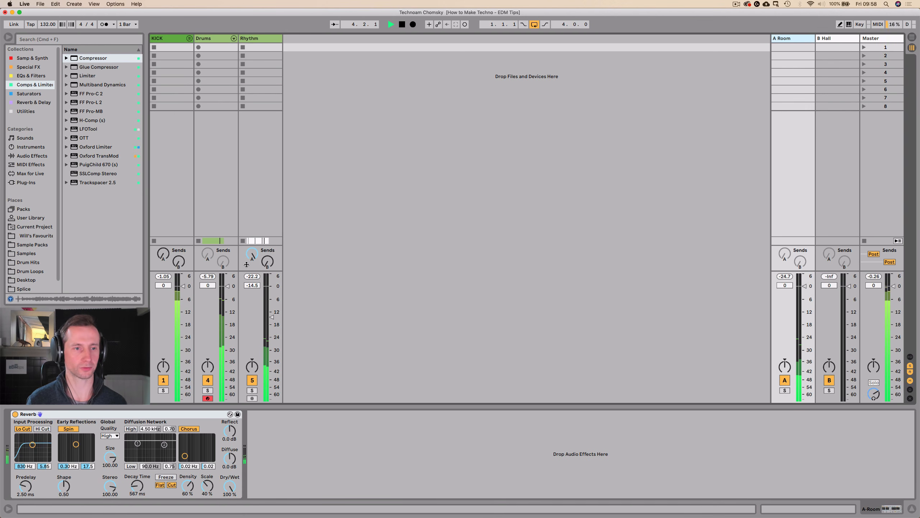
pyautogui.click(31, 76)
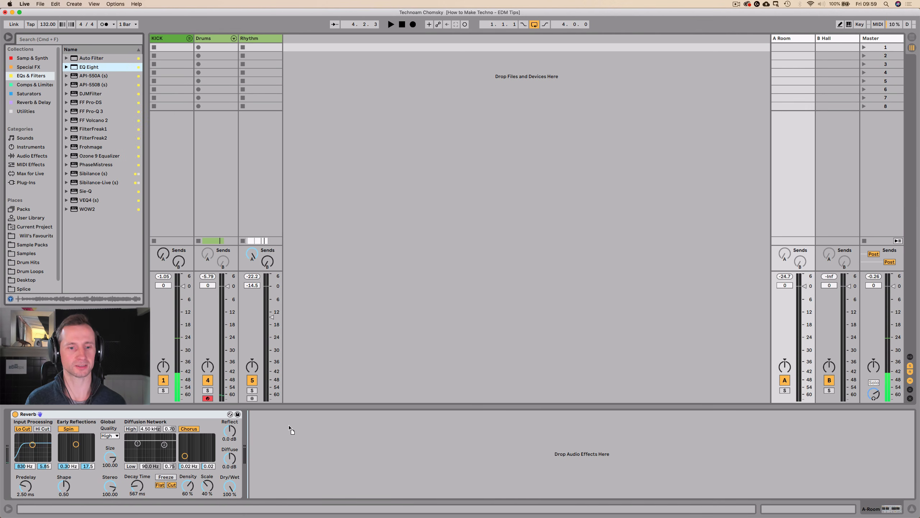
pyautogui.moveTo(290, 427); pyautogui.dragTo(290, 428)
pyautogui.press('space')
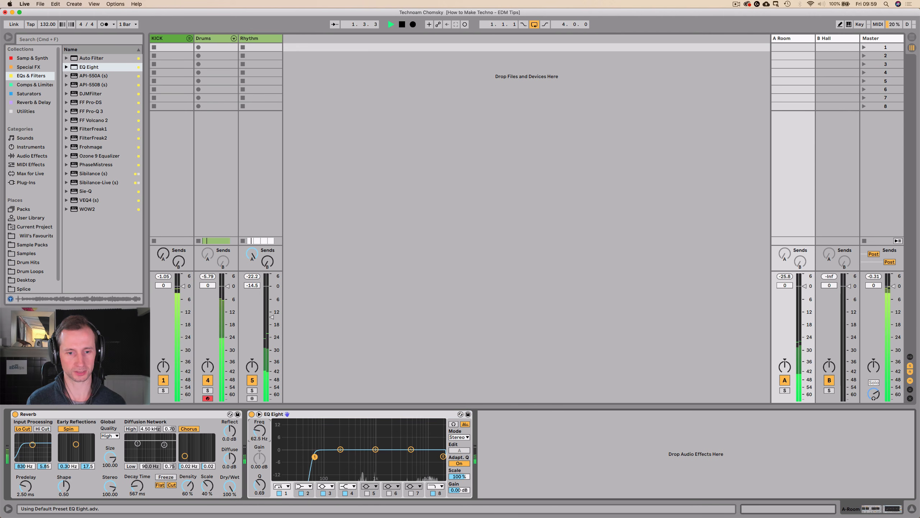
pyautogui.moveTo(315, 457); pyautogui.dragTo(331, 457)
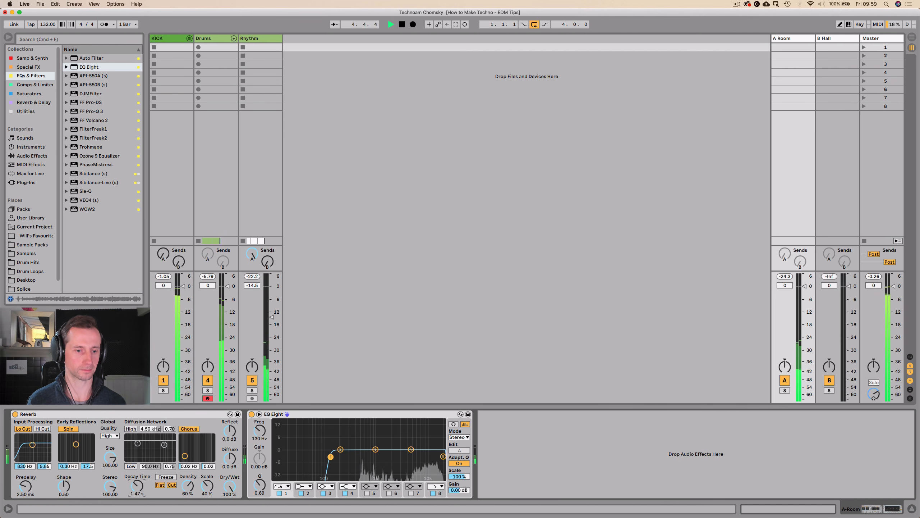
# Set the A Room Reverb's decay time to 743 ms and return to the arrangement.
pyautogui.moveTo(137, 486); pyautogui.dragTo(137, 517)
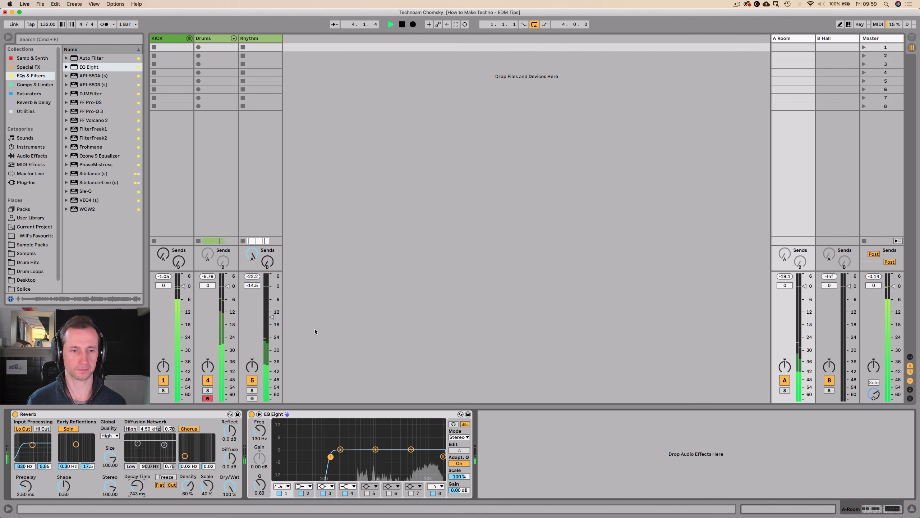
pyautogui.press('Tab')
pyautogui.press('space')
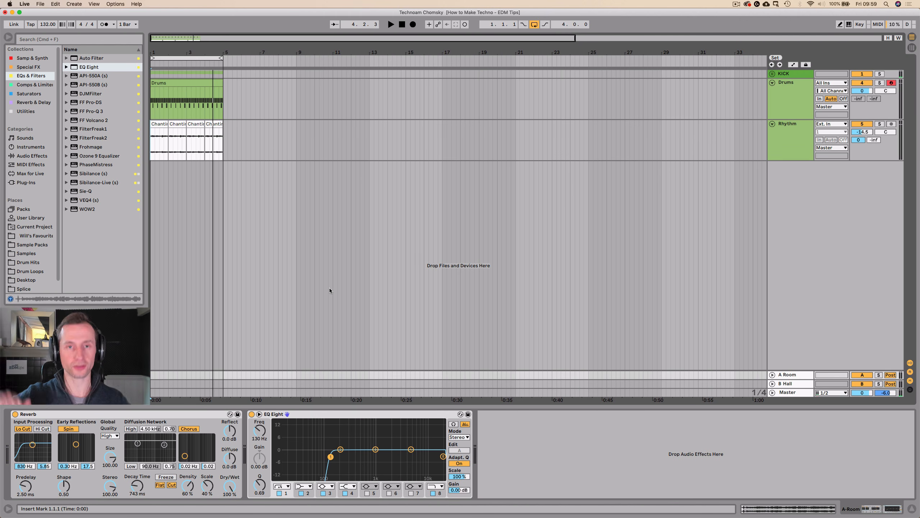
# Insert a MIDI track below the Rhythm track, name it 303 and colour it turquoise.
pyautogui.click(785, 143)
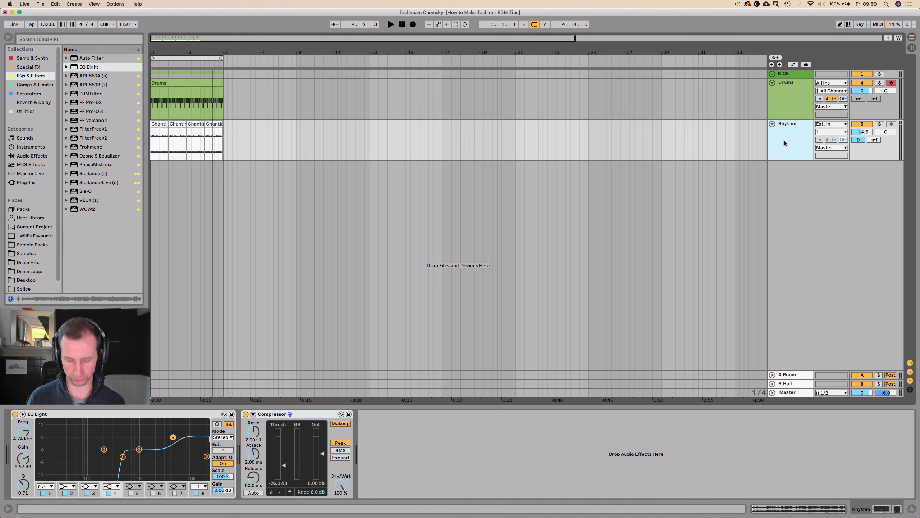
pyautogui.press('super+shift+t')
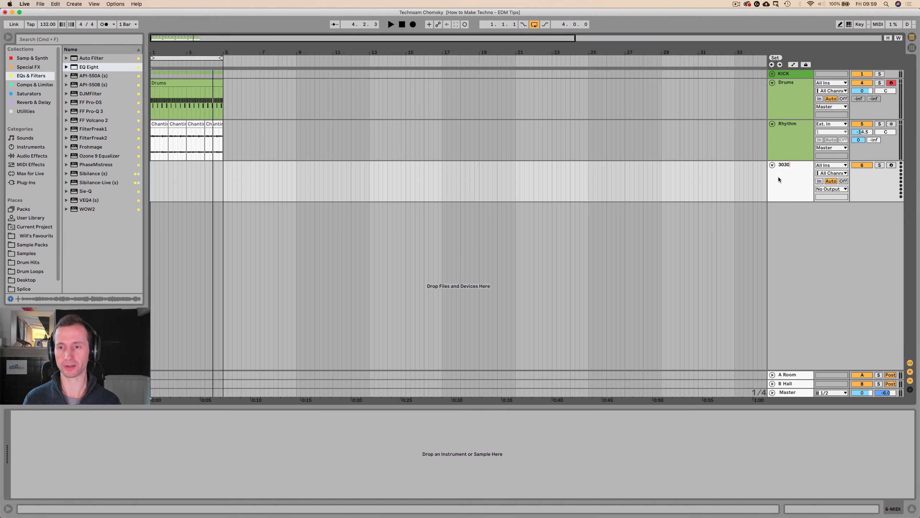
pyautogui.press('BackSpace')
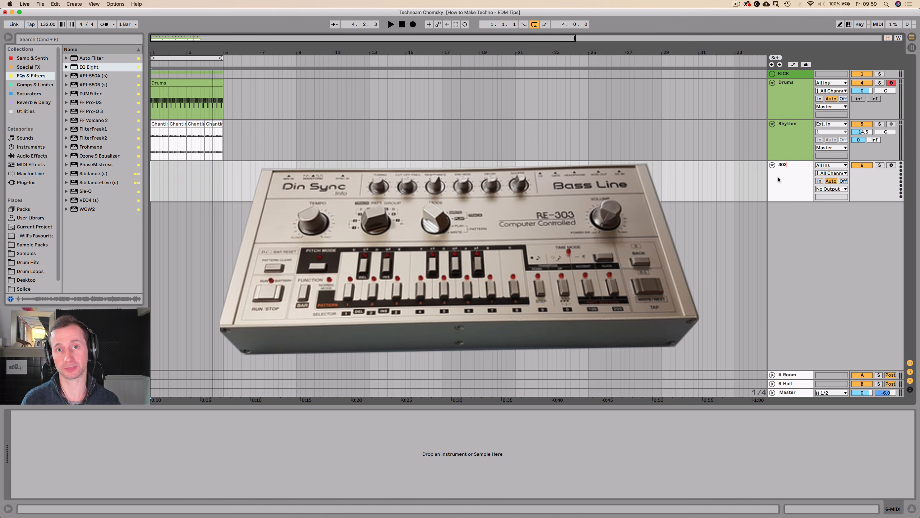
pyautogui.press('Return')
pyautogui.rightClick(778, 178)
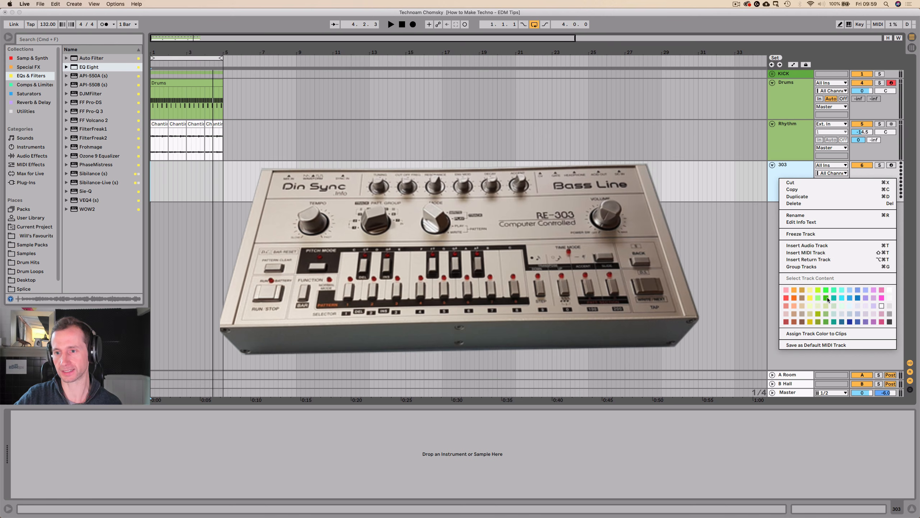
pyautogui.click(840, 290)
pyautogui.click(778, 149)
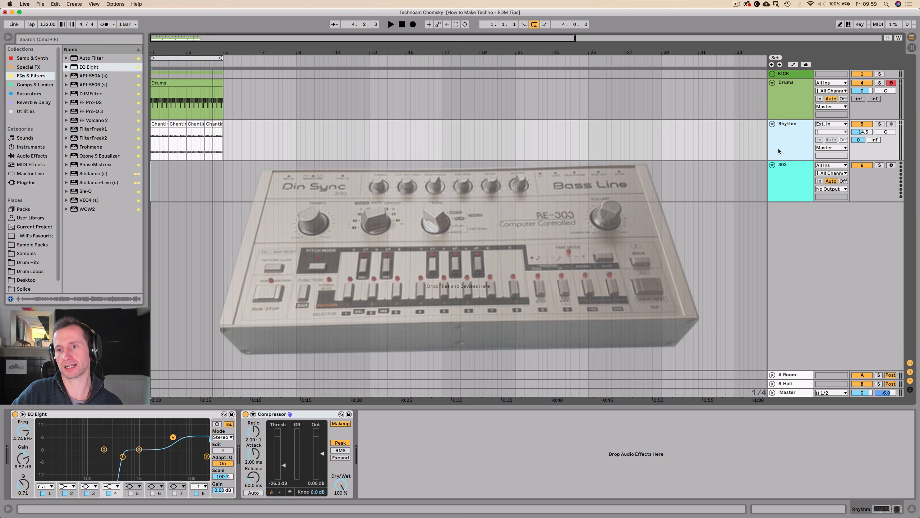
pyautogui.click(788, 180)
pyautogui.click(801, 140)
pyautogui.press('Down')
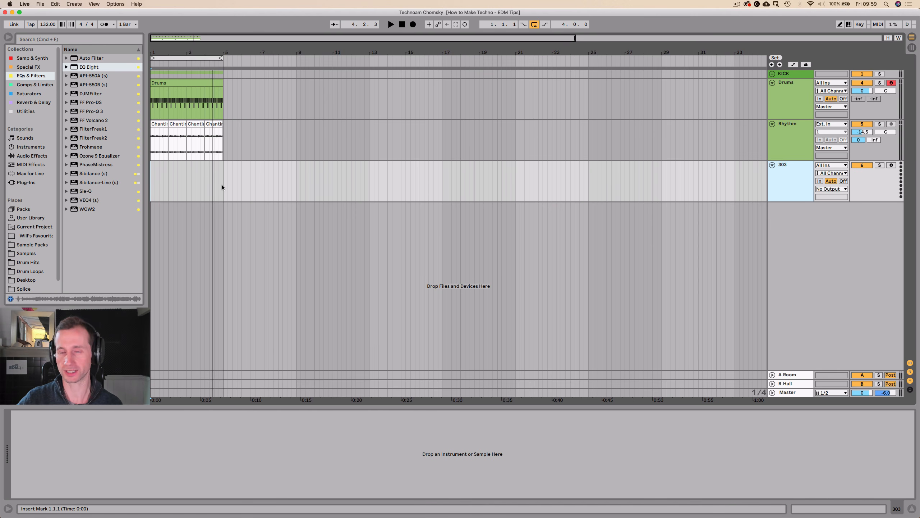
# Create a four-bar MIDI clip from bar 1 to bar 5 on the 303 track and name it 303.
pyautogui.moveTo(222, 186); pyautogui.dragTo(140, 184)
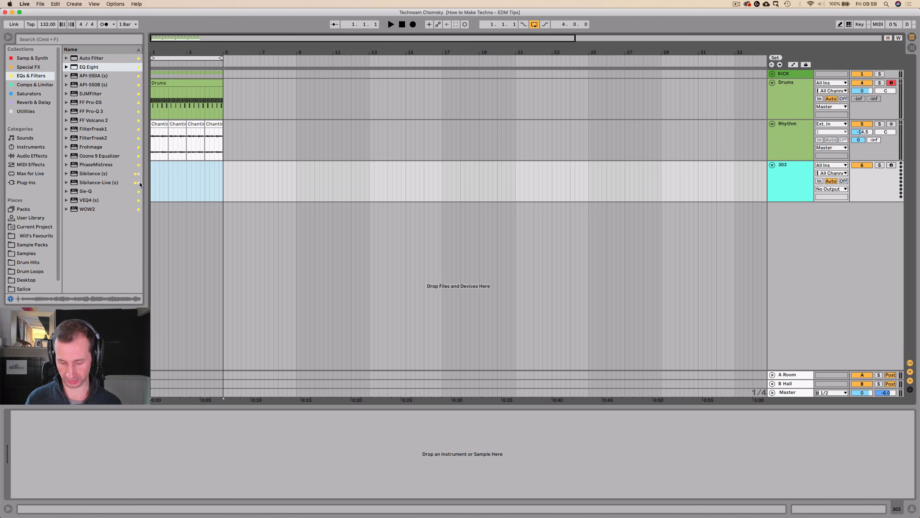
pyautogui.press('super+shift+m')
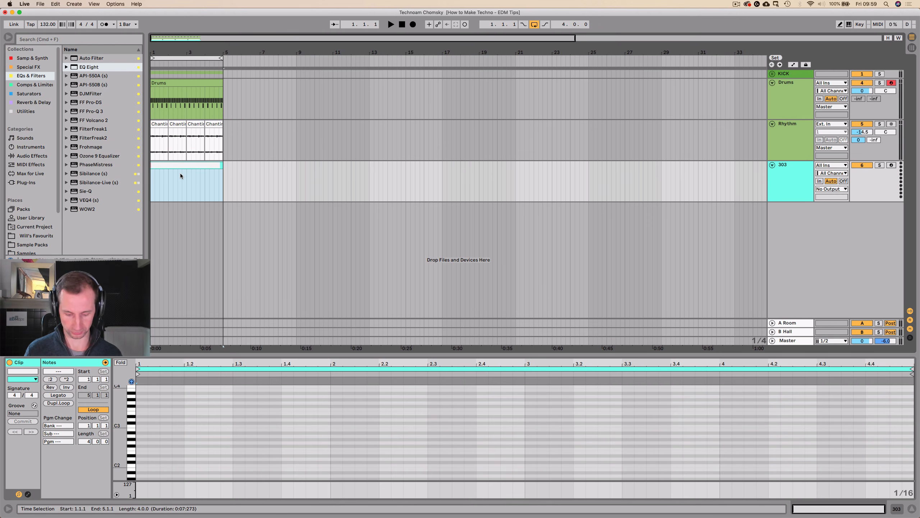
pyautogui.write('303')
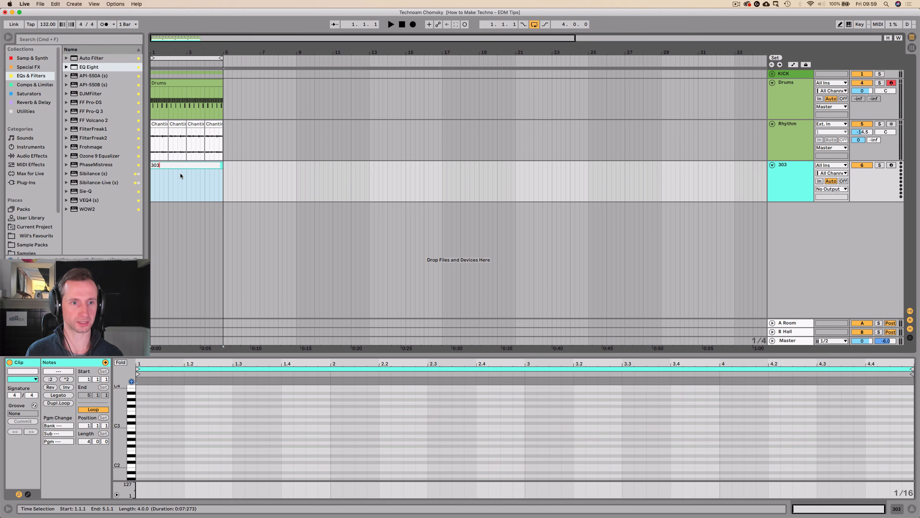
pyautogui.press('Return')
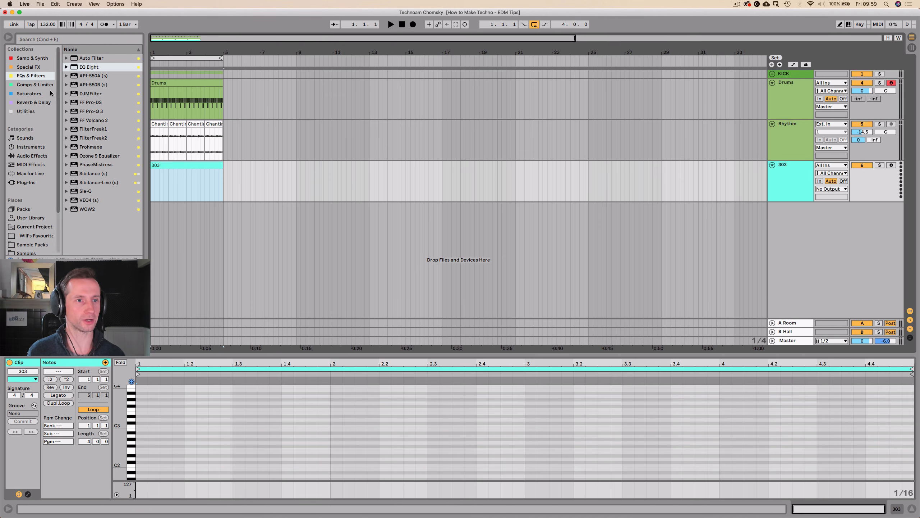
# Find the Analog synth among the instruments and load it on the 303 track.
pyautogui.click(32, 60)
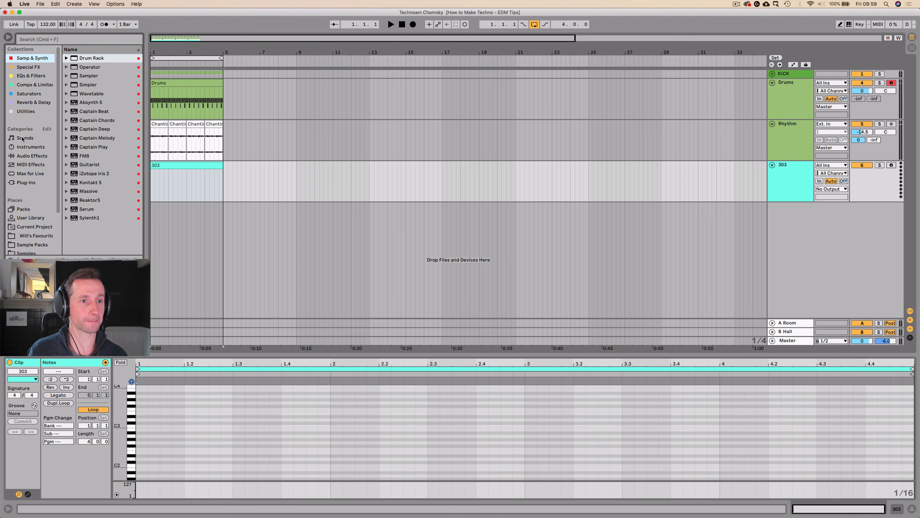
pyautogui.click(26, 157)
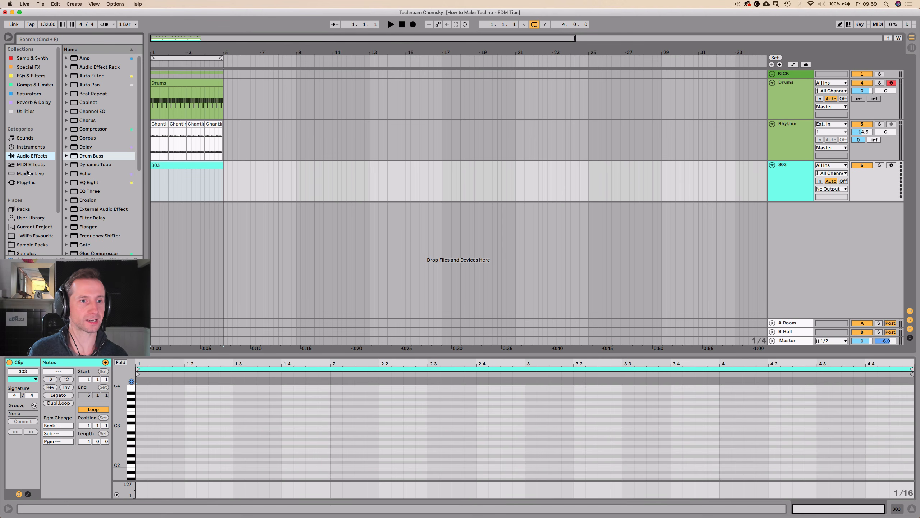
pyautogui.click(27, 146)
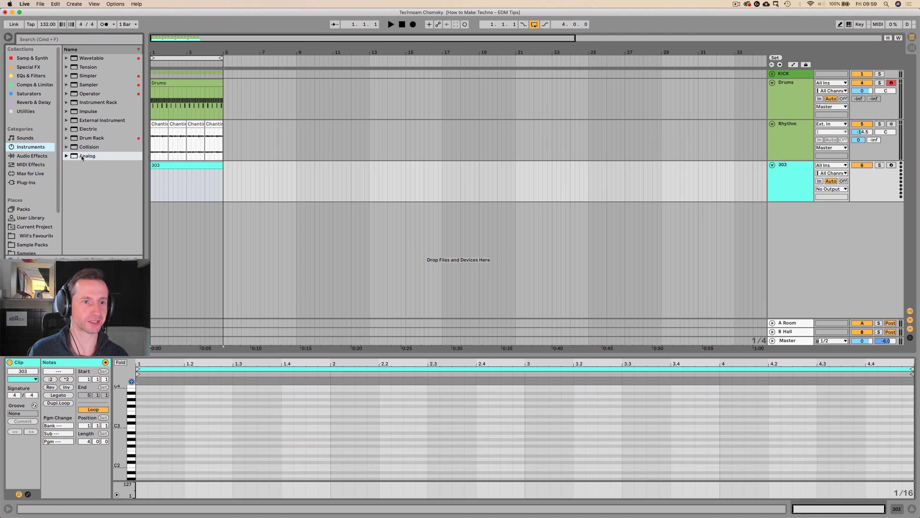
pyautogui.moveTo(87, 156); pyautogui.dragTo(490, 167)
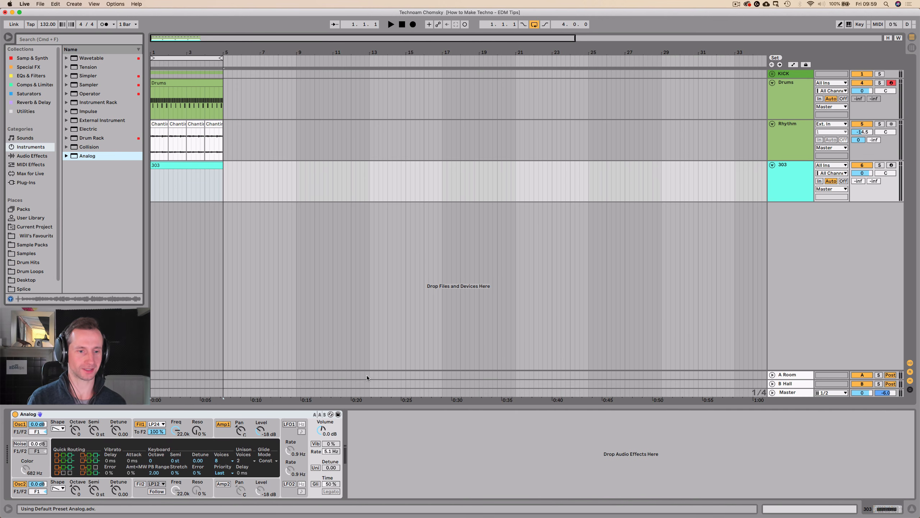
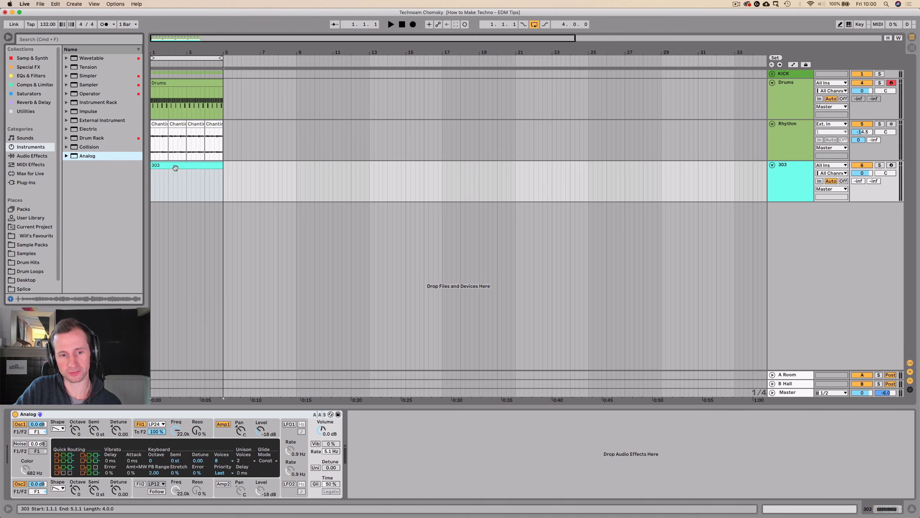
# Set the Analog synth's voices to Mono and play the loop.
pyautogui.click(228, 465)
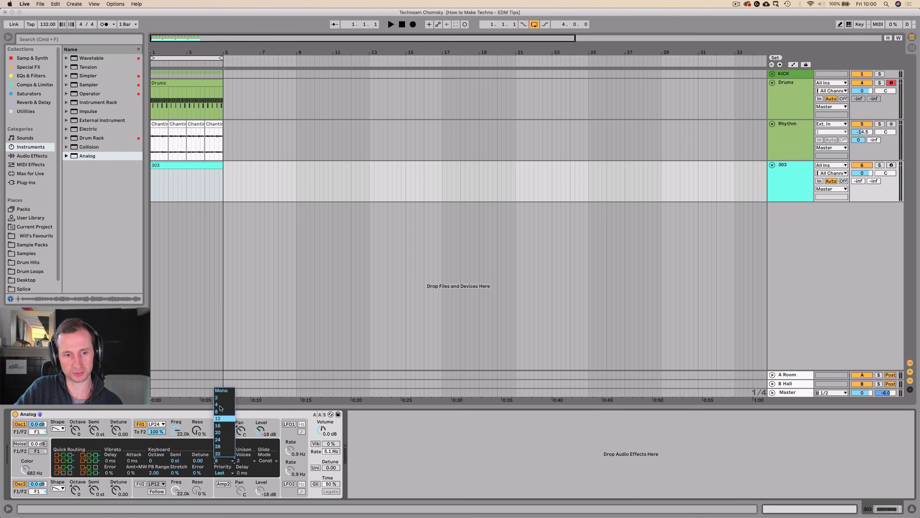
pyautogui.click(219, 391)
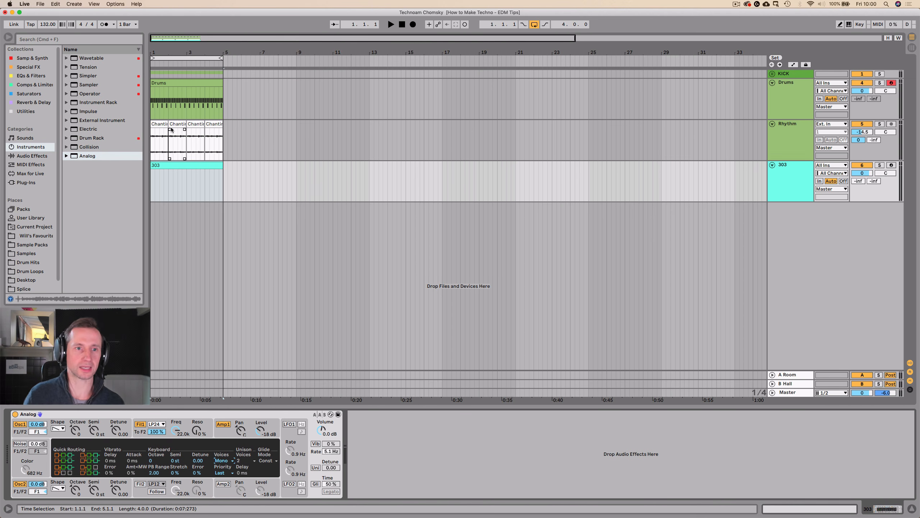
pyautogui.press('space')
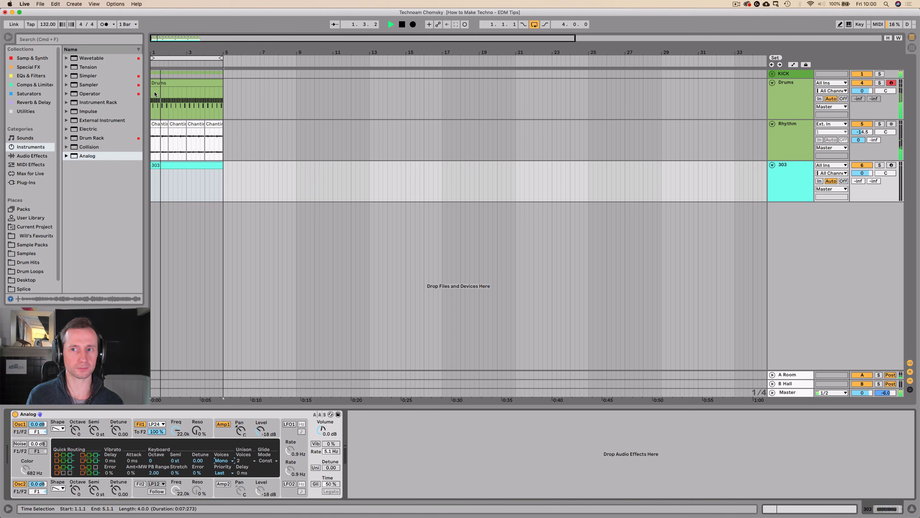
pyautogui.press('space')
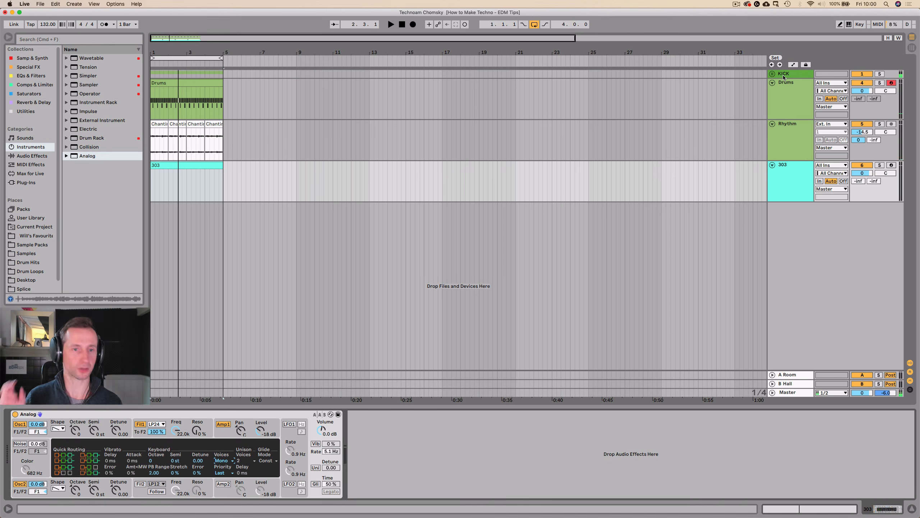
# Play the loop with the KICK group's EQ Eight spectrum enlarged to examine the kick's fundamental frequency.
pyautogui.click(784, 74)
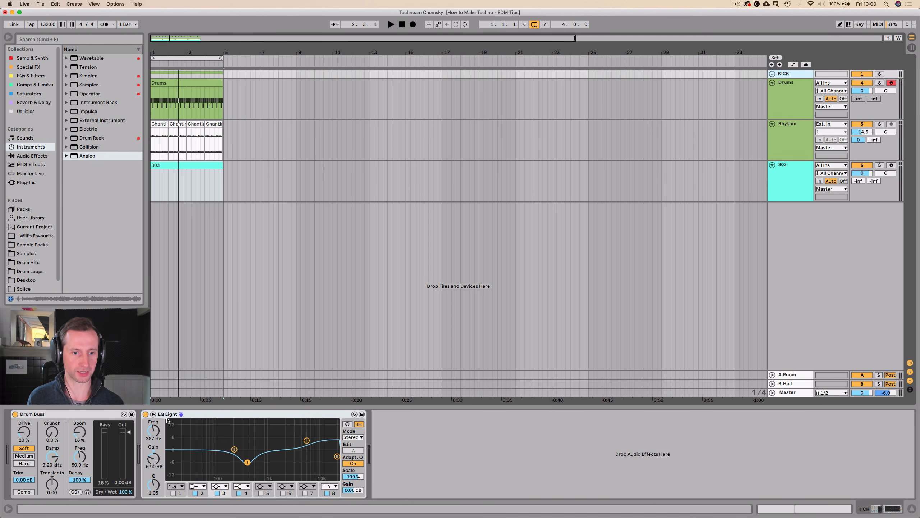
pyautogui.press('space')
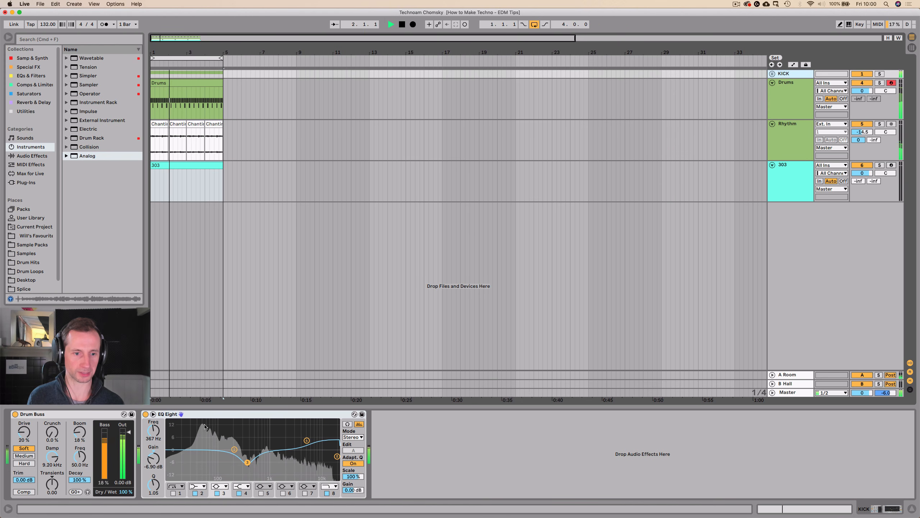
pyautogui.press('space')
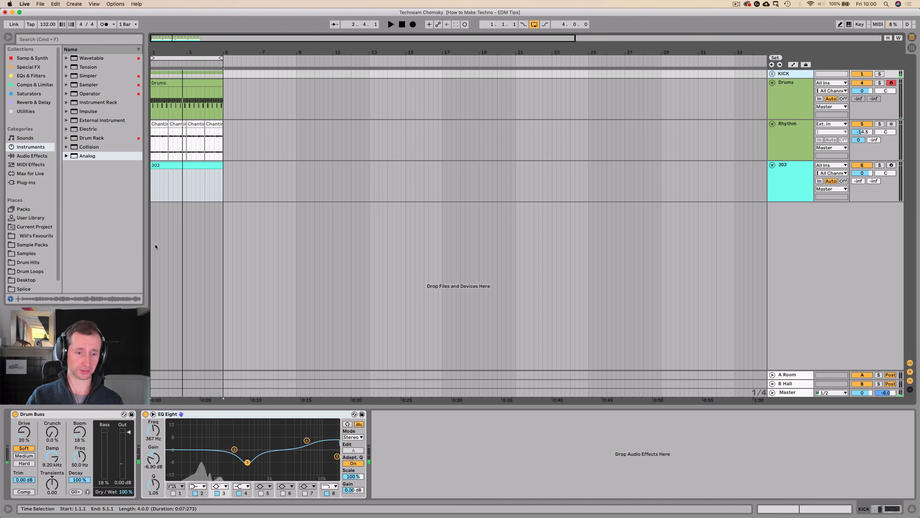
pyautogui.click(153, 415)
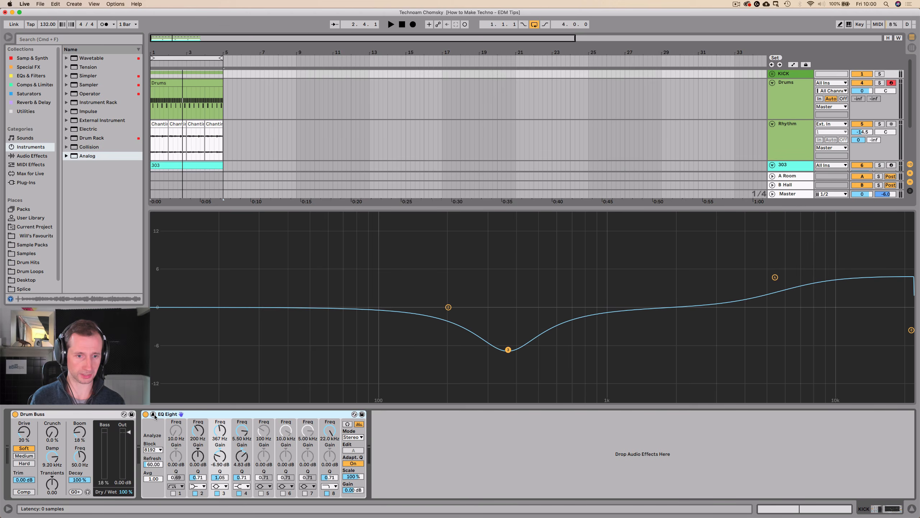
pyautogui.press('space')
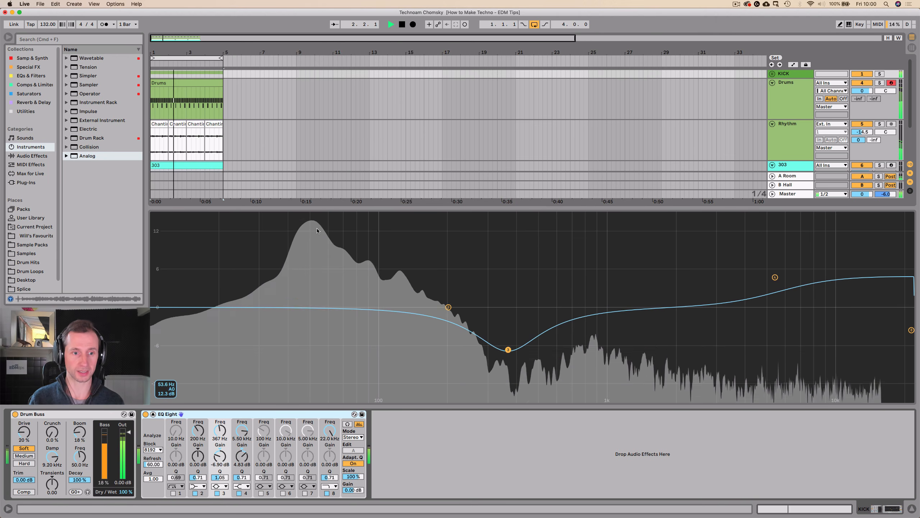
pyautogui.click(323, 122)
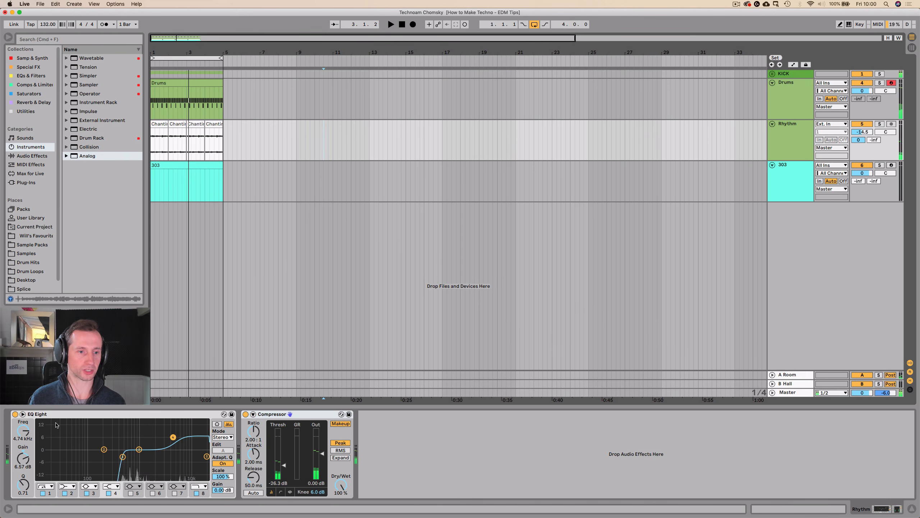
# Open the 303 clip in an enlarged note editor and place a sixteenth note on A1 at 1.1.1.
pyautogui.doubleClick(178, 167)
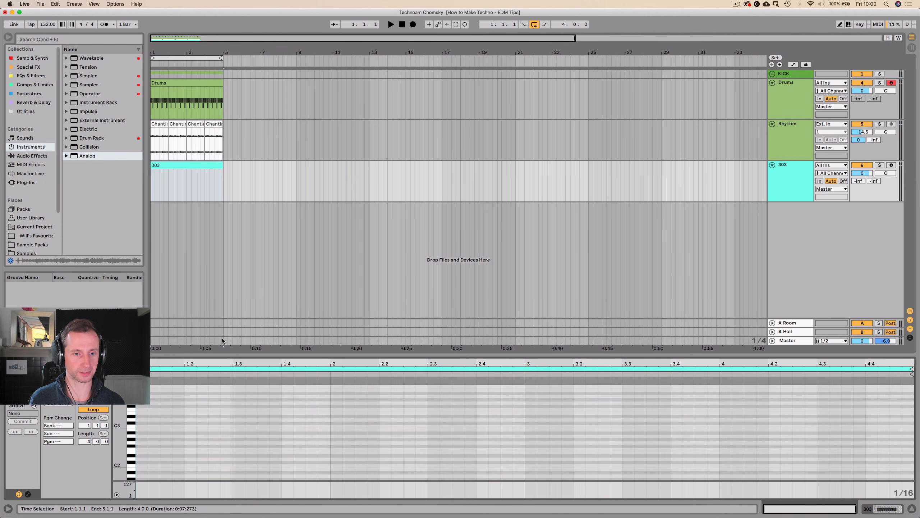
pyautogui.moveTo(222, 356); pyautogui.dragTo(241, 282)
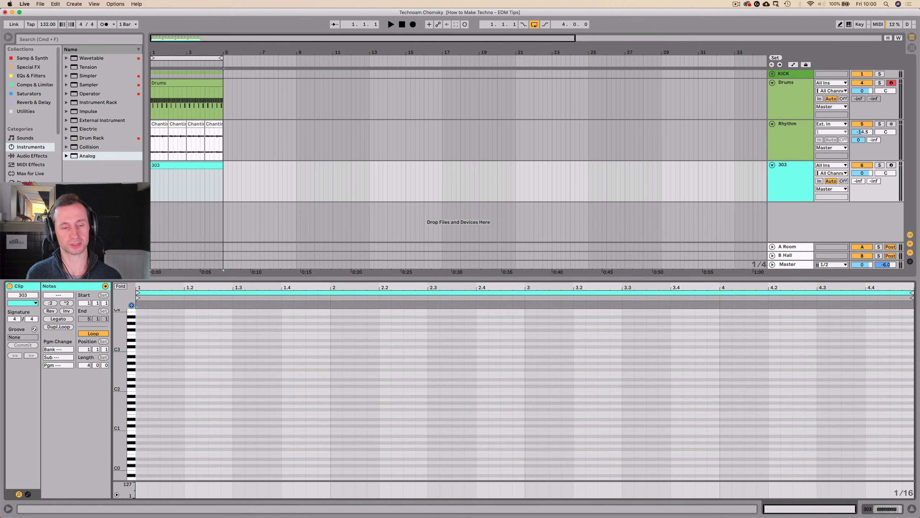
pyautogui.moveTo(121, 356); pyautogui.dragTo(135, 376)
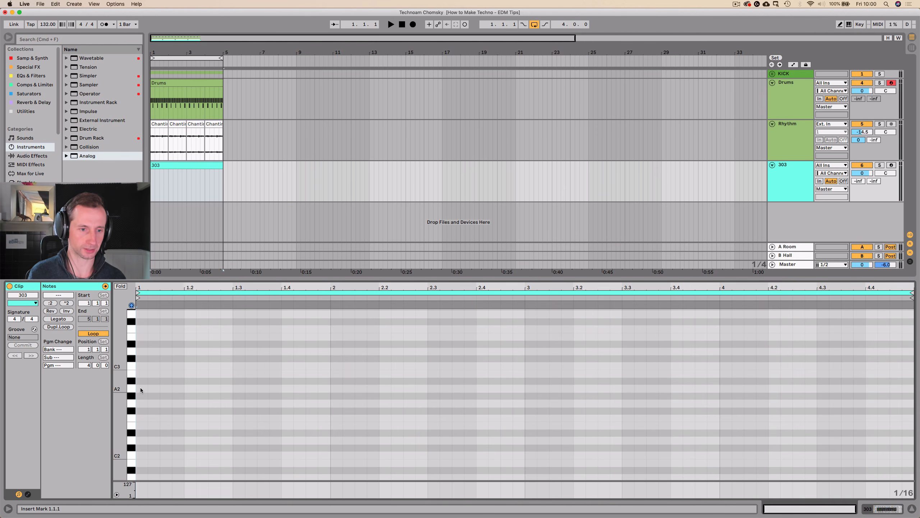
pyautogui.doubleClick(141, 389)
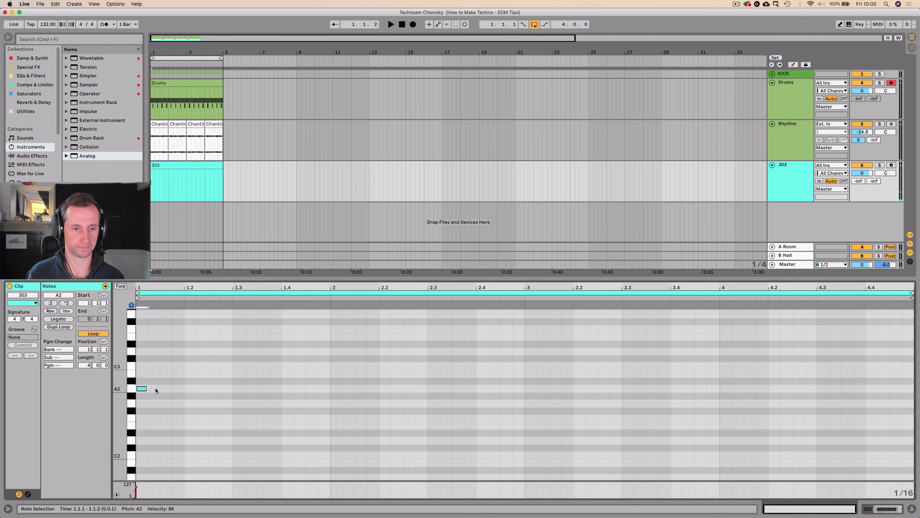
pyautogui.hotkey('shift', 'Down')
pyautogui.hotkey('shift', 'Down')
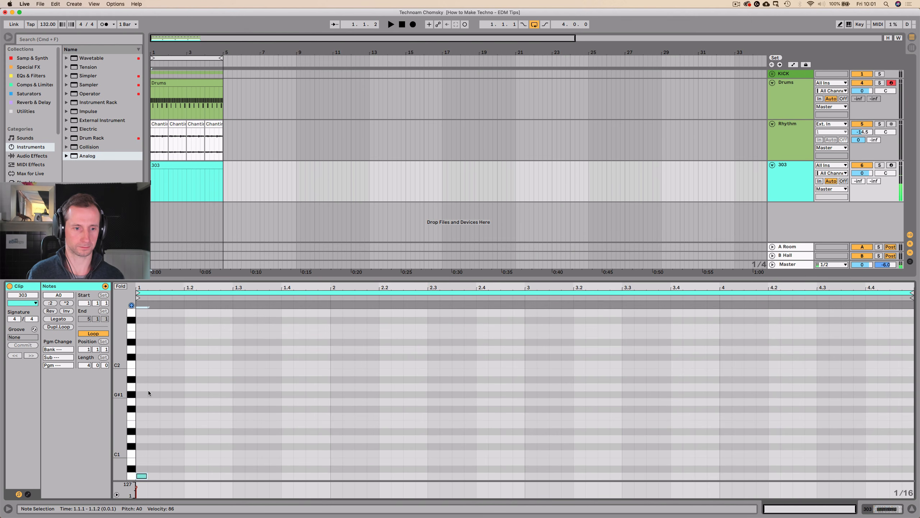
pyautogui.hotkey('shift', 'Up')
# Duplicate the A1 note three times to fill the first beat and set the 303 track's volume to -6.6 dB.
pyautogui.press('super+d')
pyautogui.press('super+d')
pyautogui.press('super+d')
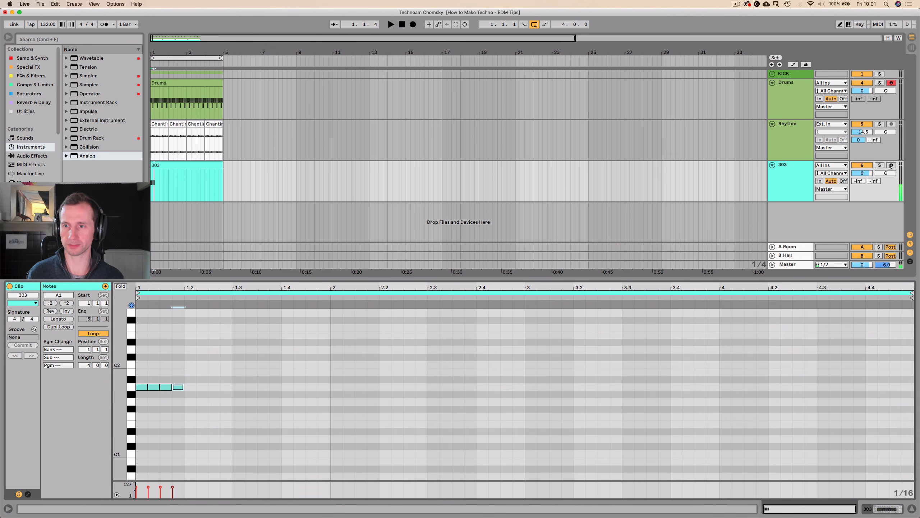
pyautogui.moveTo(863, 173)
pyautogui.mouseDown()
pyautogui.moveTo(864, 188)
pyautogui.moveTo(868, 168)
pyautogui.mouseUp()
pyautogui.press('space')
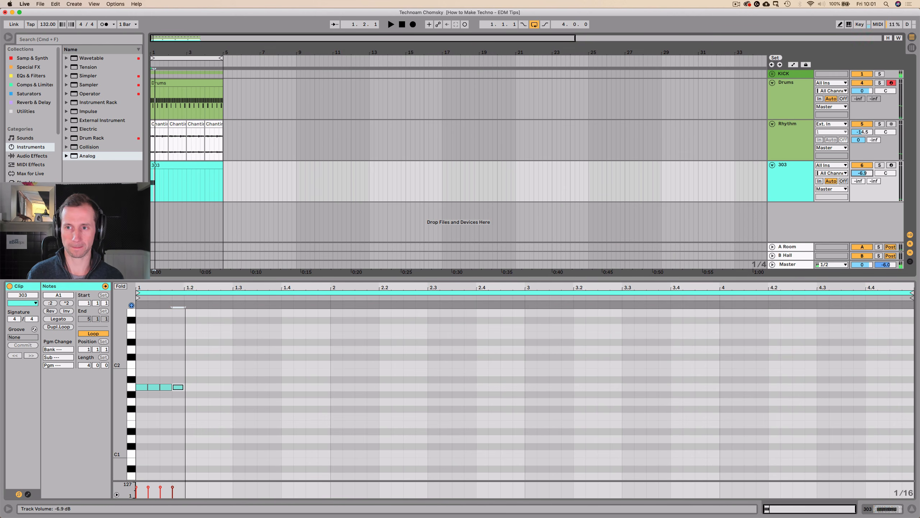
# Fill beat two of the 303 clip with sixteenth notes A1, A1, A#1 and A1, and play it back.
pyautogui.click(188, 387)
pyautogui.click(201, 387)
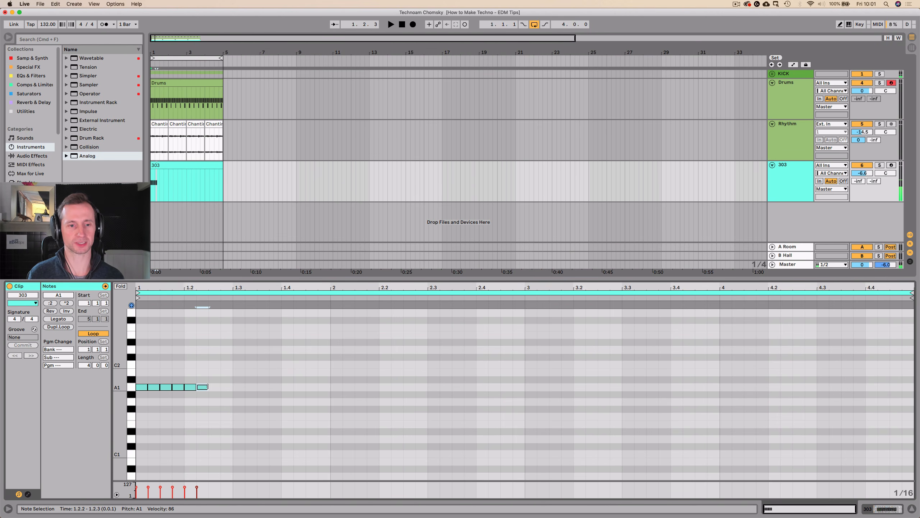
pyautogui.click(215, 387)
pyautogui.press('Up')
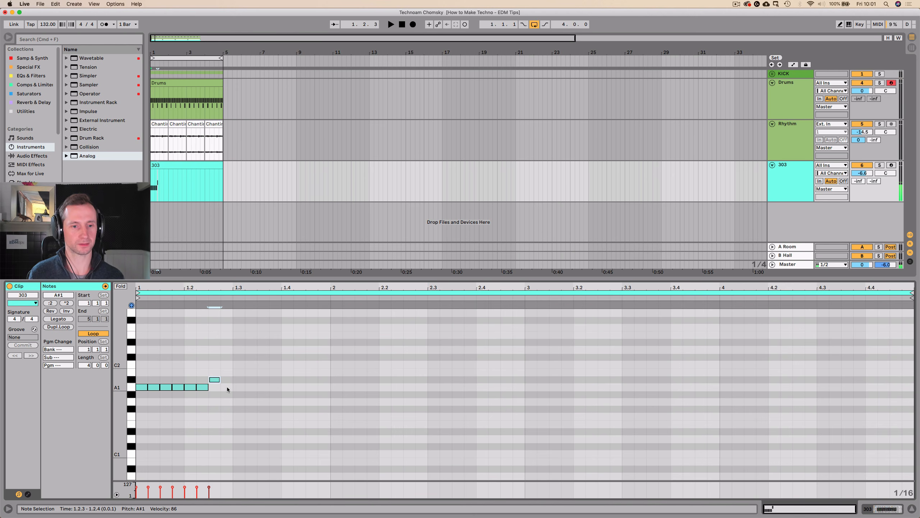
pyautogui.click(227, 387)
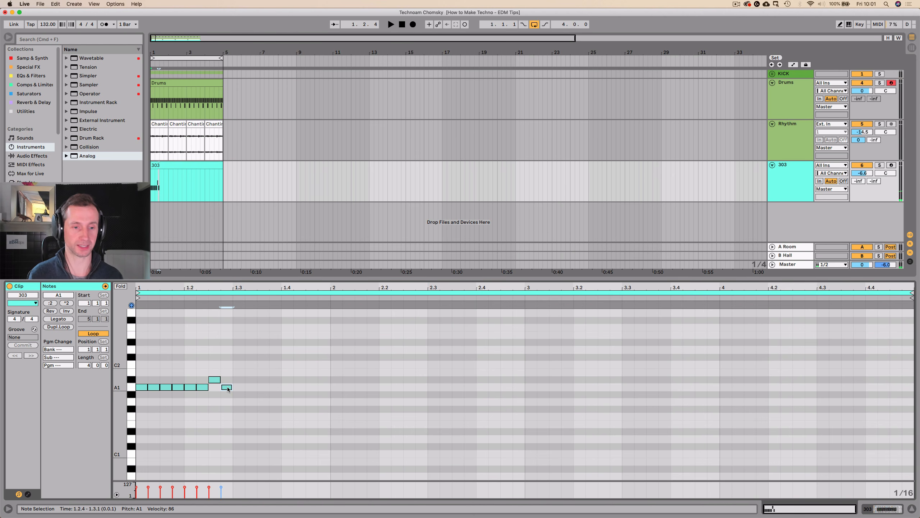
pyautogui.press('space')
pyautogui.press('space')
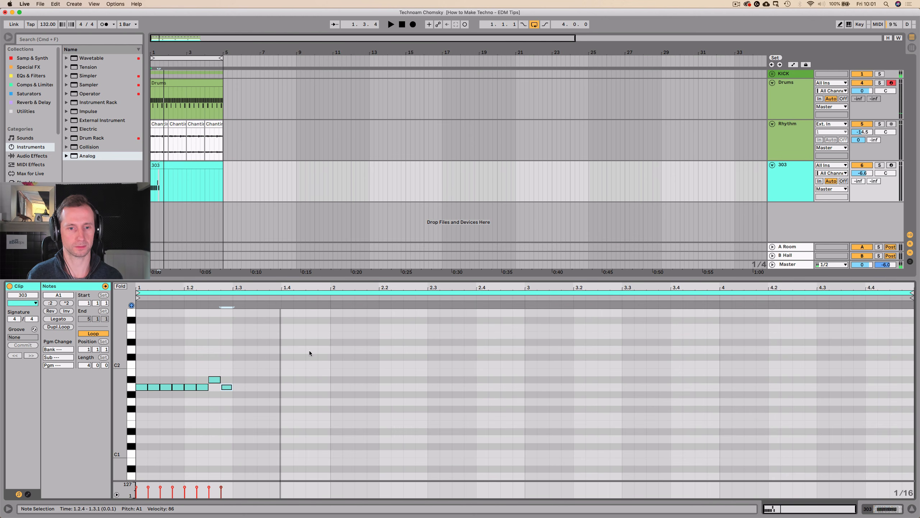
# Add sixteenth notes E2 at 1.4.2 and A2 at 1.4.4 in the 303 clip and play the pattern.
pyautogui.doubleClick(309, 330)
pyautogui.scroll(1, 324, 327)
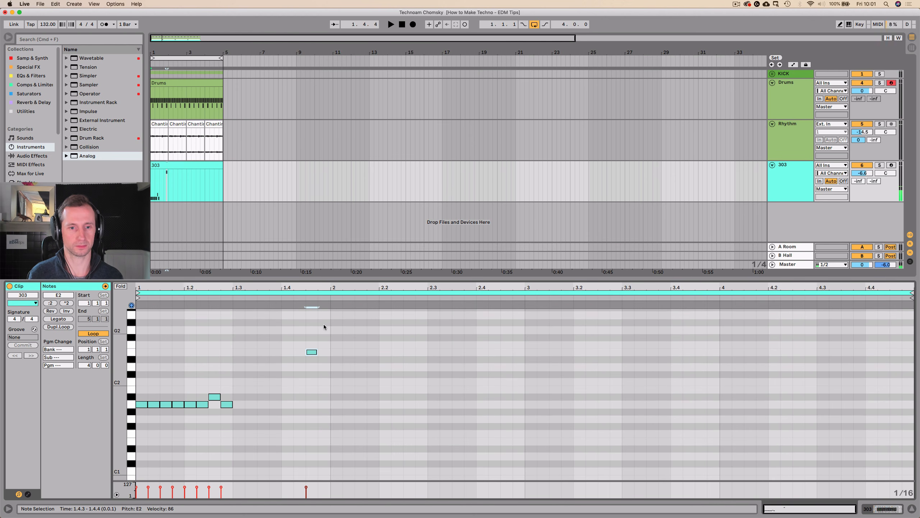
pyautogui.doubleClick(322, 315)
pyautogui.press('space')
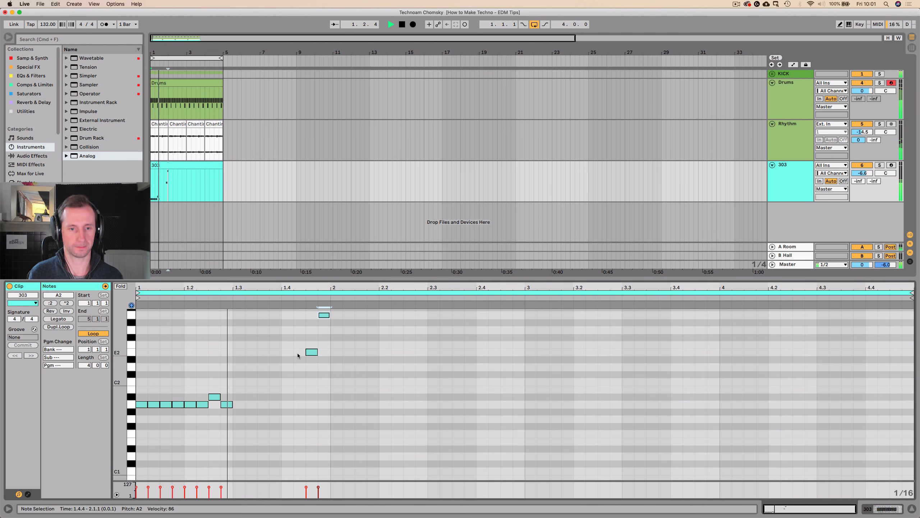
pyautogui.click(310, 352)
pyautogui.press('Left')
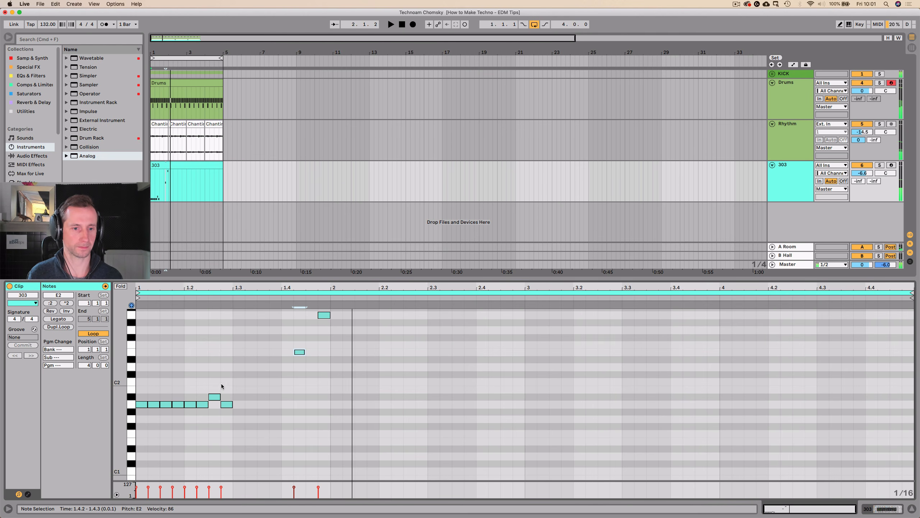
pyautogui.press('space')
# Copy the first six A1 notes to 1.3.1, move the last copy to 1.4.3, and play the pattern.
pyautogui.moveTo(200, 423); pyautogui.dragTo(134, 401)
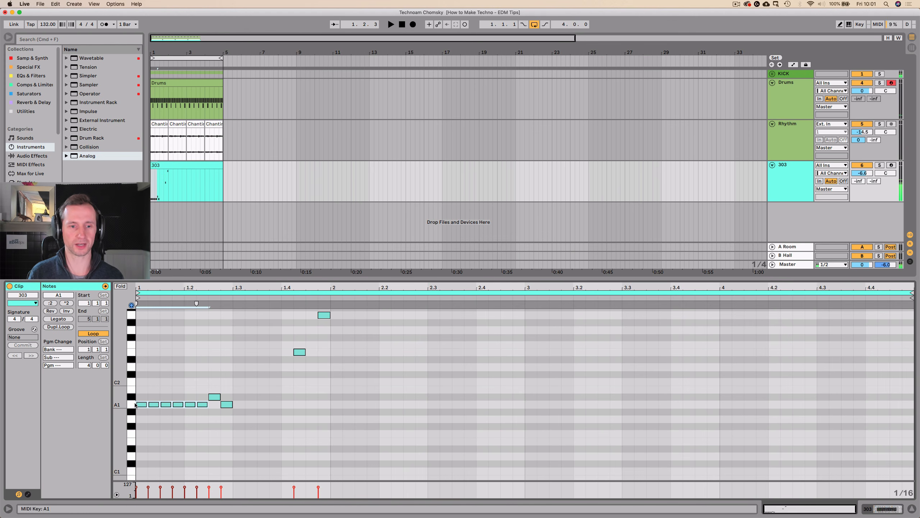
pyautogui.click(234, 392)
pyautogui.press('super+v')
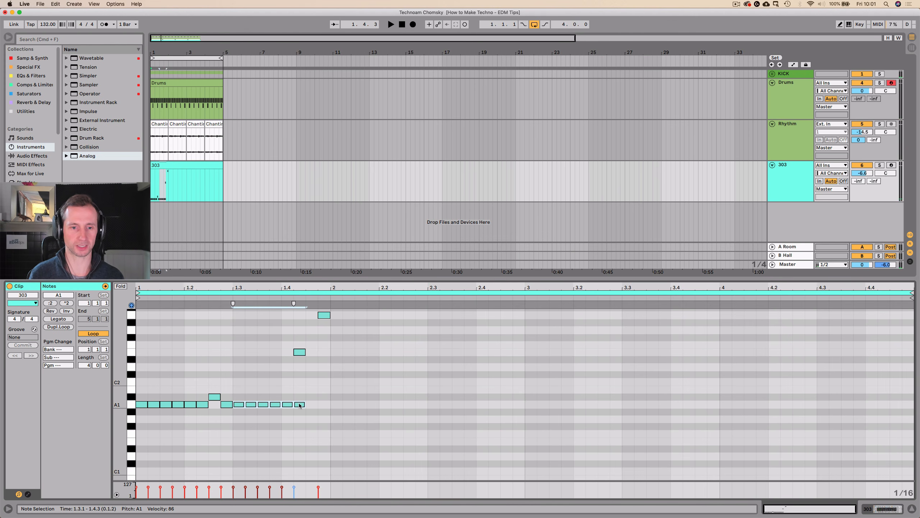
pyautogui.click(301, 405)
pyautogui.moveTo(300, 405); pyautogui.dragTo(314, 410)
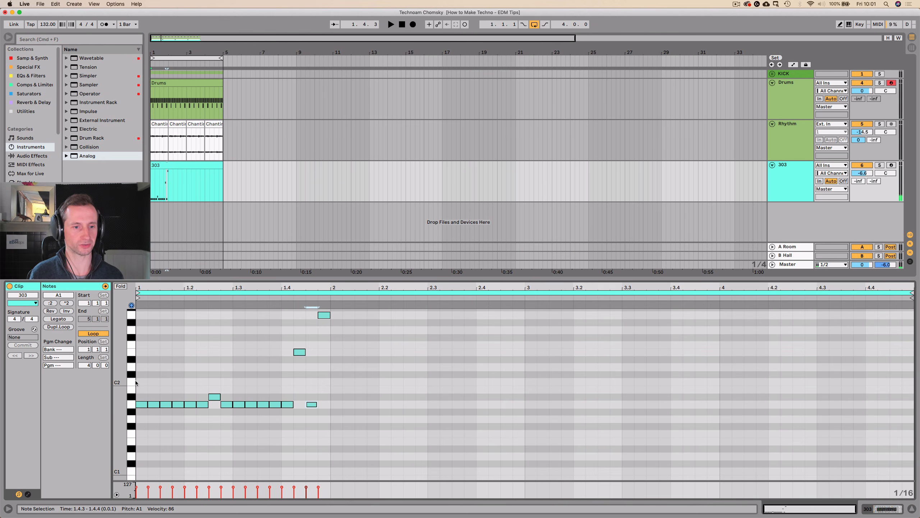
pyautogui.click(137, 382)
pyautogui.press('space')
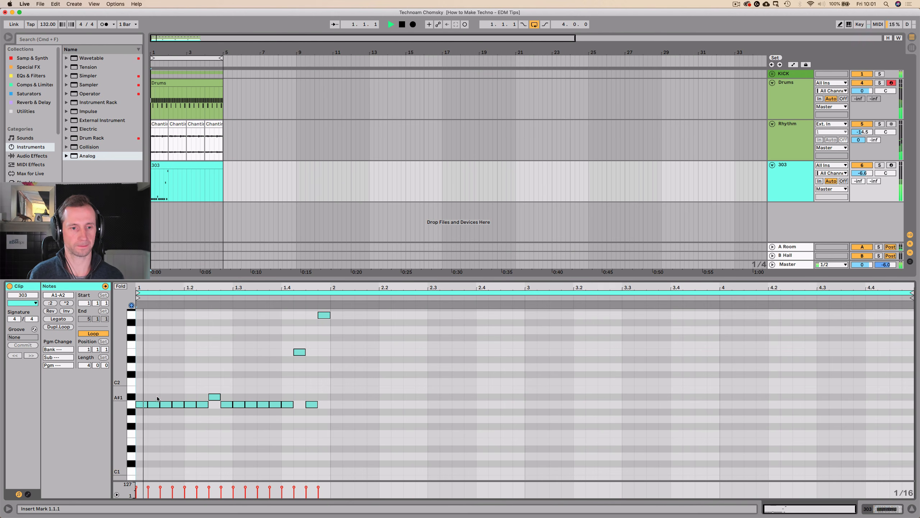
# Try the A1 note at 1.1.4 one octave lower during playback and return it to A1.
pyautogui.click(179, 404)
pyautogui.hotkey('shift', 'Down')
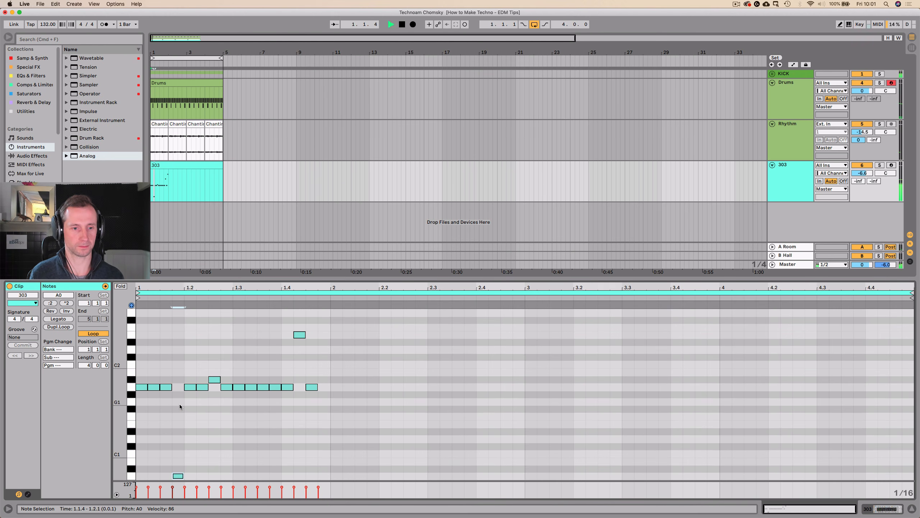
pyautogui.hotkey('shift', 'Up')
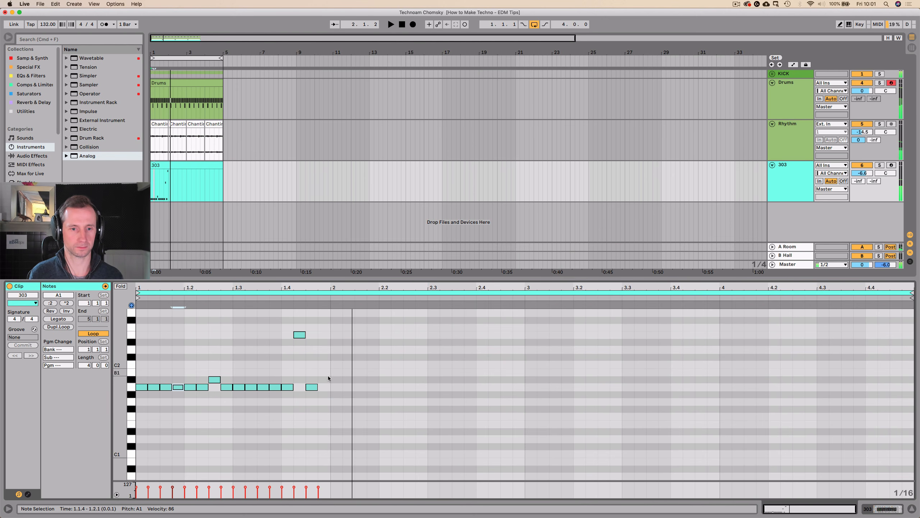
# Raise the E2 note at 1.4.2 by three semitones to G2 and play the pattern.
pyautogui.click(299, 334)
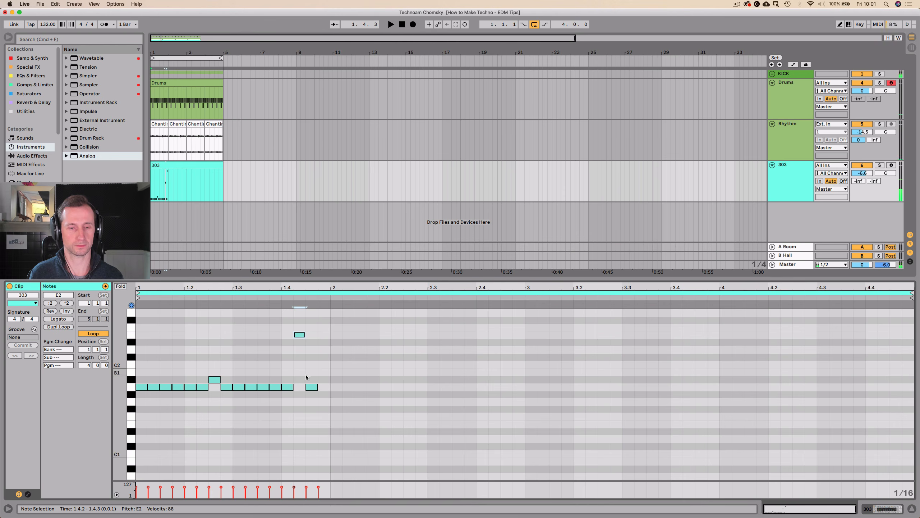
pyautogui.scroll(1, 302, 360)
pyautogui.press('Up')
pyautogui.press('Up')
pyautogui.press('Up')
pyautogui.press('space')
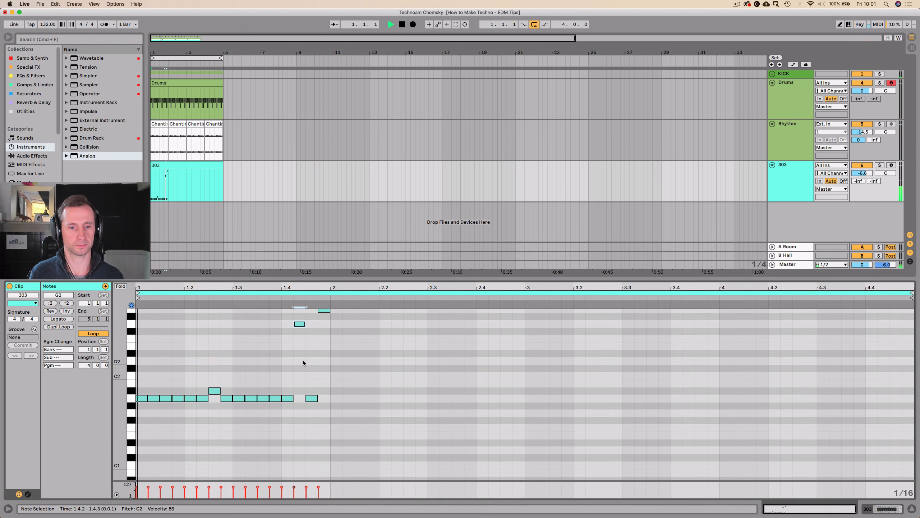
pyautogui.scroll(1, 351, 362)
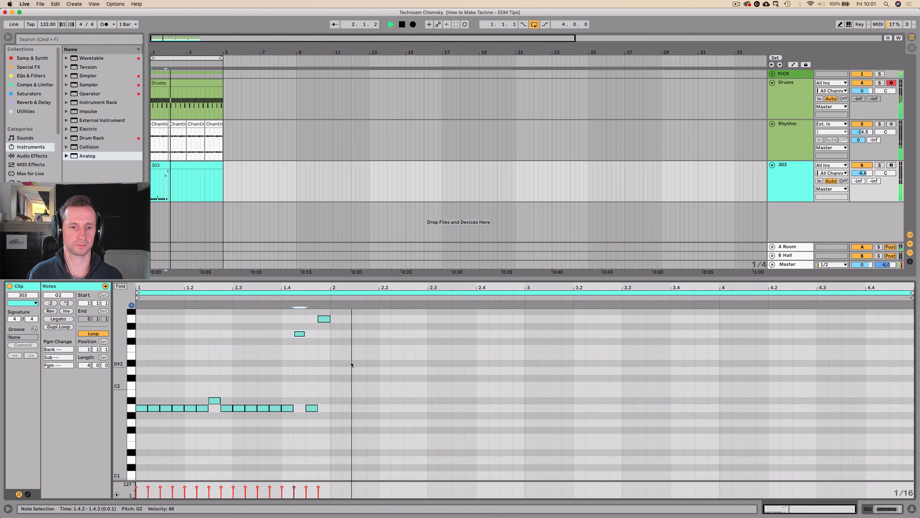
pyautogui.press('space')
# Duplicate the one-bar pattern three times to fill the four-bar 303 clip and return to the Analog synth's controls.
pyautogui.moveTo(327, 410); pyautogui.dragTo(136, 317)
pyautogui.press('super+d')
pyautogui.press('super+d')
pyautogui.press('super+d')
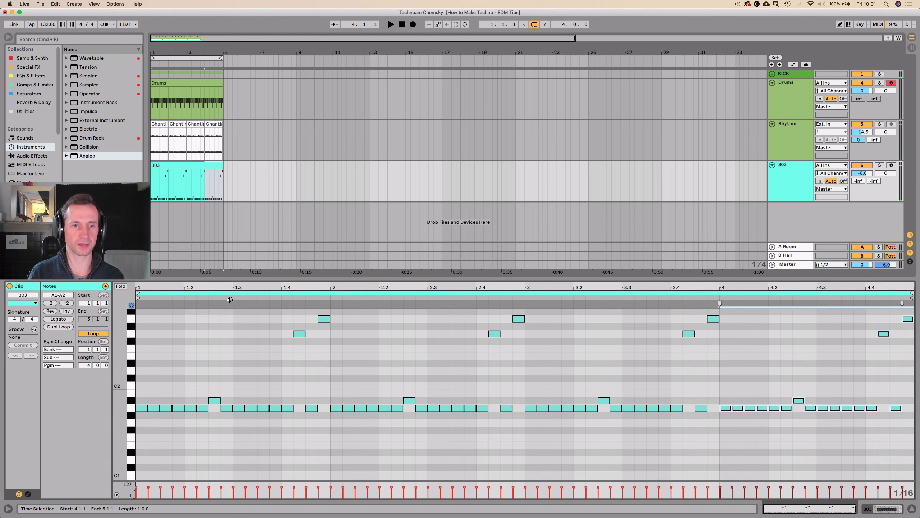
pyautogui.hotkey('shift', 'Tab')
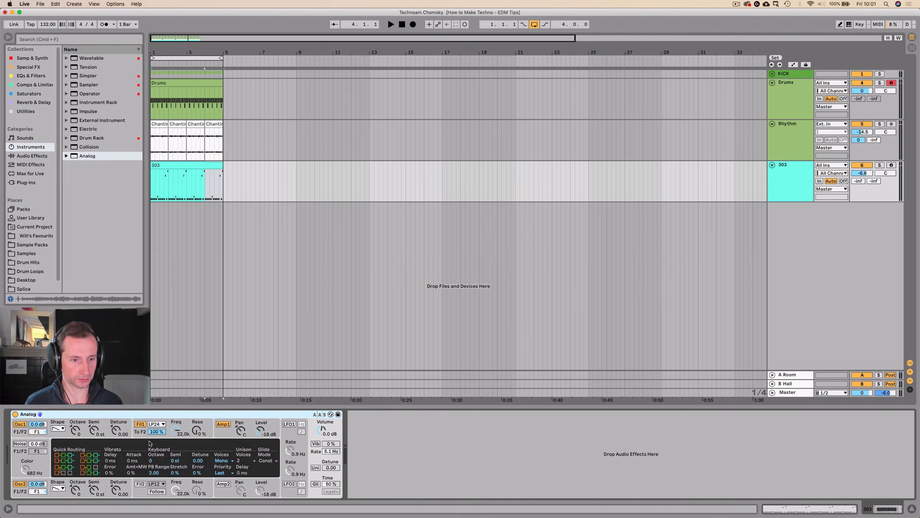
# Shape Analog's Amp 1 envelope during playback with a 5 ms release, zero sustain and a 182 ms decay.
pyautogui.click(220, 434)
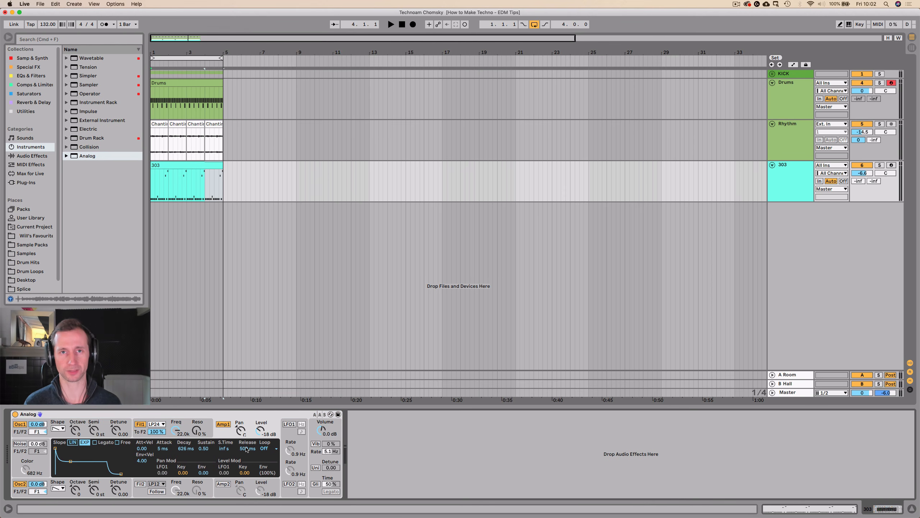
pyautogui.press('space')
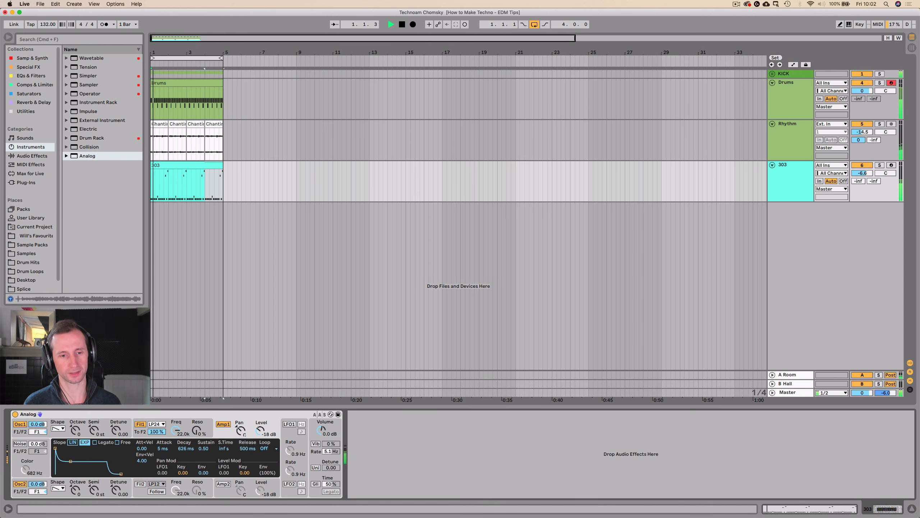
pyautogui.moveTo(247, 450); pyautogui.dragTo(246, 493)
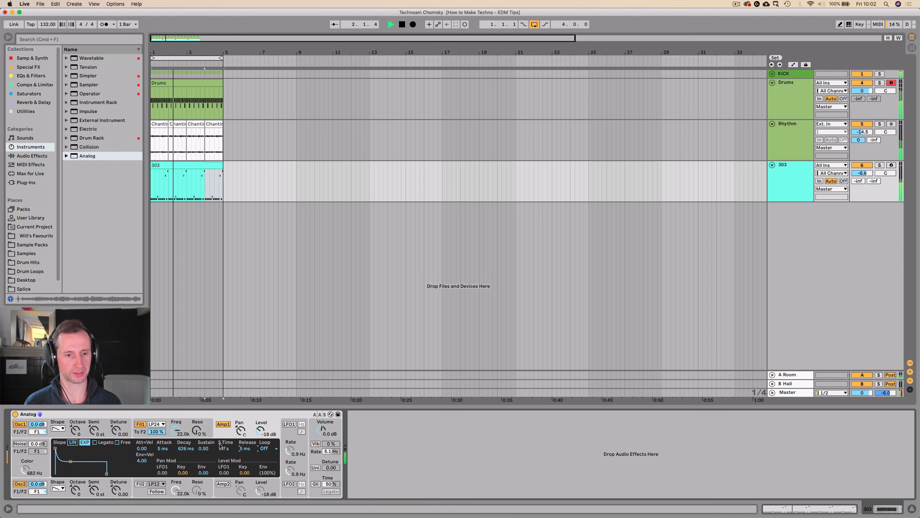
pyautogui.moveTo(203, 449); pyautogui.dragTo(204, 482)
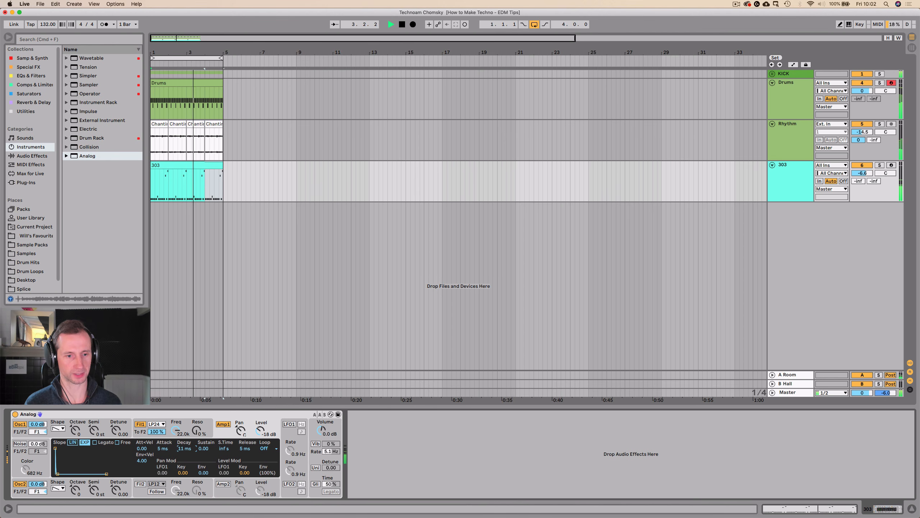
pyautogui.moveTo(186, 449)
pyautogui.mouseDown()
pyautogui.moveTo(186, 489)
pyautogui.moveTo(185, 441)
pyautogui.mouseUp()
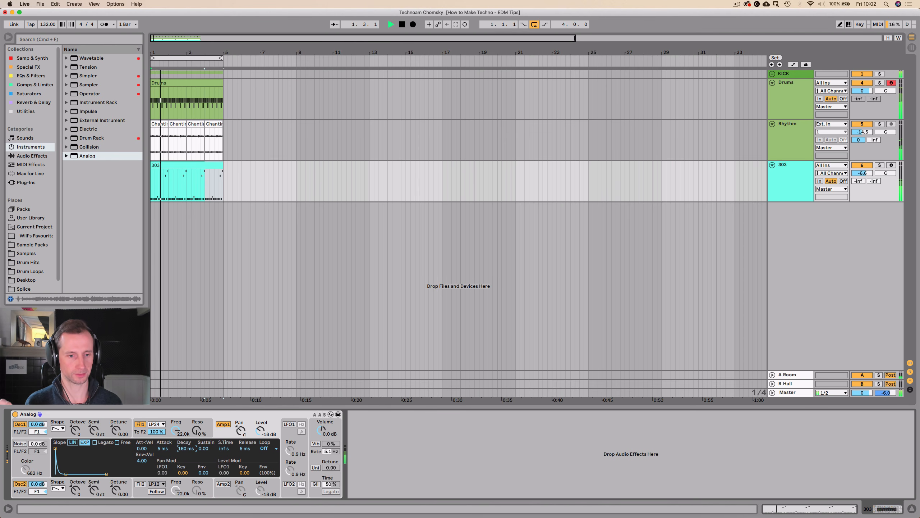
pyautogui.moveTo(186, 449); pyautogui.dragTo(185, 446)
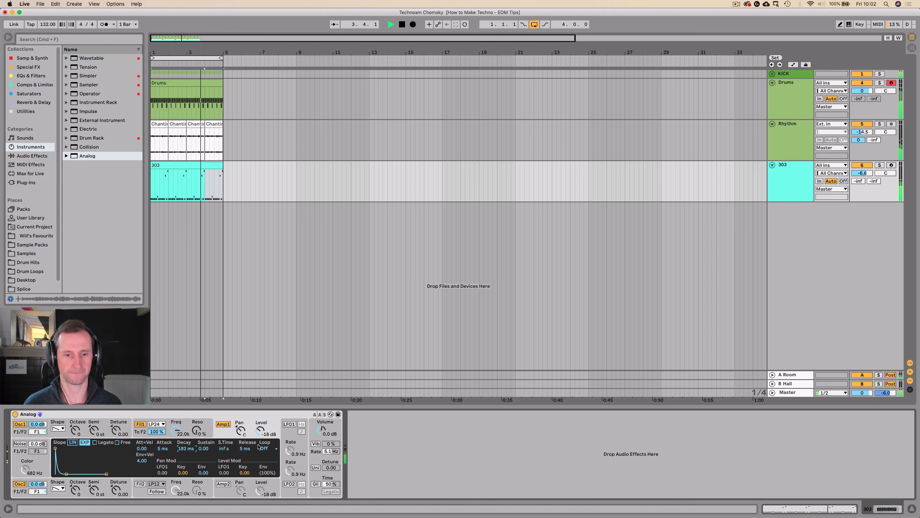
# Enable Analog's glide with a 47% time, then set Filter 1's resonance to 63% and lower its frequency to 41.
pyautogui.click(315, 484)
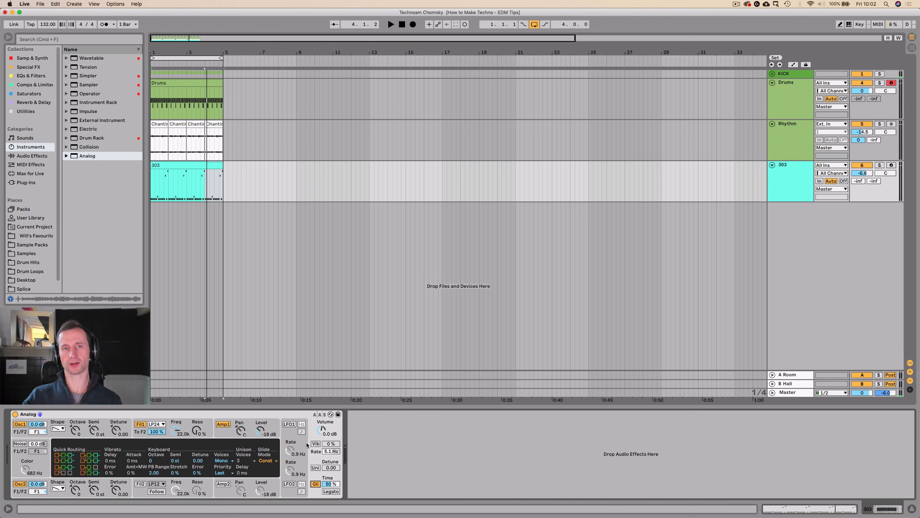
pyautogui.press('space')
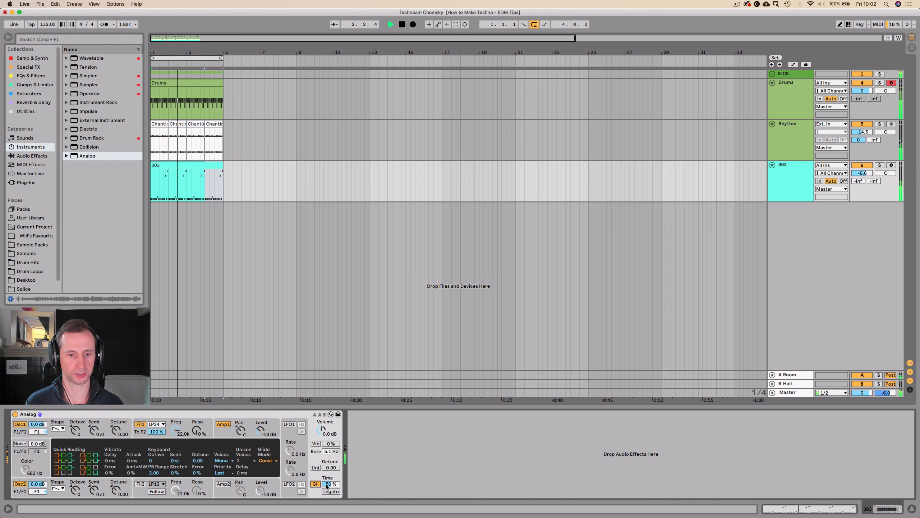
pyautogui.moveTo(331, 484); pyautogui.dragTo(330, 487)
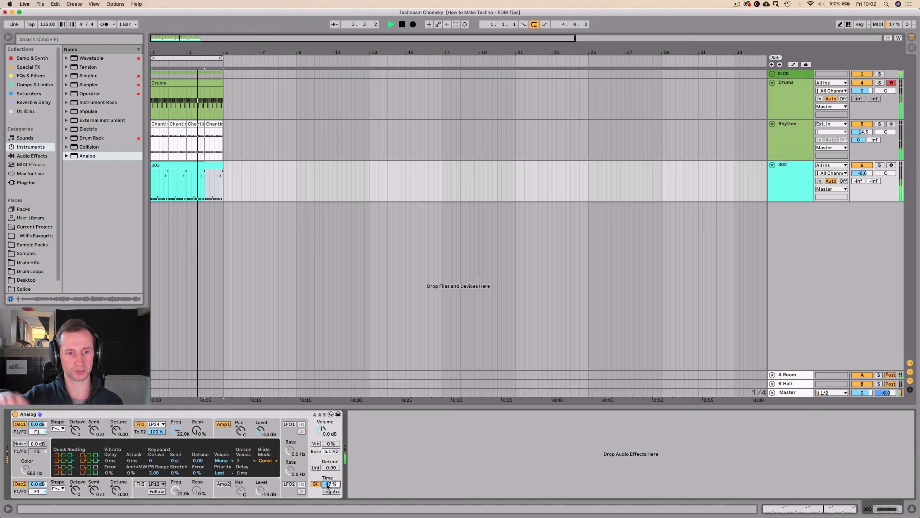
pyautogui.moveTo(177, 435); pyautogui.dragTo(197, 417)
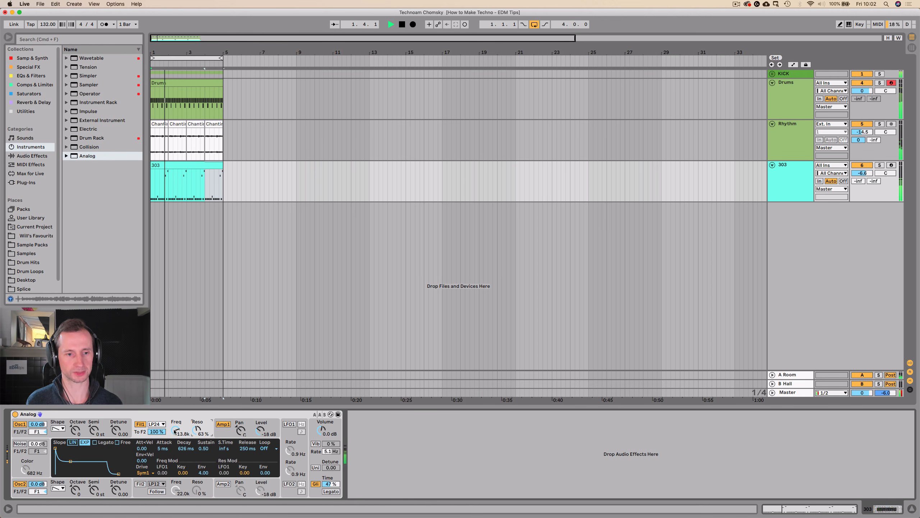
pyautogui.moveTo(176, 430); pyautogui.dragTo(175, 472)
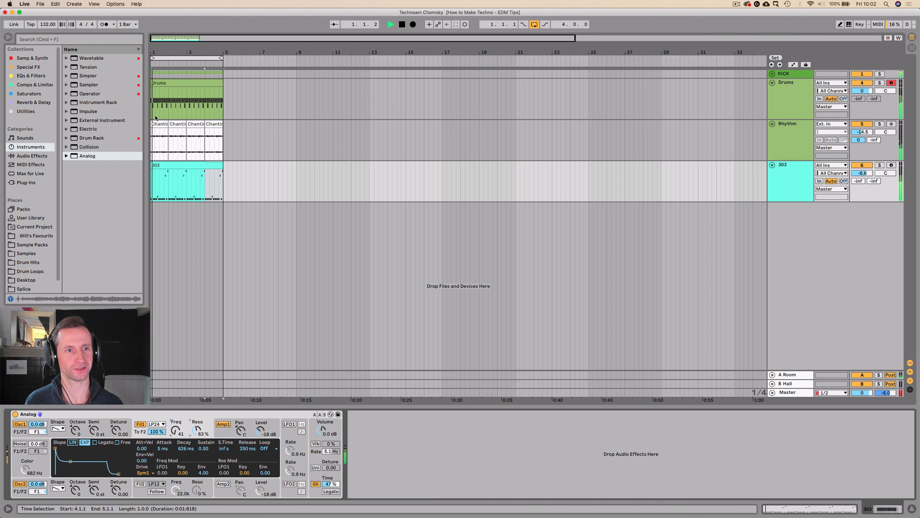
# Find Overdrive among the audio effects and add it after Analog on the 303 track.
pyautogui.click(33, 94)
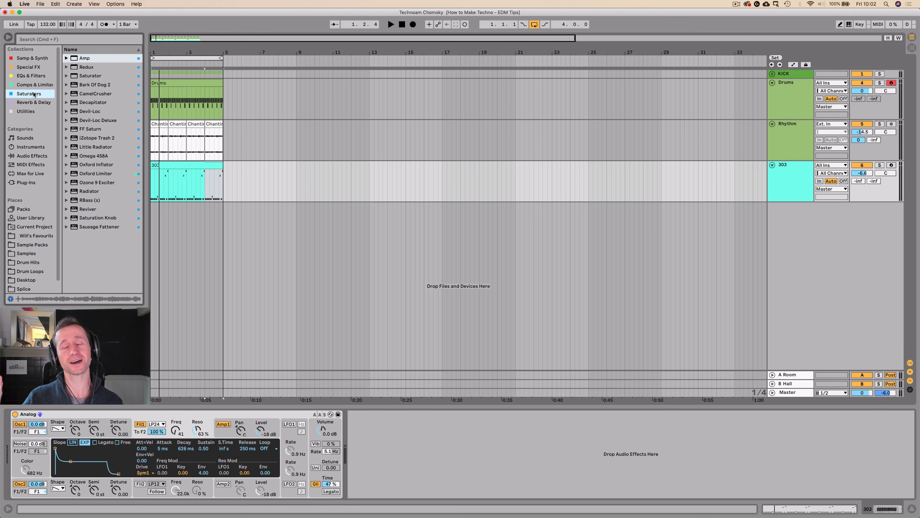
pyautogui.click(24, 104)
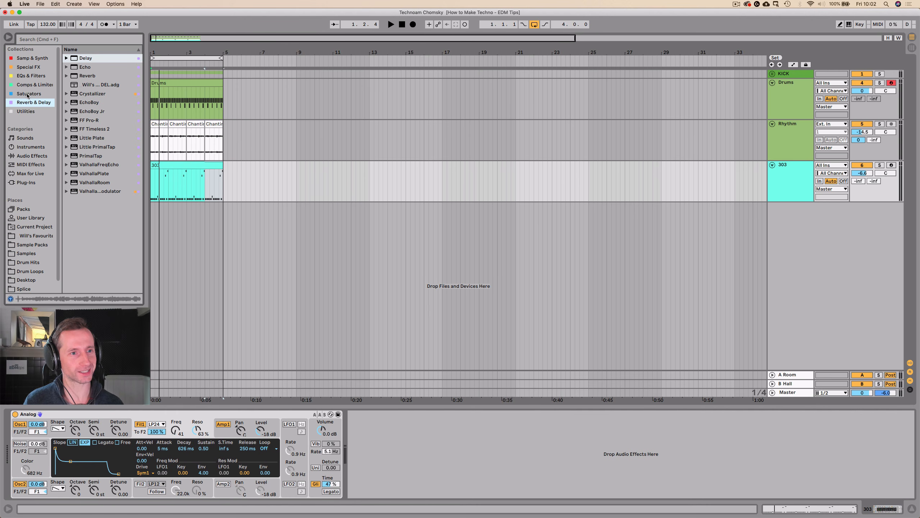
pyautogui.click(24, 85)
pyautogui.press('Up')
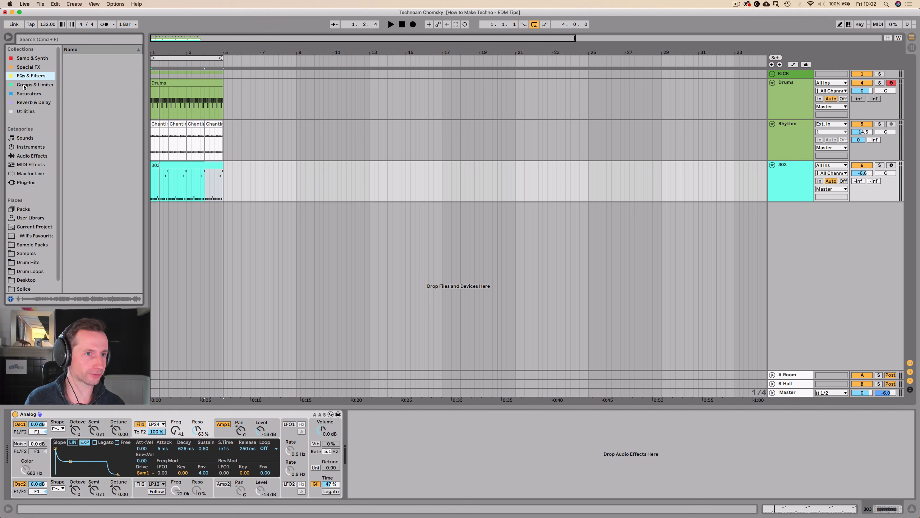
pyautogui.press('Down')
pyautogui.press('Down')
pyautogui.press('Down')
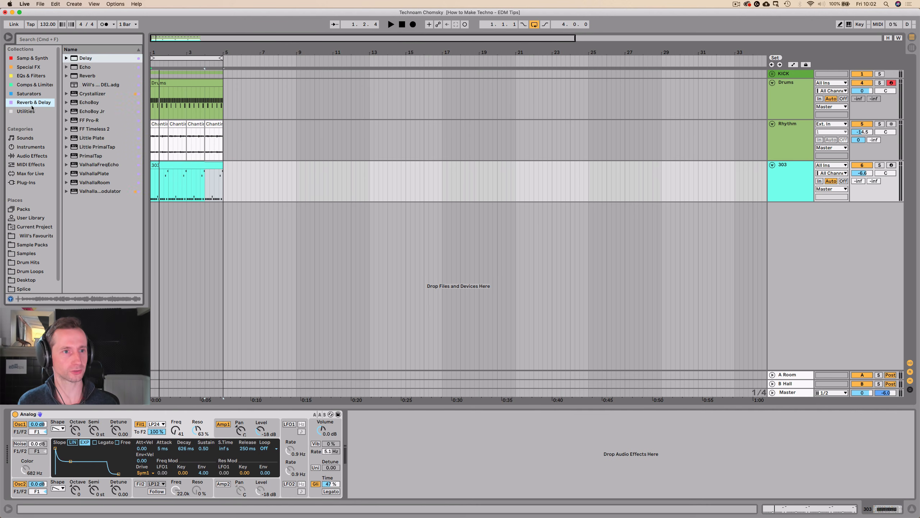
pyautogui.press('Up')
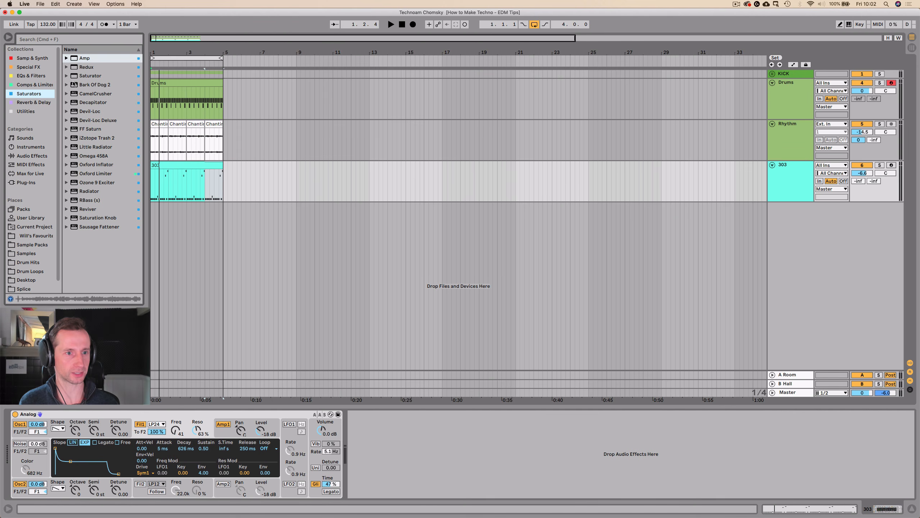
pyautogui.click(31, 156)
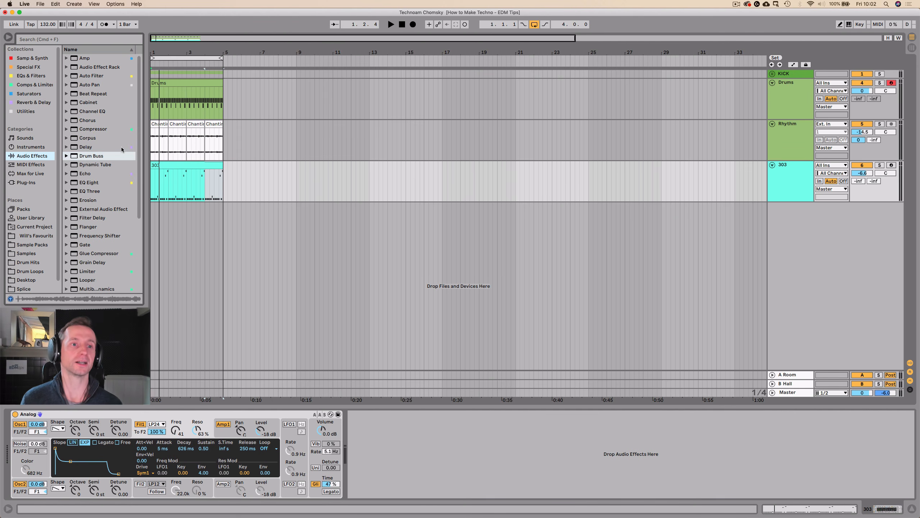
pyautogui.scroll(-5, 122, 149)
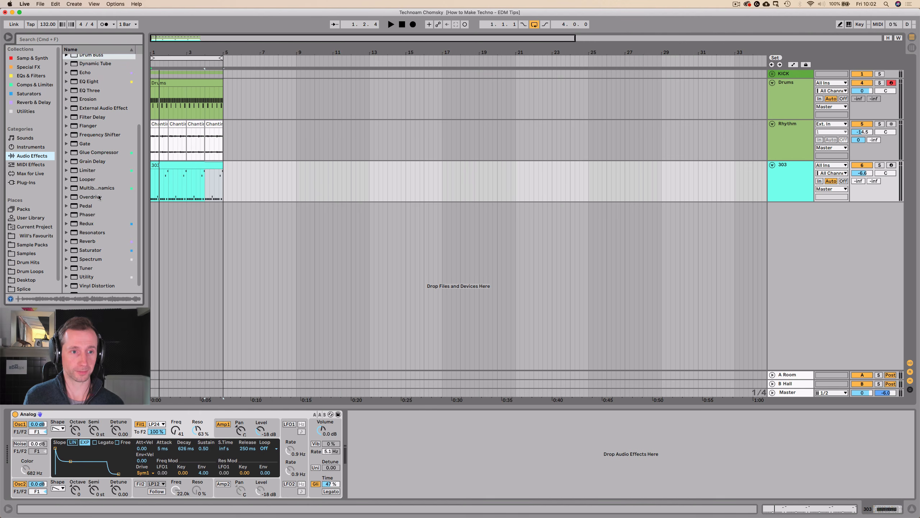
pyautogui.click(99, 197)
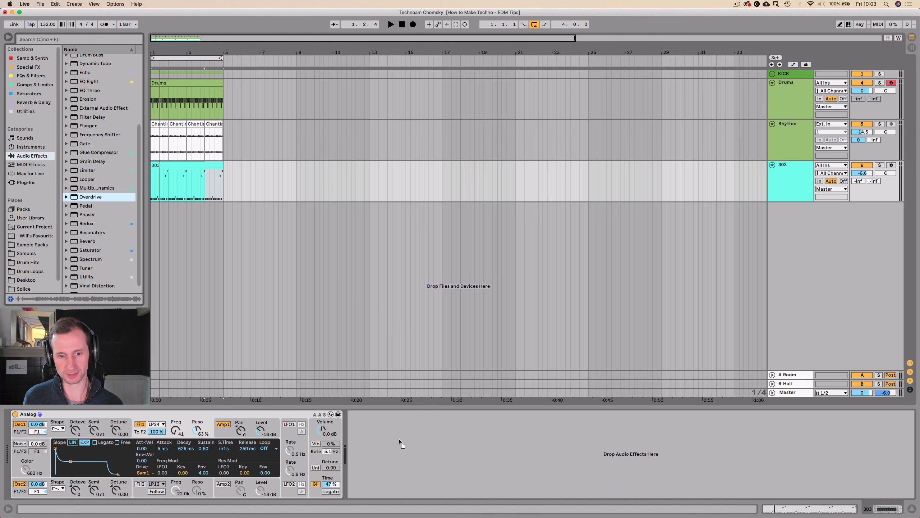
pyautogui.moveTo(400, 441); pyautogui.dragTo(397, 443)
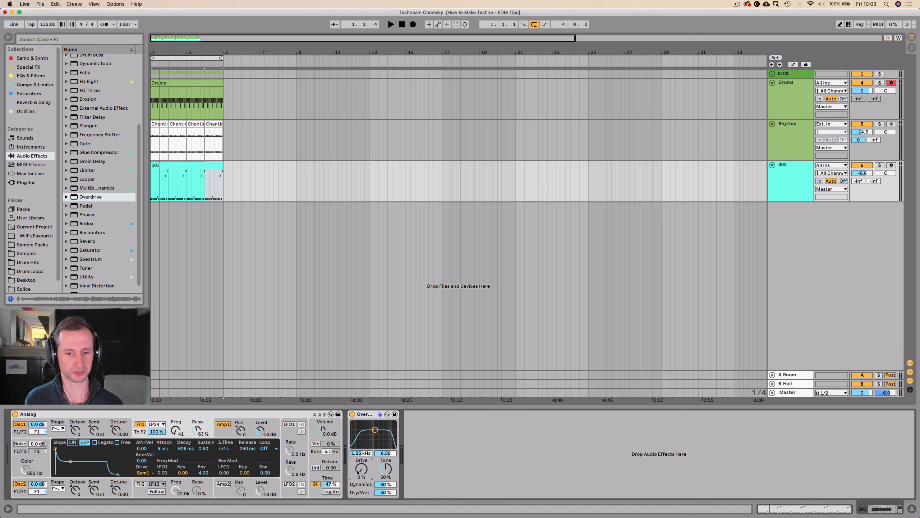
# Set the Overdrive's drive to 44% during playback and lower the 303 track's volume to -8.9 dB.
pyautogui.press('space')
pyautogui.moveTo(361, 472); pyautogui.dragTo(361, 456)
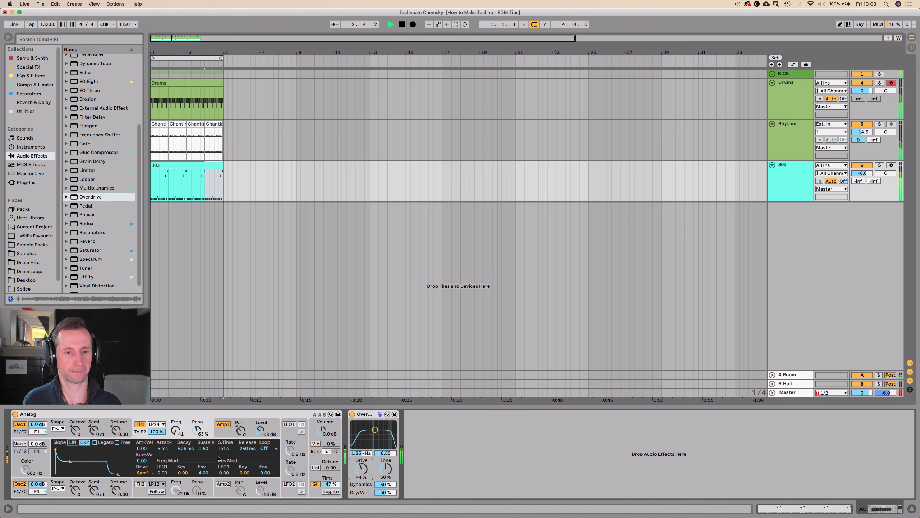
pyautogui.moveTo(863, 173); pyautogui.dragTo(863, 180)
pyautogui.press('space')
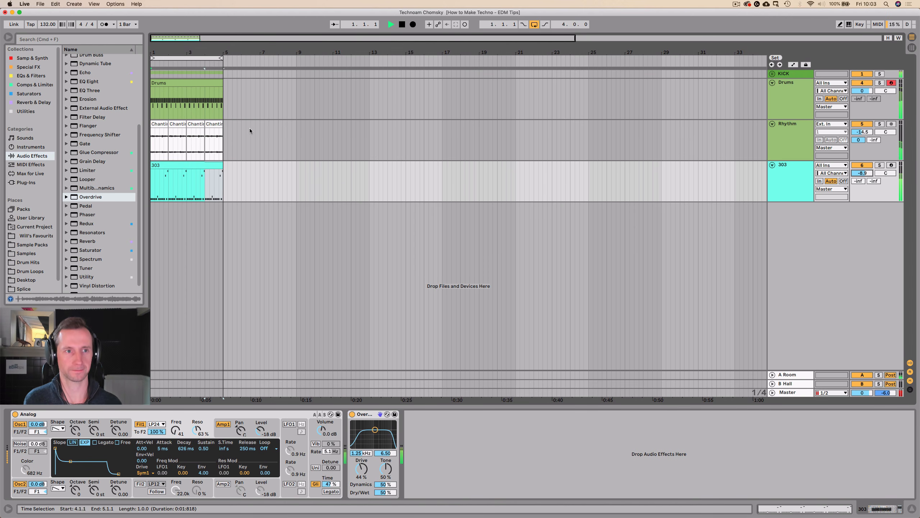
# Add a Delay after Overdrive on the 303 track, with Ping Pong enabled, 13% feedback and 25% dry/wet.
pyautogui.click(34, 102)
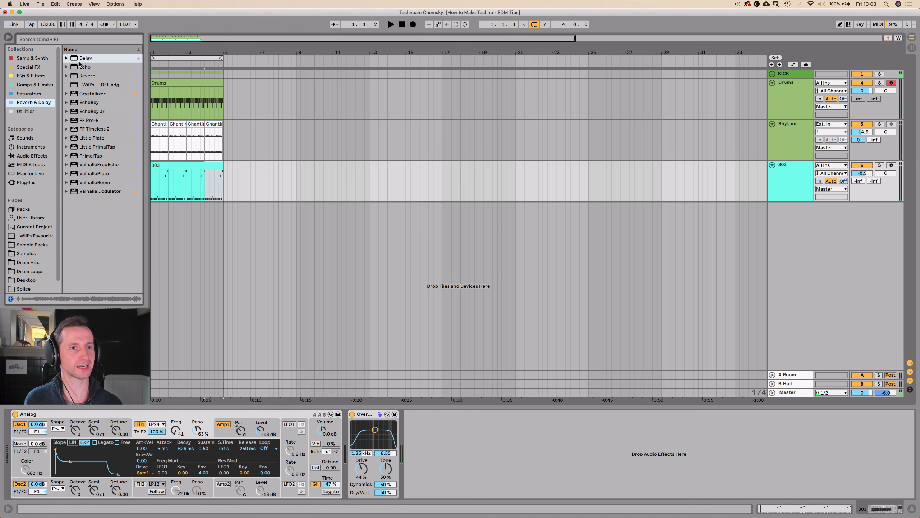
pyautogui.moveTo(431, 448); pyautogui.dragTo(433, 449)
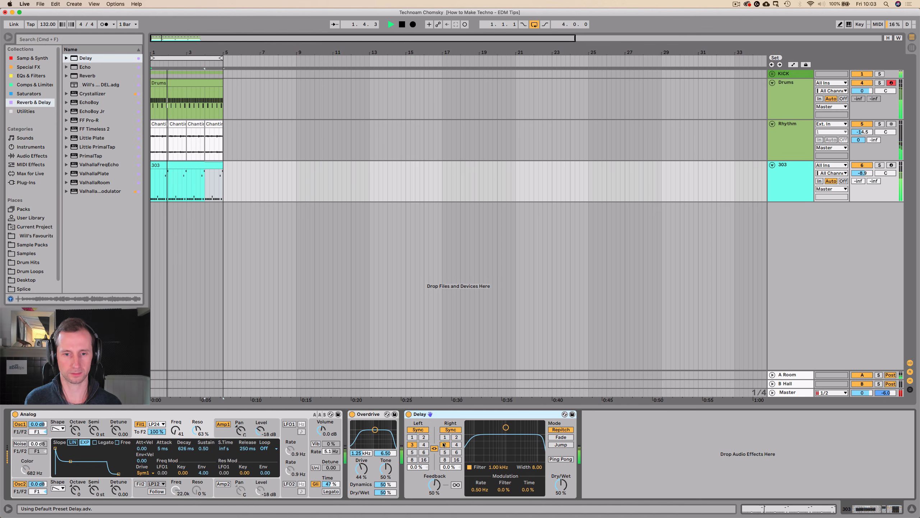
pyautogui.press('space')
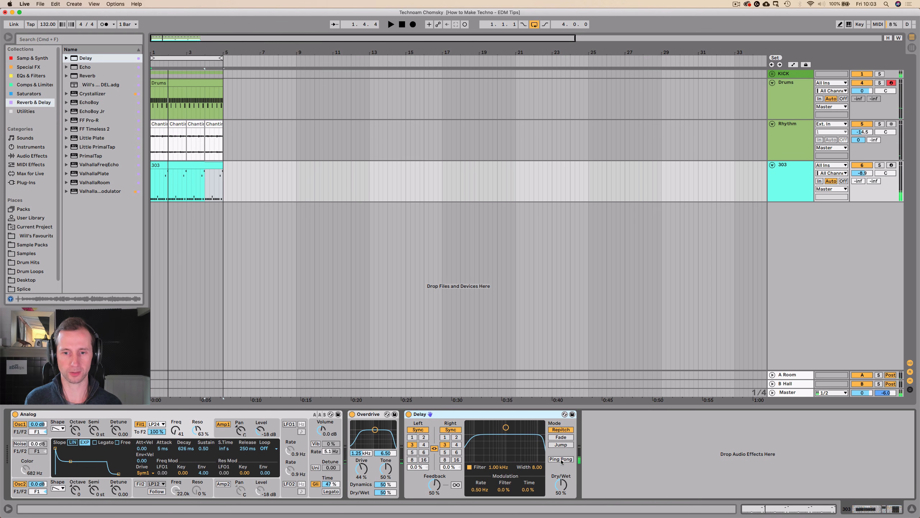
pyautogui.click(561, 460)
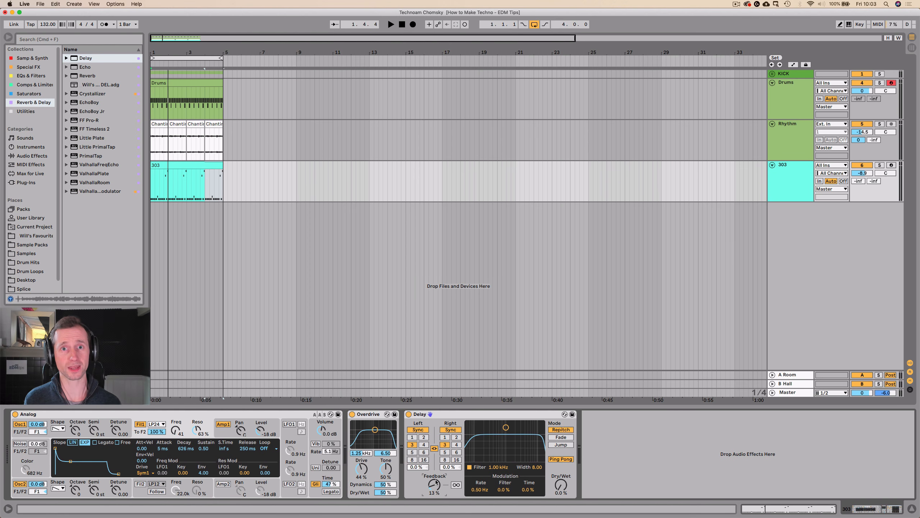
pyautogui.press('space')
pyautogui.moveTo(561, 485)
pyautogui.mouseDown()
pyautogui.moveTo(561, 475)
pyautogui.moveTo(561, 484)
pyautogui.mouseUp()
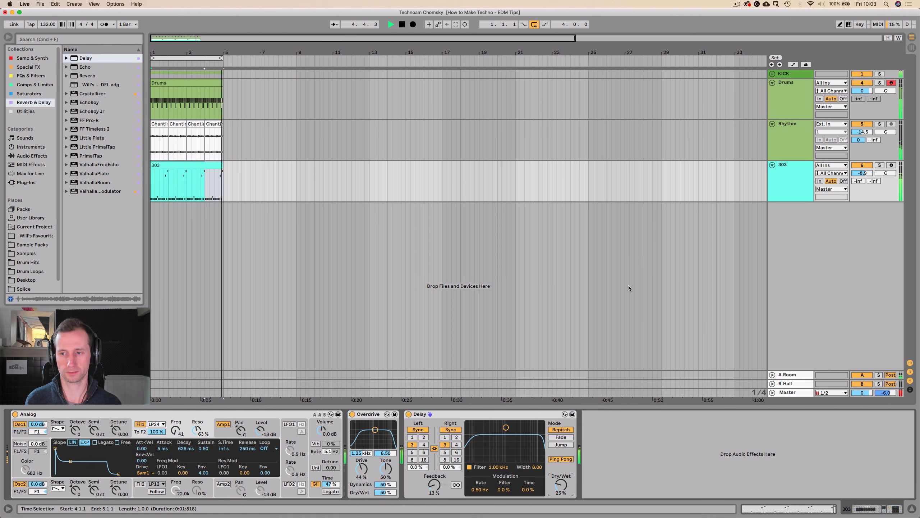
# Select the KICK, Drums, Rhythm and 303 tracks in the mixer and lower their volumes together, with KICK at -6.9 dB and 303 at -15.8 dB.
pyautogui.press('Tab')
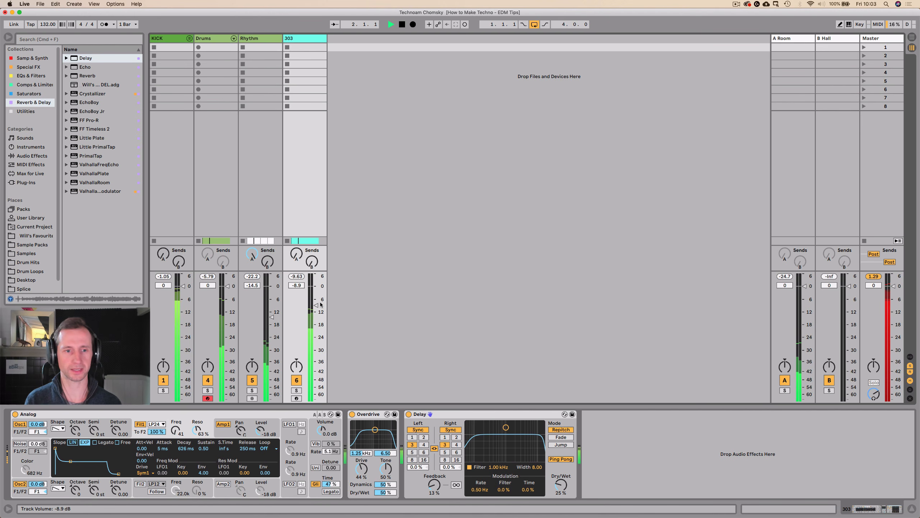
pyautogui.press('space')
pyautogui.click(178, 39)
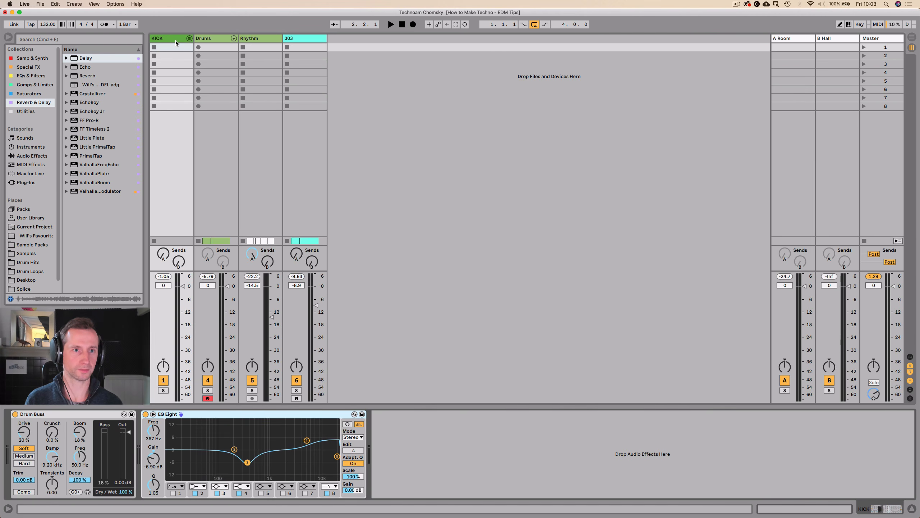
pyautogui.click(175, 38)
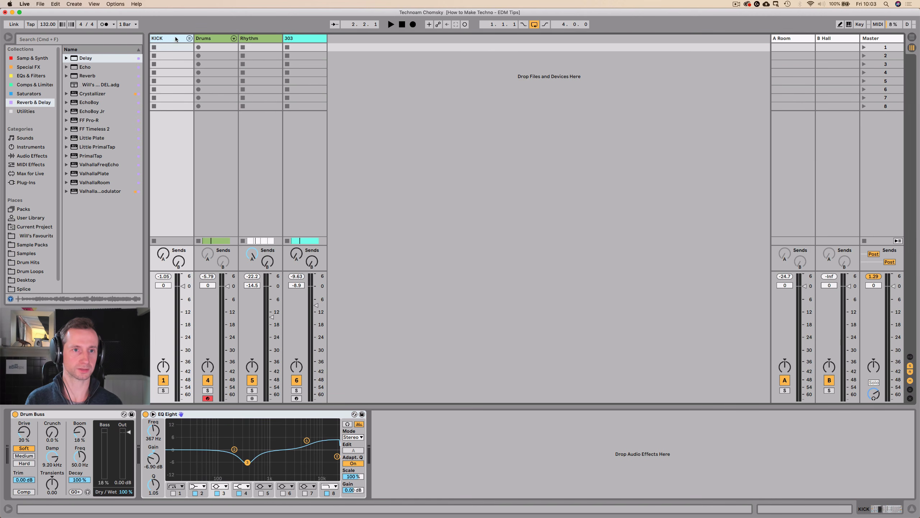
pyautogui.click(218, 38)
pyautogui.click(259, 38)
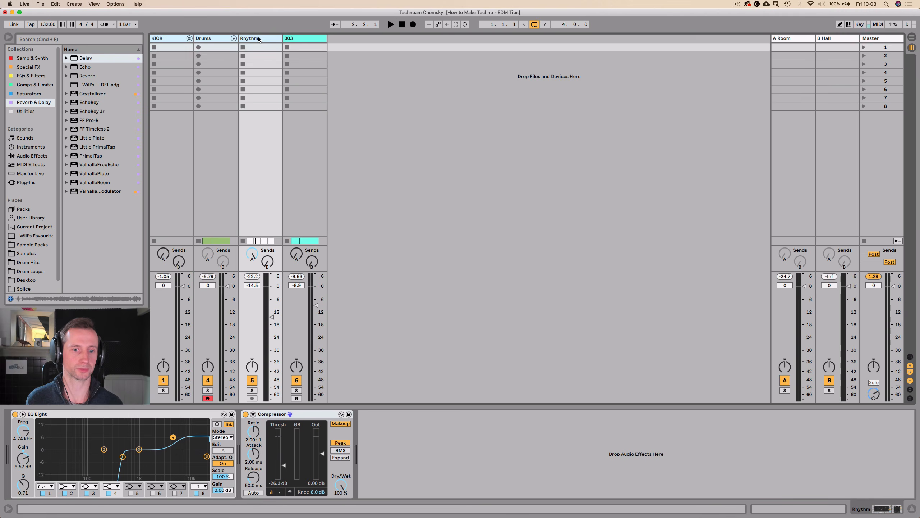
pyautogui.click(308, 36)
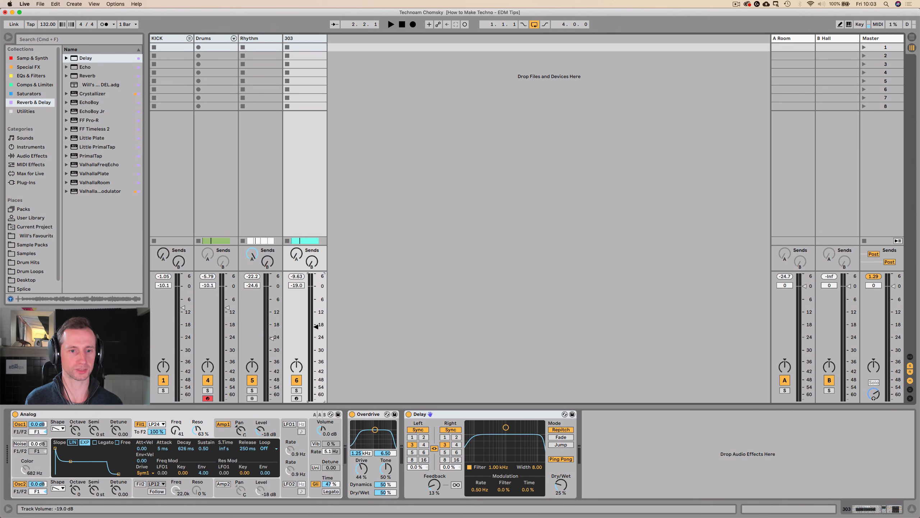
pyautogui.press('space')
pyautogui.moveTo(316, 335); pyautogui.dragTo(316, 319)
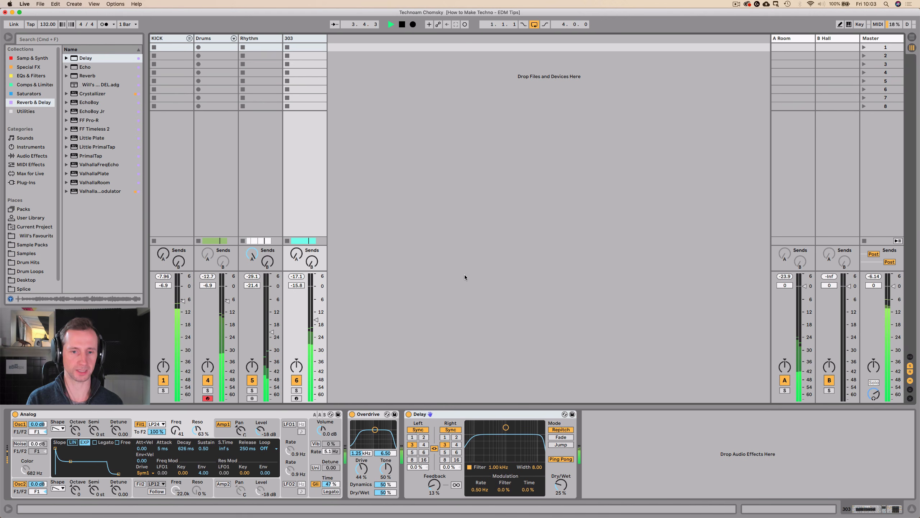
# Return to the arrangement with the 303 clip's notes shown and save the set.
pyautogui.hotkey('shift', 'Tab')
pyautogui.press('Tab')
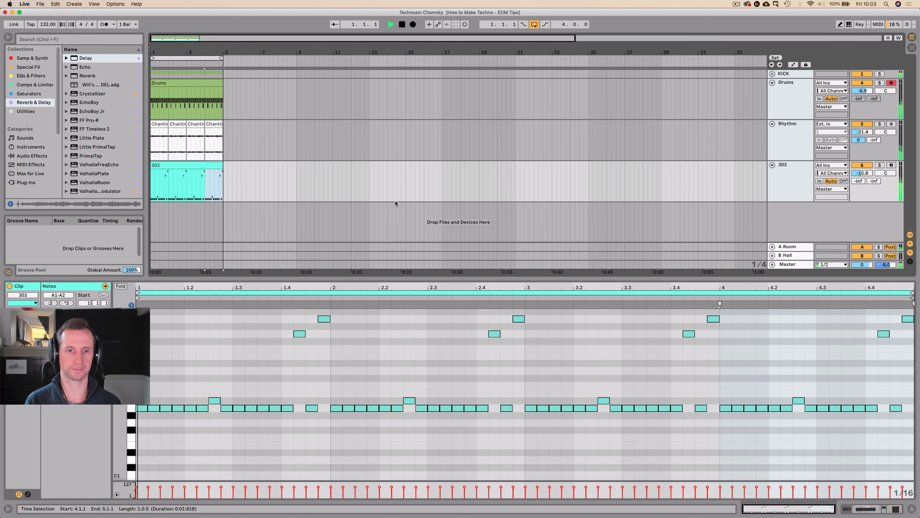
pyautogui.press('super+s')
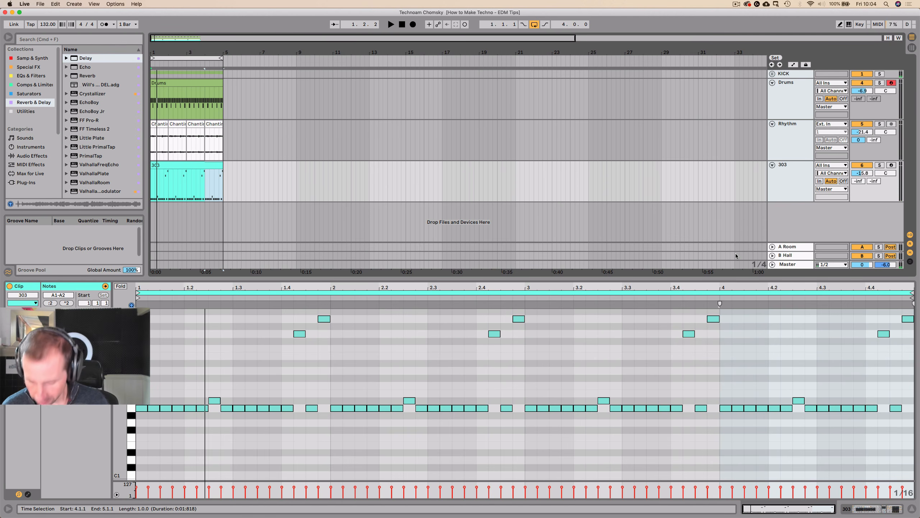
# Insert a new MIDI track below the 303 track and rename it Chord.
pyautogui.click(779, 142)
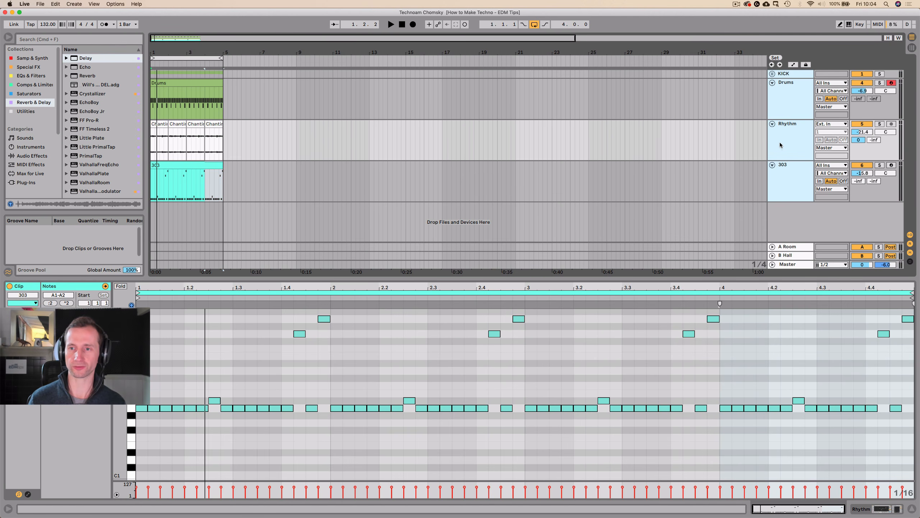
pyautogui.click(788, 174)
pyautogui.click(788, 174)
pyautogui.press('super+shift+t')
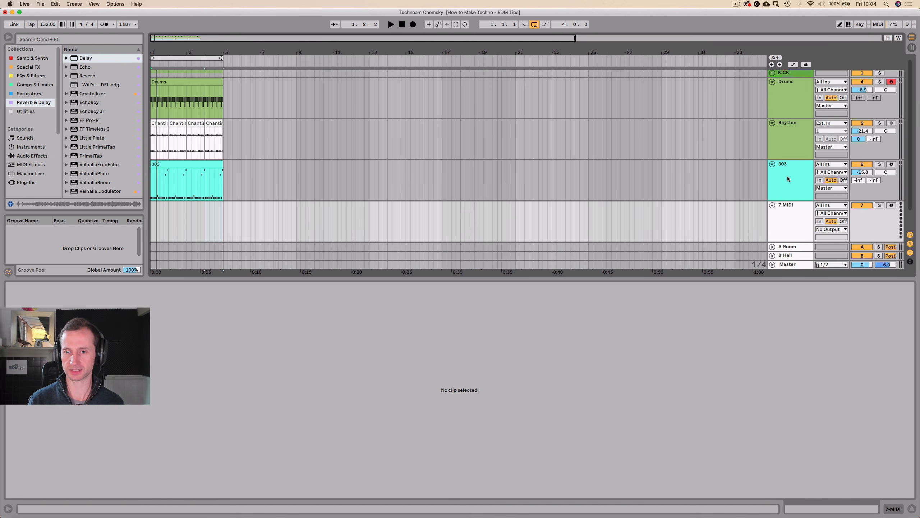
pyautogui.hotkey('shift', 'Tab')
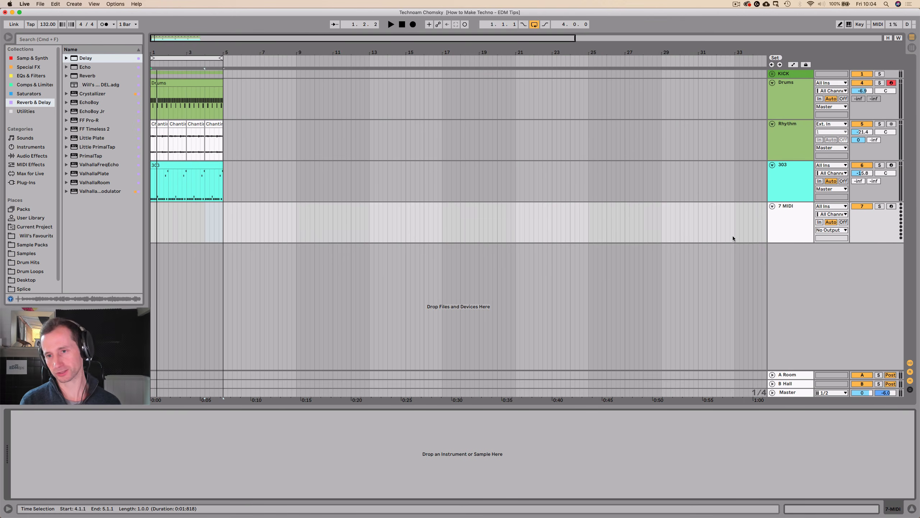
pyautogui.click(800, 218)
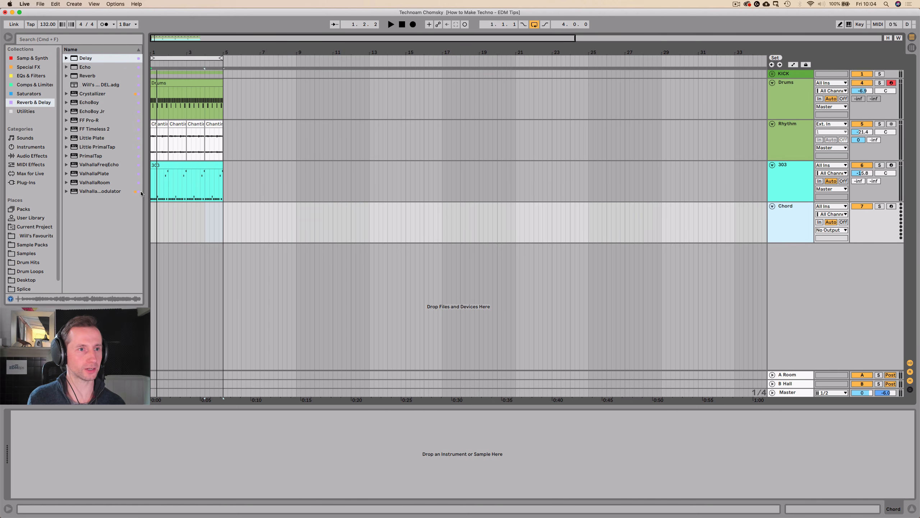
# Load an empty Simpler onto the Chord track.
pyautogui.click(21, 58)
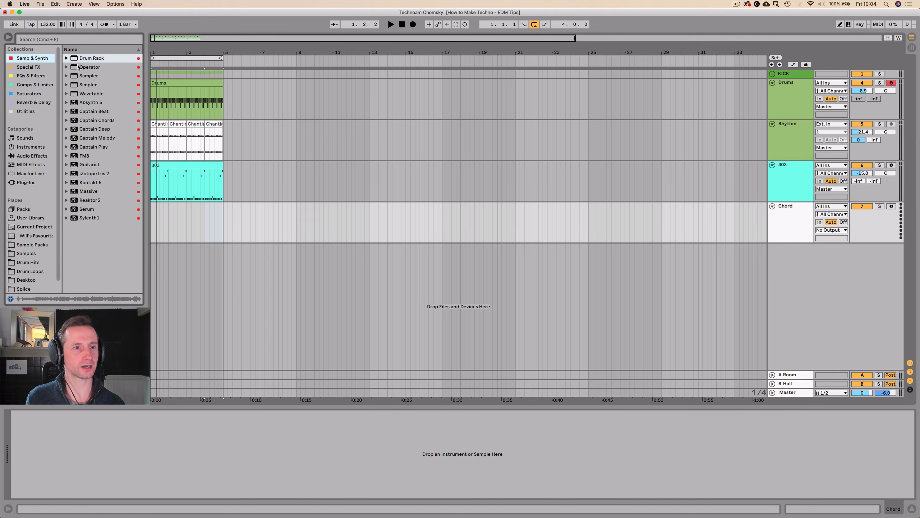
pyautogui.click(83, 87)
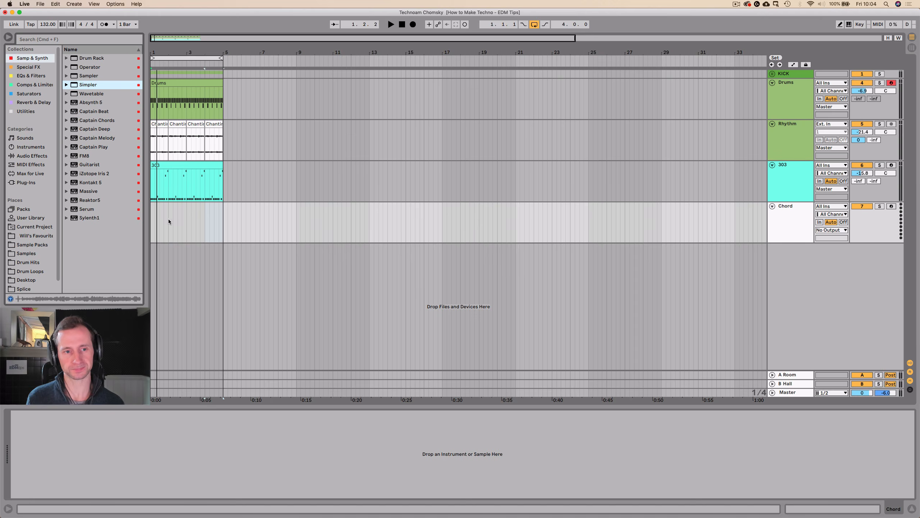
pyautogui.press('Return')
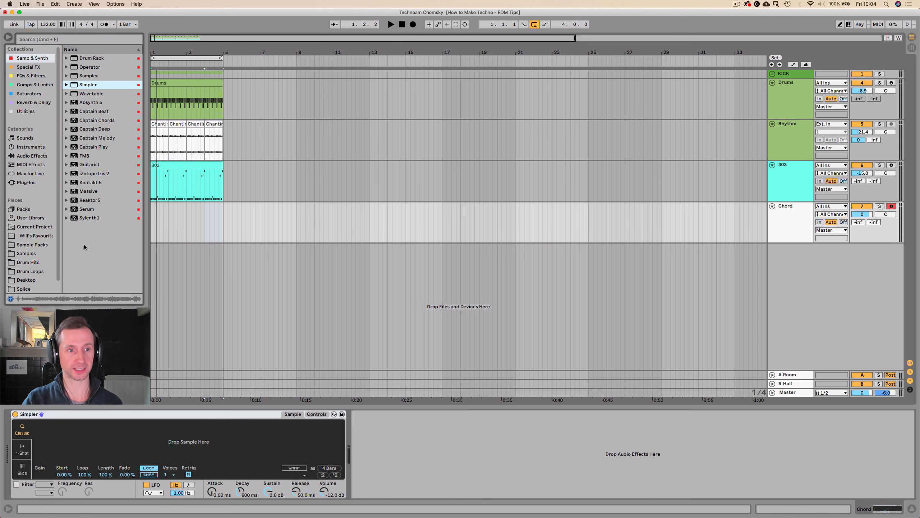
# Browse the Samples folder and expand its Keys and Organ subfolder.
pyautogui.scroll(-1, 30, 253)
pyautogui.click(31, 245)
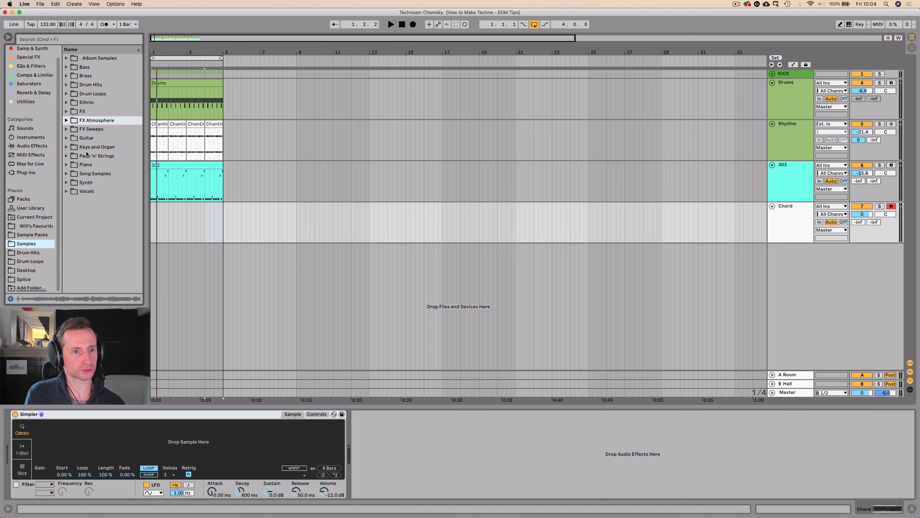
pyautogui.click(85, 171)
pyautogui.press('Up')
pyautogui.press('Up')
pyautogui.press('Up')
pyautogui.press('Right')
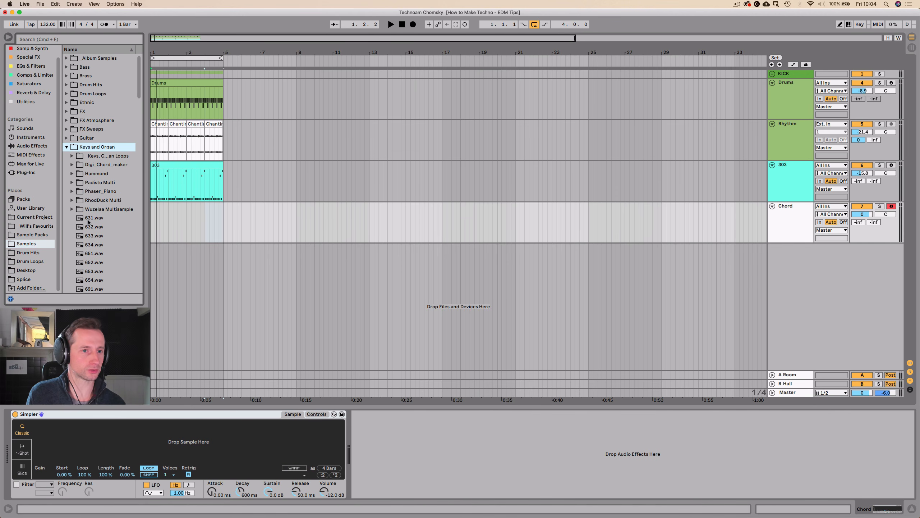
# Audition the numbered WAV samples in the Keys and Organ folder, including 694.wav and its neighbours.
pyautogui.click(88, 220)
pyautogui.scroll(-3, 109, 201)
pyautogui.press('Down')
pyautogui.click(98, 214)
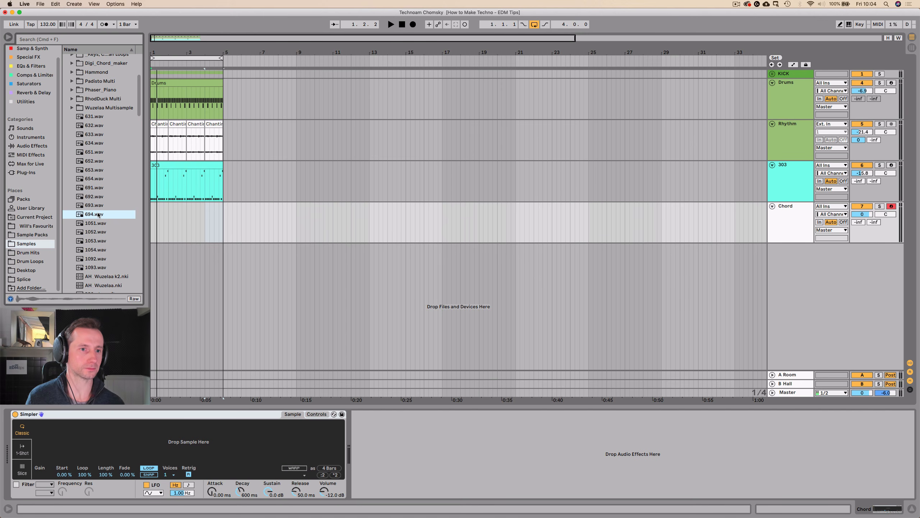
pyautogui.press('Down')
pyautogui.press('Down')
pyautogui.press('Up')
# Compare 694.wav with the samples just above it and load 694.wav into the Chord track's Simpler.
pyautogui.press('Up')
pyautogui.scroll(-1, 97, 214)
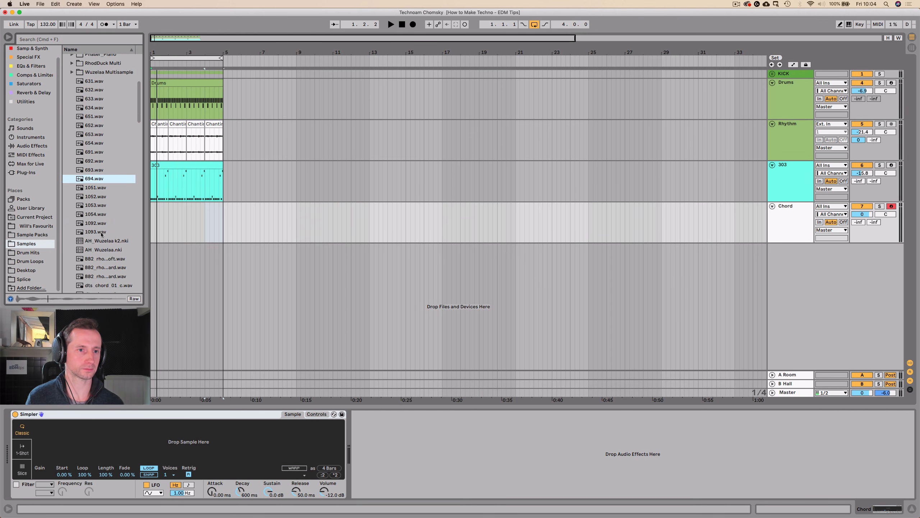
pyautogui.click(95, 172)
pyautogui.press('Up')
pyautogui.press('Down')
pyautogui.click(96, 178)
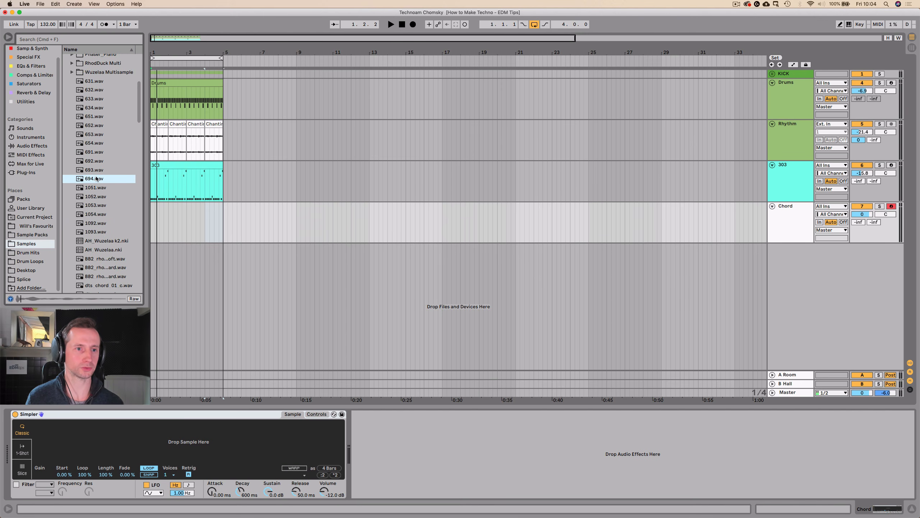
pyautogui.press('Up')
pyautogui.press('Up')
pyautogui.press('Down')
pyautogui.press('Down')
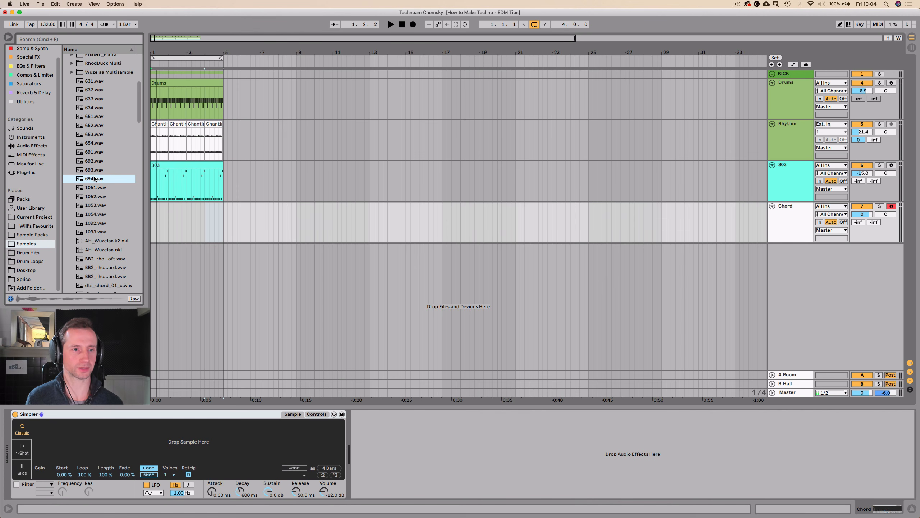
pyautogui.moveTo(96, 178); pyautogui.dragTo(117, 435)
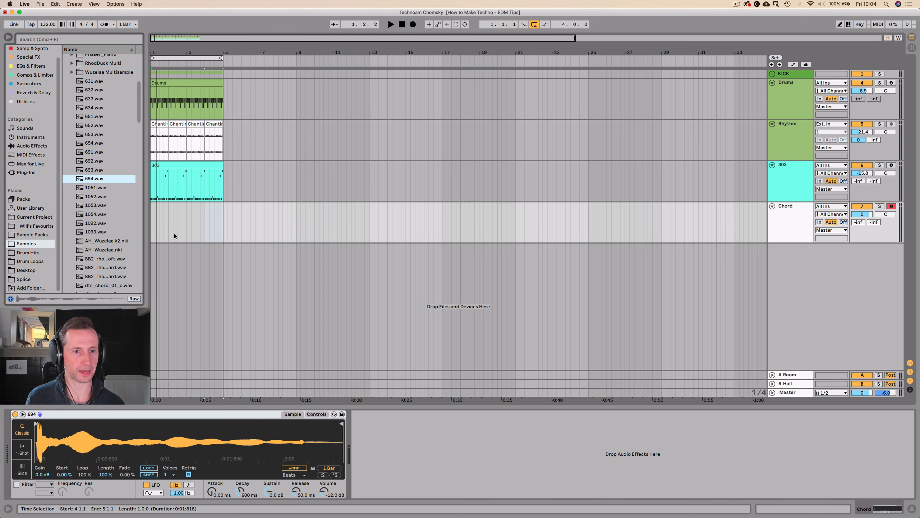
# Create an empty four-bar MIDI clip on the Chord track from 1.1.1 to 5.1.1 and open its notes.
pyautogui.moveTo(221, 220); pyautogui.dragTo(150, 225)
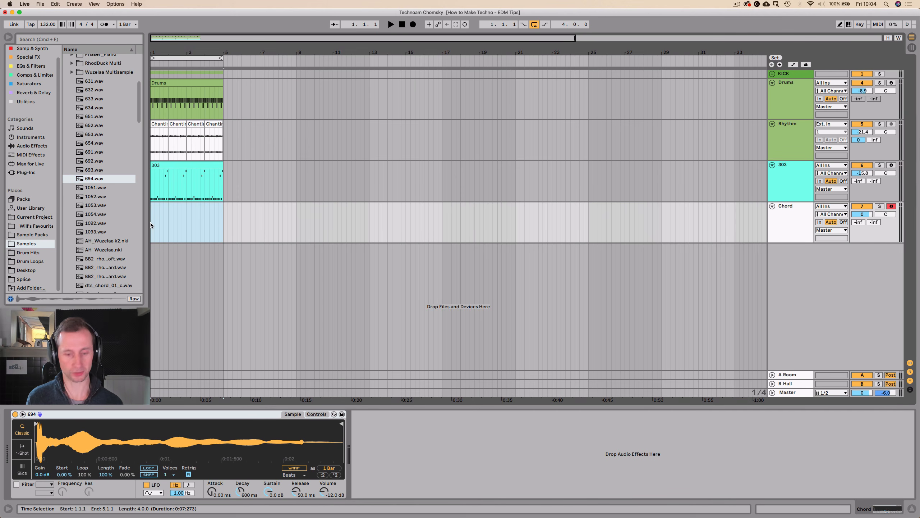
pyautogui.press('super+shift+m')
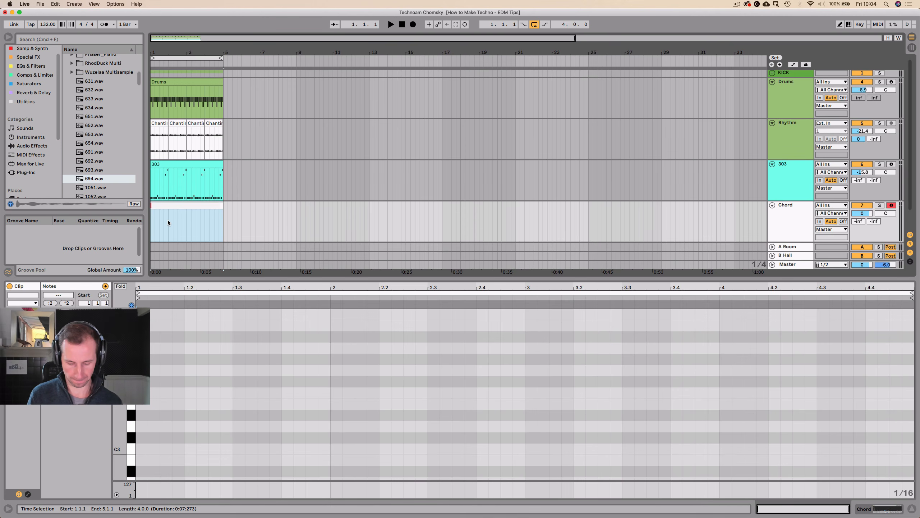
pyautogui.doubleClick(166, 206)
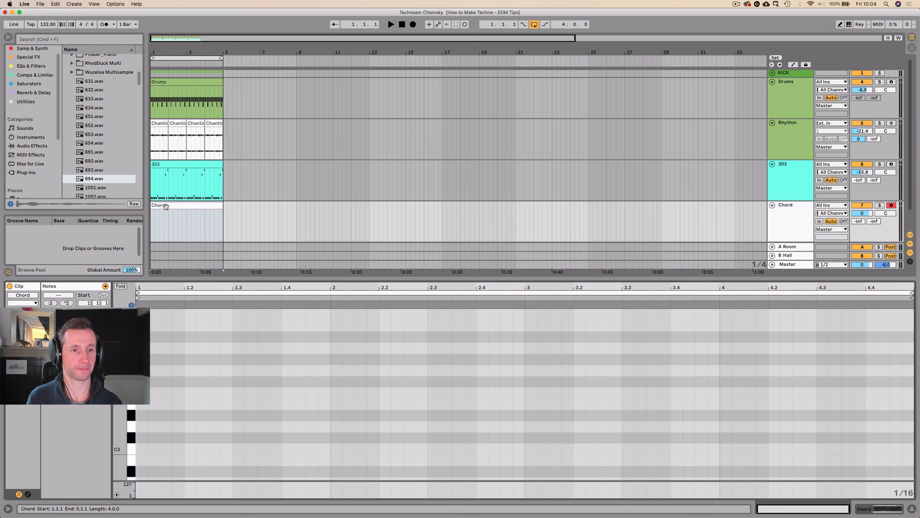
# Enter a sixteenth-note A minor chord of A3, C4 and E4 at the start of the Chord clip.
pyautogui.click(130, 371)
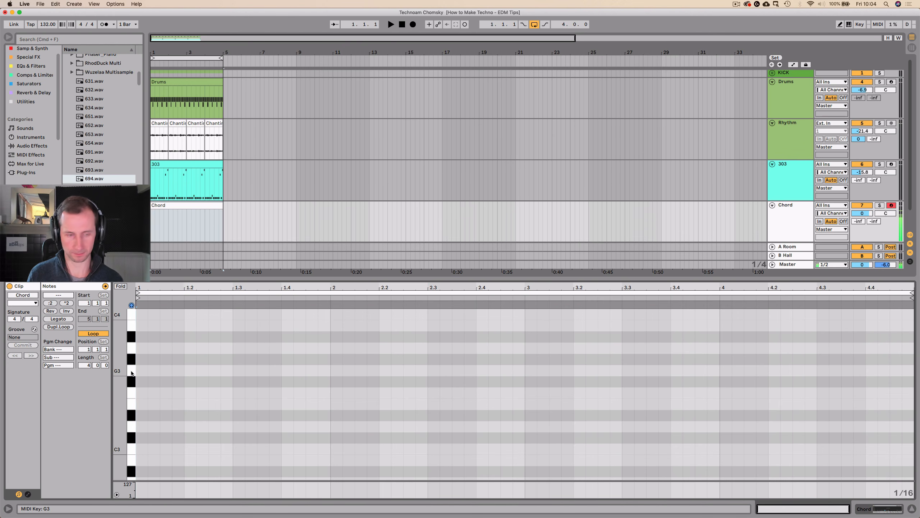
pyautogui.click(130, 350)
pyautogui.doubleClick(142, 350)
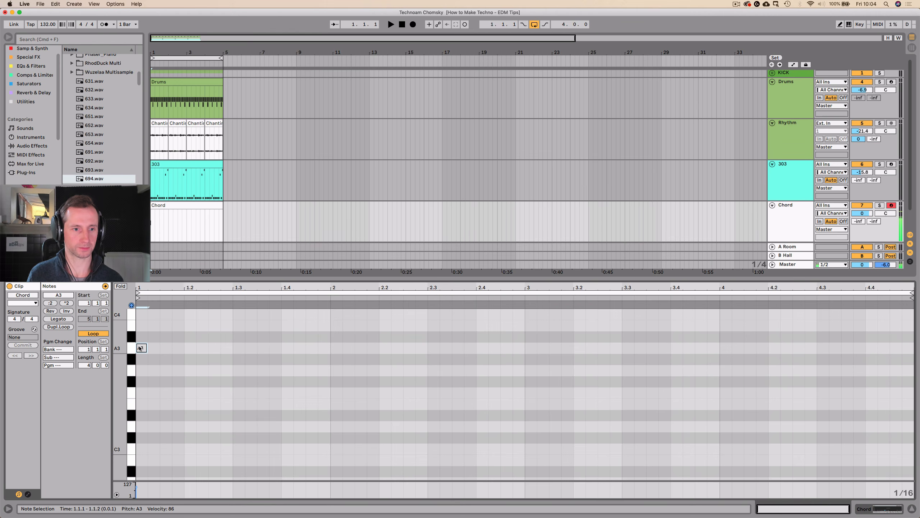
pyautogui.scroll(3, 138, 348)
pyautogui.doubleClick(141, 346)
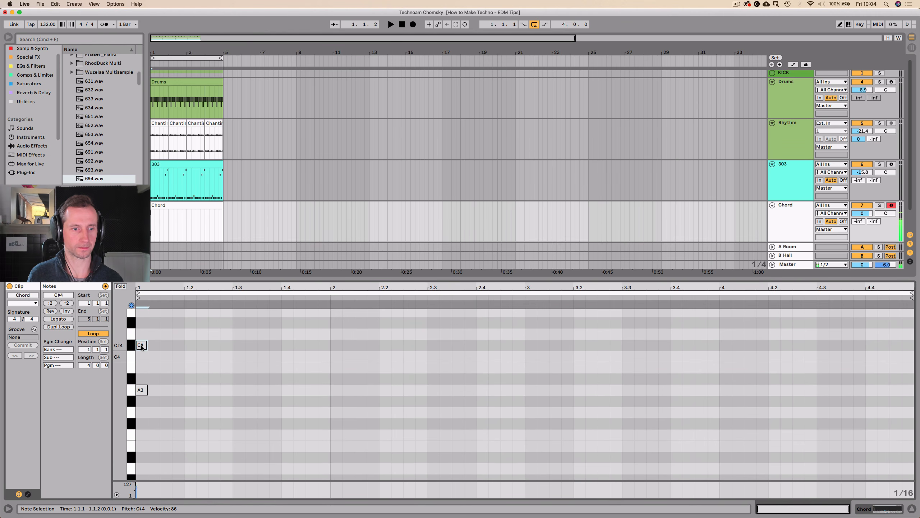
pyautogui.scroll(2, 139, 345)
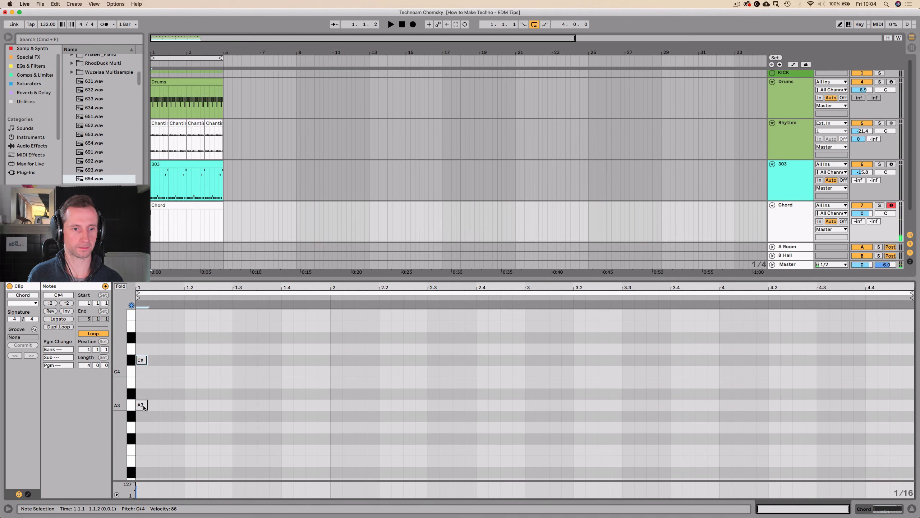
pyautogui.doubleClick(141, 327)
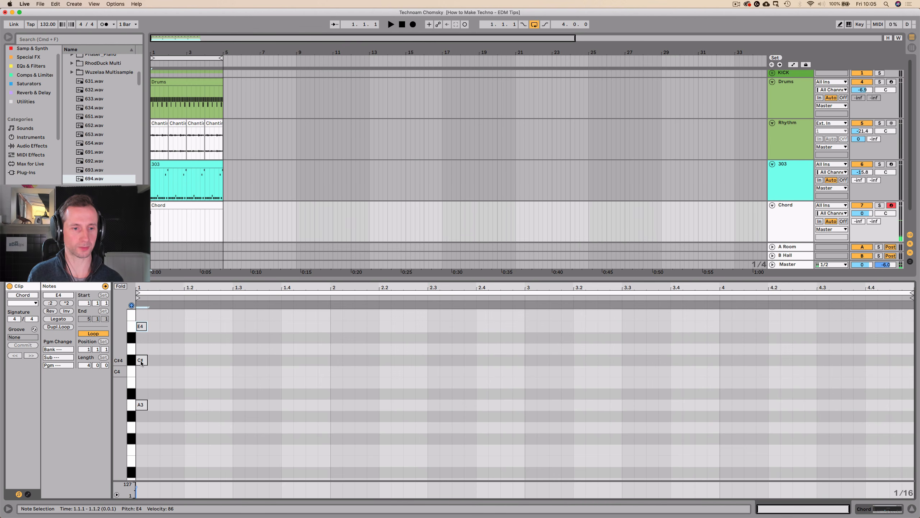
pyautogui.click(141, 364)
pyautogui.press('Down')
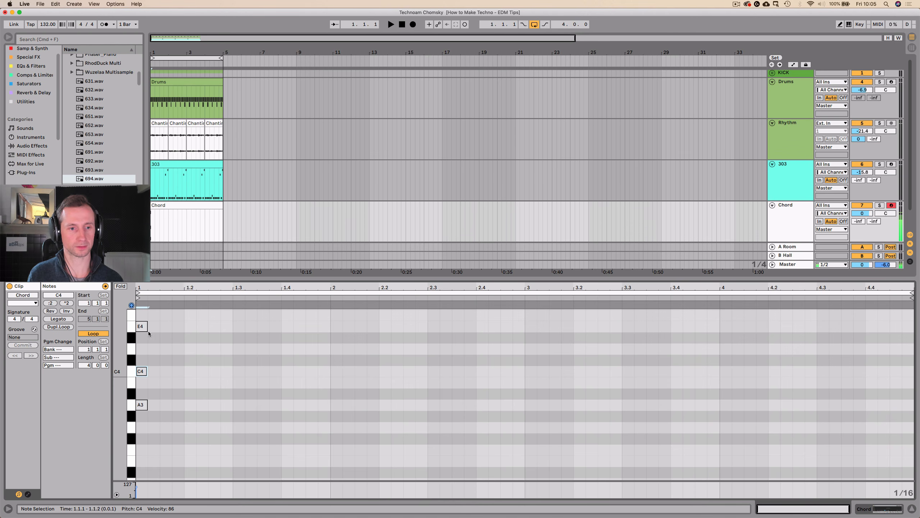
# Duplicate the whole A minor chord on consecutive sixteenths from the clip's start up to 2.2.
pyautogui.moveTo(150, 412); pyautogui.dragTo(140, 325)
pyautogui.press('super+d')
pyautogui.press('super+d')
pyautogui.press('super+d')
pyautogui.press('super+d')
pyautogui.press('super+d')
pyautogui.press('super+d')
pyautogui.press('super+d')
pyautogui.press('super+d')
pyautogui.press('super+d')
pyautogui.press('super+d')
pyautogui.press('super+d')
pyautogui.press('super+d')
pyautogui.press('super+d')
pyautogui.press('super+d')
pyautogui.press('super+d')
pyautogui.press('super+d')
pyautogui.press('super+d')
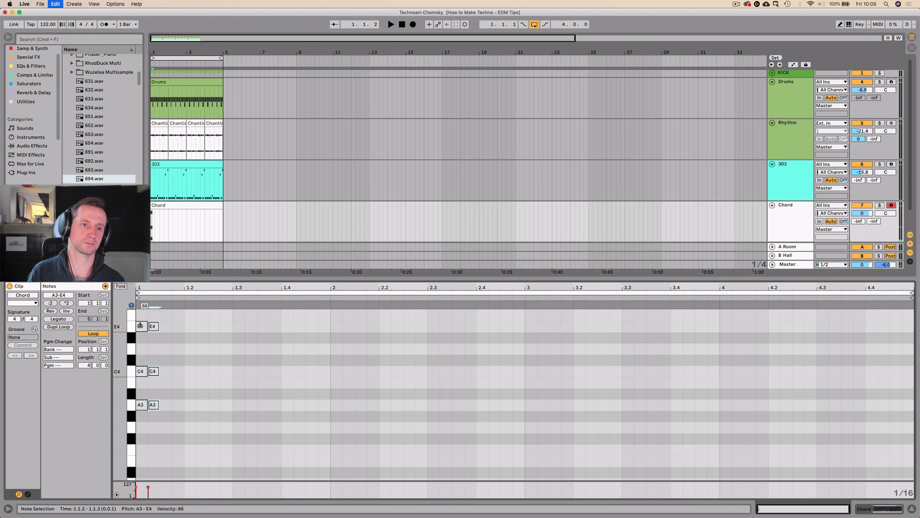
pyautogui.press('super+d')
pyautogui.press('super+d')
# Lower the Chord track's volume to -9.7 dB and set its Simpler to 4 voices, checking by playback.
pyautogui.moveTo(862, 214)
pyautogui.mouseDown()
pyautogui.moveTo(862, 239)
pyautogui.moveTo(863, 228)
pyautogui.mouseUp()
pyautogui.press('space')
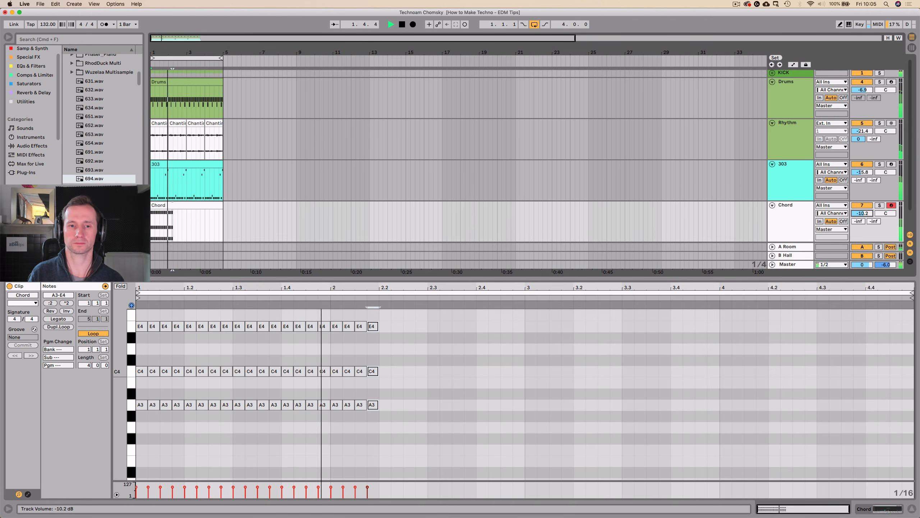
pyautogui.hotkey('shift', 'Tab')
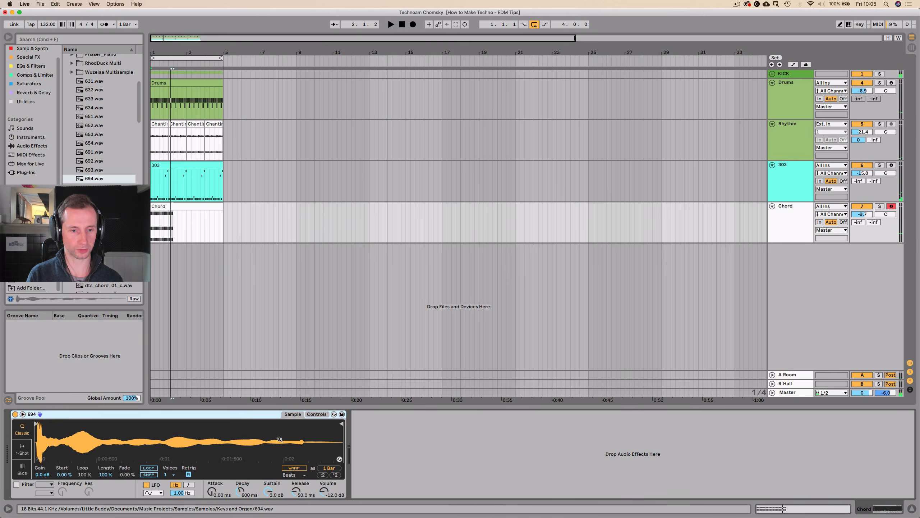
pyautogui.click(172, 476)
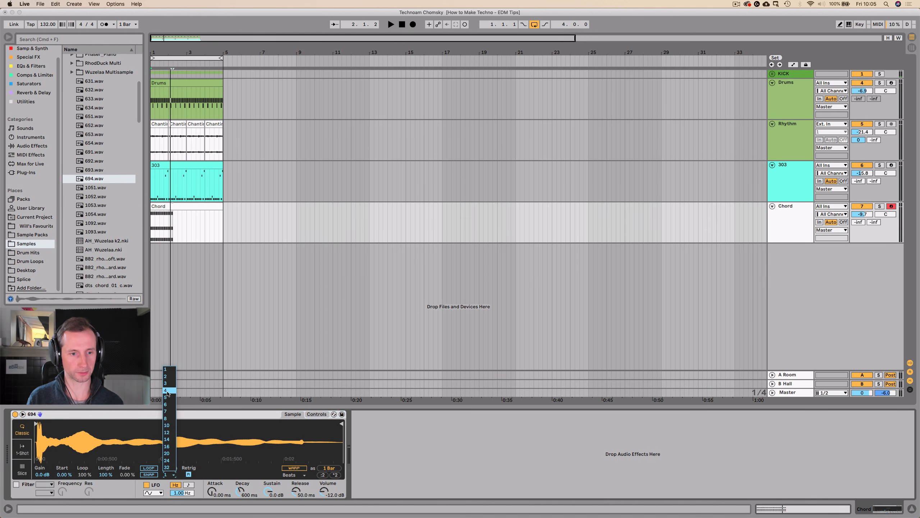
pyautogui.click(167, 392)
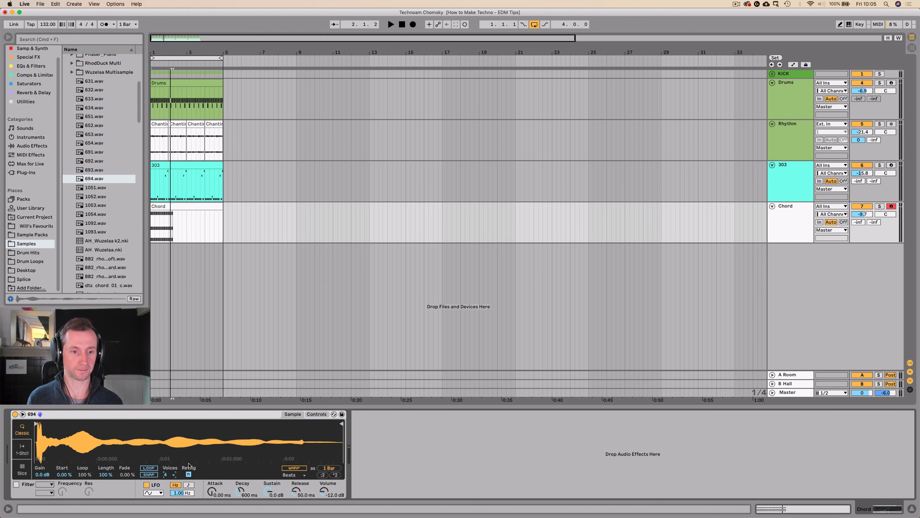
pyautogui.press('space')
# Fill the rest of the four-bar Chord clip with duplicated sixteenth-note chords, and return to the track's devices.
pyautogui.doubleClick(175, 206)
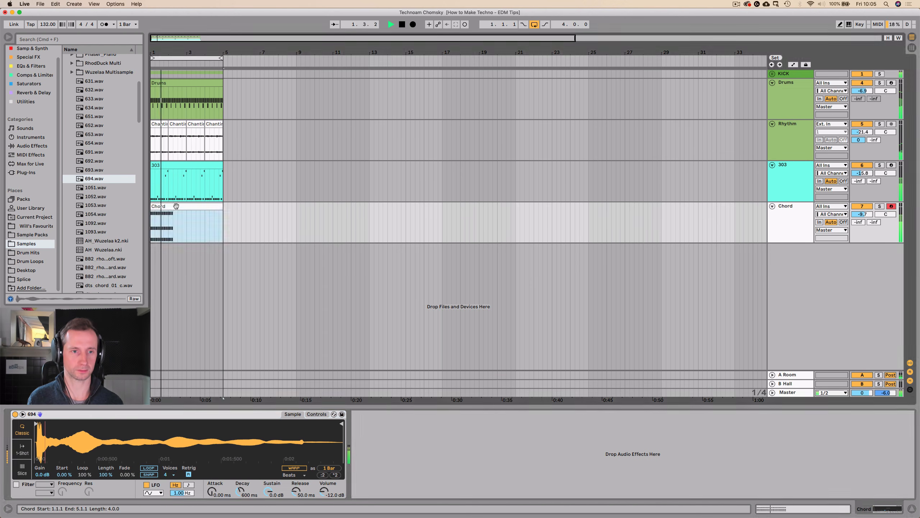
pyautogui.press('space')
pyautogui.moveTo(372, 416); pyautogui.dragTo(358, 326)
pyautogui.press('super+d')
pyautogui.press('super+d')
pyautogui.press('super+d')
pyautogui.press('super+d')
pyautogui.press('super+d')
pyautogui.press('super+d')
pyautogui.press('super+d')
pyautogui.press('super+d')
pyautogui.press('super+d')
pyautogui.press('super+d')
pyautogui.press('super+d')
pyautogui.press('super+d')
pyautogui.press('super+d')
pyautogui.press('super+d')
pyautogui.press('super+d')
pyautogui.press('super+d')
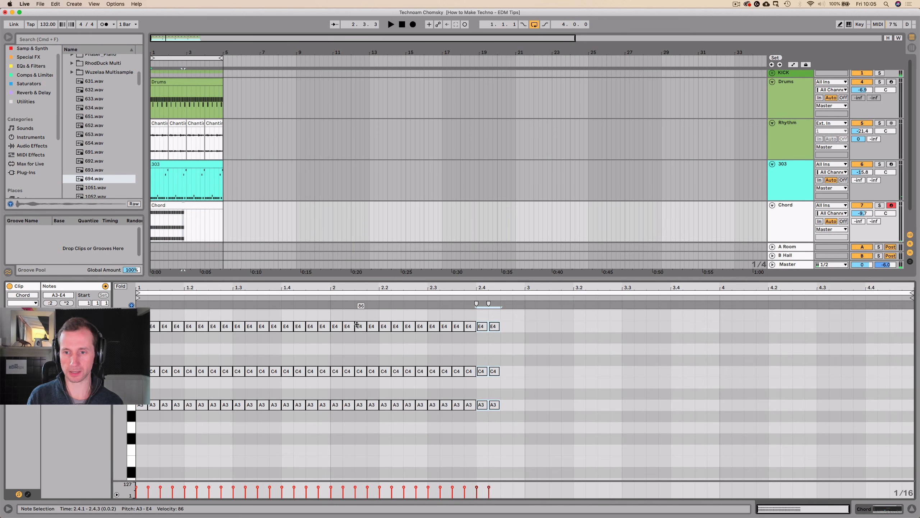
pyautogui.press('super+d')
pyautogui.press('super+d')
pyautogui.press('super+d')
pyautogui.press('super+d')
pyautogui.press('super+d')
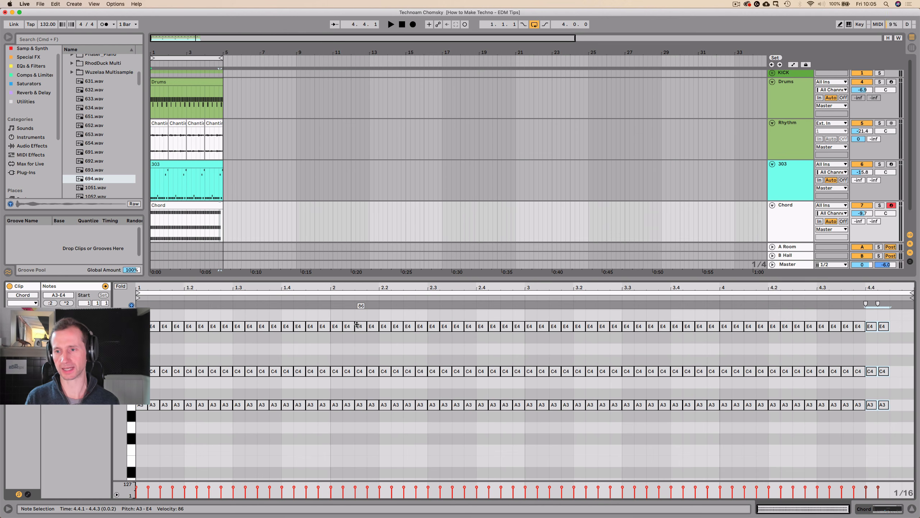
pyautogui.hotkey('shift', 'Tab')
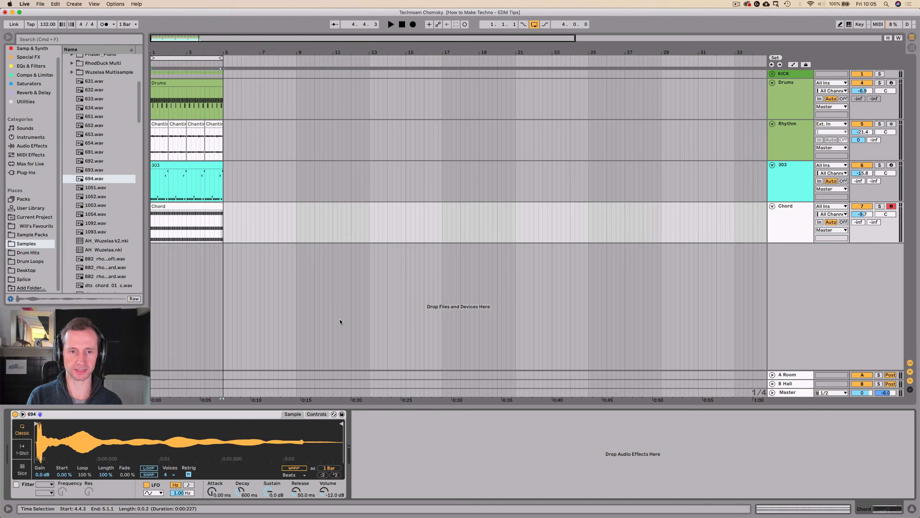
# Colour the Chord track light blue, assign that colour to its clips and play the loop.
pyautogui.rightClick(796, 220)
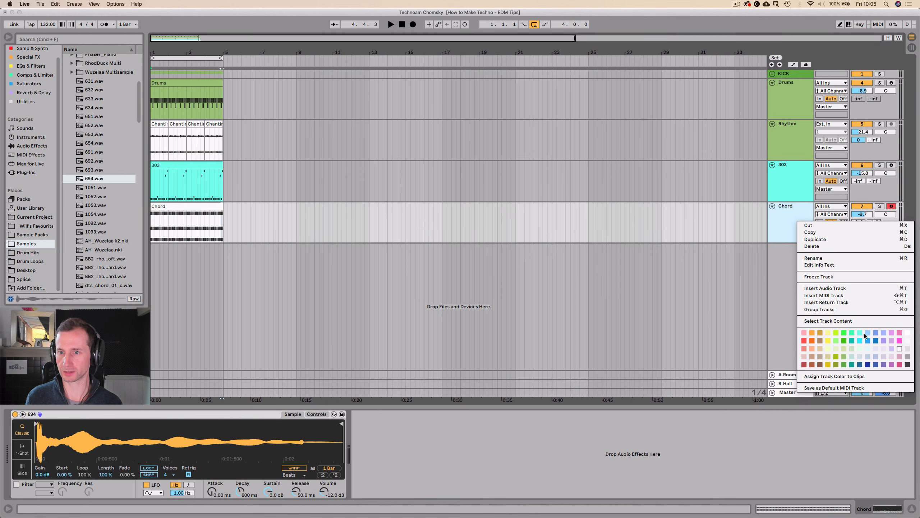
pyautogui.click(868, 334)
pyautogui.rightClick(788, 234)
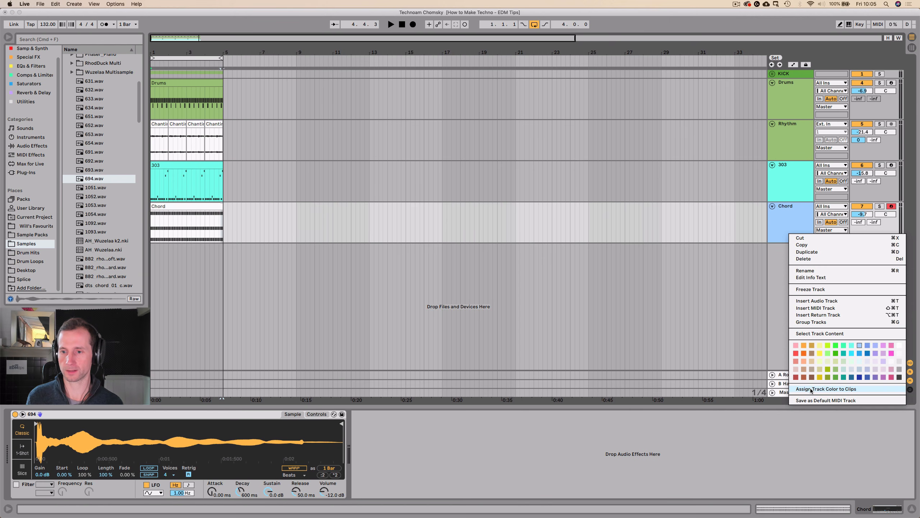
pyautogui.click(826, 389)
pyautogui.press('space')
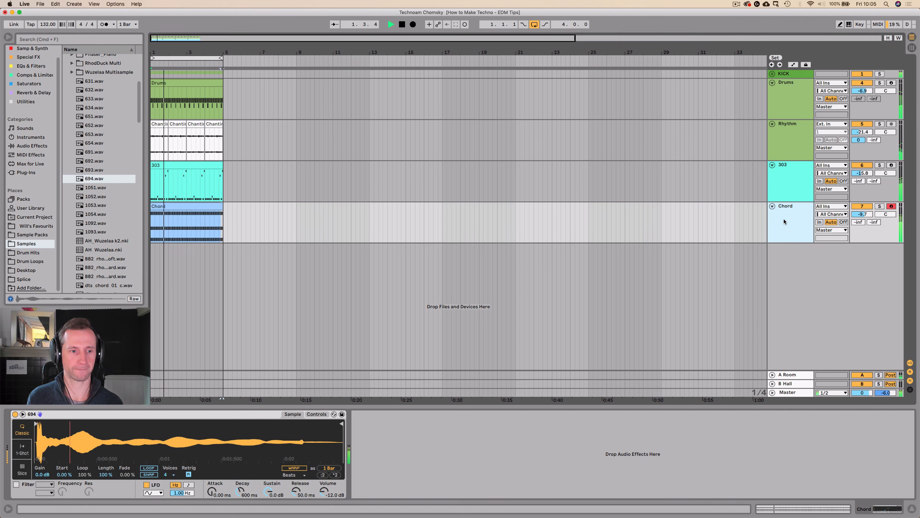
# Group the Chord track's Simpler into an Instrument Rack and duplicate its 694 chain.
pyautogui.press('space')
pyautogui.click(60, 413)
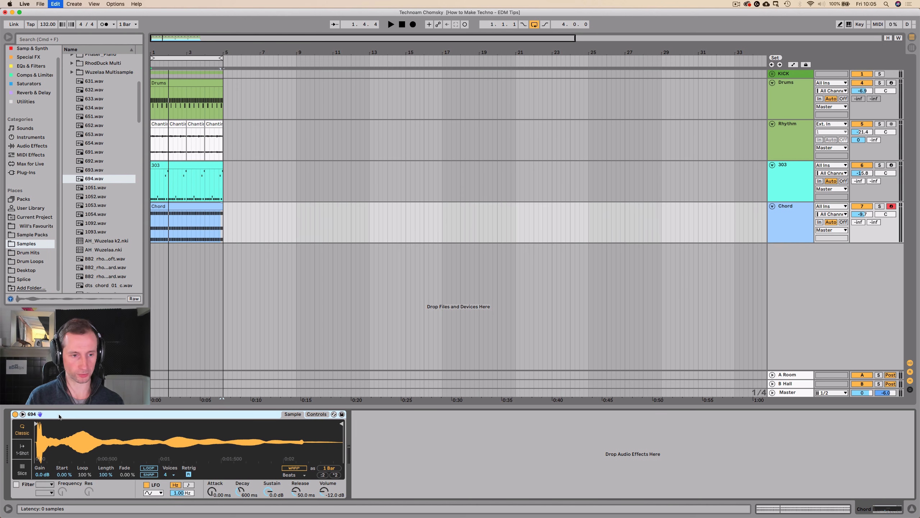
pyautogui.press('super+g')
pyautogui.click(17, 432)
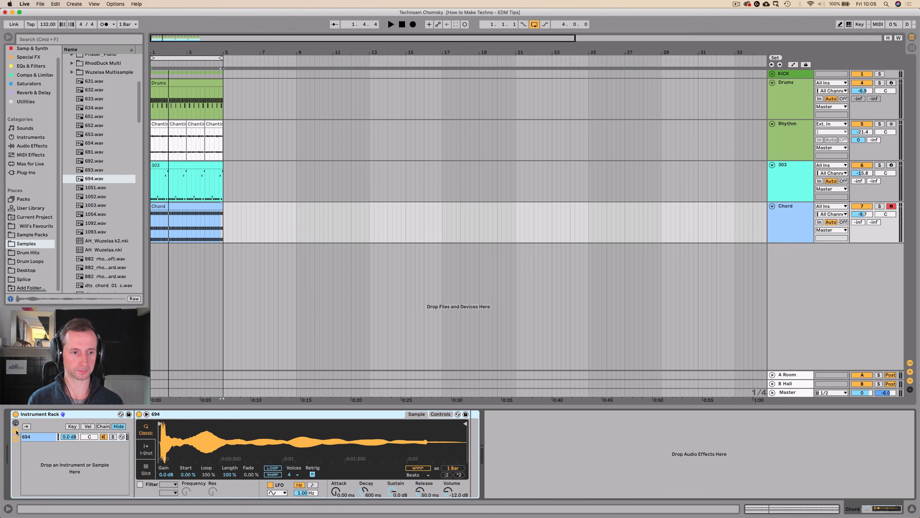
pyautogui.rightClick(37, 438)
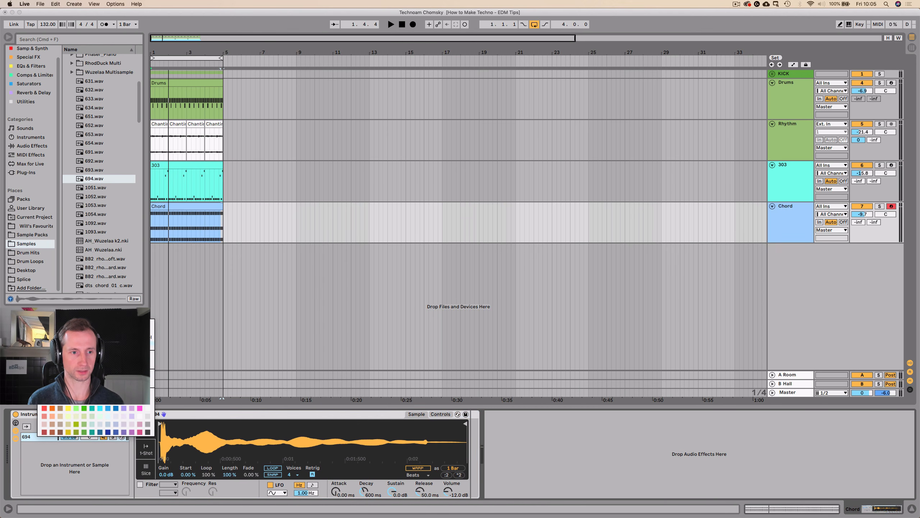
pyautogui.click(62, 345)
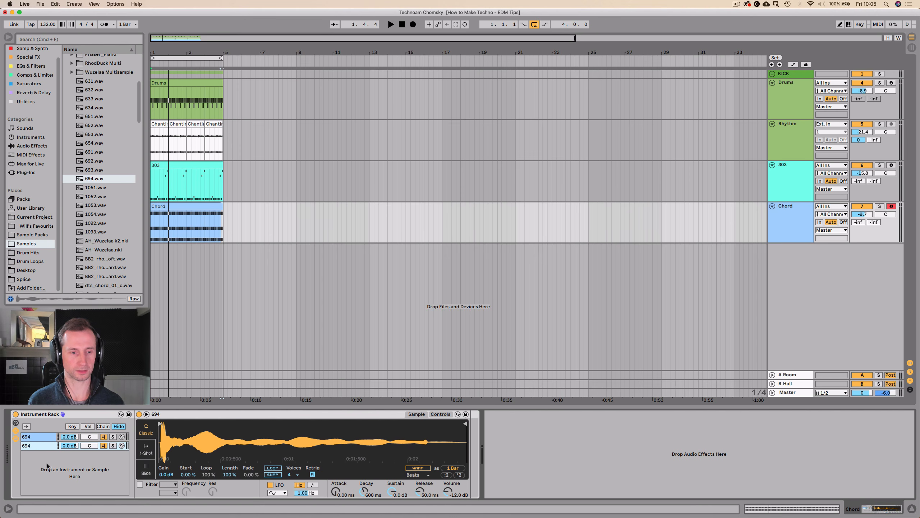
# Listen to the two layered 694 chains, and pan the first to 41L and the second to 41R.
pyautogui.click(40, 441)
pyautogui.click(41, 444)
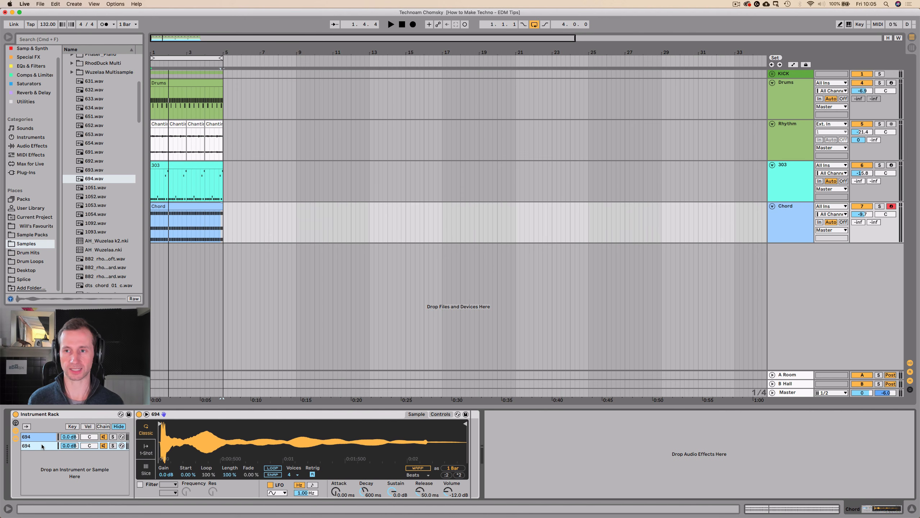
pyautogui.press('space')
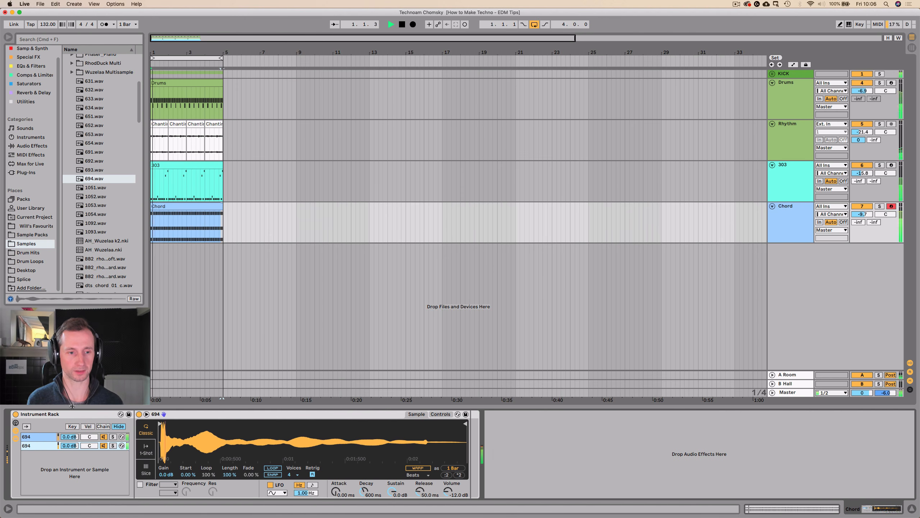
pyautogui.click(34, 443)
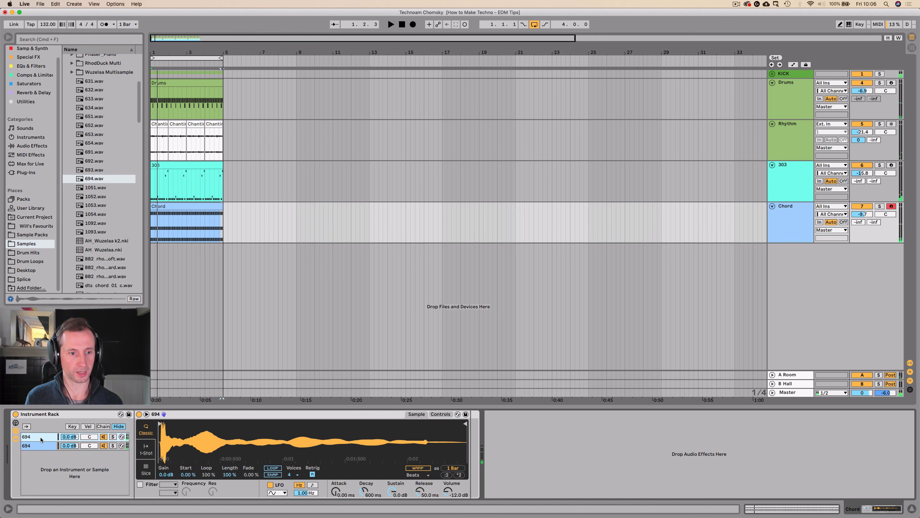
pyautogui.moveTo(86, 444); pyautogui.dragTo(86, 439)
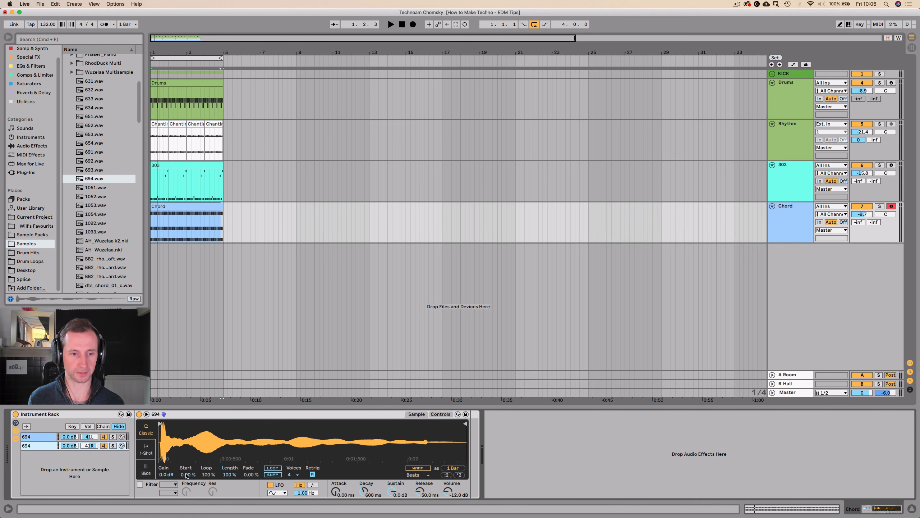
# Convert the second 694 chain's Simpler to a Sampler and detune its sample by +27 ct.
pyautogui.rightClick(365, 414)
pyautogui.click(366, 411)
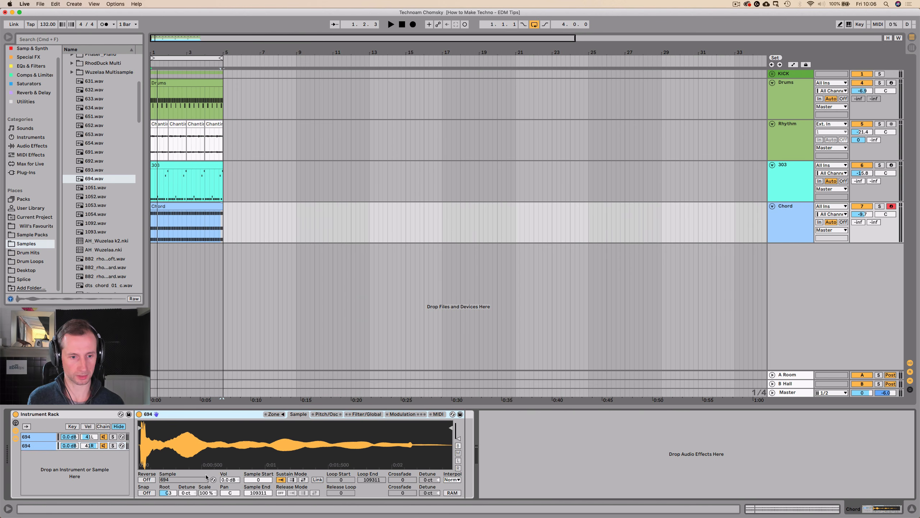
pyautogui.press('space')
pyautogui.moveTo(189, 493); pyautogui.dragTo(188, 474)
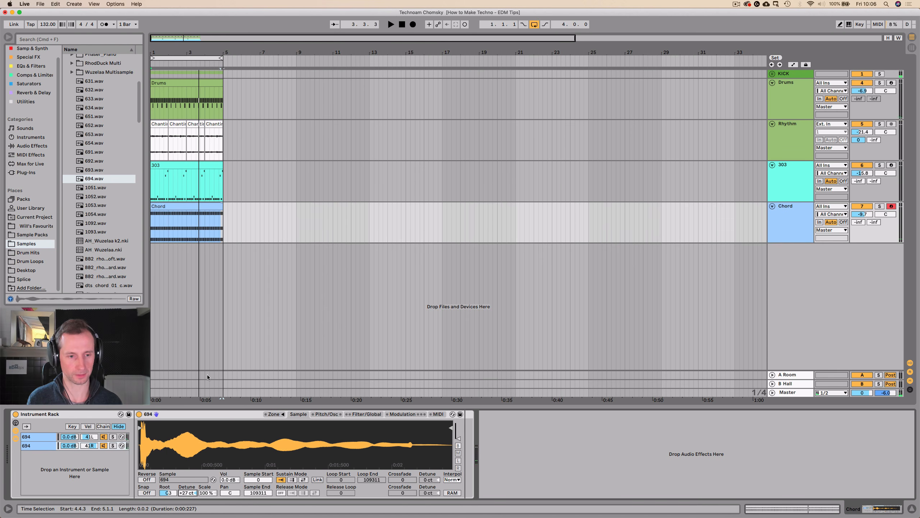
# Move the second chain's sample start to 1299 in the Sampler, comparing both chains and checking by playback.
pyautogui.press('space')
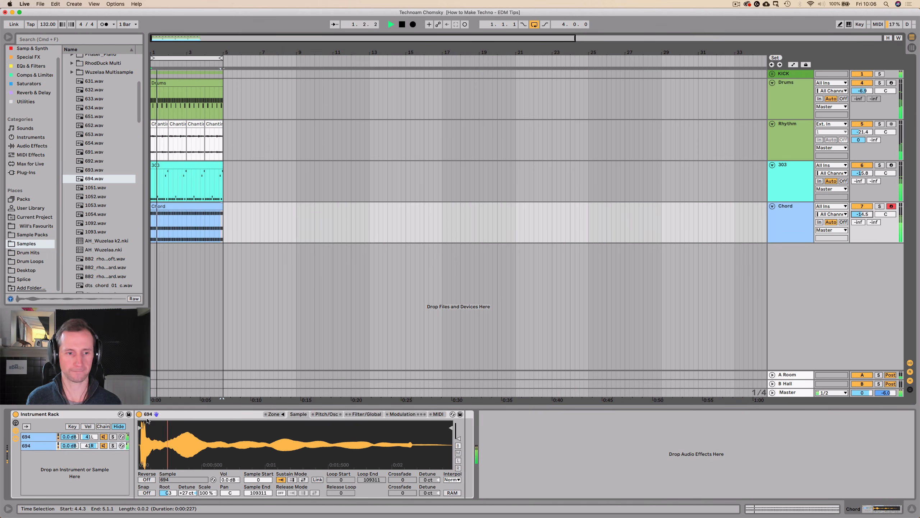
pyautogui.moveTo(138, 428)
pyautogui.mouseDown()
pyautogui.moveTo(157, 428)
pyautogui.moveTo(140, 427)
pyautogui.mouseUp()
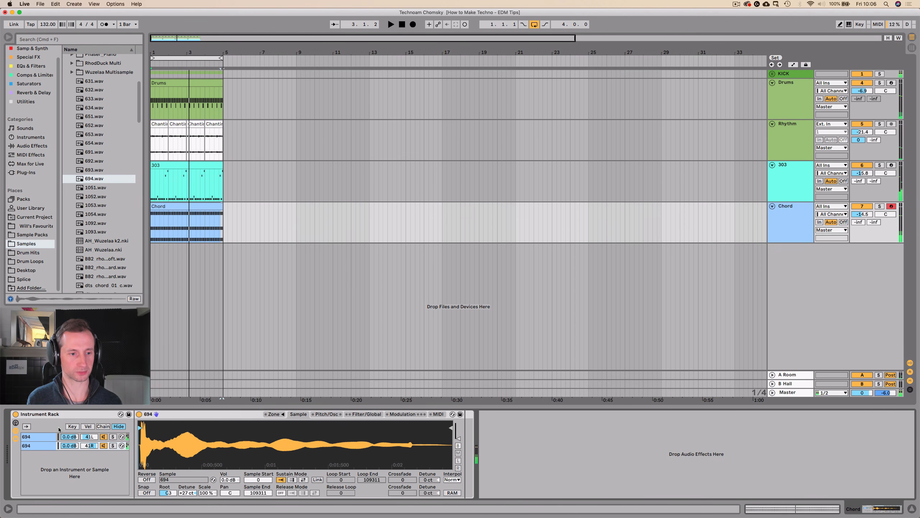
pyautogui.click(46, 435)
pyautogui.click(42, 444)
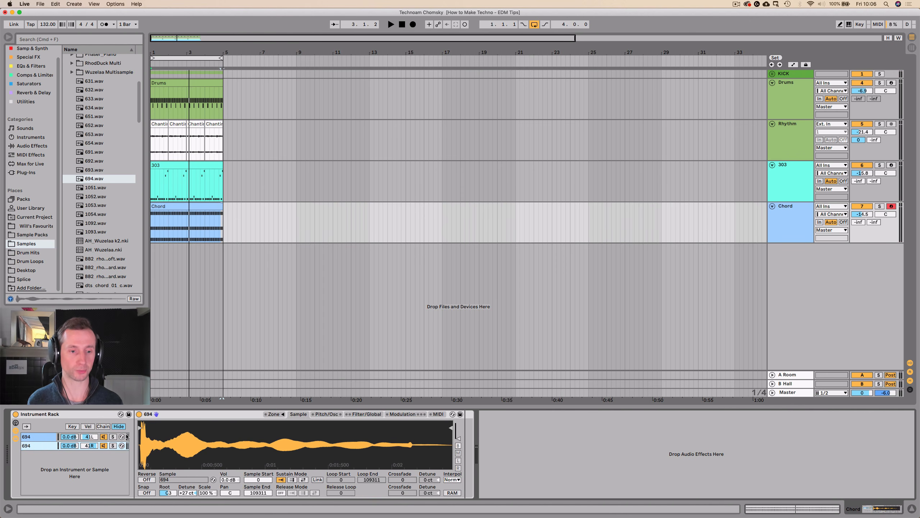
pyautogui.click(139, 428)
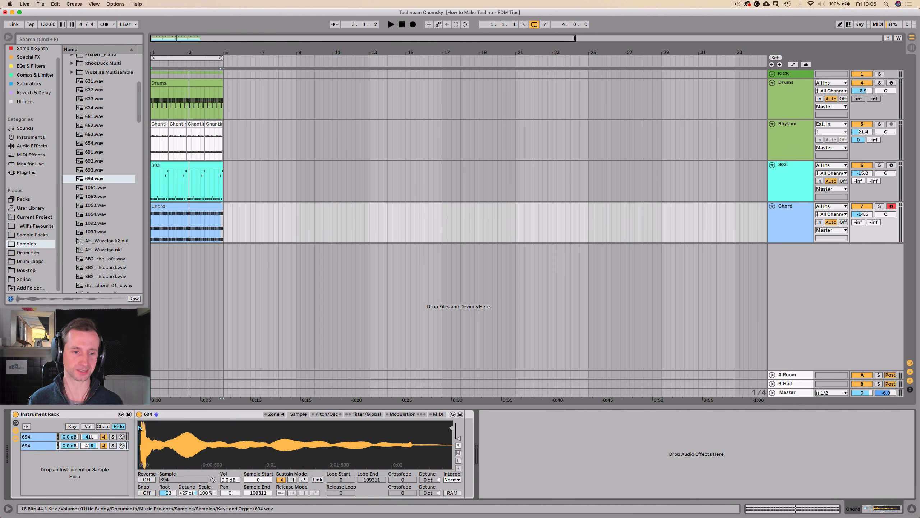
pyautogui.press('space')
pyautogui.moveTo(140, 428)
pyautogui.mouseDown()
pyautogui.moveTo(265, 428)
pyautogui.moveTo(142, 429)
pyautogui.mouseUp()
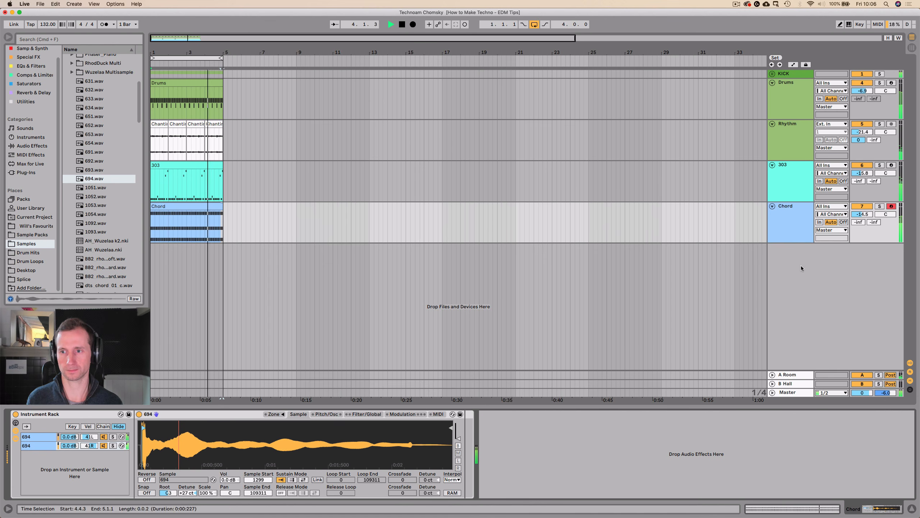
# Lower the Chord track's volume to -16.1 dB and check the track levels in the mixer.
pyautogui.press('space')
pyautogui.click(791, 229)
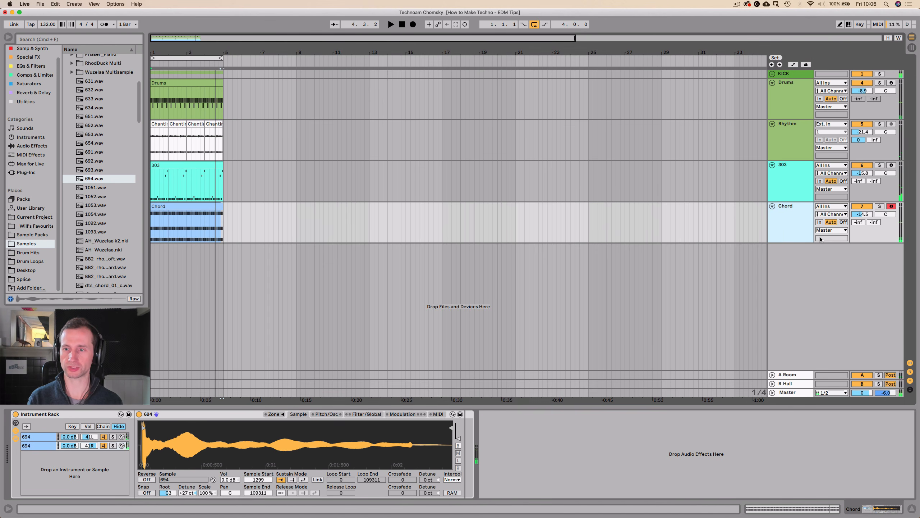
pyautogui.moveTo(862, 214); pyautogui.dragTo(863, 218)
pyautogui.press('Tab')
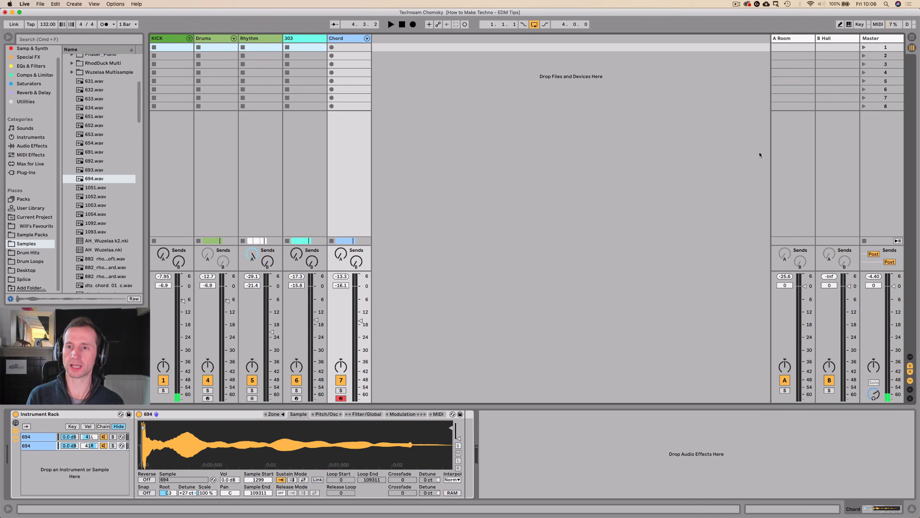
pyautogui.press('Tab')
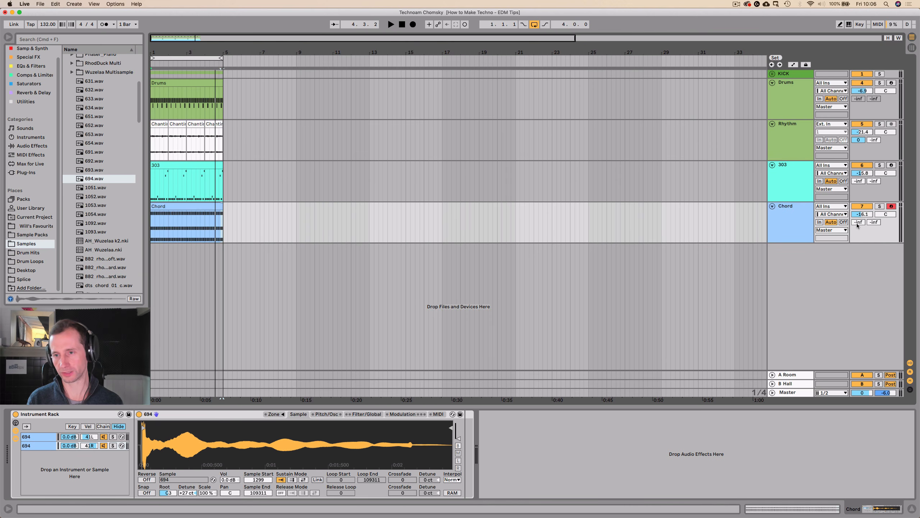
# Set the Chord track's A Room send to -2.0 dB, listening to the loop.
pyautogui.moveTo(857, 225); pyautogui.dragTo(858, 210)
pyautogui.press('space')
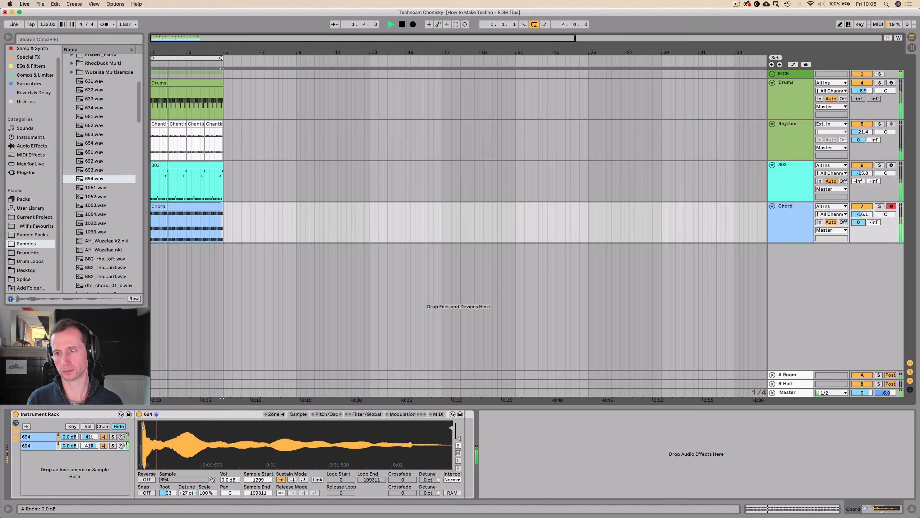
pyautogui.press('Tab')
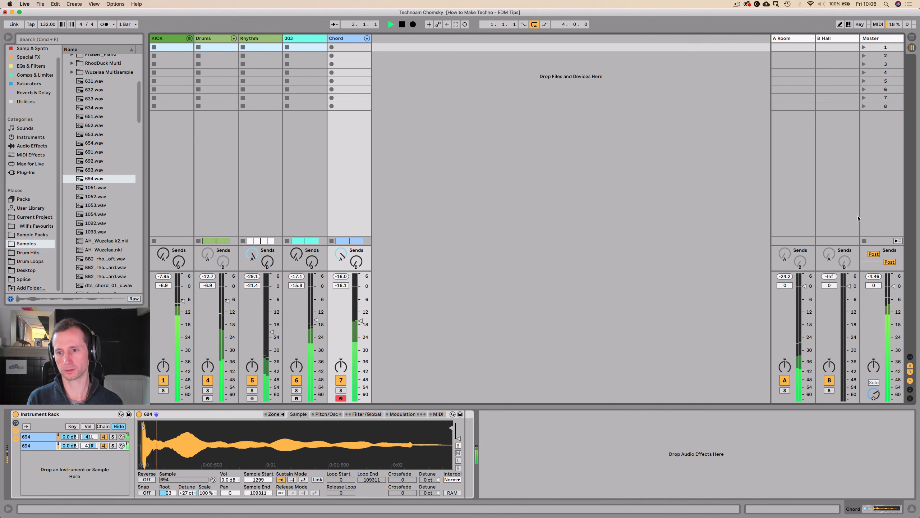
pyautogui.press('Tab')
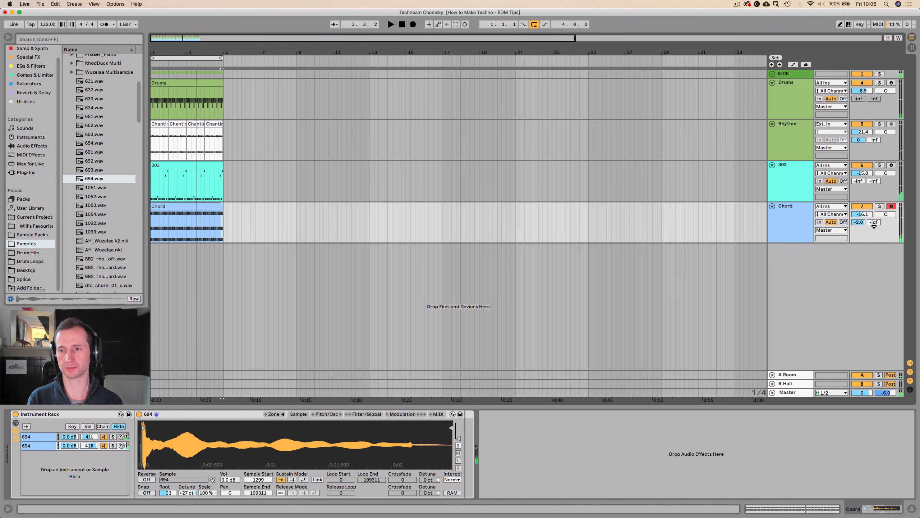
# Solo the Chord track, try sending it to B Hall with that reverb's decay time at 5.21 s, and inspect the return's EQ.
pyautogui.click(879, 206)
pyautogui.moveTo(874, 221); pyautogui.dragTo(874, 212)
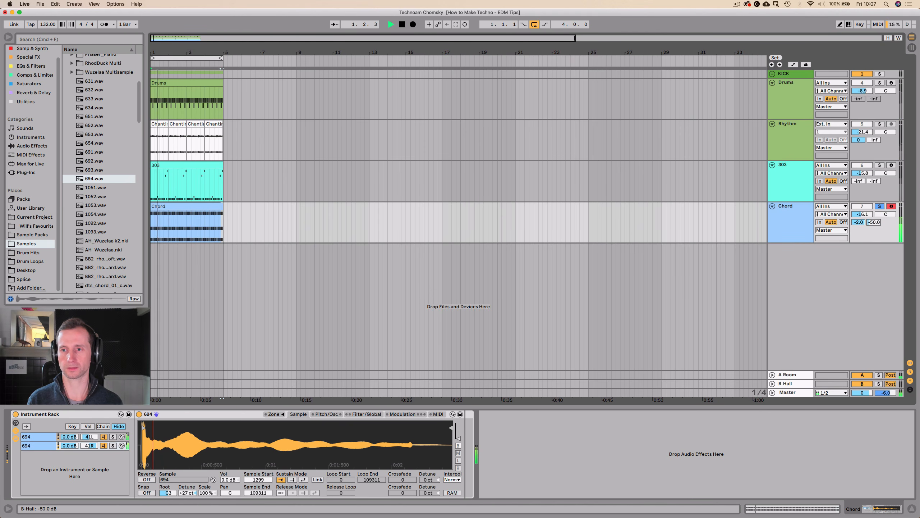
pyautogui.press('Tab')
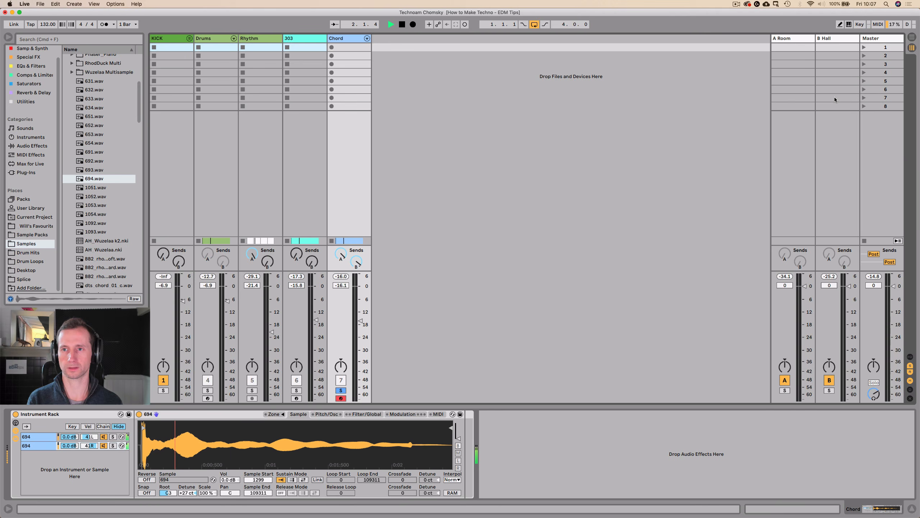
pyautogui.click(834, 43)
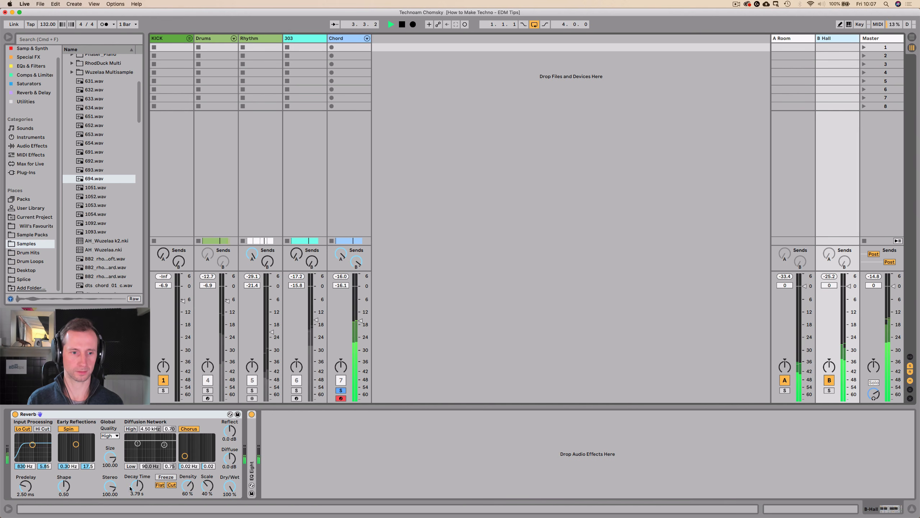
pyautogui.moveTo(131, 488)
pyautogui.mouseDown()
pyautogui.moveTo(130, 507)
pyautogui.moveTo(137, 481)
pyautogui.mouseUp()
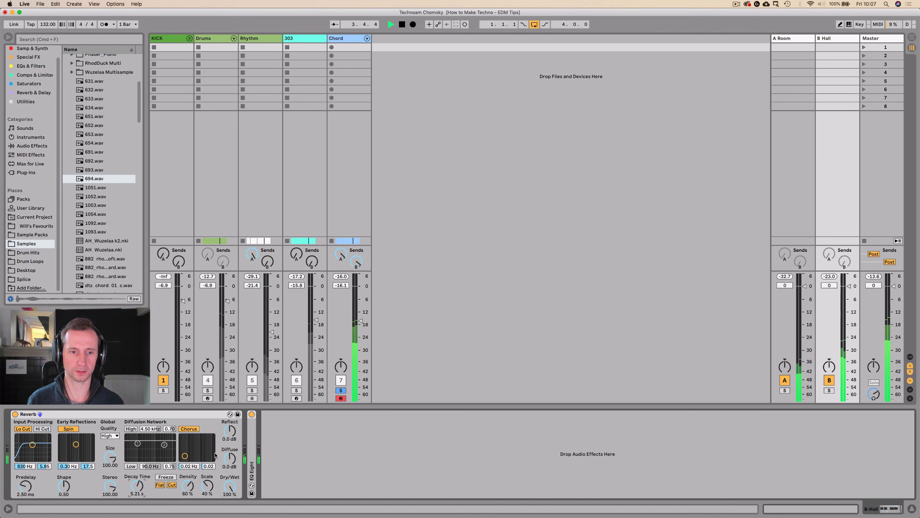
pyautogui.doubleClick(251, 437)
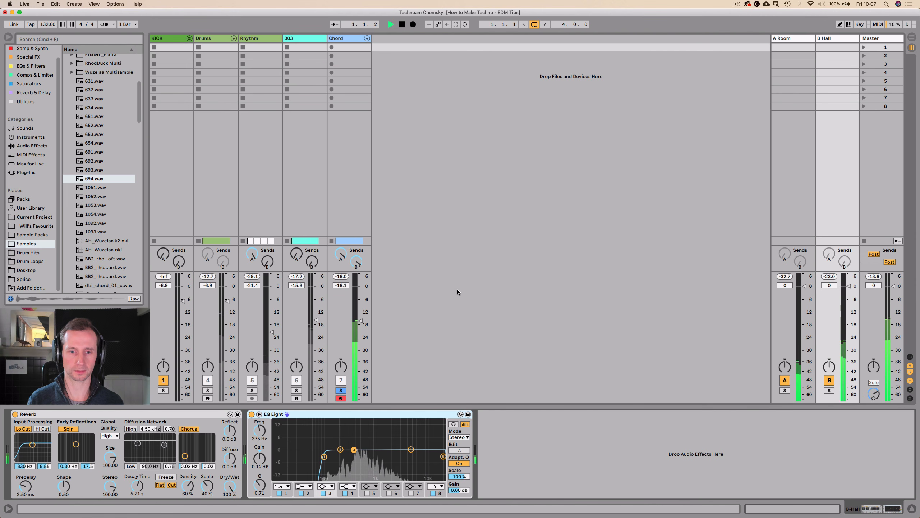
pyautogui.press('space')
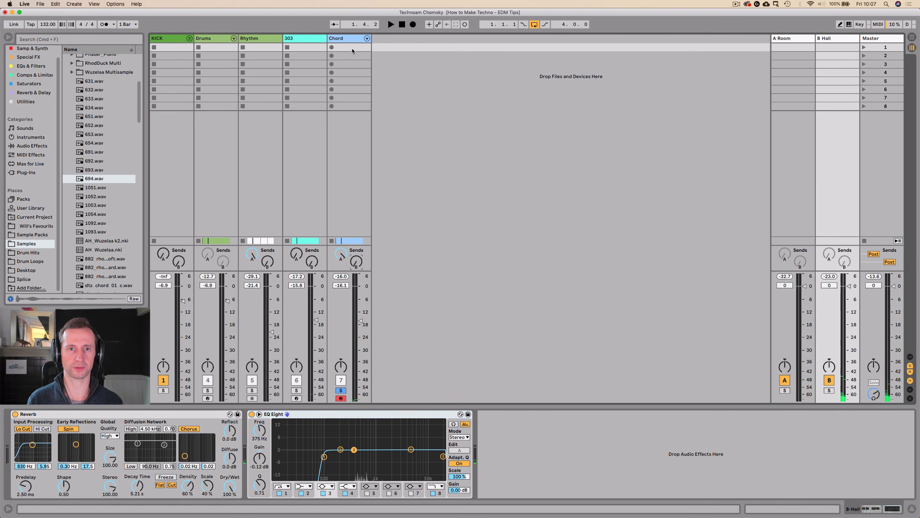
# Add a Reverb directly to the Chord track with 1.10 ms predelay, 2.64 s decay time and 59% dry/wet.
pyautogui.press('space')
pyautogui.click(347, 38)
pyautogui.press('space')
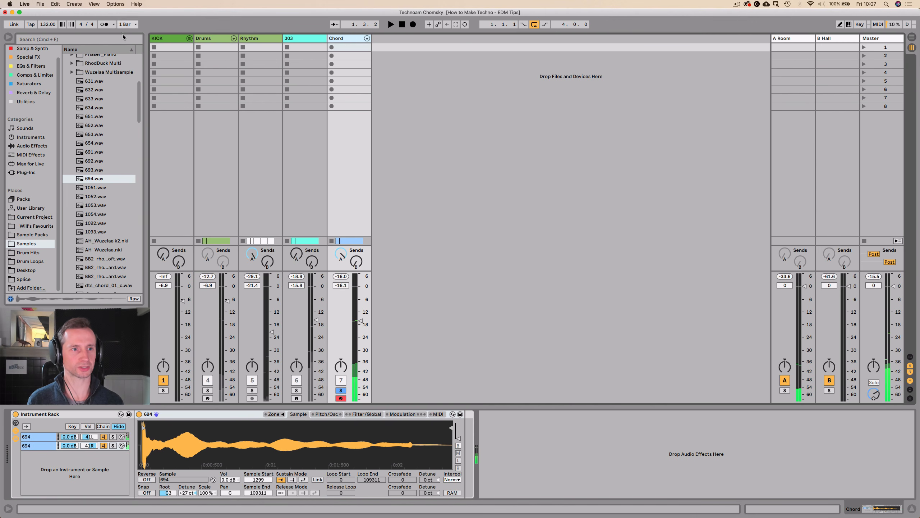
pyautogui.scroll(1, 20, 75)
pyautogui.click(22, 103)
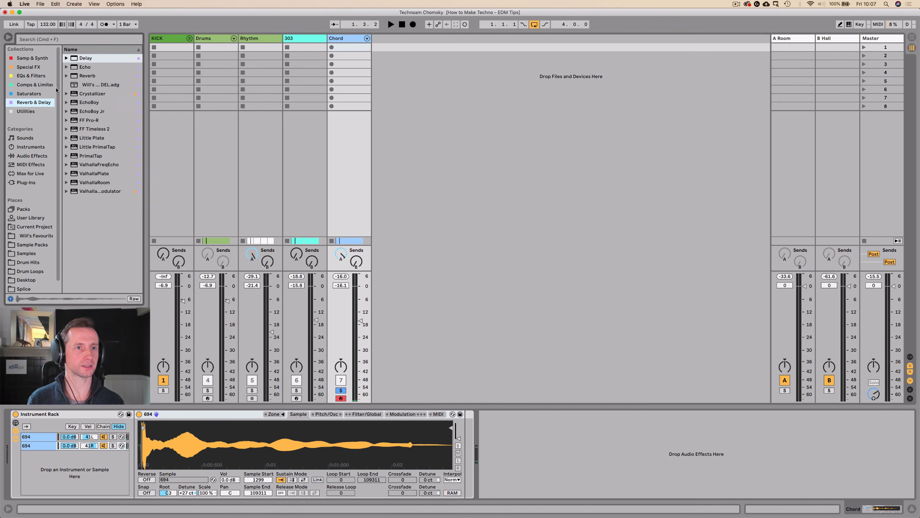
pyautogui.click(86, 76)
pyautogui.moveTo(347, 336); pyautogui.dragTo(497, 435)
pyautogui.moveTo(692, 488)
pyautogui.mouseDown()
pyautogui.moveTo(692, 511)
pyautogui.moveTo(697, 479)
pyautogui.mouseUp()
pyautogui.press('space')
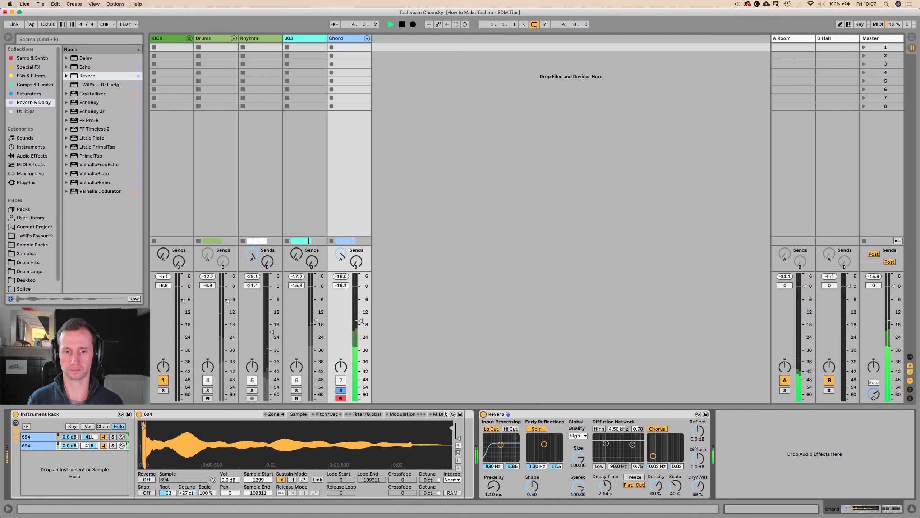
# Unsolo the Chord track and rebalance the mix with Kick at -4.0, Drums at -4.5 and Rhythm at -23.7 dB.
pyautogui.click(341, 390)
pyautogui.press('space')
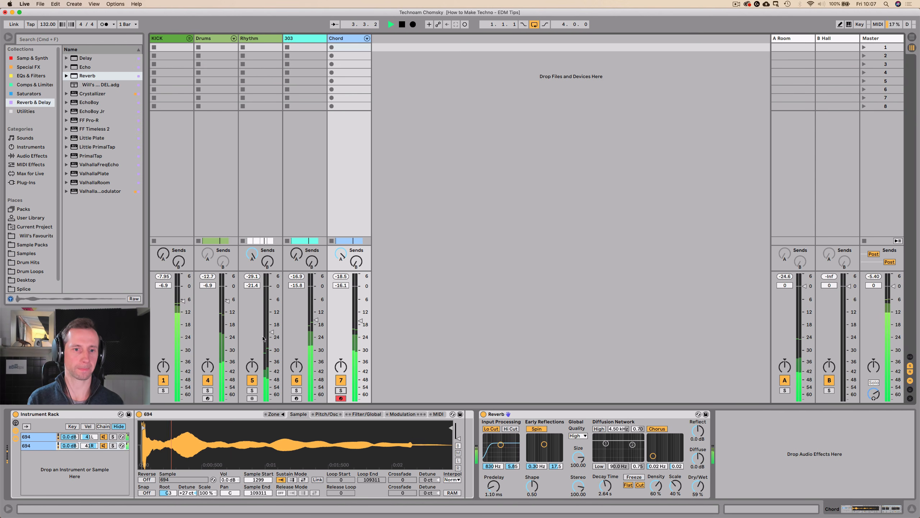
pyautogui.moveTo(272, 332); pyautogui.dragTo(272, 333)
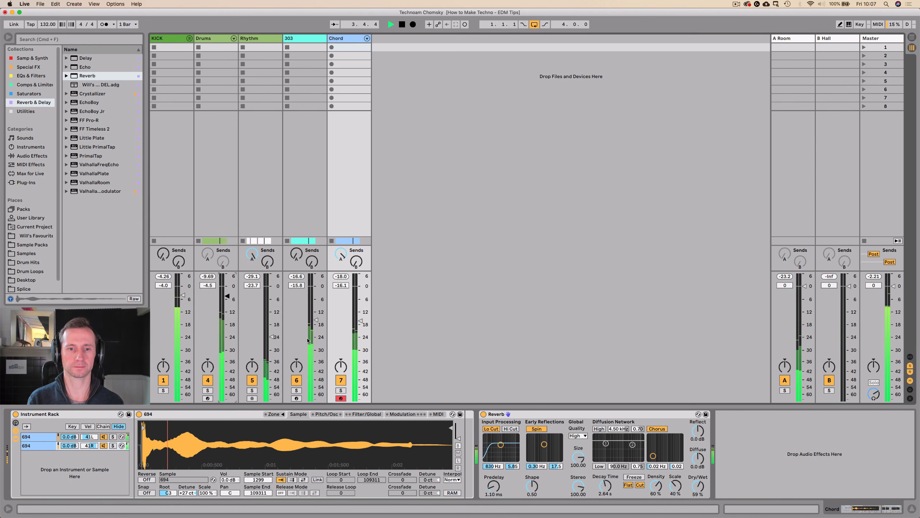
pyautogui.press('Tab')
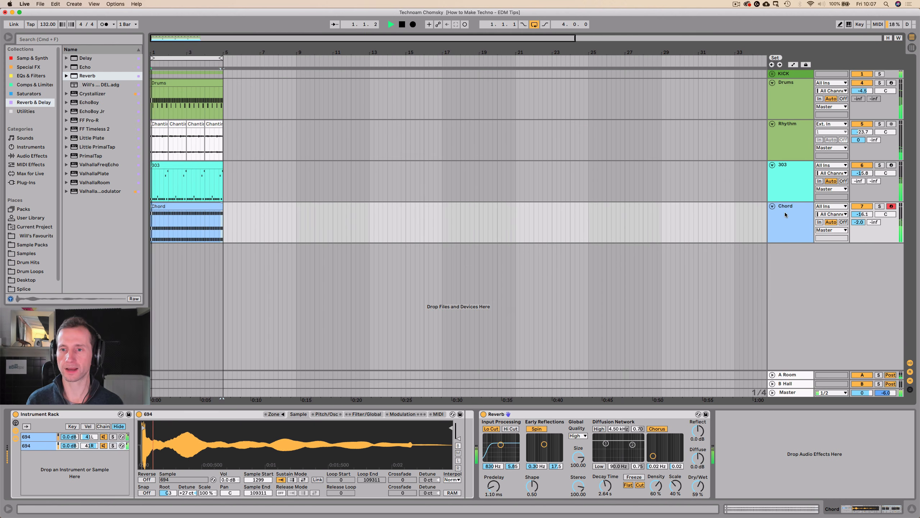
# Add an EQ Eight after the Reverb on the Chord track.
pyautogui.click(20, 77)
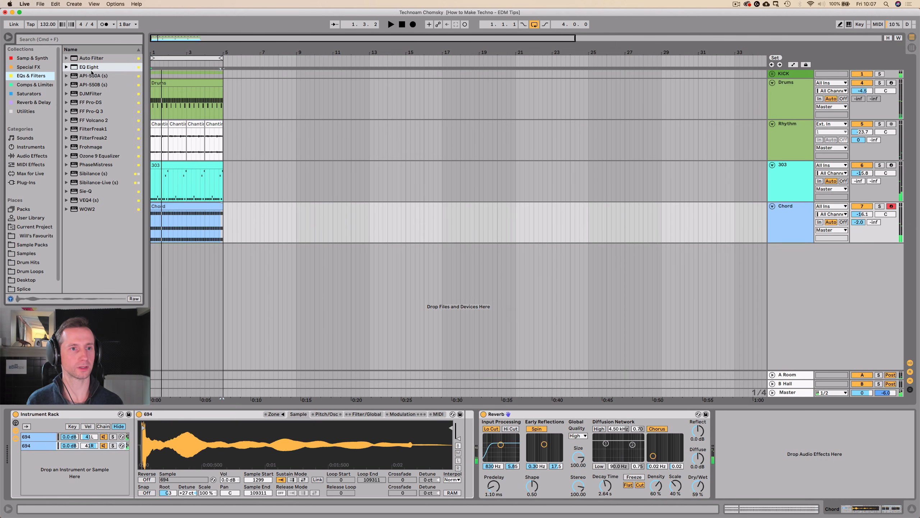
pyautogui.moveTo(495, 269); pyautogui.dragTo(671, 460)
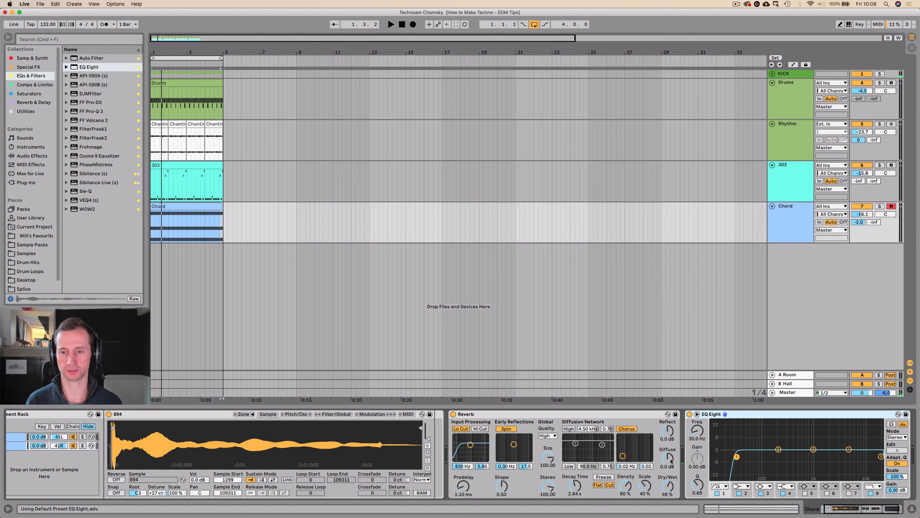
# Shape the Chord track's EQ Eight with a raised low cut, a -4.63 dB dip at 235 Hz and a 9.30 dB high boost at 2.06 kHz.
pyautogui.press('space')
pyautogui.moveTo(737, 457); pyautogui.dragTo(781, 458)
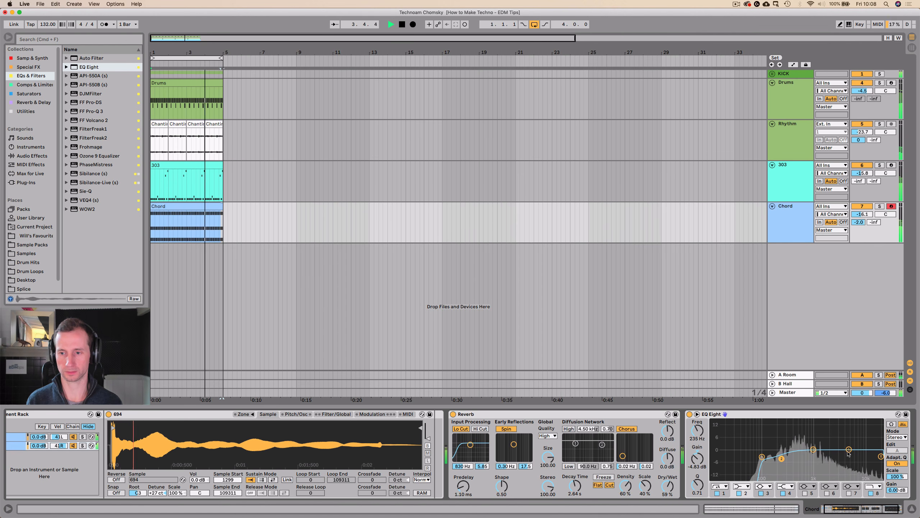
pyautogui.moveTo(848, 449); pyautogui.dragTo(830, 432)
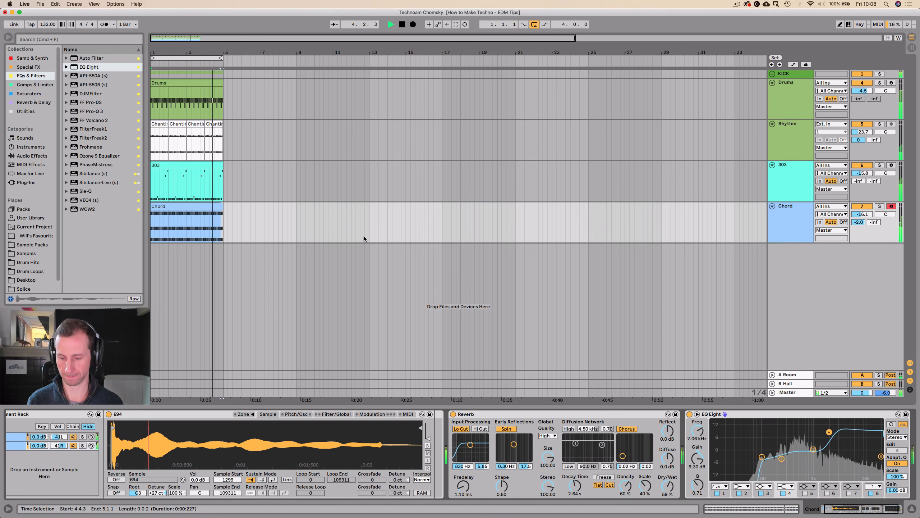
pyautogui.press('space')
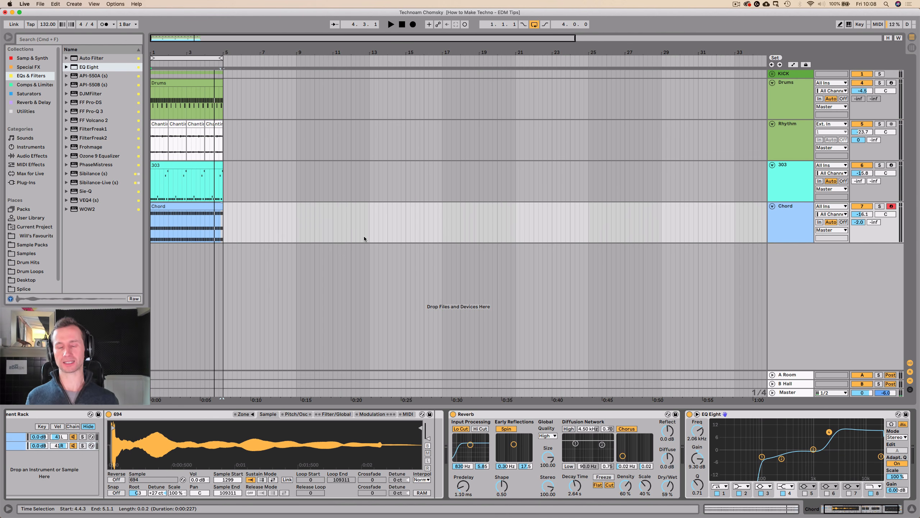
# Collapse the Instrument Rack, Reverb and EQ Eight in the Chord track's device chain.
pyautogui.doubleClick(495, 414)
pyautogui.doubleClick(494, 414)
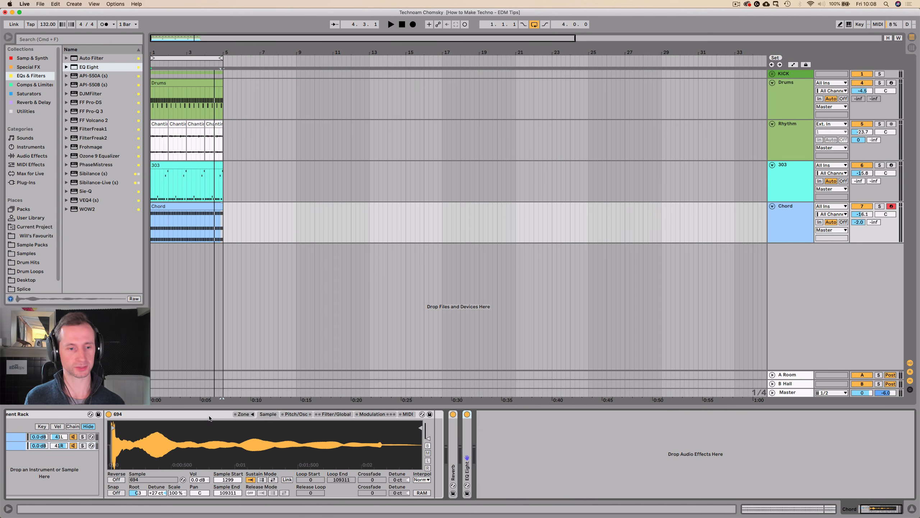
pyautogui.doubleClick(42, 415)
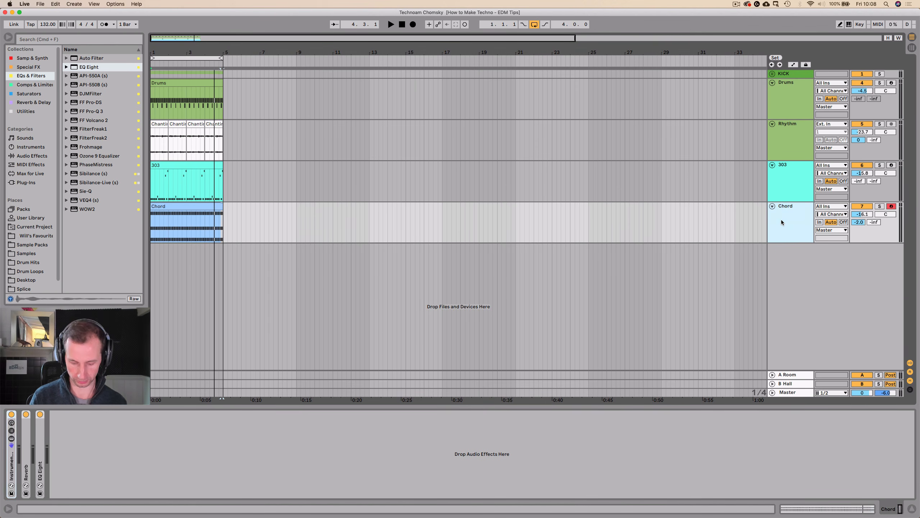
# Add an audio track below Chord, name it Vocal and colour it light purple.
pyautogui.press('super+t')
pyautogui.doubleClick(782, 247)
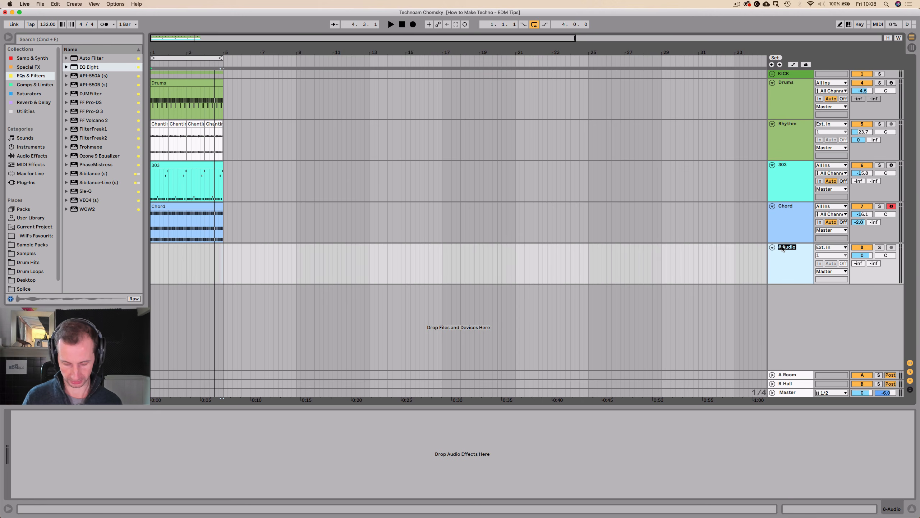
pyautogui.write('Vocal')
pyautogui.press('Return')
pyautogui.rightClick(783, 247)
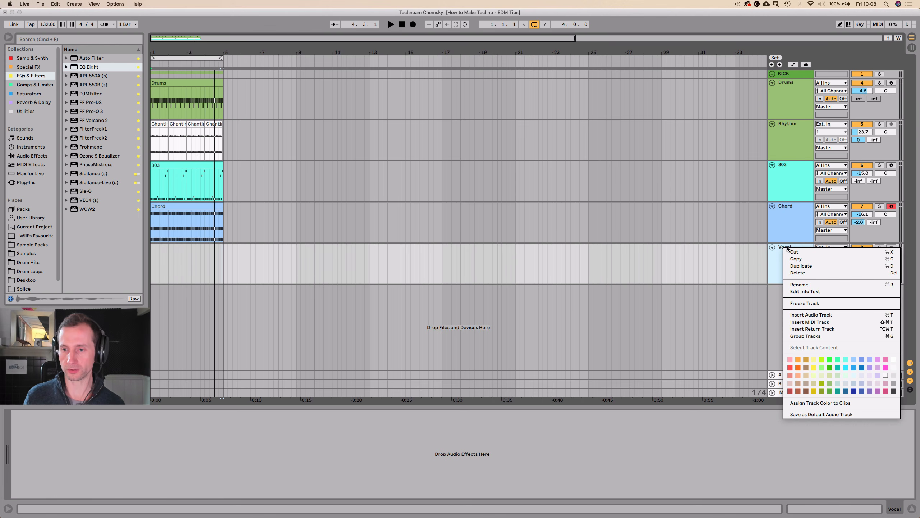
pyautogui.click(880, 368)
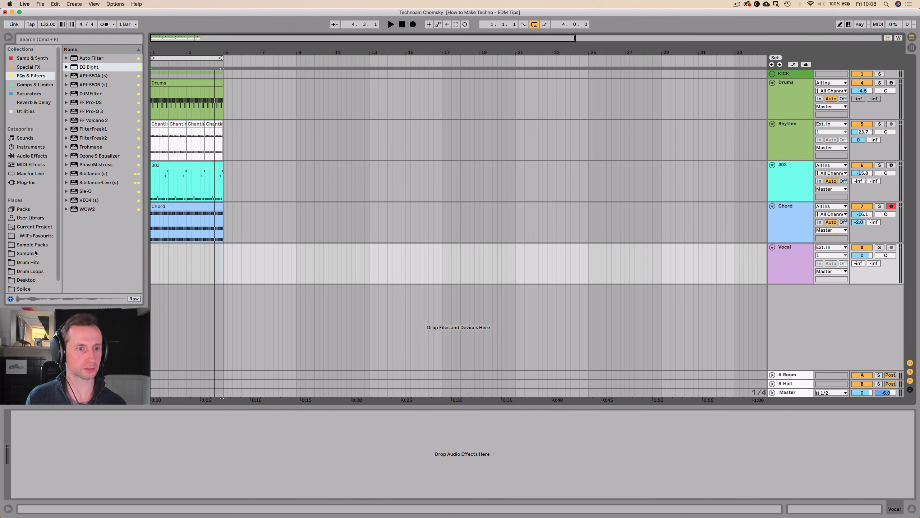
# Open the Female Vox folder within the Vocals samples and preview samples such as 002.wav and Uh7.WAV.
pyautogui.click(26, 253)
pyautogui.scroll(-10, 80, 203)
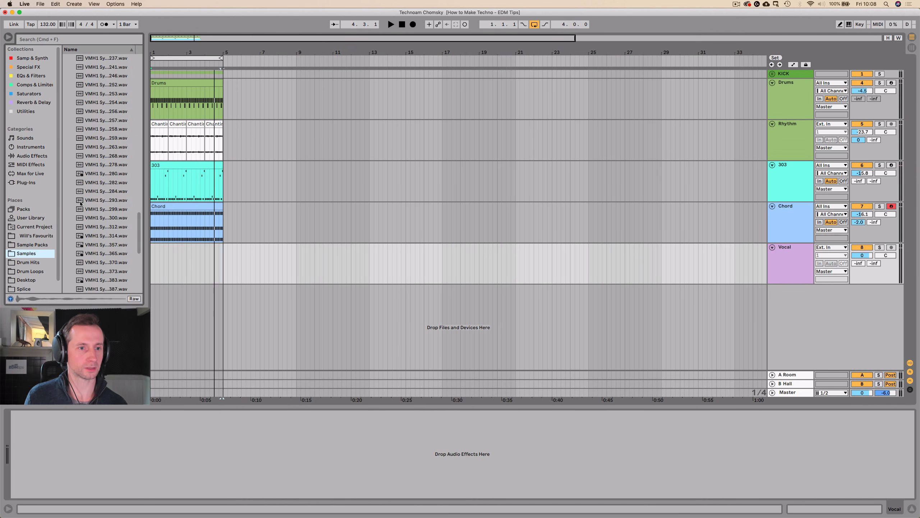
pyautogui.scroll(-8, 81, 203)
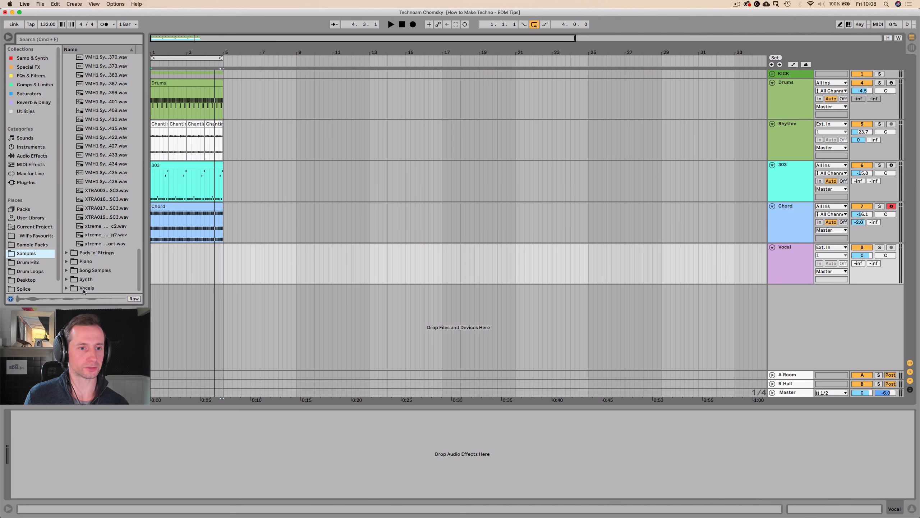
pyautogui.click(84, 288)
pyautogui.moveTo(96, 253); pyautogui.dragTo(95, 209)
pyautogui.click(99, 235)
pyautogui.scroll(-10, 100, 217)
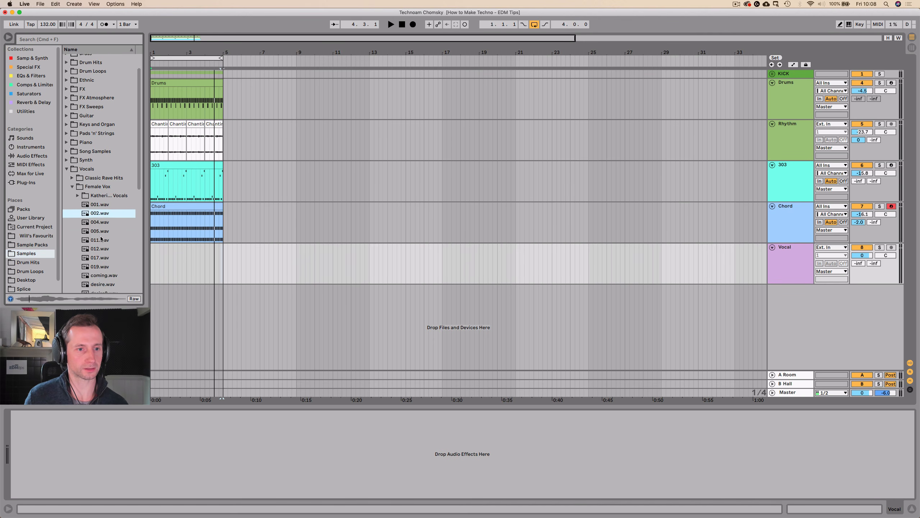
pyautogui.click(101, 180)
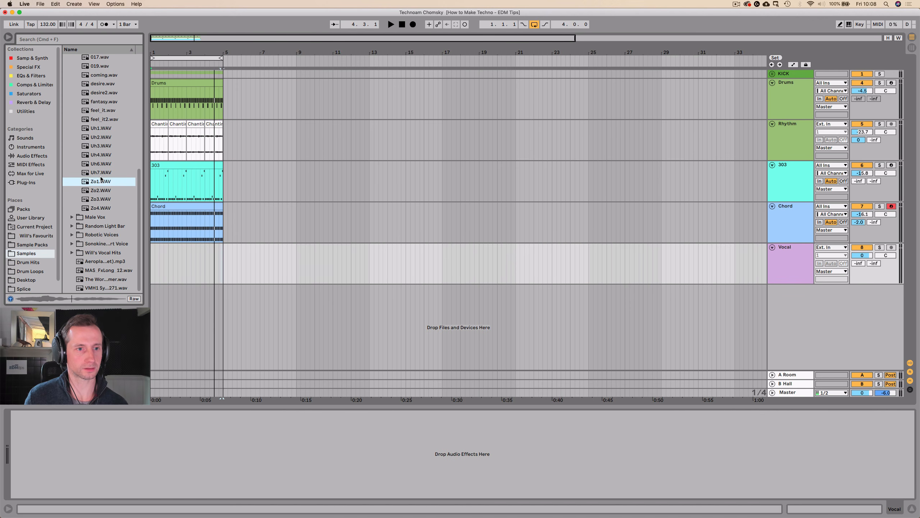
# Audition the Zo1 to Zo4 vocal samples and place Zo3.WAV at the start of the Vocal track.
pyautogui.click(99, 200)
pyautogui.click(98, 212)
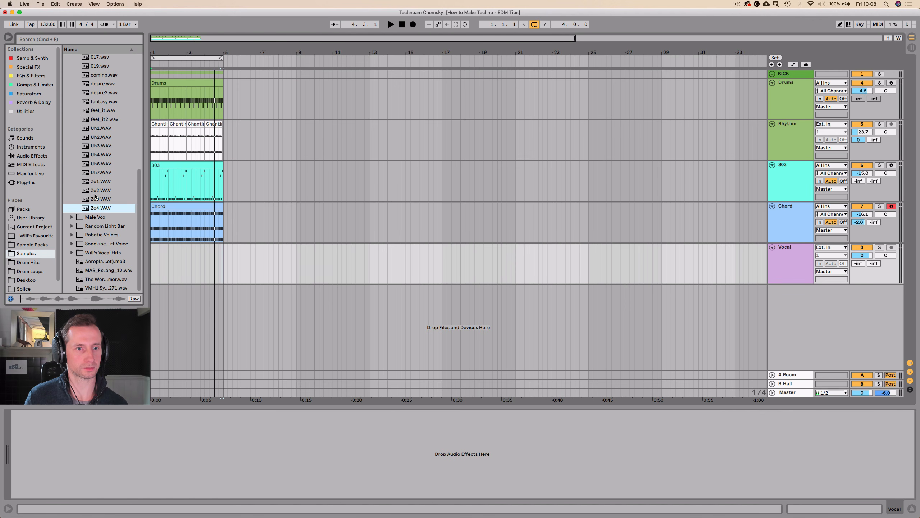
pyautogui.click(95, 195)
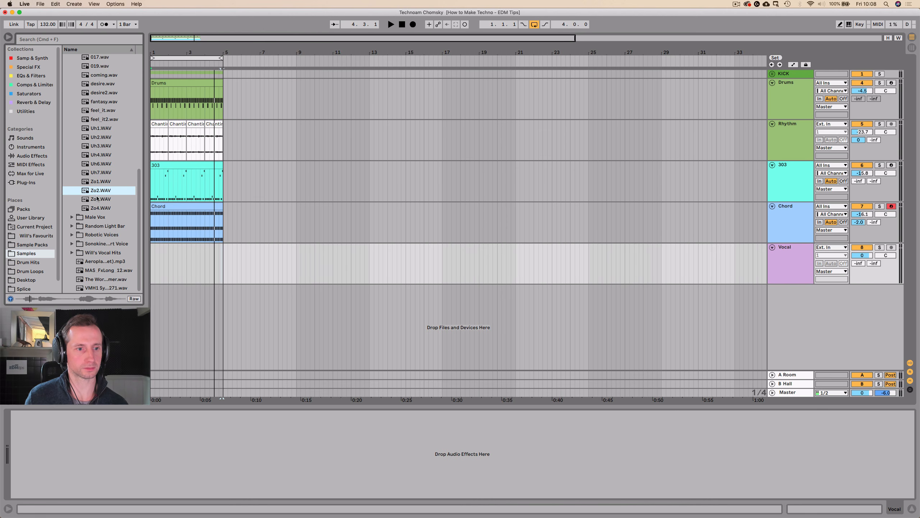
pyautogui.press('Up')
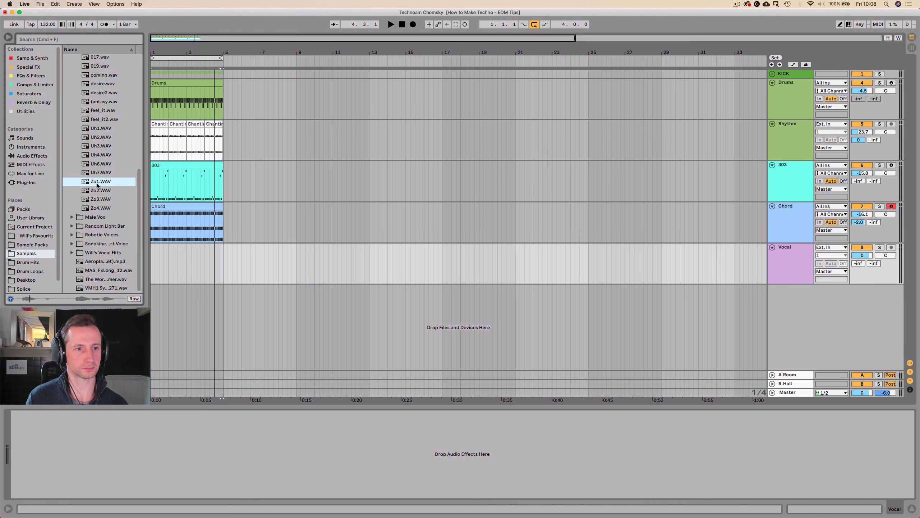
pyautogui.click(98, 191)
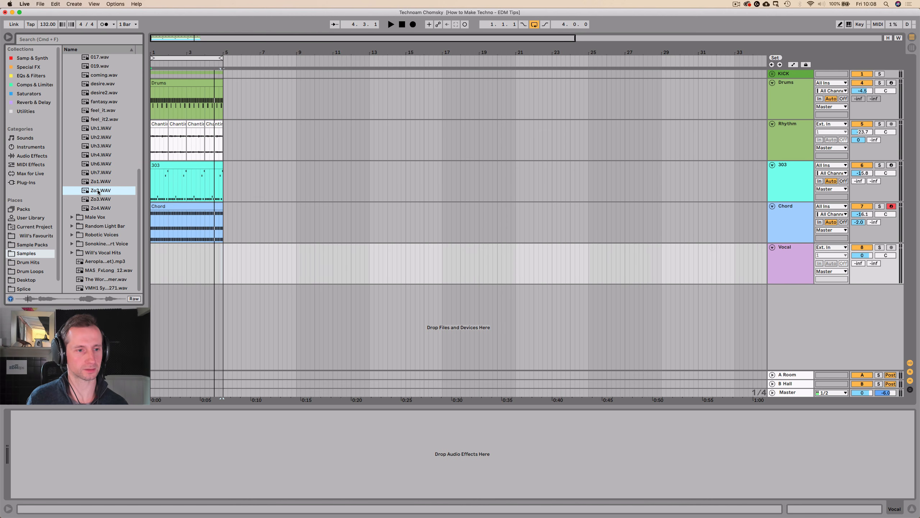
pyautogui.click(98, 200)
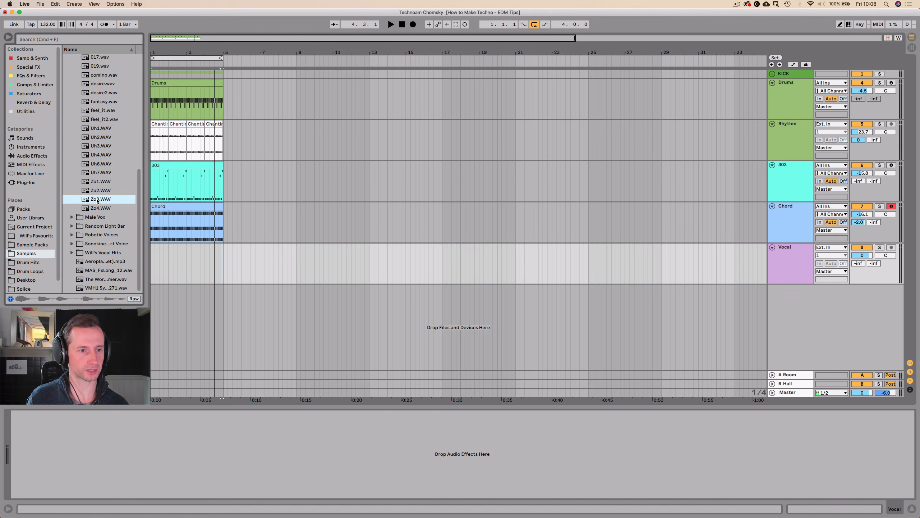
pyautogui.moveTo(97, 200); pyautogui.dragTo(342, 255)
pyautogui.click(181, 270)
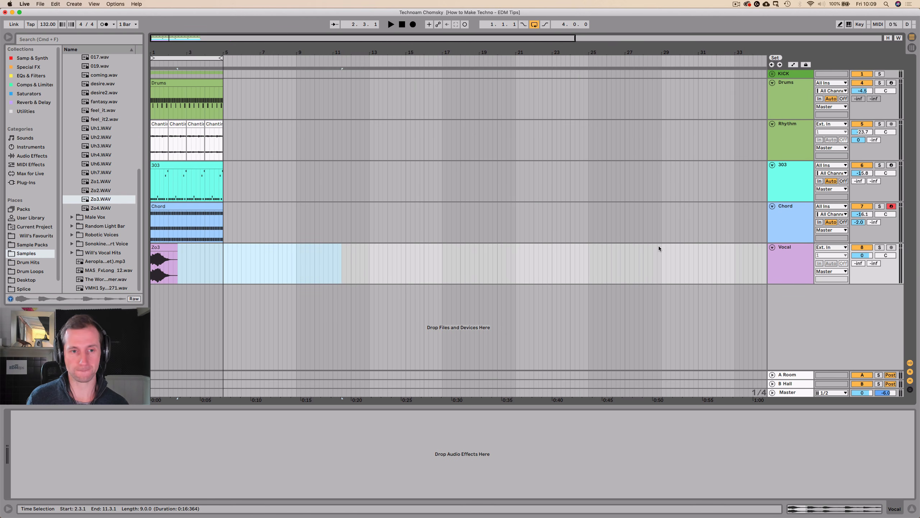
# Balance the Vocal track against the loop during playback, setting its volume to -20.9 dB.
pyautogui.moveTo(862, 255); pyautogui.dragTo(862, 250)
pyautogui.press('space')
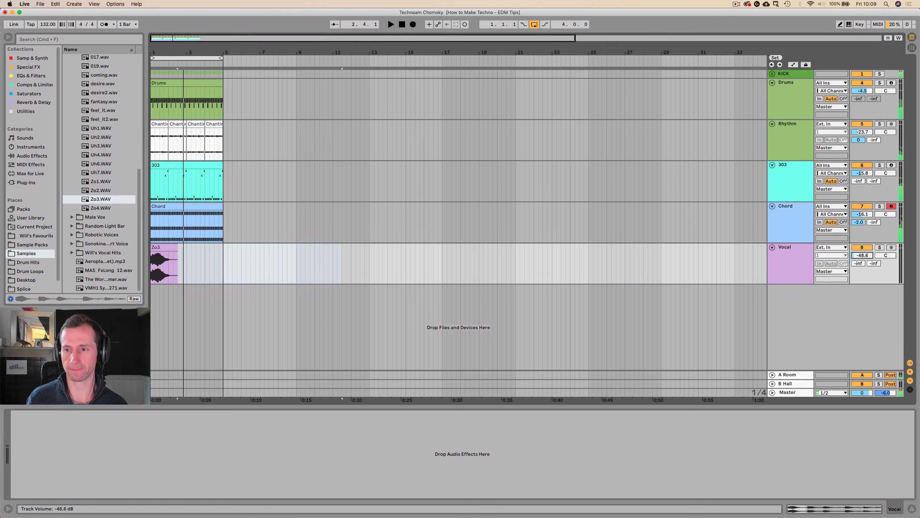
pyautogui.click(791, 259)
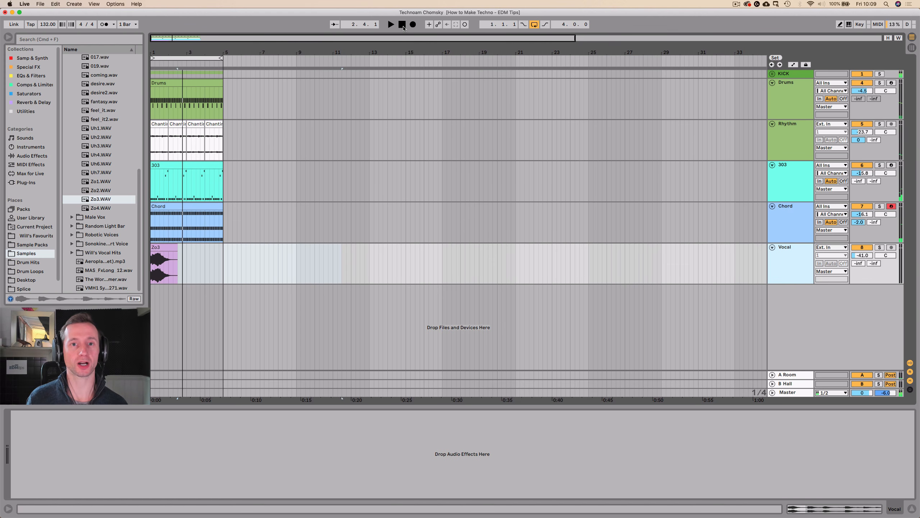
pyautogui.click(403, 25)
pyautogui.press('space')
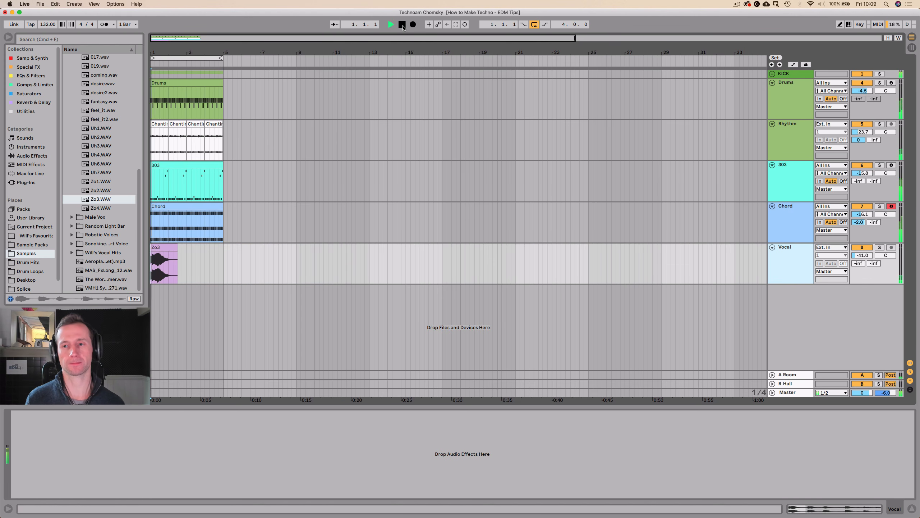
pyautogui.moveTo(860, 258); pyautogui.dragTo(860, 246)
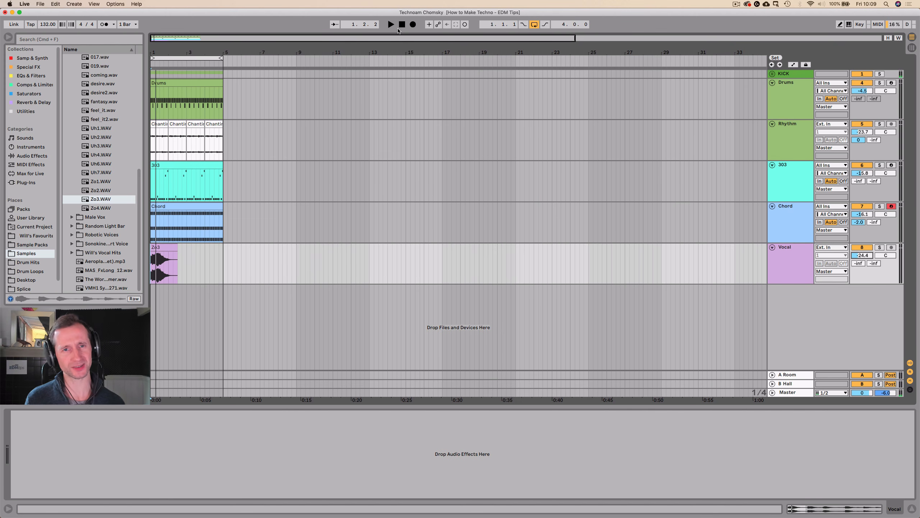
pyautogui.click(402, 27)
pyautogui.press('space')
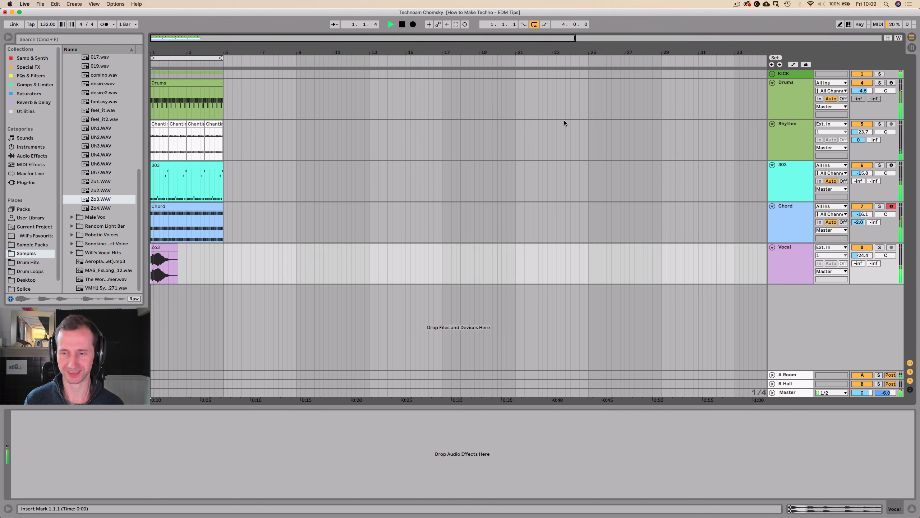
pyautogui.moveTo(863, 255); pyautogui.dragTo(862, 250)
pyautogui.press('space')
# Add an Echo from the Reverb & Delay collection to the Vocal track.
pyautogui.click(786, 262)
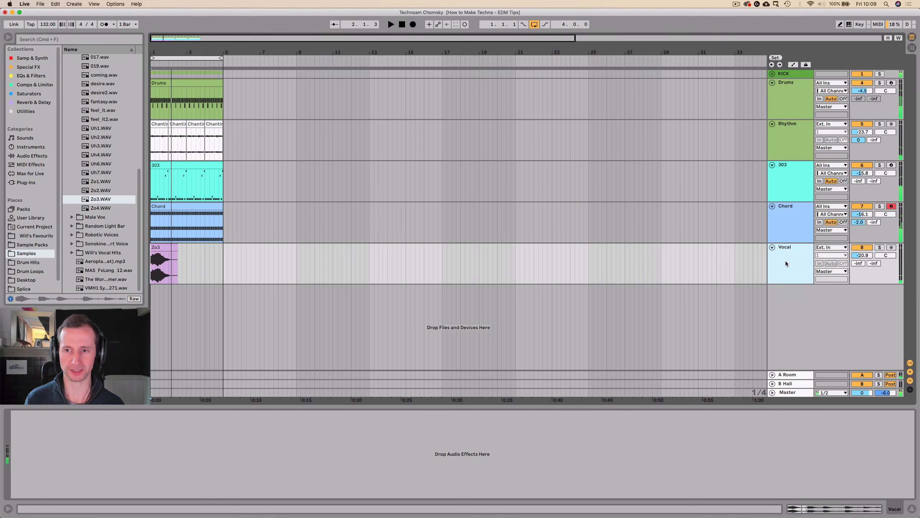
pyautogui.click(26, 111)
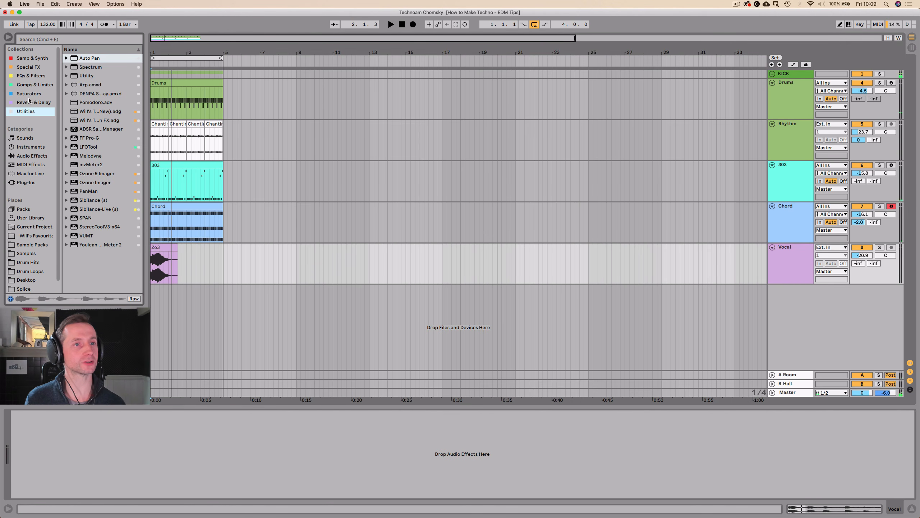
pyautogui.click(28, 76)
pyautogui.click(28, 103)
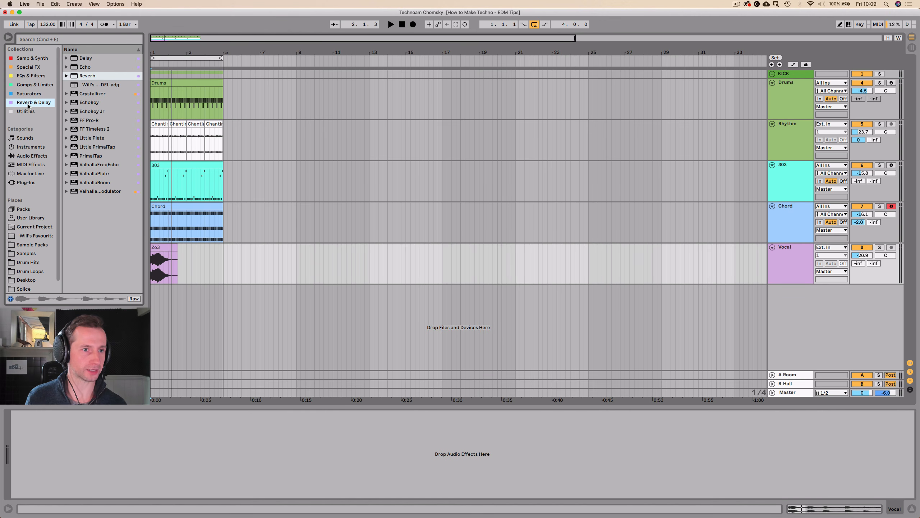
pyautogui.click(82, 67)
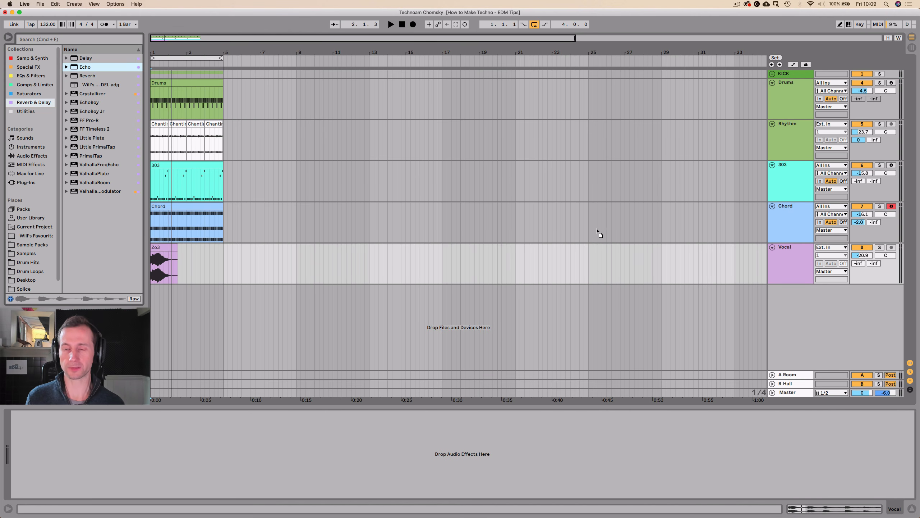
pyautogui.moveTo(791, 264); pyautogui.dragTo(791, 267)
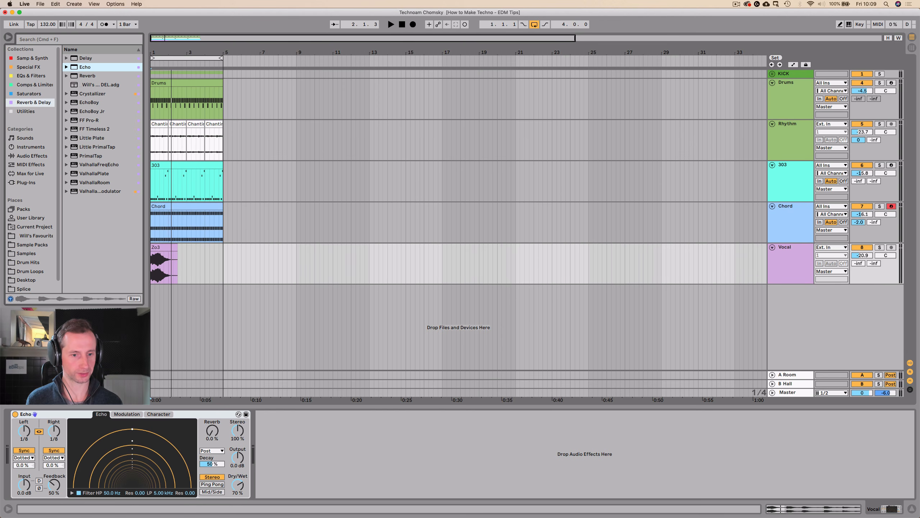
# Switch the Vocal track's Echo to Ping Pong with 93% feedback and 51% dry/wet while listening to the loop.
pyautogui.moveTo(237, 484); pyautogui.dragTo(238, 463)
pyautogui.press('space')
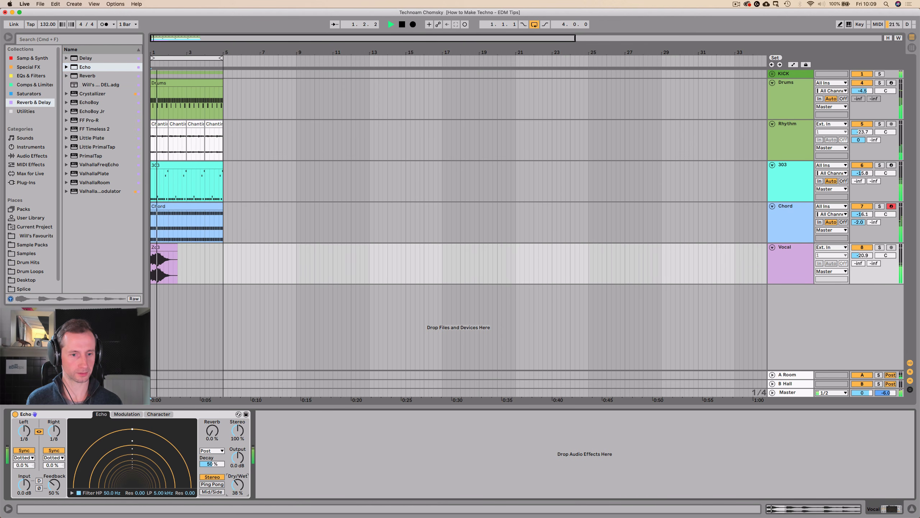
pyautogui.click(219, 484)
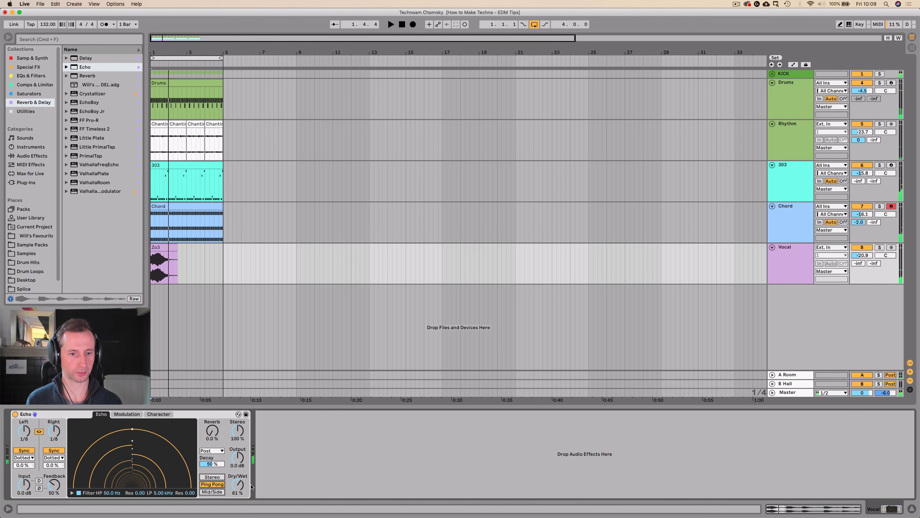
pyautogui.moveTo(239, 484); pyautogui.dragTo(239, 489)
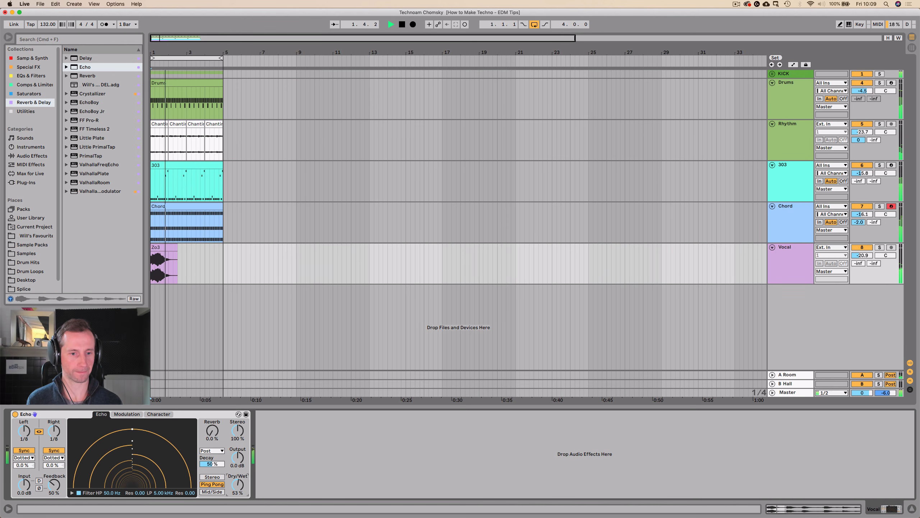
pyautogui.moveTo(58, 489)
pyautogui.mouseDown()
pyautogui.moveTo(64, 475)
pyautogui.moveTo(58, 483)
pyautogui.mouseUp()
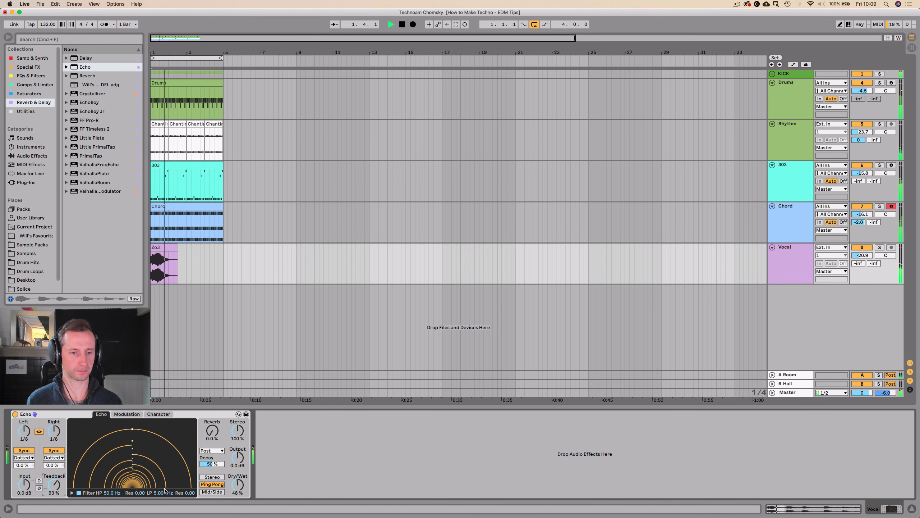
pyautogui.moveTo(239, 487); pyautogui.dragTo(240, 486)
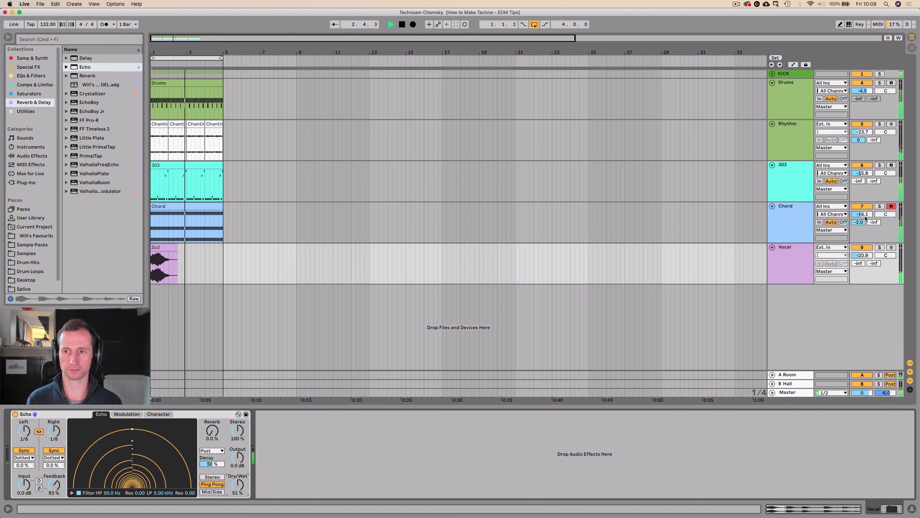
# Solo the Vocal track and play the loop to hear its echo in isolation.
pyautogui.press('space')
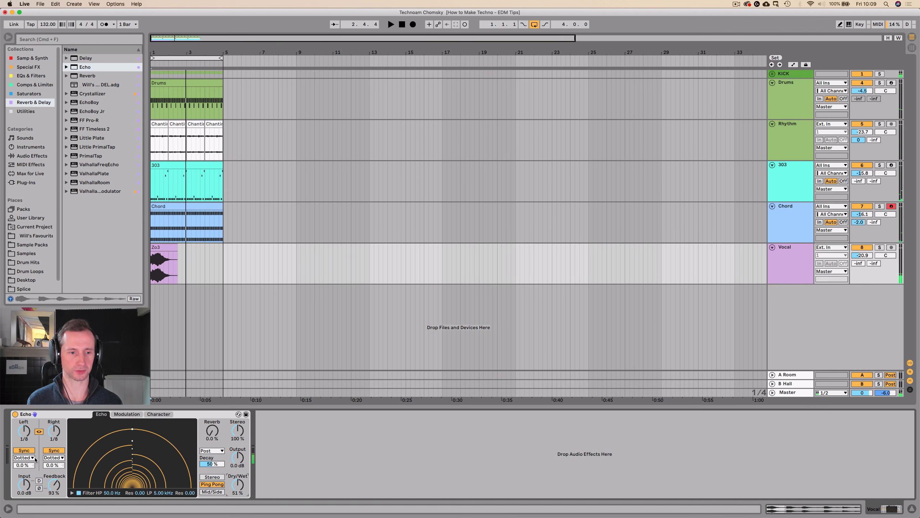
pyautogui.click(882, 248)
pyautogui.press('space')
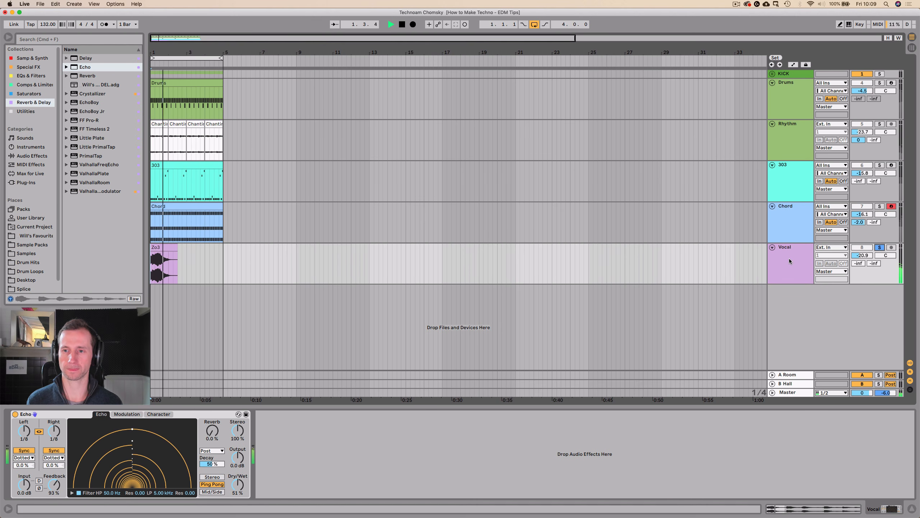
# Unsolo the Vocal track and add a new audio track below it named Vocal 2.
pyautogui.click(880, 248)
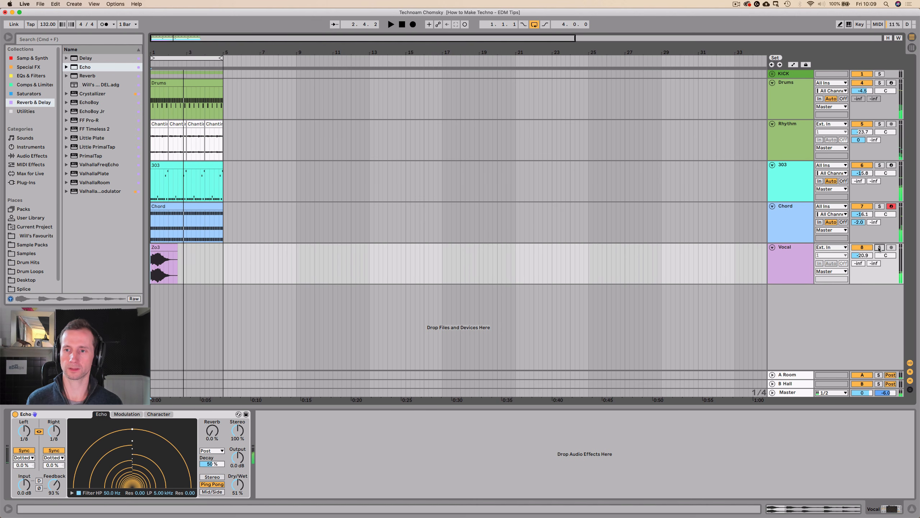
pyautogui.click(785, 260)
pyautogui.press('super+t')
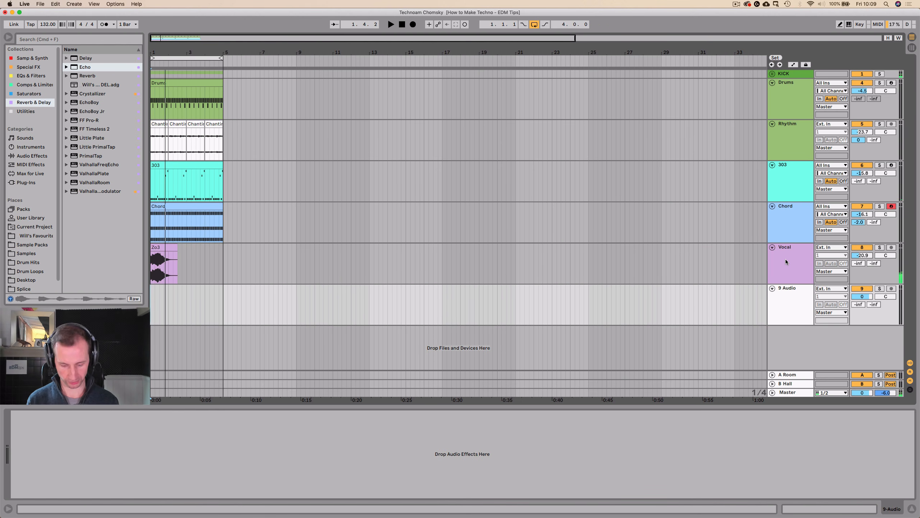
pyautogui.doubleClick(788, 288)
pyautogui.write('Vocal')
pyautogui.press('Return')
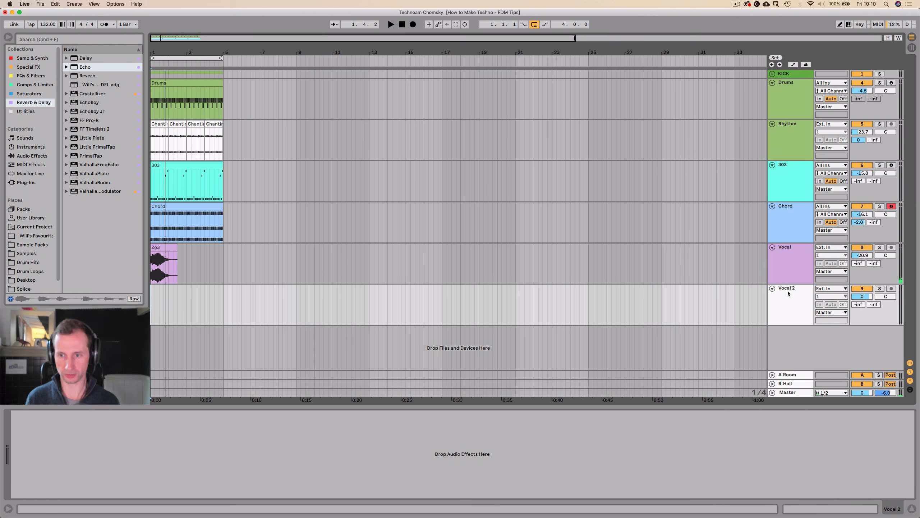
# Give the Vocal 2 track the same purple colour as the Vocal track.
pyautogui.rightClick(788, 291)
pyautogui.click(885, 410)
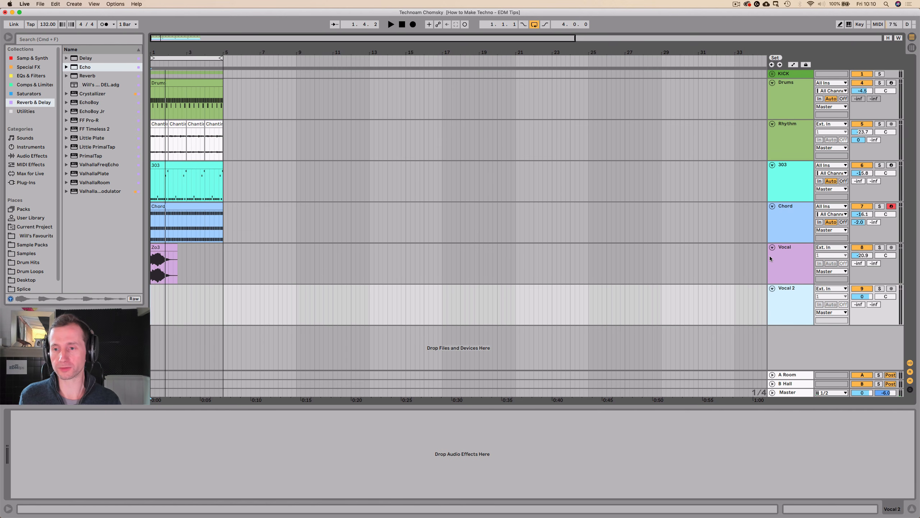
pyautogui.press('Tab')
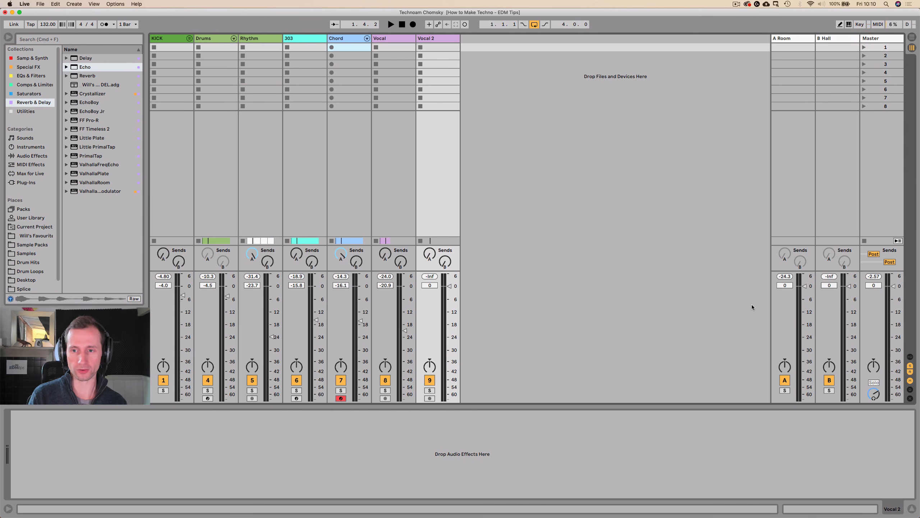
pyautogui.press('Tab')
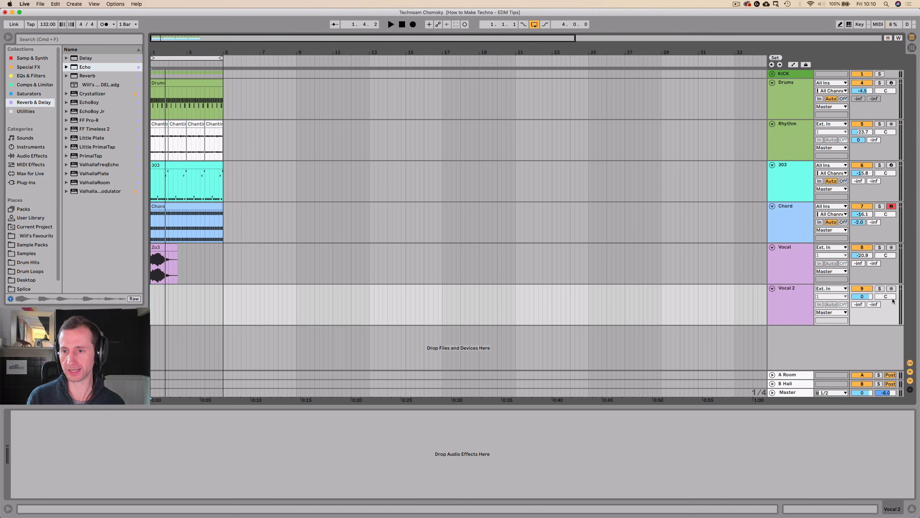
# Open the audio preferences from the Vocal 2 input routing and set the audio input device to Scarlett 2i2 USB.
pyautogui.click(834, 290)
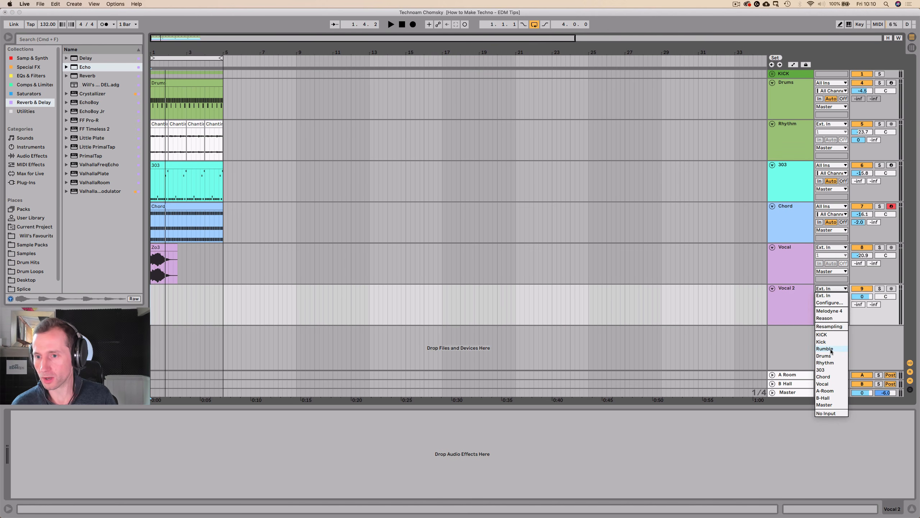
pyautogui.click(829, 303)
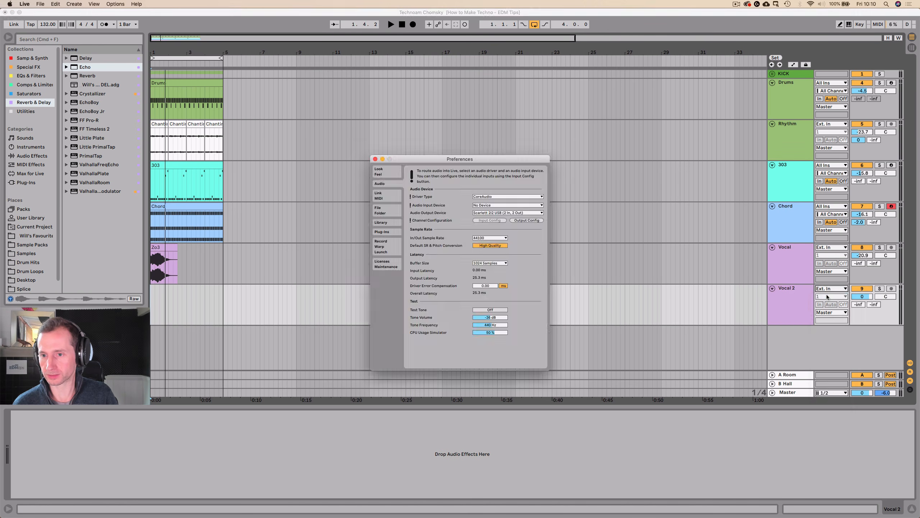
pyautogui.click(499, 206)
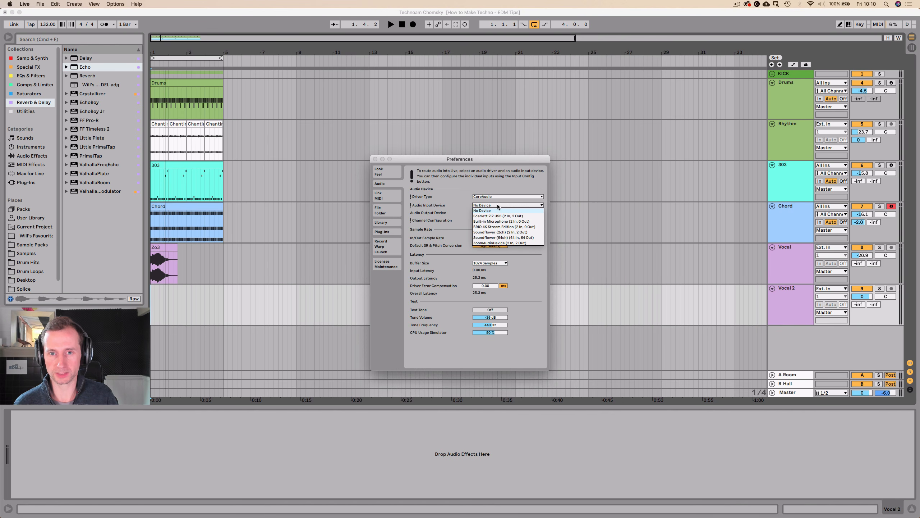
pyautogui.click(496, 216)
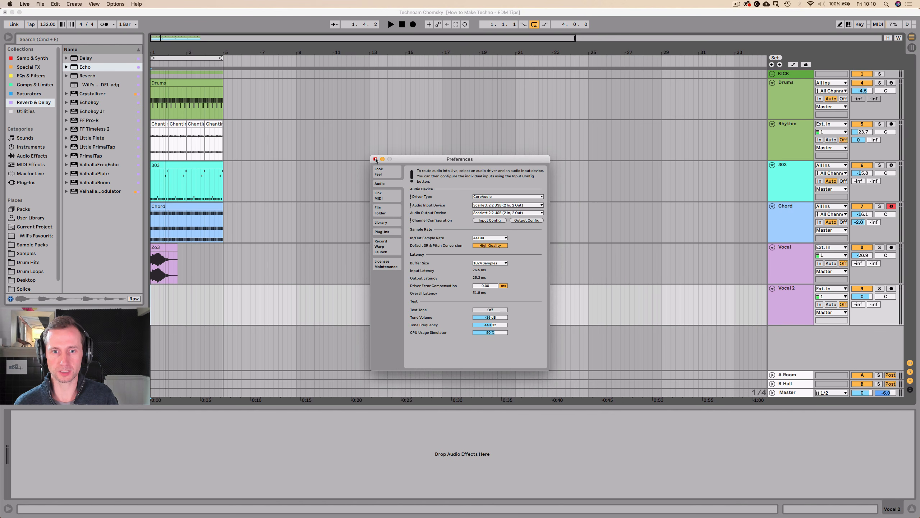
pyautogui.click(376, 159)
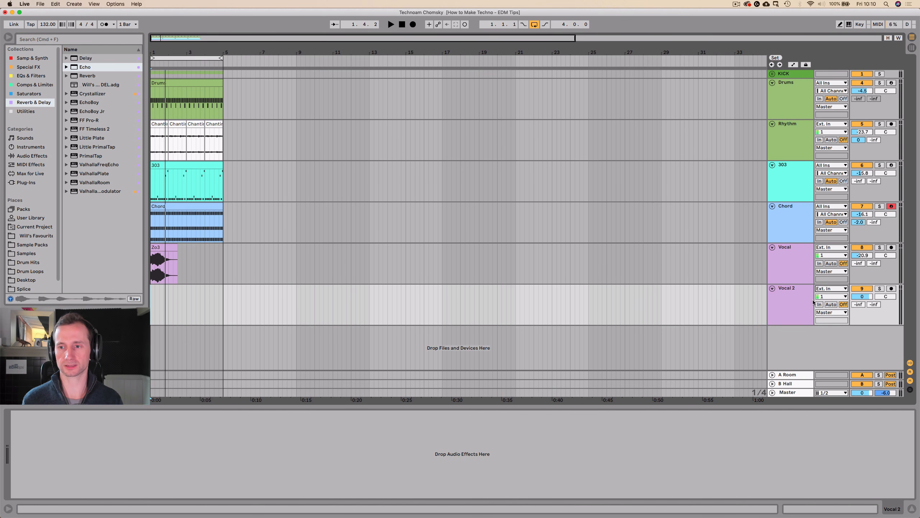
# Arm the Vocal 2 track and record a short spoken vocal take from the start of the loop.
pyautogui.click(892, 289)
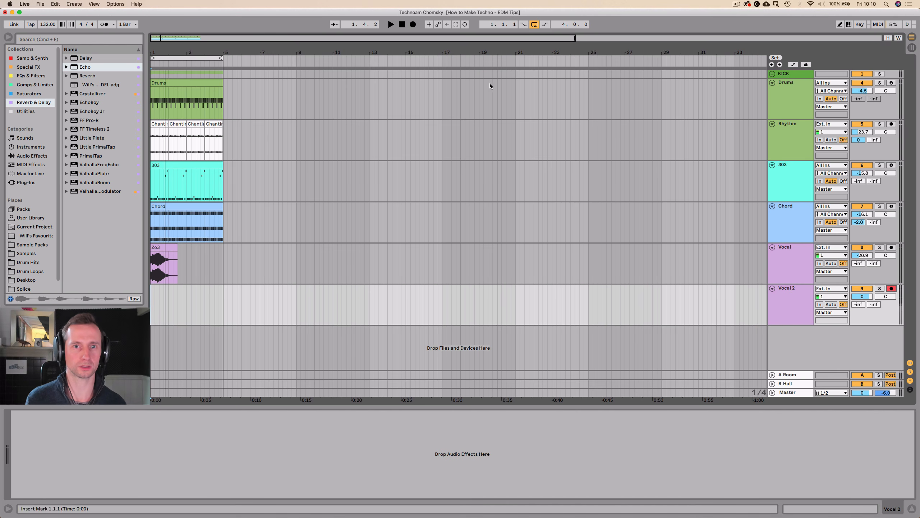
pyautogui.click(412, 24)
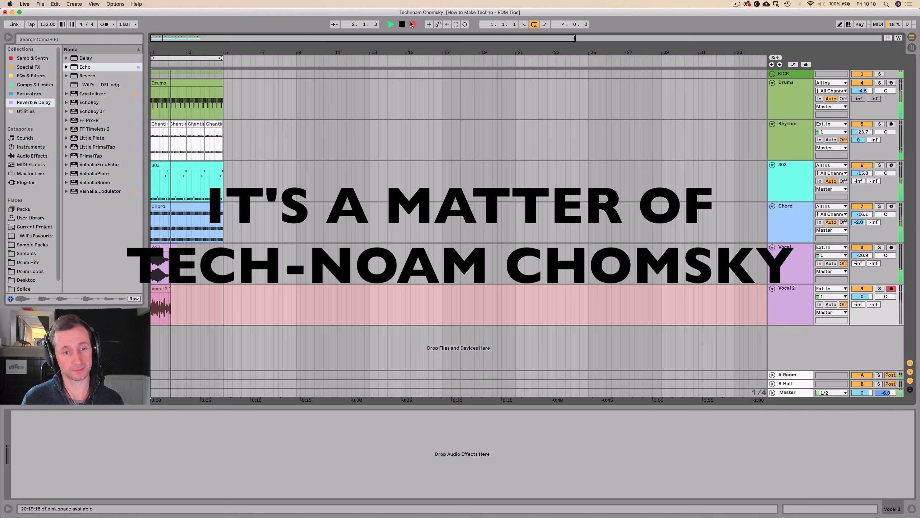
pyautogui.press('space')
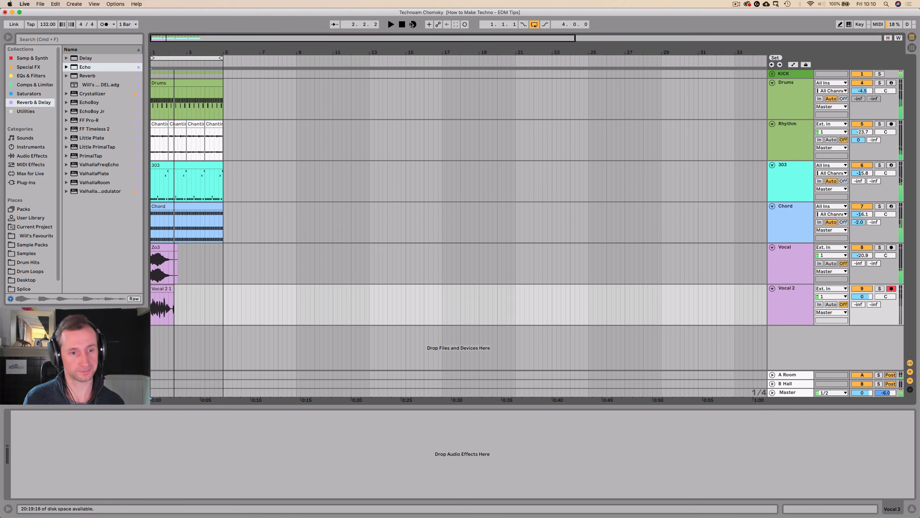
# Audition the recorded take in solo, setting Vocal 2 to -14.6 dB and trimming the clip to one bar.
pyautogui.click(150, 307)
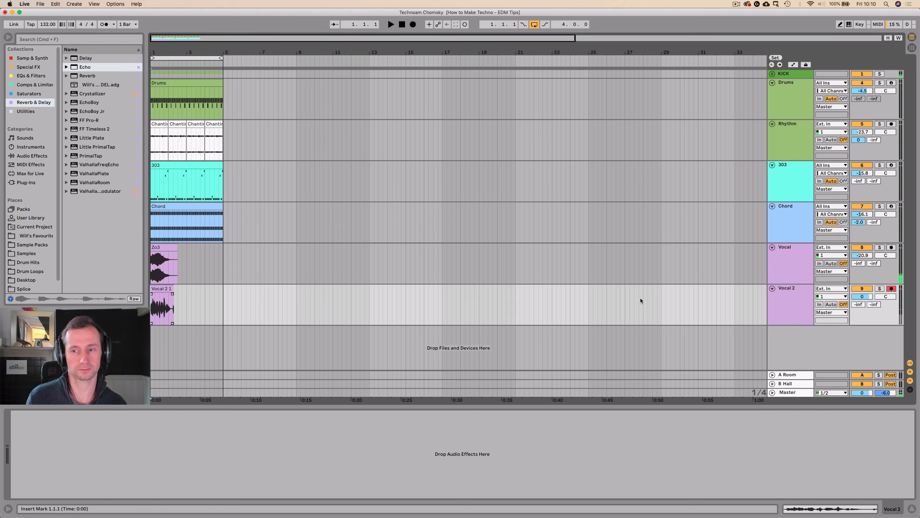
pyautogui.click(881, 289)
pyautogui.press('space')
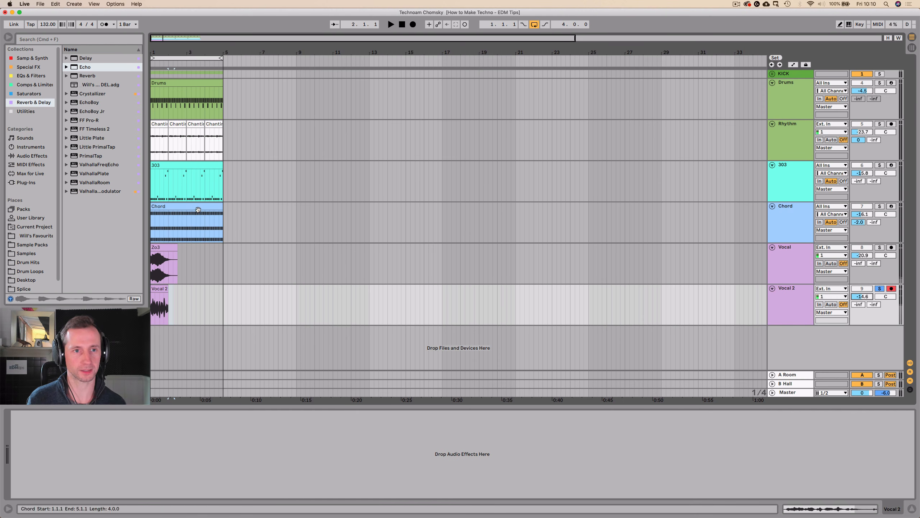
# Unsolo Vocal 2 and play the one-bar take against the full loop to check its timing.
pyautogui.moveTo(150, 54); pyautogui.dragTo(152, 196)
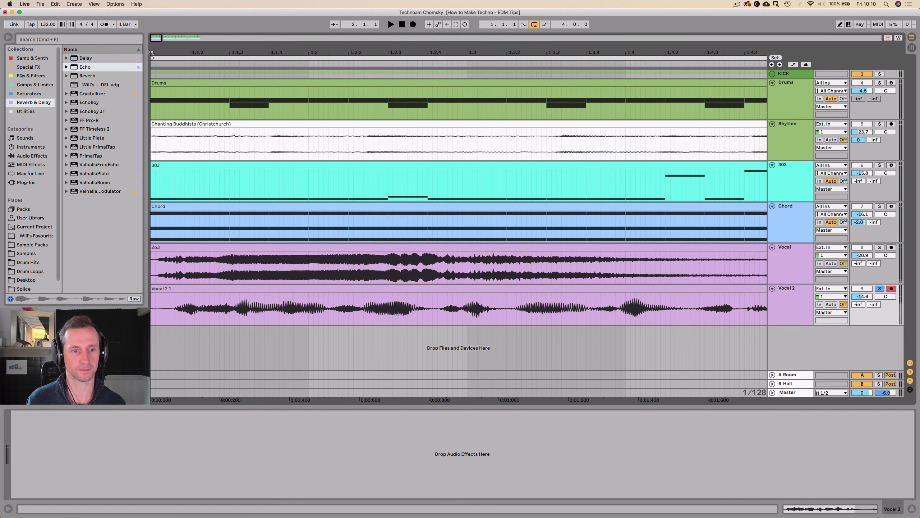
pyautogui.press('space')
pyautogui.click(879, 288)
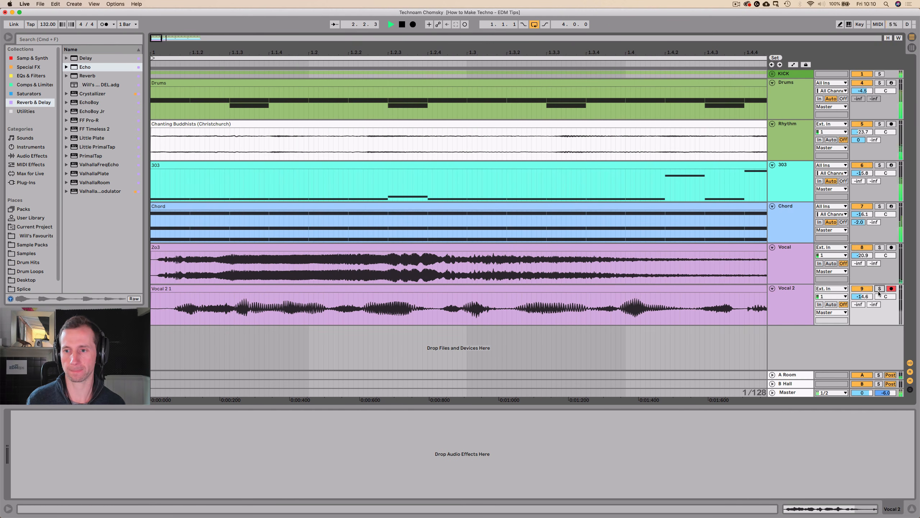
pyautogui.click(506, 301)
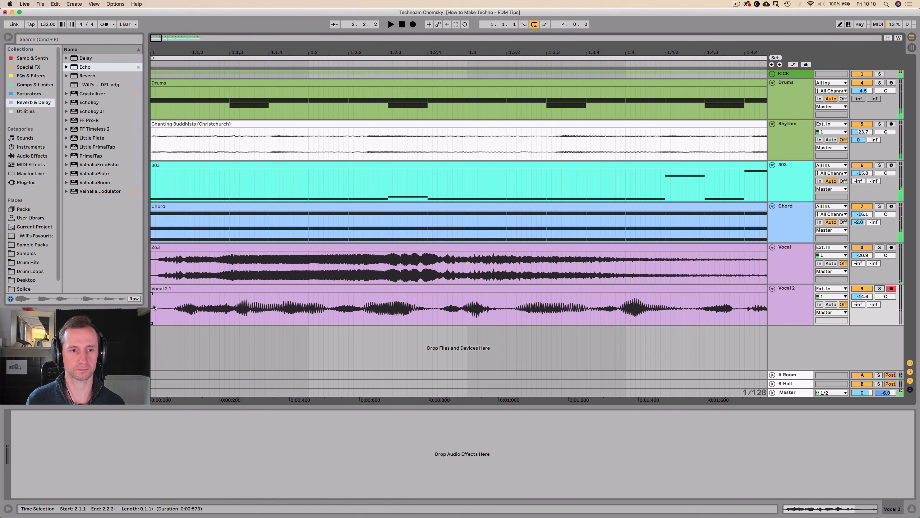
pyautogui.press('space')
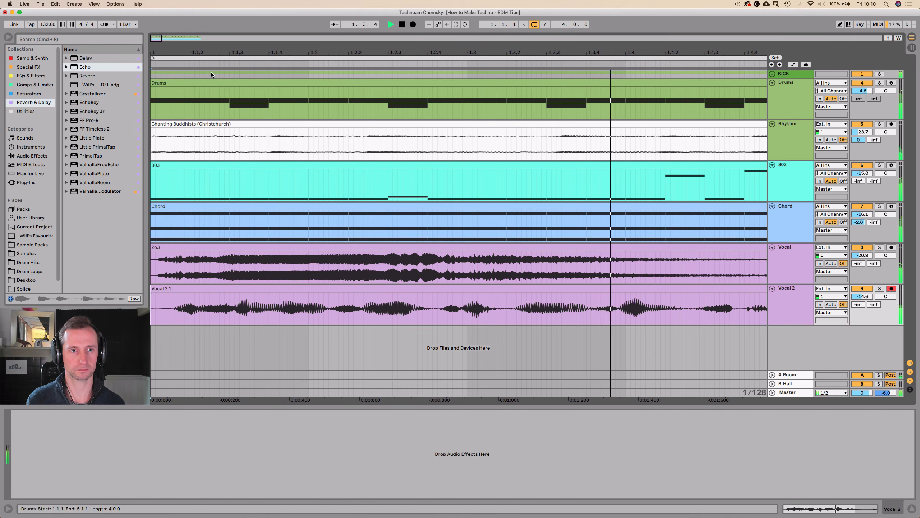
pyautogui.press('space')
pyautogui.moveTo(212, 52); pyautogui.dragTo(212, 35)
pyautogui.press('space')
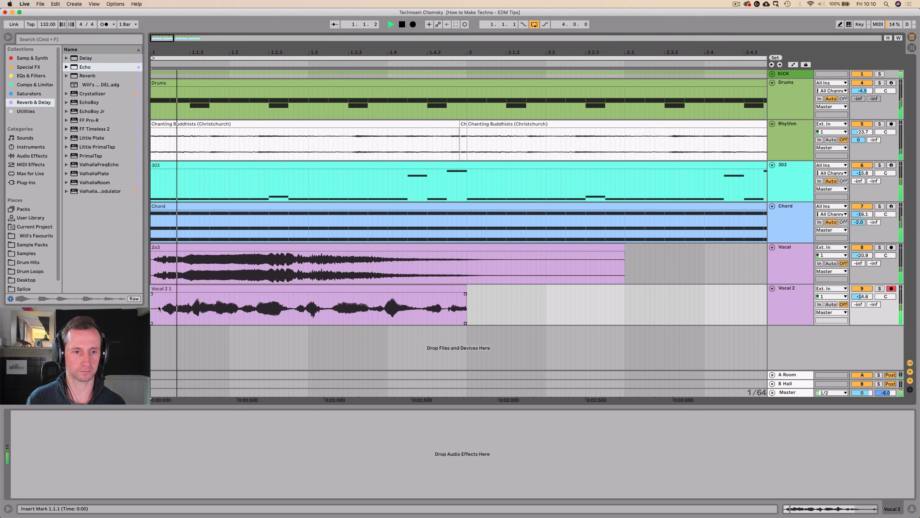
pyautogui.press('space')
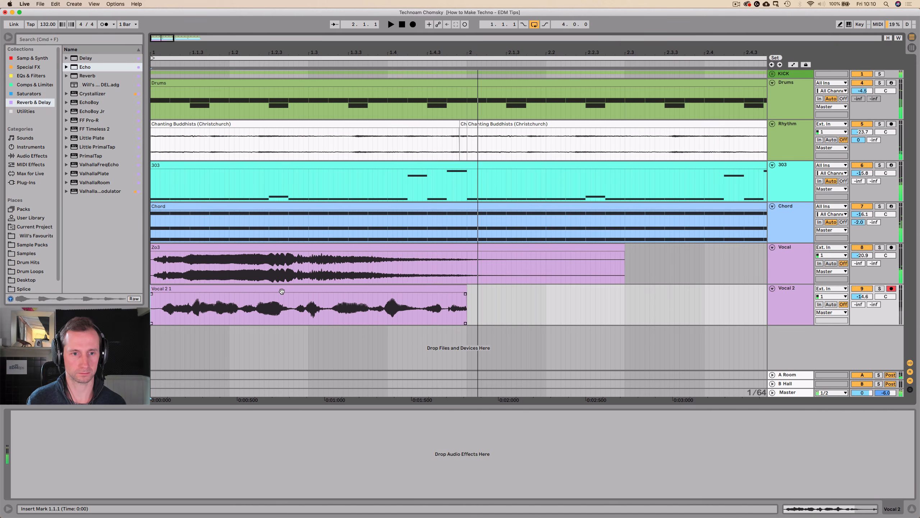
# Duplicate the one-bar Vocal 2 clip three times to fill the four-bar loop.
pyautogui.click(282, 291)
pyautogui.press('super+d')
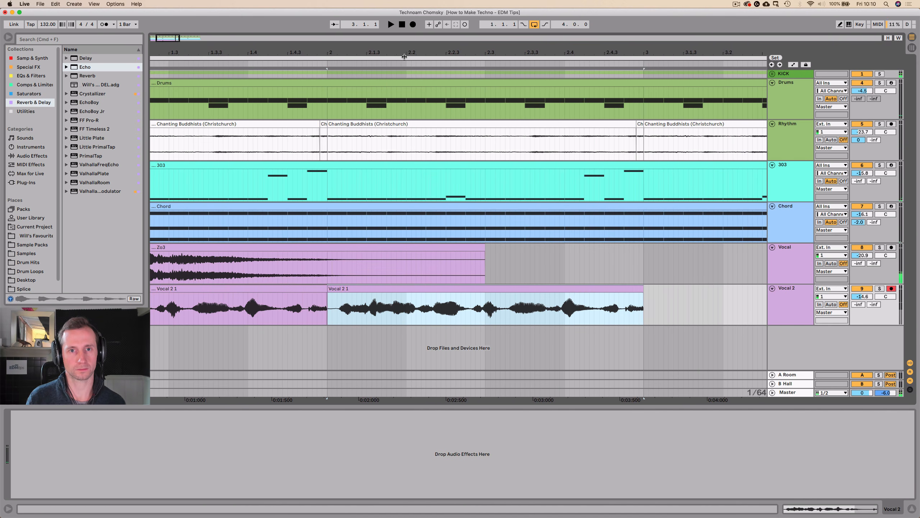
pyautogui.moveTo(405, 53); pyautogui.dragTo(404, 18)
pyautogui.press('super+d')
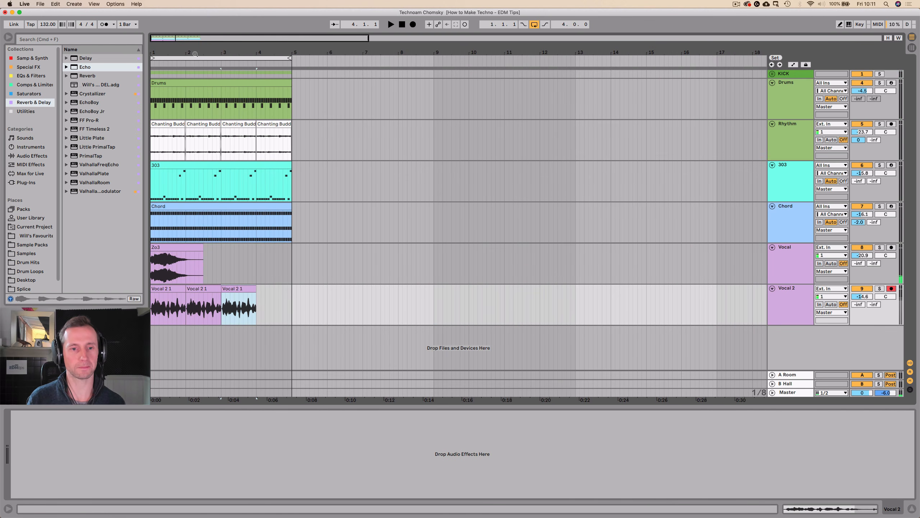
pyautogui.press('super+d')
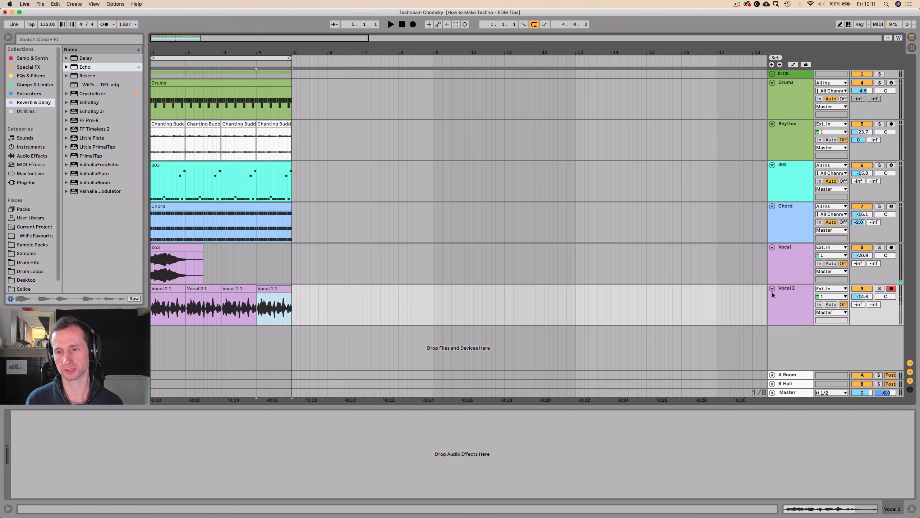
# Play the loop from the start and set the Vocal 2 volume to -17.1 dB.
pyautogui.click(778, 264)
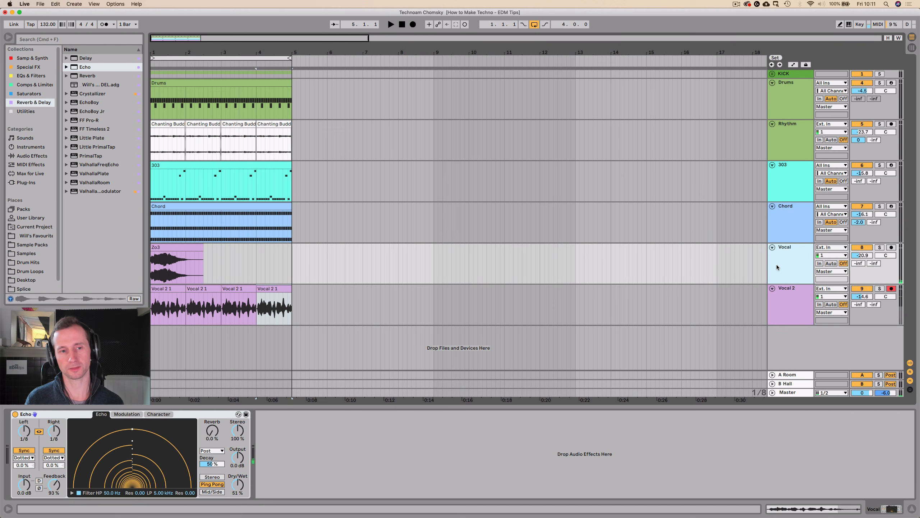
pyautogui.click(402, 25)
pyautogui.press('space')
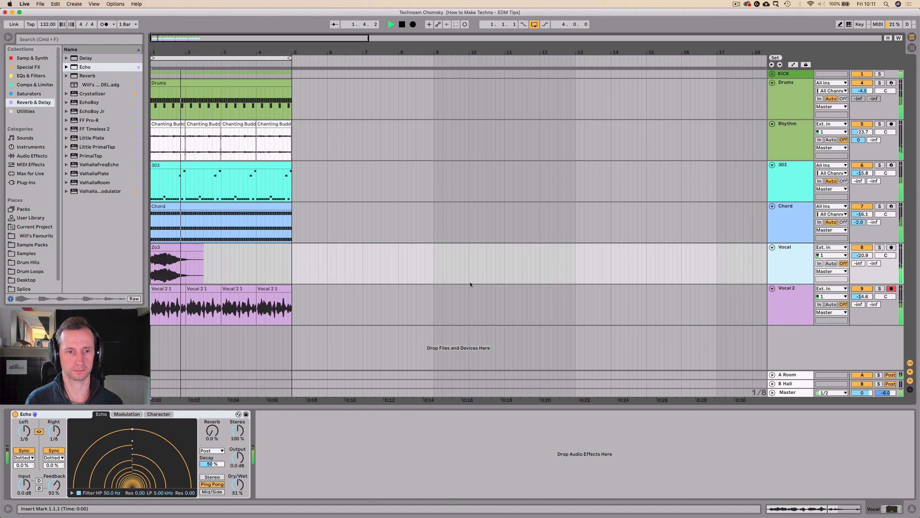
pyautogui.moveTo(862, 296); pyautogui.dragTo(862, 303)
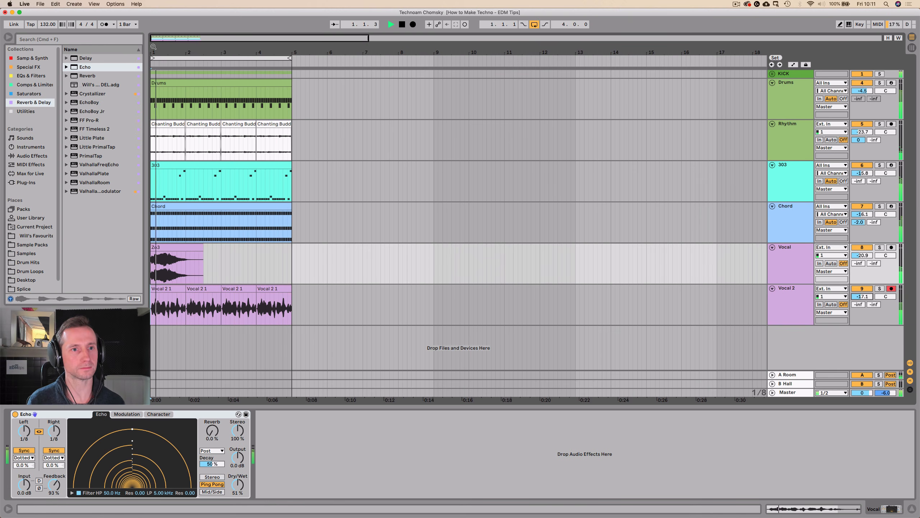
# Select the first half bar of the Vocal 2 clip and duplicate it repeatedly until it fills all four bars.
pyautogui.moveTo(153, 47); pyautogui.dragTo(185, 222)
pyautogui.press('space')
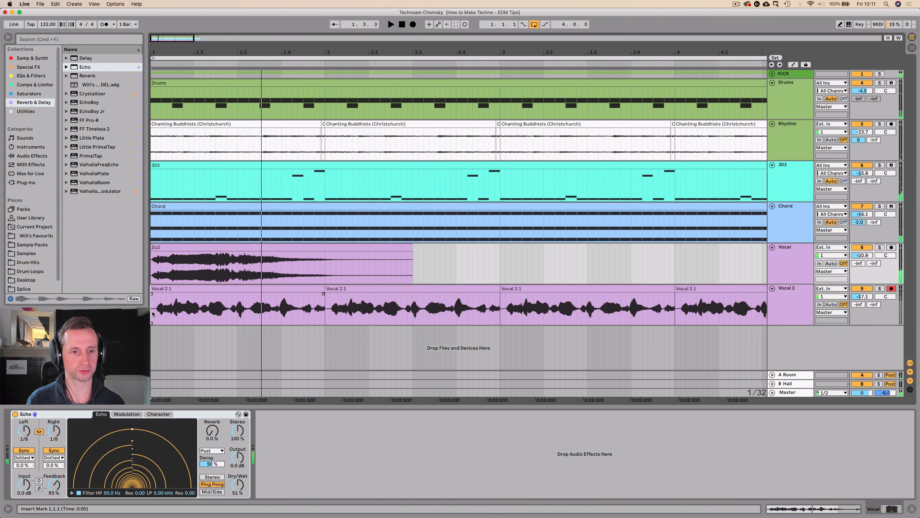
pyautogui.moveTo(153, 314); pyautogui.dragTo(238, 310)
pyautogui.press('super+d')
pyautogui.press('super+d')
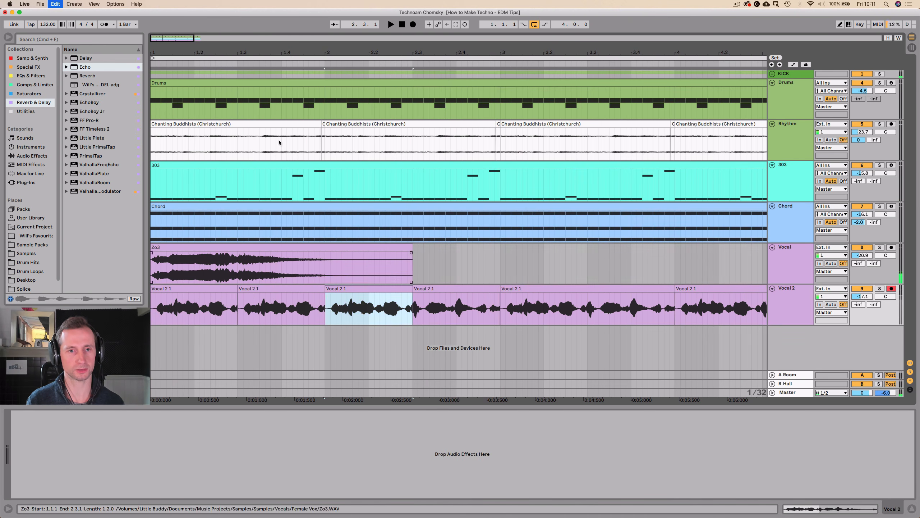
pyautogui.press('super+d')
pyautogui.press('super+d')
pyautogui.press('super+d')
pyautogui.press('super+d')
pyautogui.moveTo(285, 50); pyautogui.dragTo(182, 52)
pyautogui.press('super+d')
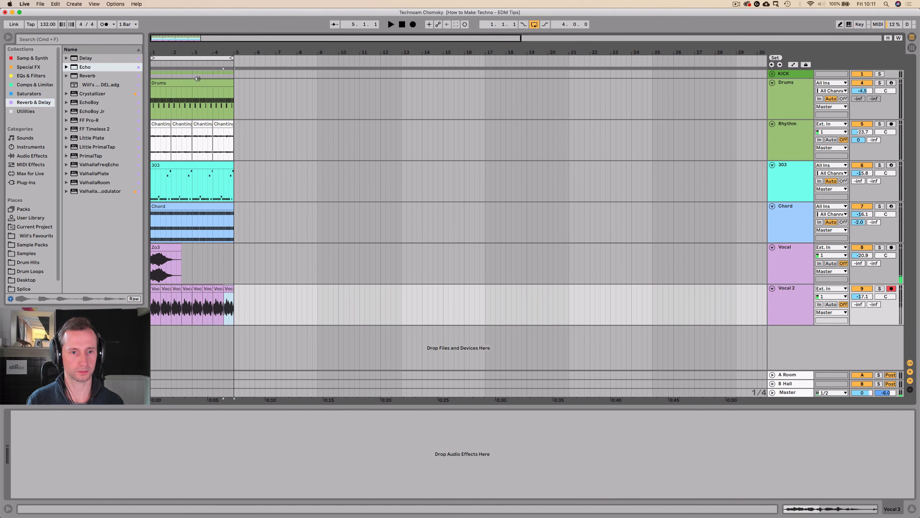
# Play the loop from the start and balance the Vocal 2 volume at -19.4 dB.
pyautogui.press('space')
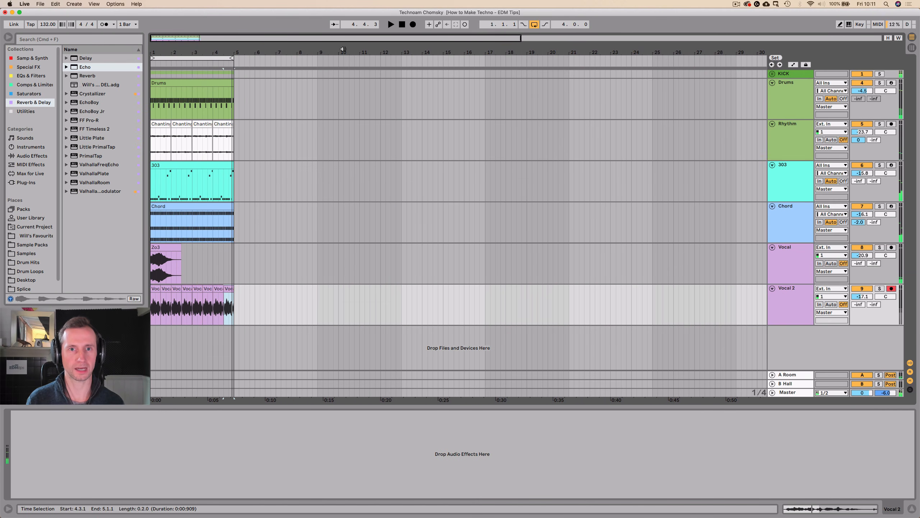
pyautogui.click(402, 24)
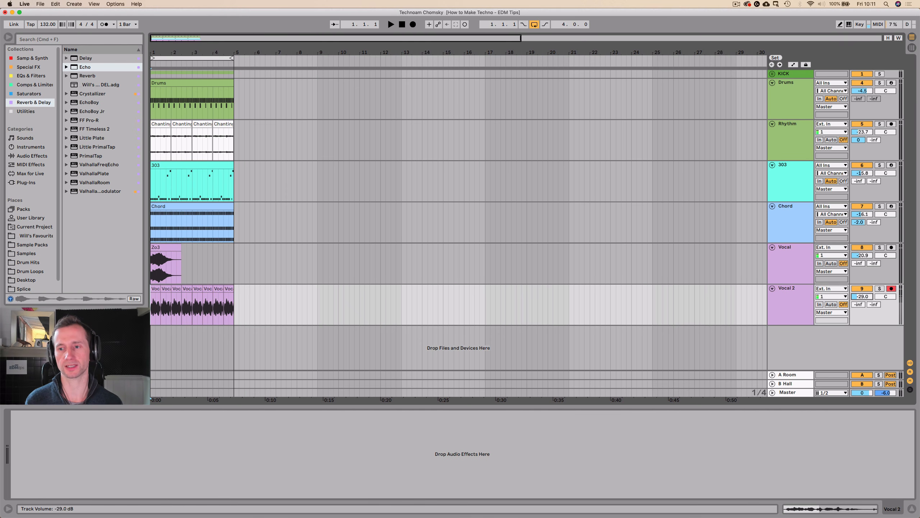
pyautogui.press('space')
pyautogui.moveTo(863, 296); pyautogui.dragTo(863, 288)
# Add an EQ Eight to the Vocal 2 track, set its low cut to 166 Hz and play the loop.
pyautogui.click(785, 302)
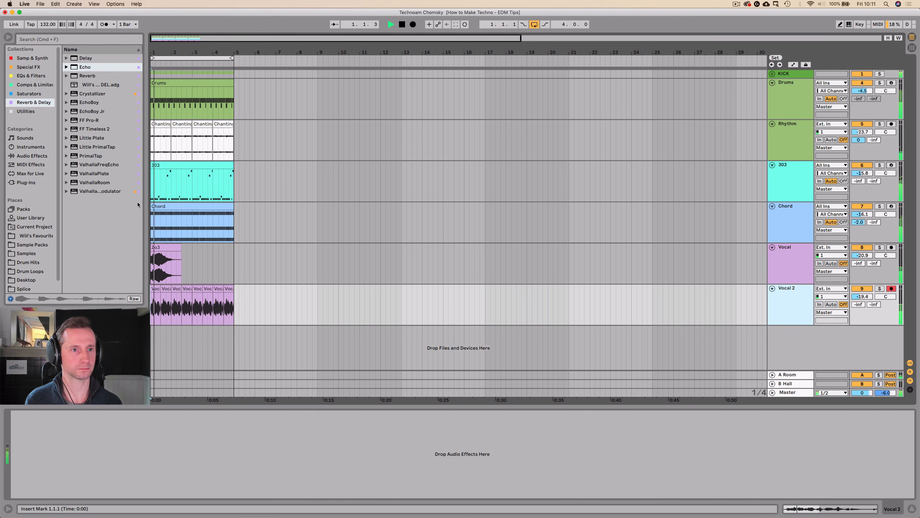
pyautogui.click(31, 75)
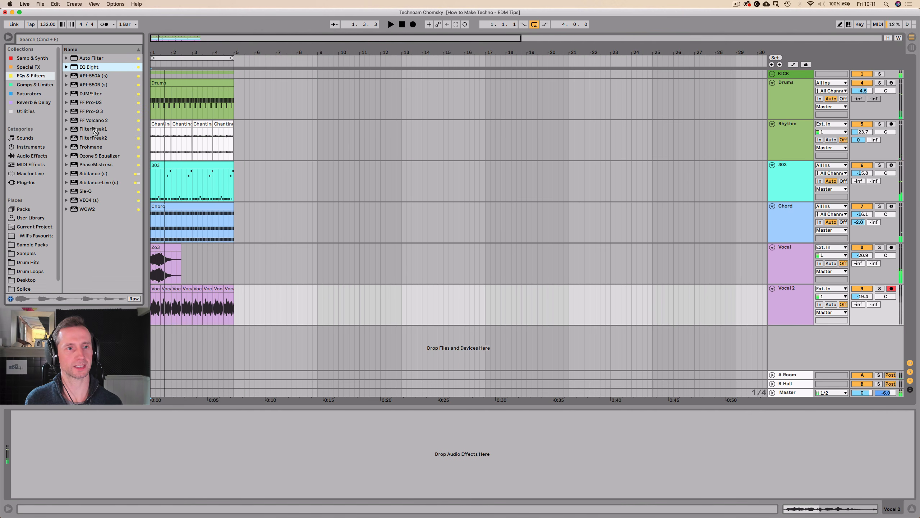
pyautogui.moveTo(105, 464)
pyautogui.mouseDown()
pyautogui.moveTo(82, 465)
pyautogui.moveTo(110, 457)
pyautogui.moveTo(99, 457)
pyautogui.mouseUp()
pyautogui.press('space')
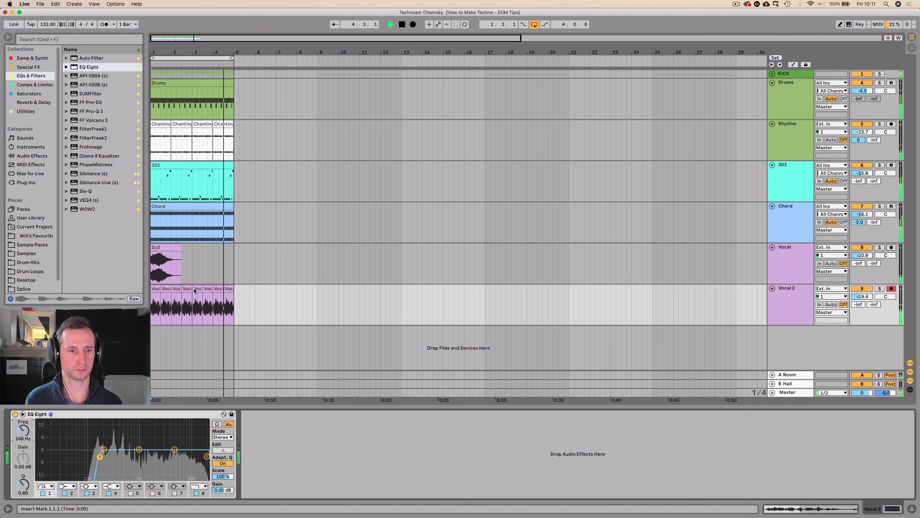
# Extend the first Vocal 2 clip to one full bar and listen to it in the loop.
pyautogui.moveTo(161, 289); pyautogui.dragTo(170, 289)
pyautogui.press('space')
pyautogui.press('space')
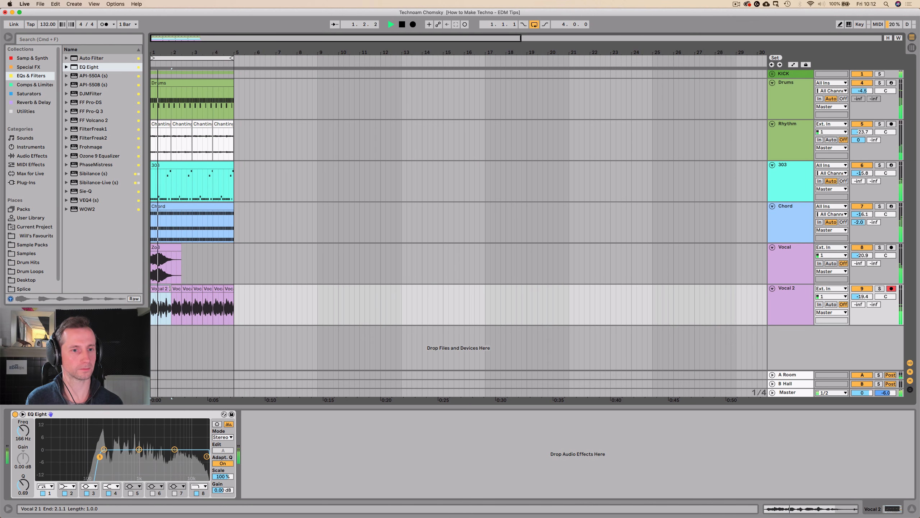
pyautogui.press('space')
pyautogui.click(160, 302)
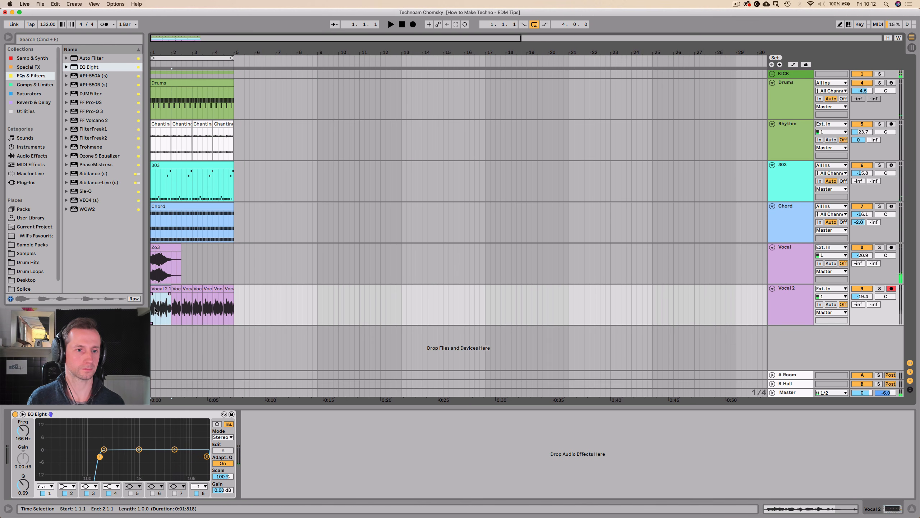
pyautogui.press('space')
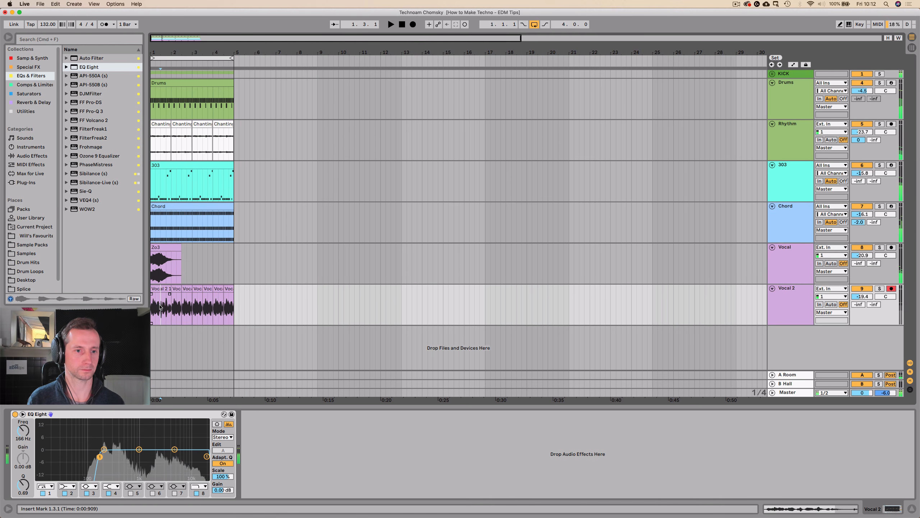
# Select the second half bar of the first Vocal 2 clip, duplicate it repeatedly until the end of bar four, and play the loop.
pyautogui.moveTo(160, 307); pyautogui.dragTo(168, 306)
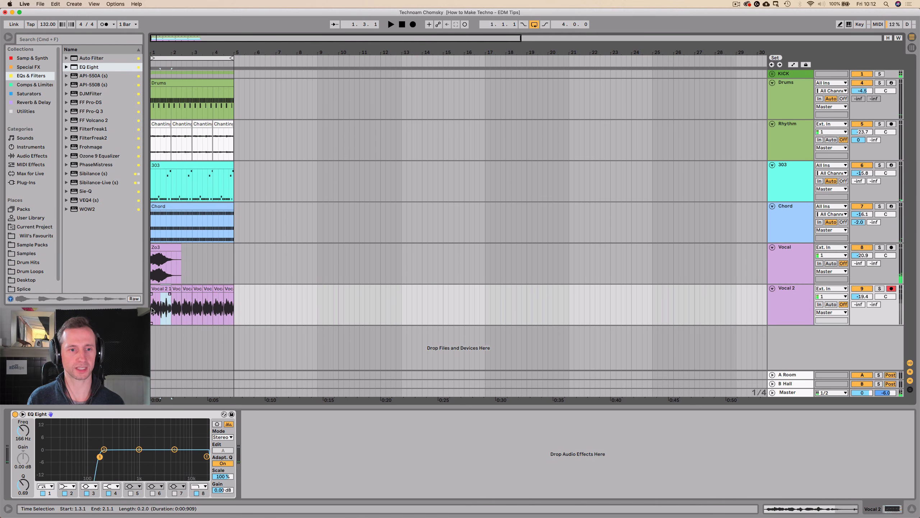
pyautogui.press('super+d')
pyautogui.press('super+d')
pyautogui.press('super+d')
pyautogui.press('super+d')
pyautogui.press('super+d')
pyautogui.press('super+d')
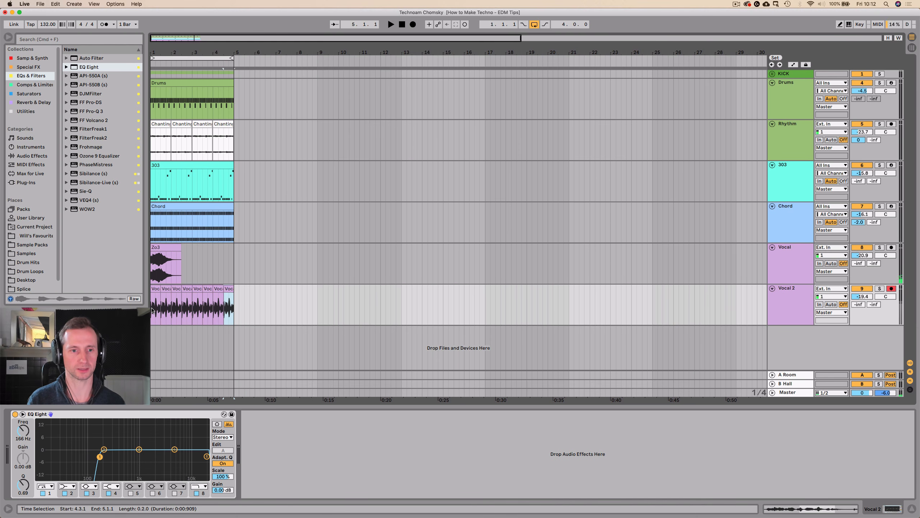
pyautogui.press('space')
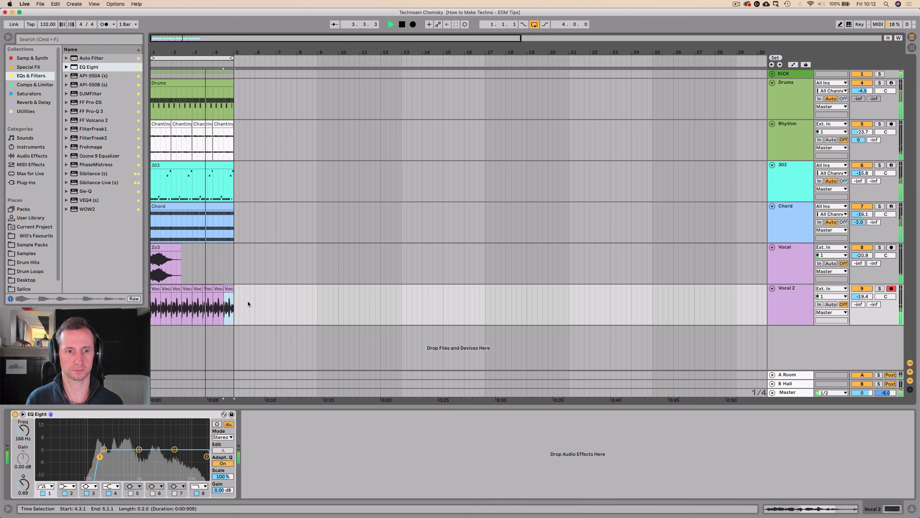
pyautogui.moveTo(354, 48); pyautogui.dragTo(354, 33)
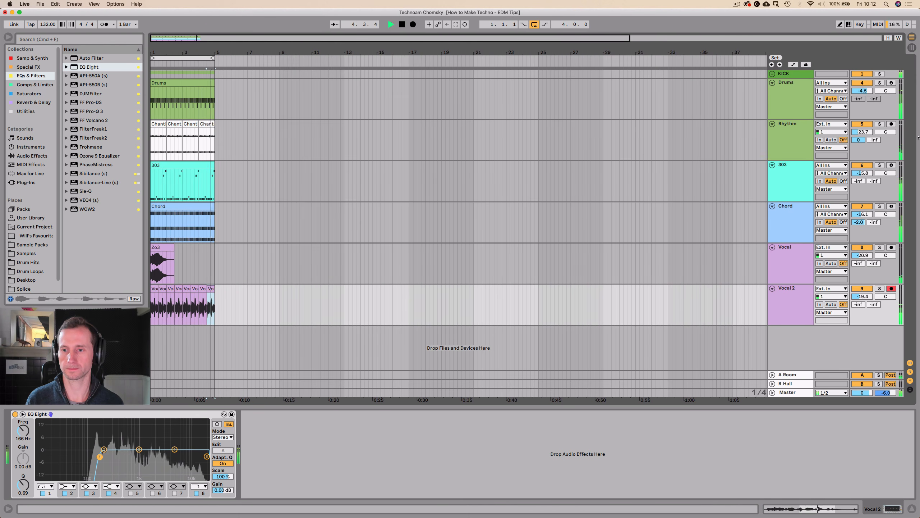
pyautogui.press('space')
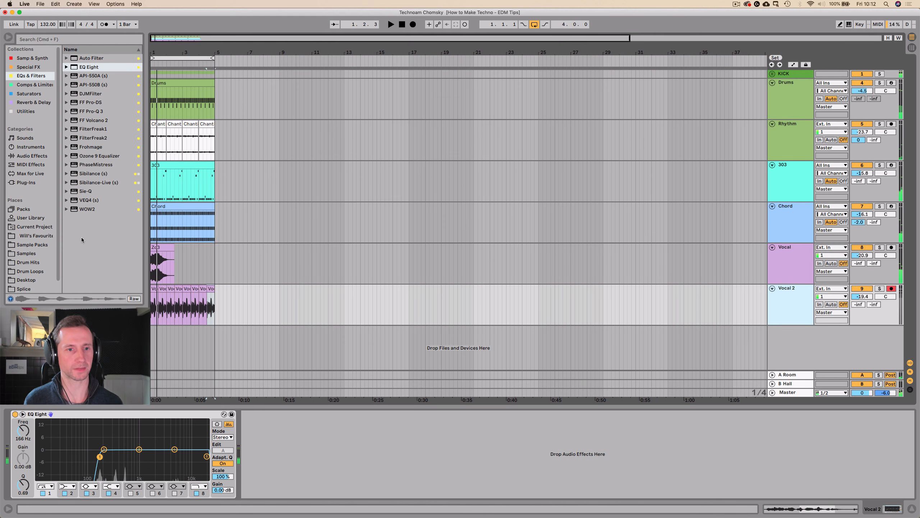
# Select the full four bars across all tracks from Vocal 2 to KICK and duplicate them once.
pyautogui.moveTo(217, 320); pyautogui.dragTo(184, 259)
pyautogui.click(213, 311)
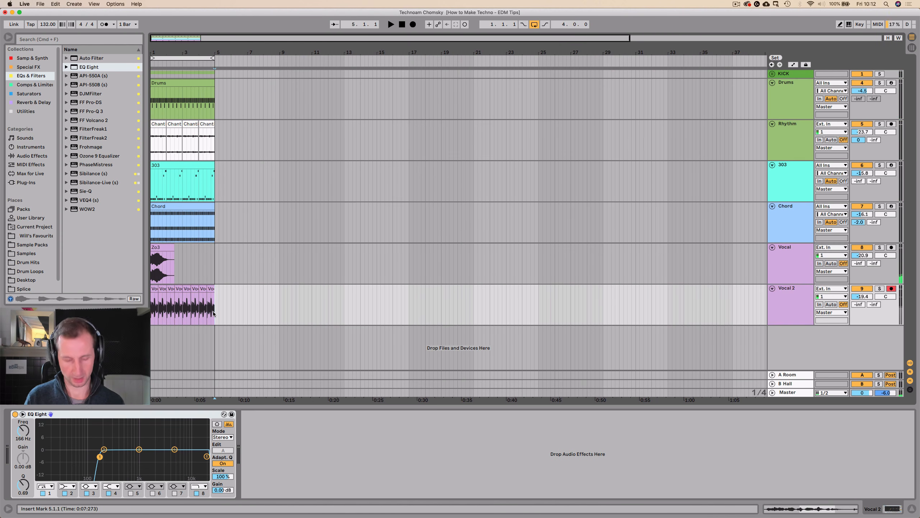
pyautogui.moveTo(213, 314); pyautogui.dragTo(107, 76)
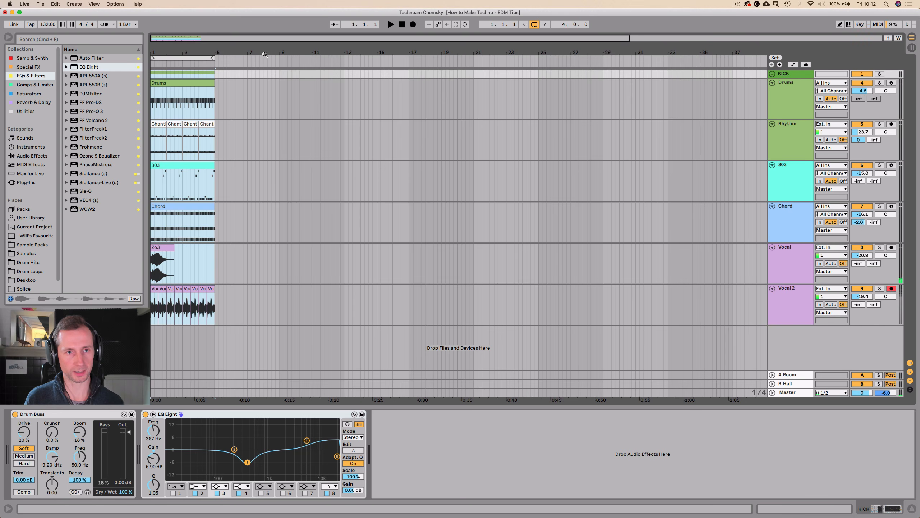
pyautogui.press('super+d')
# Delete the second Zo3 clip on the Vocal track, extend the loop range to eight bars and play it.
pyautogui.click(229, 245)
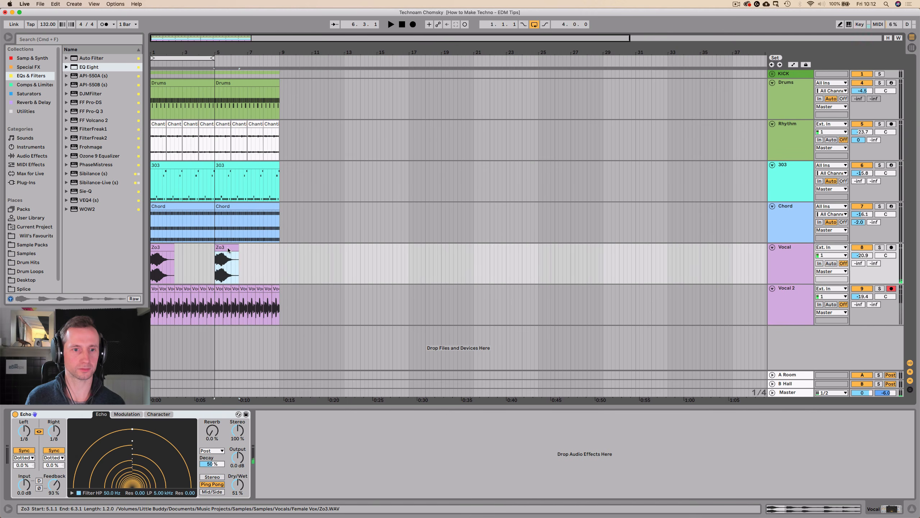
pyautogui.press('Delete')
pyautogui.moveTo(213, 59); pyautogui.dragTo(278, 59)
pyautogui.press('space')
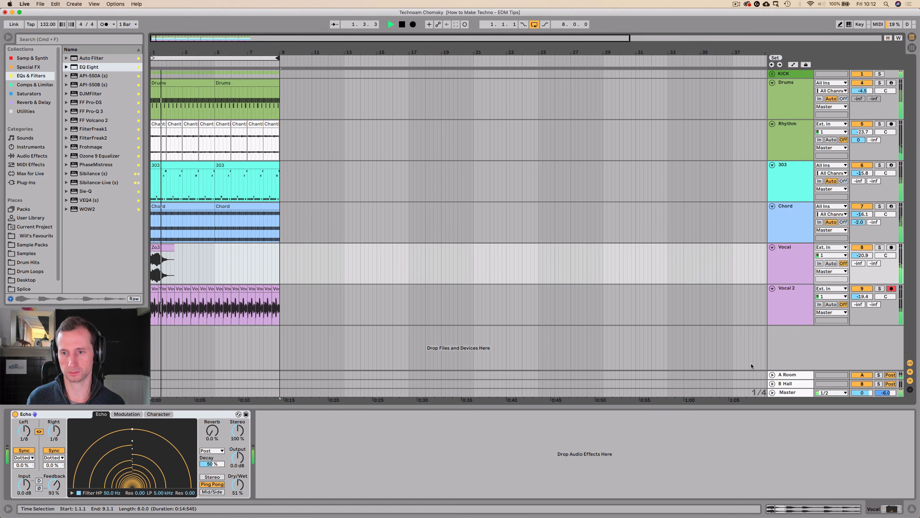
# Add the Phaser audio effect after the EQ Eight on the Vocal 2 track.
pyautogui.click(791, 315)
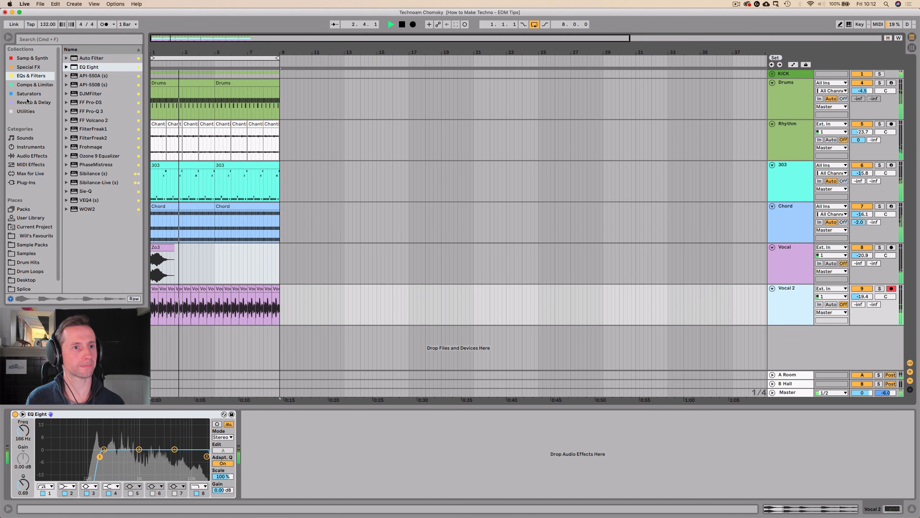
pyautogui.press('space')
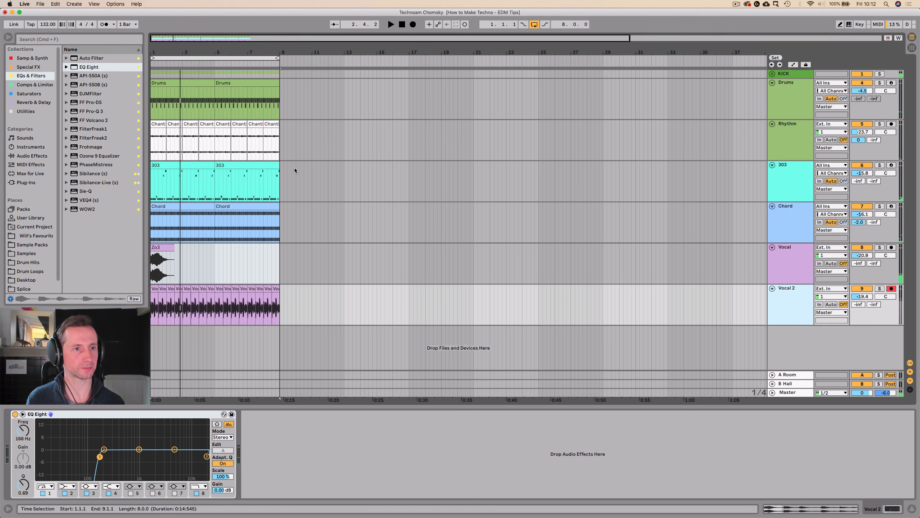
pyautogui.click(30, 112)
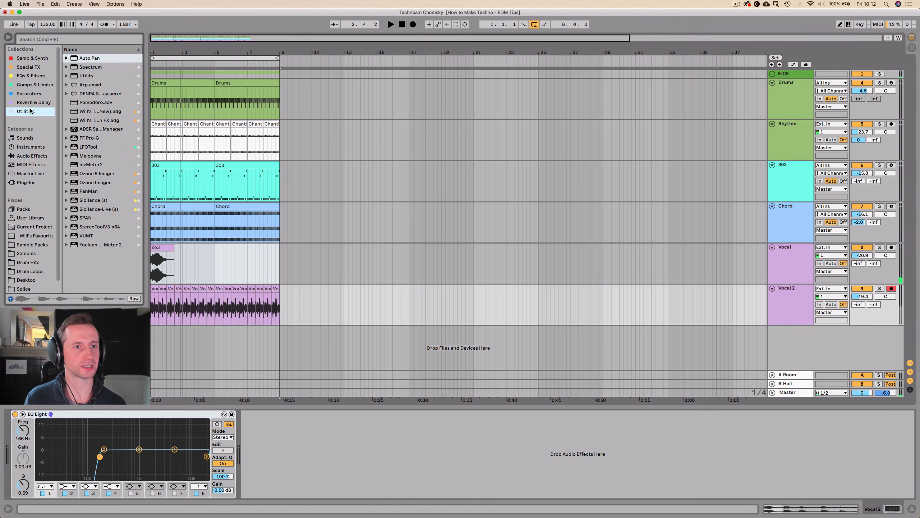
pyautogui.click(23, 156)
pyautogui.scroll(-1, 97, 177)
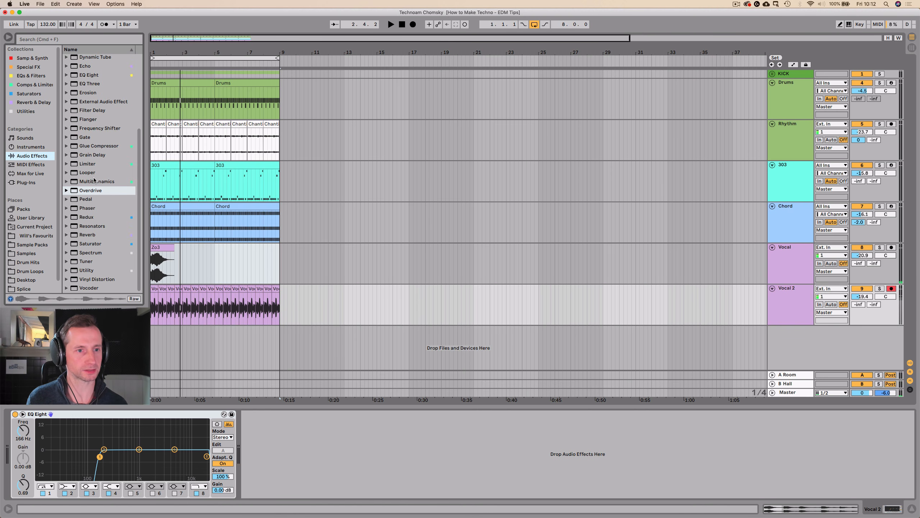
pyautogui.click(90, 208)
pyautogui.moveTo(331, 428); pyautogui.dragTo(331, 428)
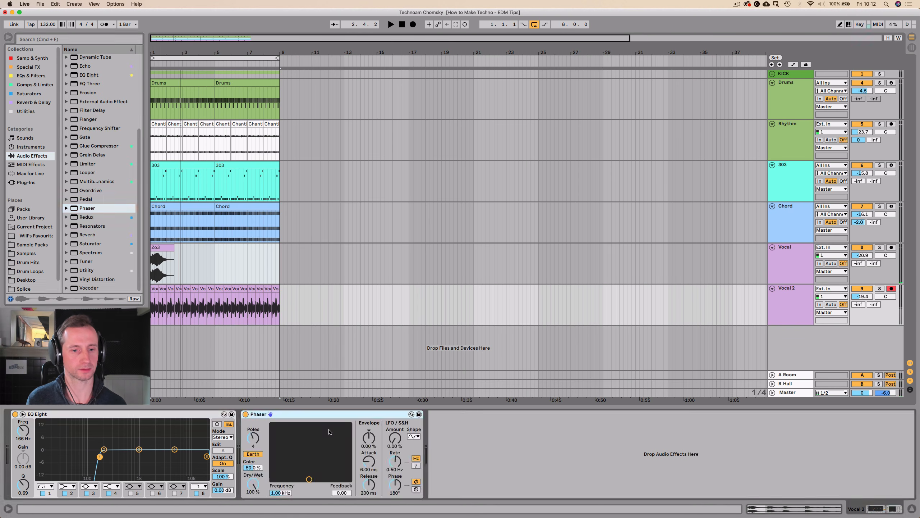
# While the loop plays, set the Vocal 2 Phaser to LFO amount 73.8%, frequency 299 Hz and feedback 0.81.
pyautogui.press('space')
pyautogui.moveTo(395, 438); pyautogui.dragTo(395, 434)
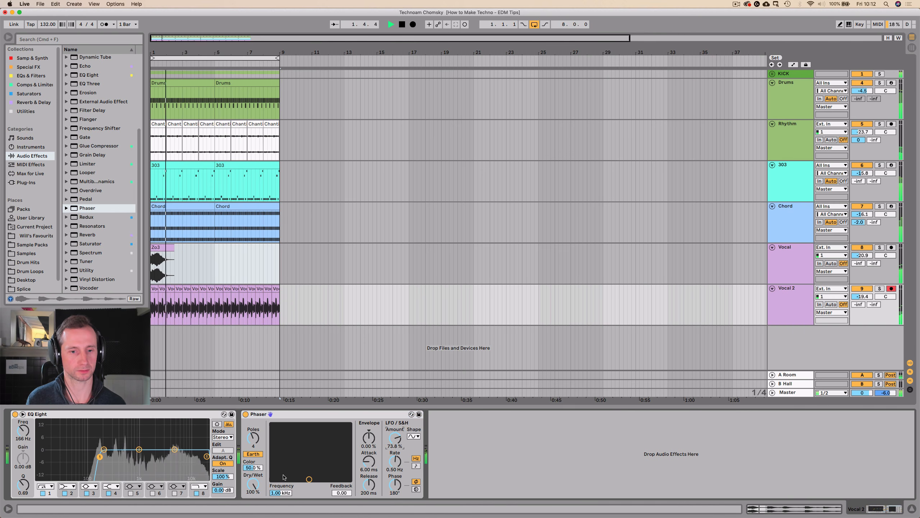
pyautogui.moveTo(292, 478); pyautogui.dragTo(292, 456)
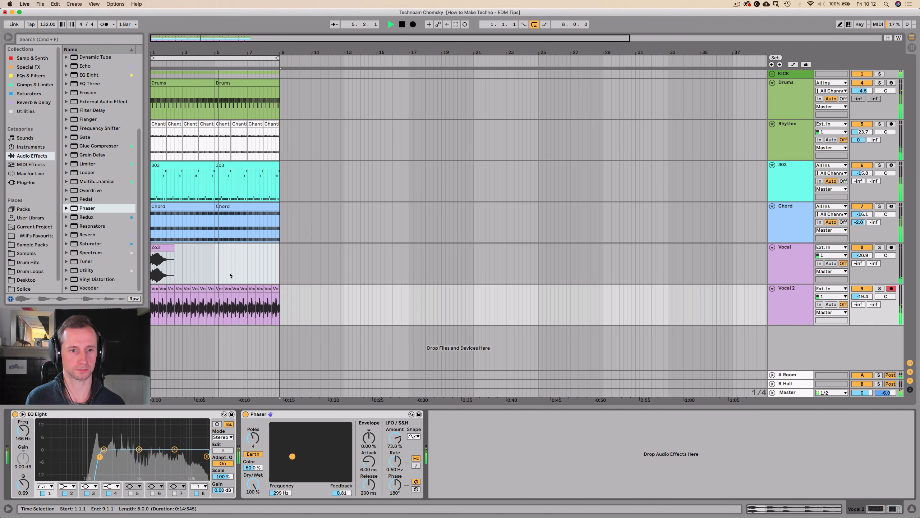
pyautogui.moveTo(212, 52); pyautogui.dragTo(211, 38)
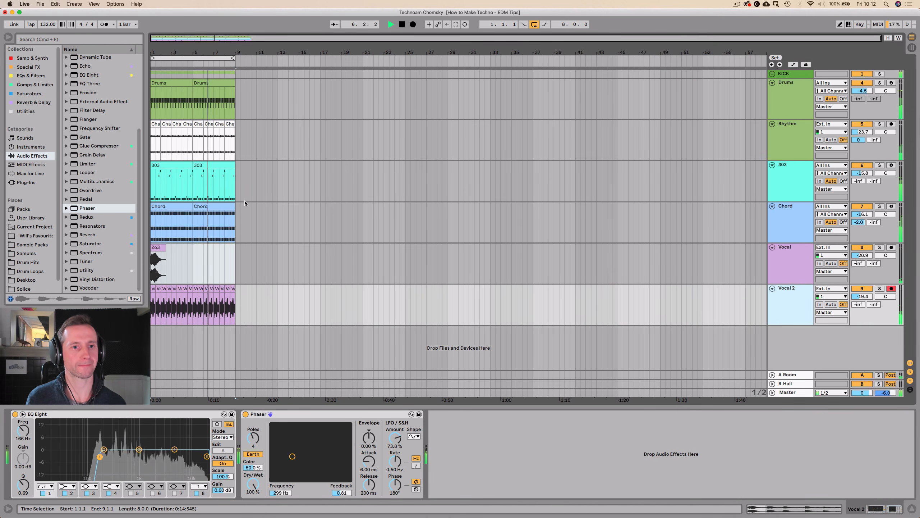
pyautogui.press('space')
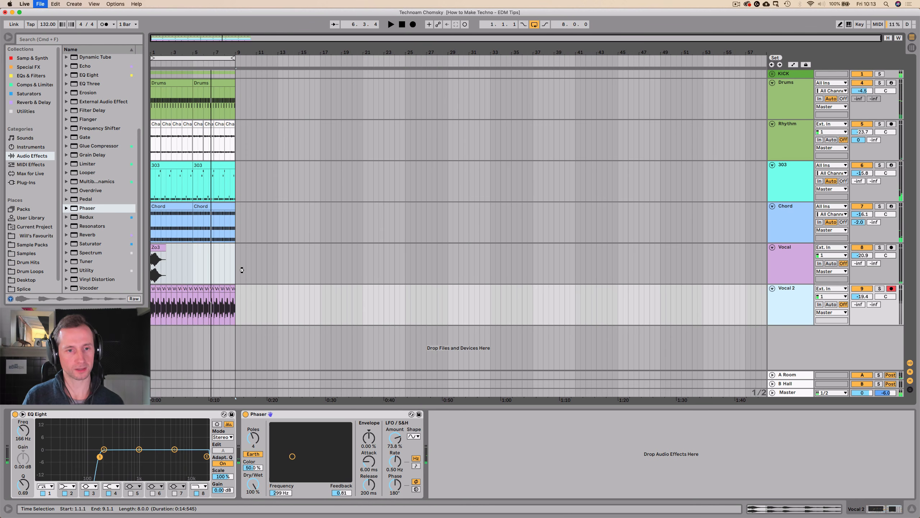
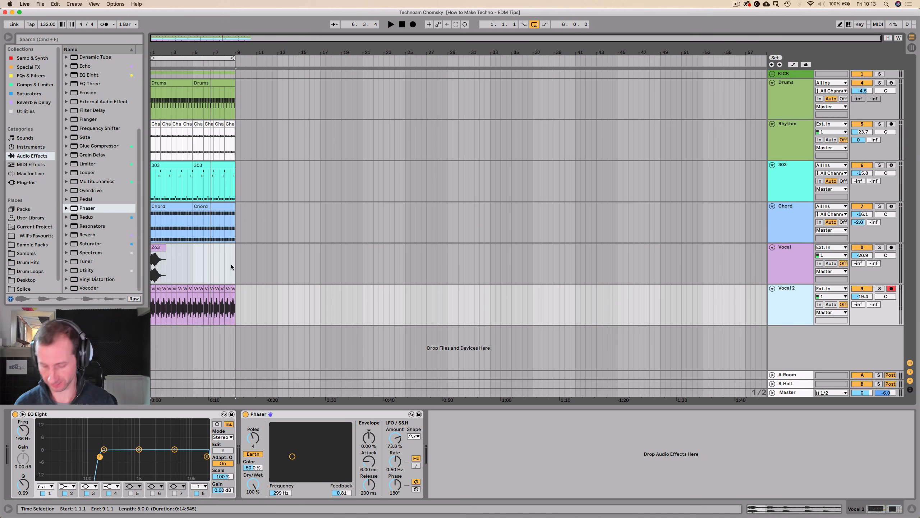
# Duplicate the full eight bars across all tracks once and extend the loop range to sixteen bars.
pyautogui.press('space')
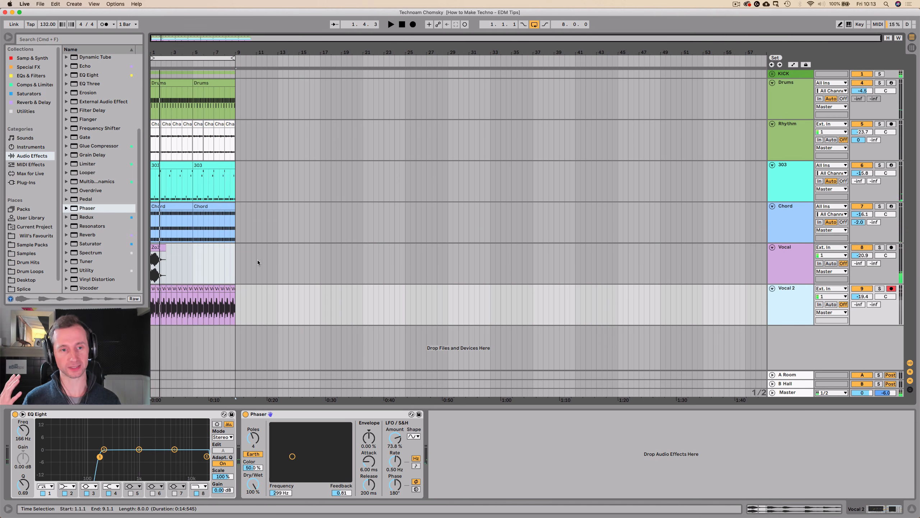
pyautogui.moveTo(236, 314); pyautogui.dragTo(127, 75)
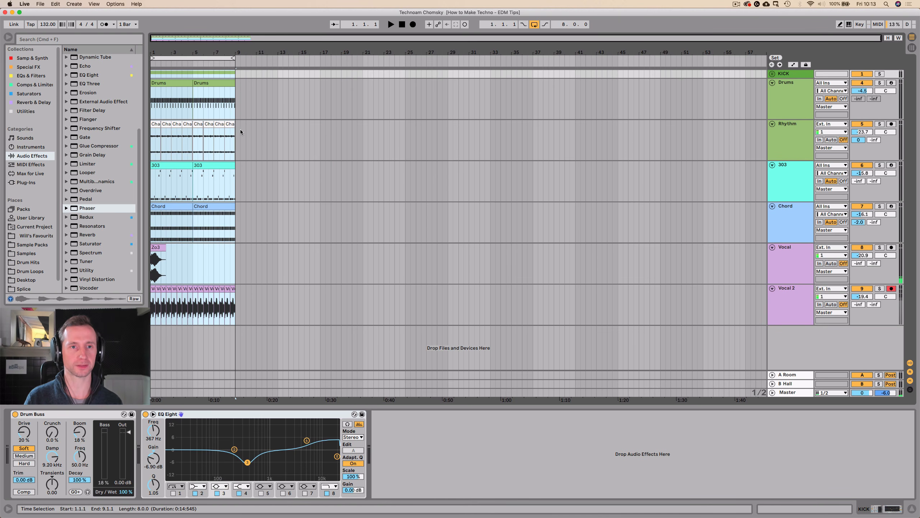
pyautogui.press('super+d')
pyautogui.moveTo(232, 56); pyautogui.dragTo(320, 70)
# Consolidate the first two Drums clips into one eight-bar clip, delete all its Hats 013 notes and play it.
pyautogui.click(161, 83)
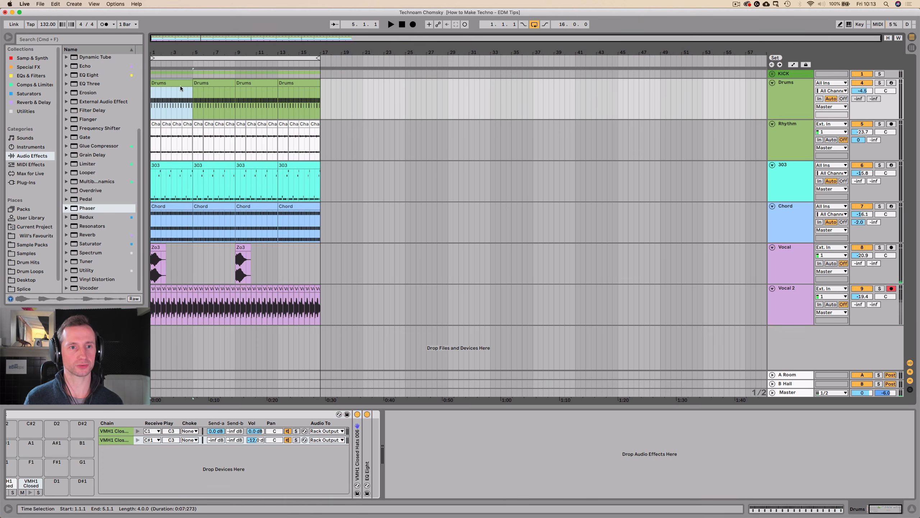
pyautogui.keyDown('shift'); pyautogui.click(211, 84); pyautogui.keyUp('shift')
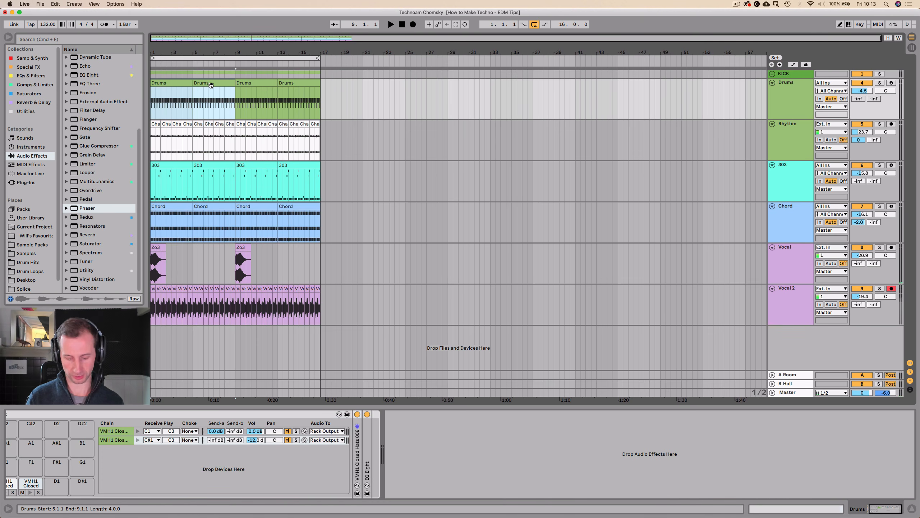
pyautogui.doubleClick(205, 84)
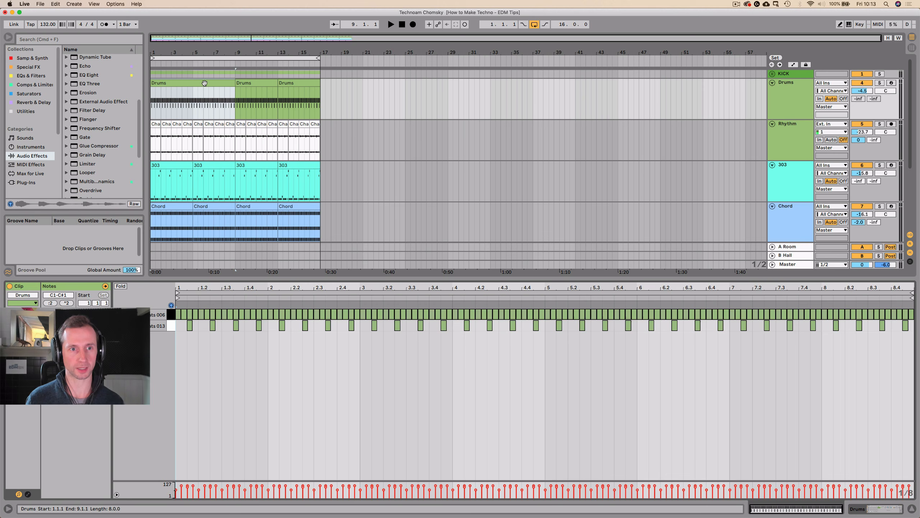
pyautogui.click(171, 327)
pyautogui.press('Delete')
pyautogui.press('space')
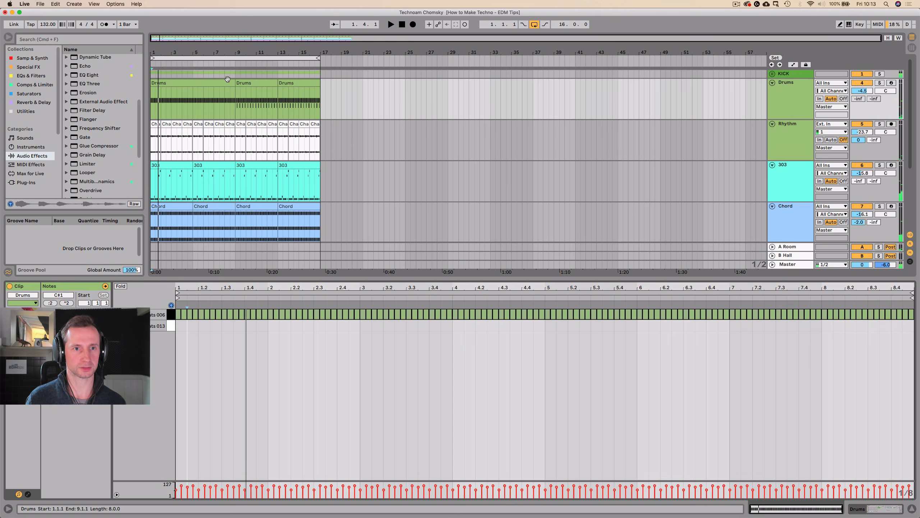
# Delete the first eight bars of the KICK and Vocal 2 tracks and turn looping off.
pyautogui.moveTo(231, 74); pyautogui.dragTo(161, 83)
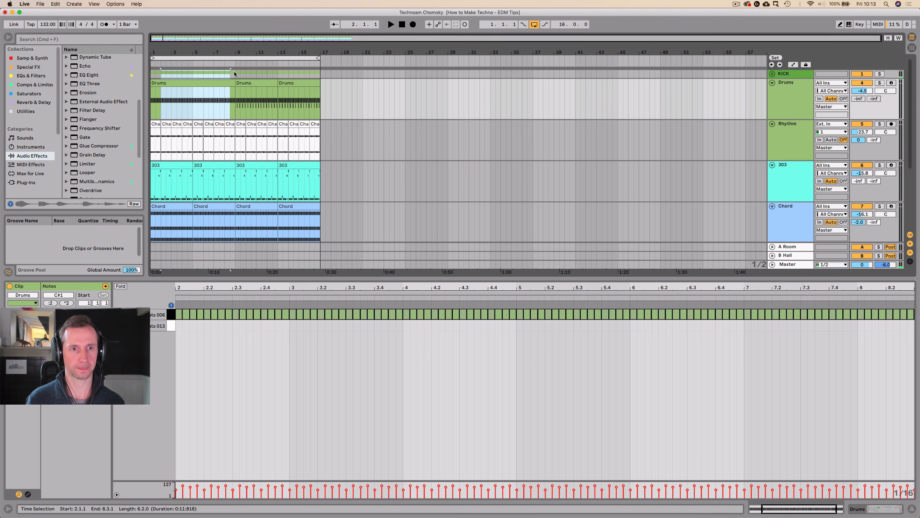
pyautogui.moveTo(234, 72); pyautogui.dragTo(130, 71)
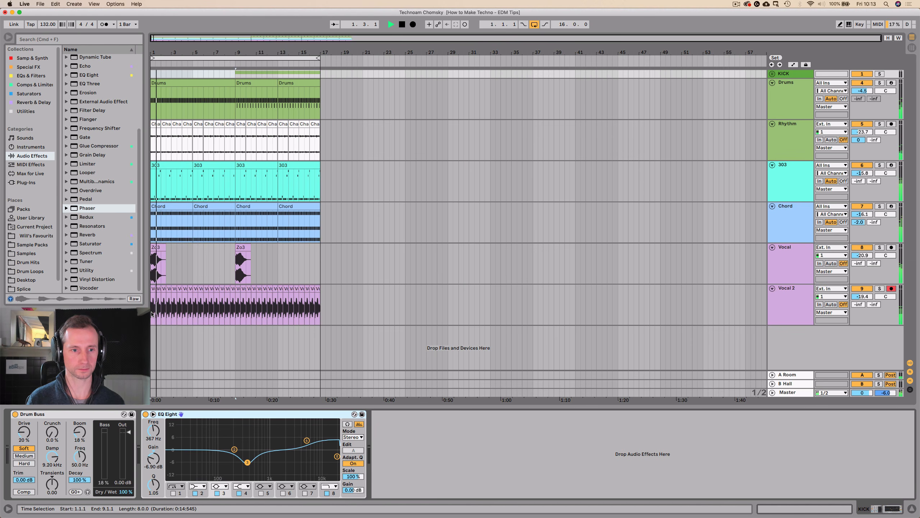
pyautogui.moveTo(152, 309); pyautogui.dragTo(233, 309)
pyautogui.press('Delete')
pyautogui.click(199, 308)
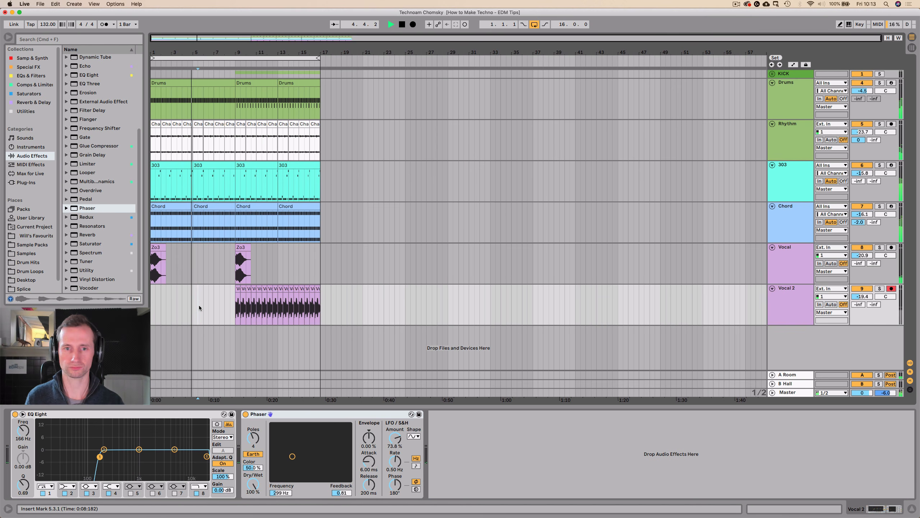
pyautogui.click(582, 160)
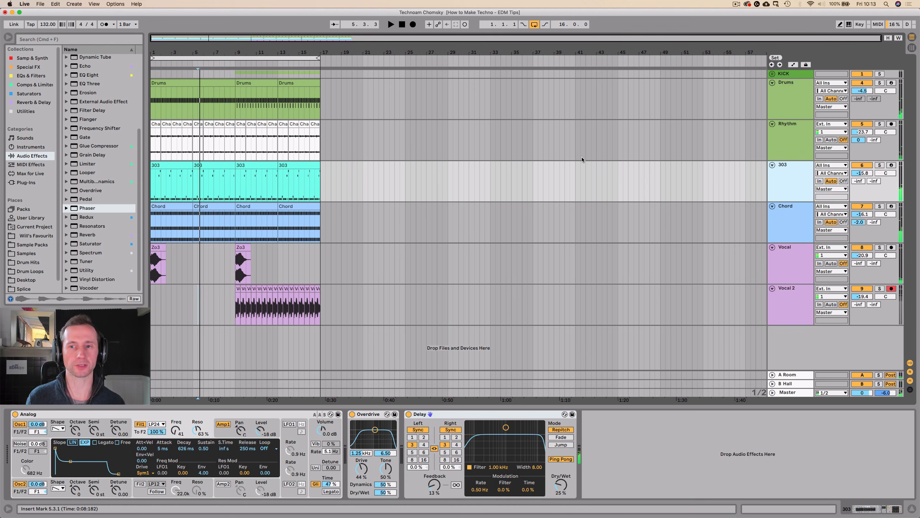
pyautogui.click(532, 25)
# Show the Analog F1 Freq automation in its own lane on the 303 track and draw a ramp rising from bar 1 to bar 9.
pyautogui.click(789, 74)
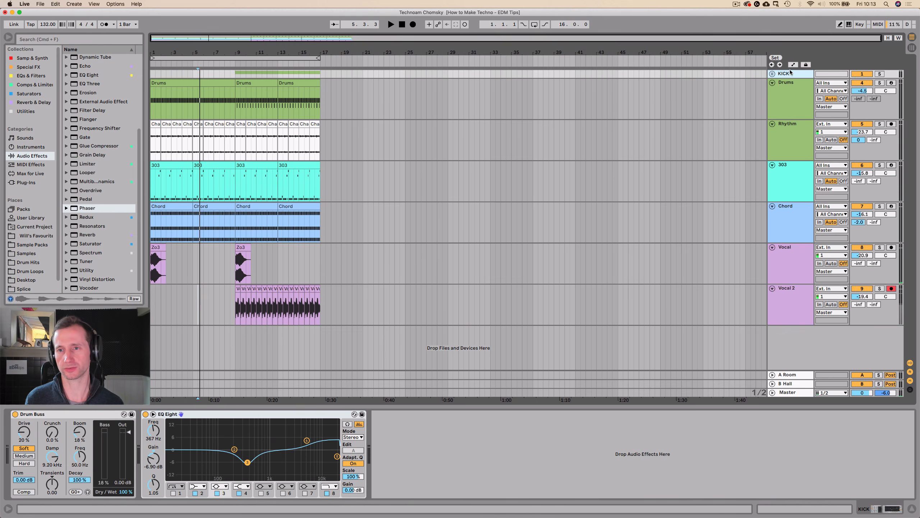
pyautogui.click(794, 64)
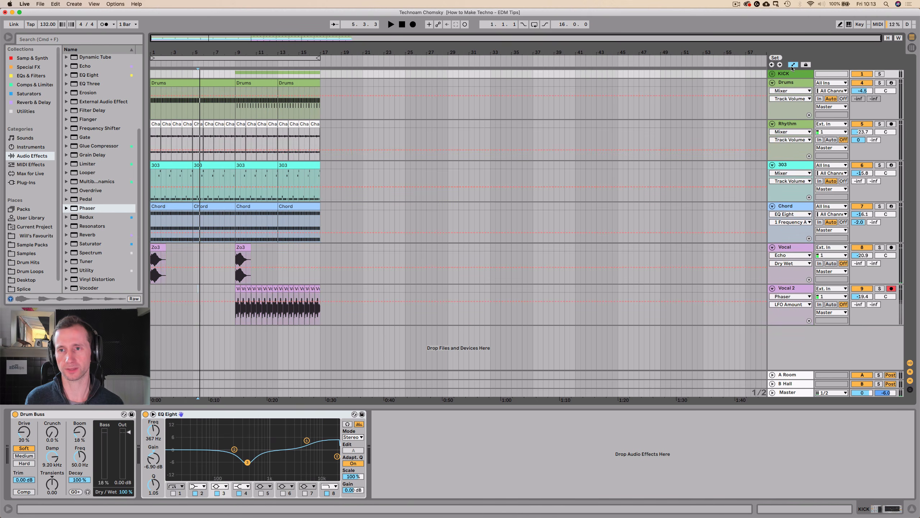
pyautogui.click(790, 165)
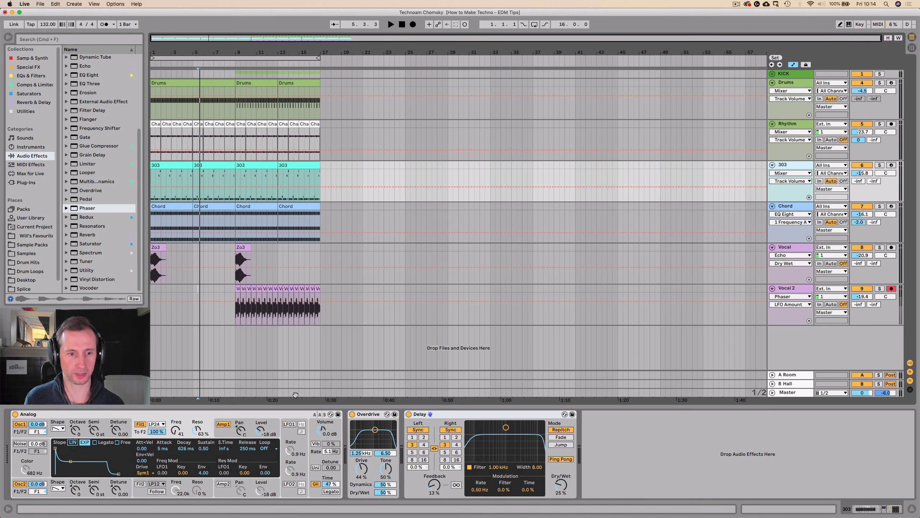
pyautogui.rightClick(174, 430)
pyautogui.click(184, 441)
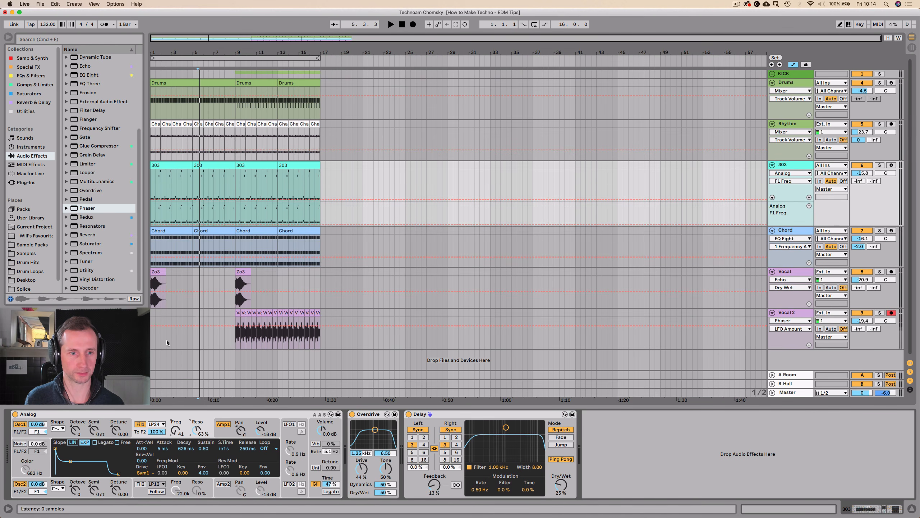
pyautogui.click(152, 225)
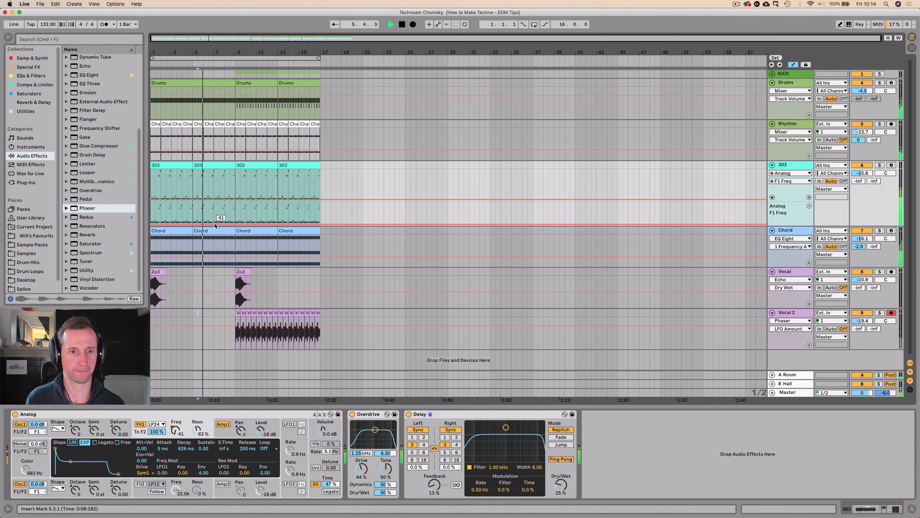
pyautogui.moveTo(235, 225)
pyautogui.mouseDown()
pyautogui.moveTo(236, 215)
pyautogui.moveTo(237, 225)
pyautogui.mouseUp()
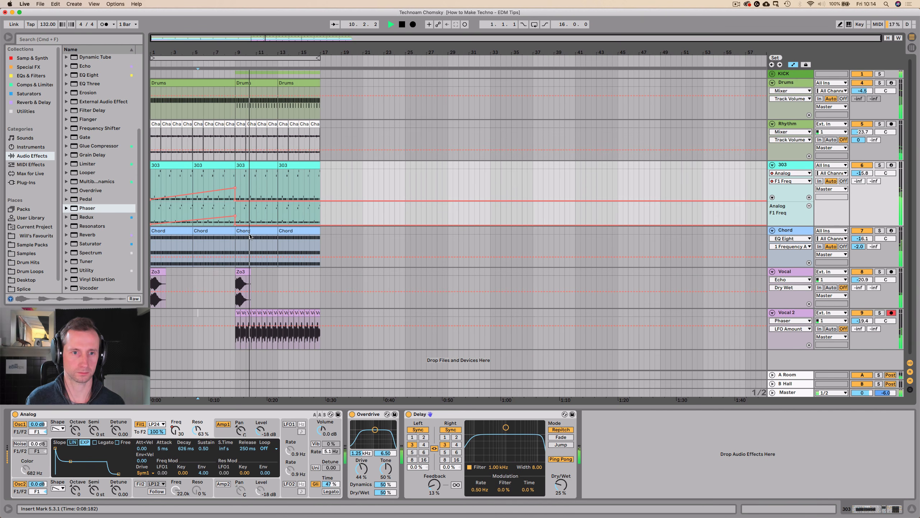
# Stop playback and duplicate bars 9 to 17 across all tracks once.
pyautogui.click(319, 328)
pyautogui.press('space')
pyautogui.moveTo(318, 327); pyautogui.dragTo(235, 62)
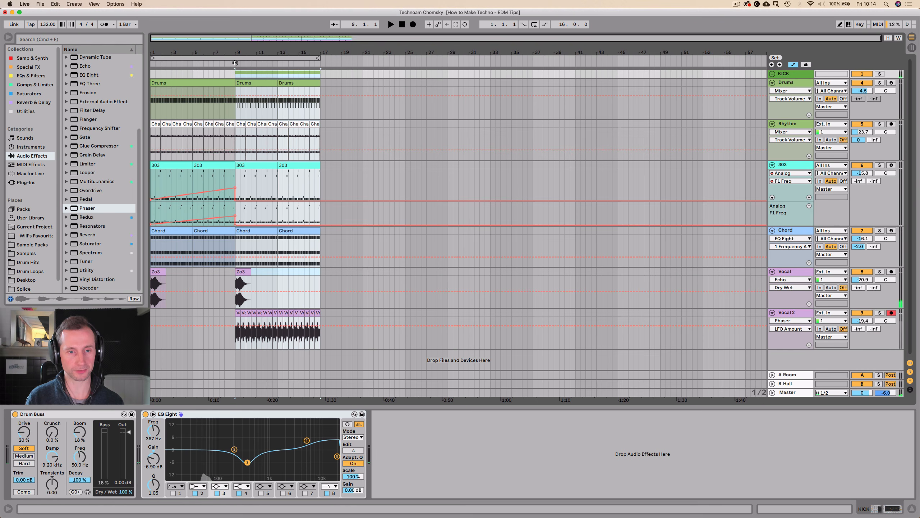
pyautogui.press('super+d')
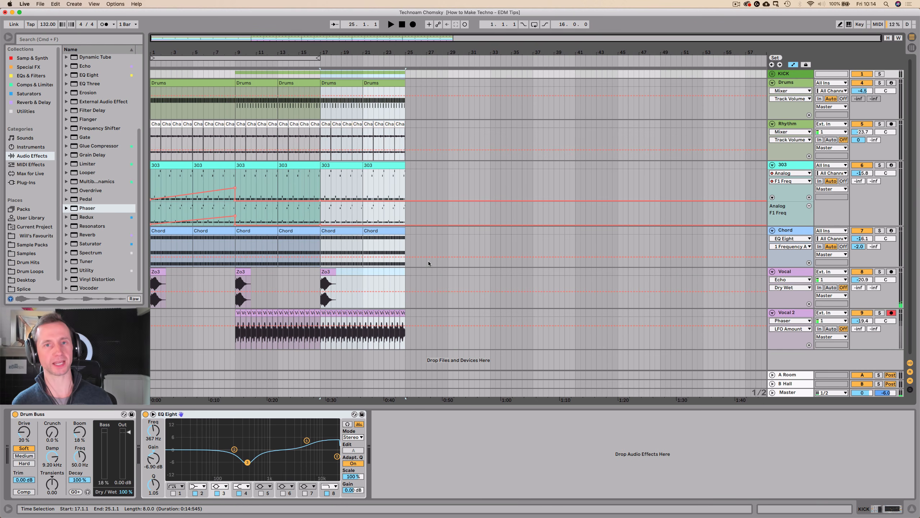
# Deactivate the two Chord clips between bars 9 and 17.
pyautogui.click(258, 231)
pyautogui.press('0')
pyautogui.click(289, 232)
pyautogui.press('0')
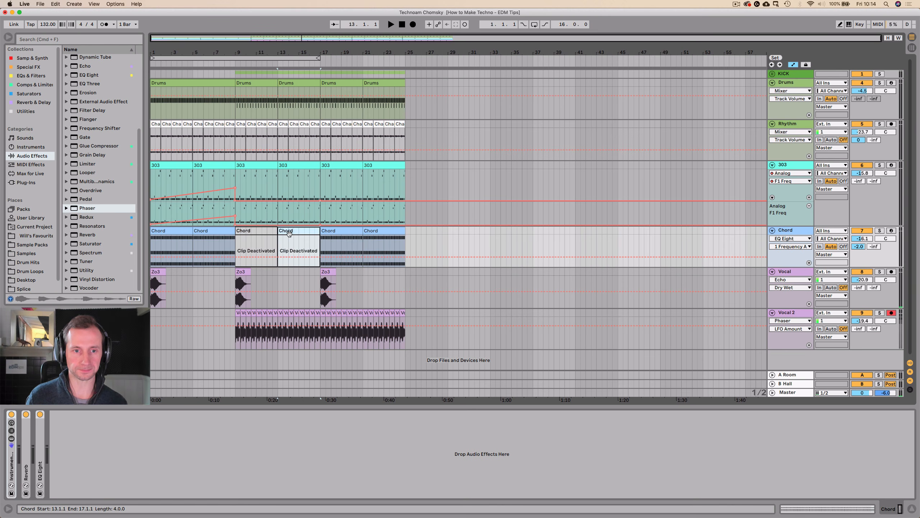
# Play the arrangement briefly from the start, duplicate the Chord track and name the copy Higher Chord.
pyautogui.click(402, 25)
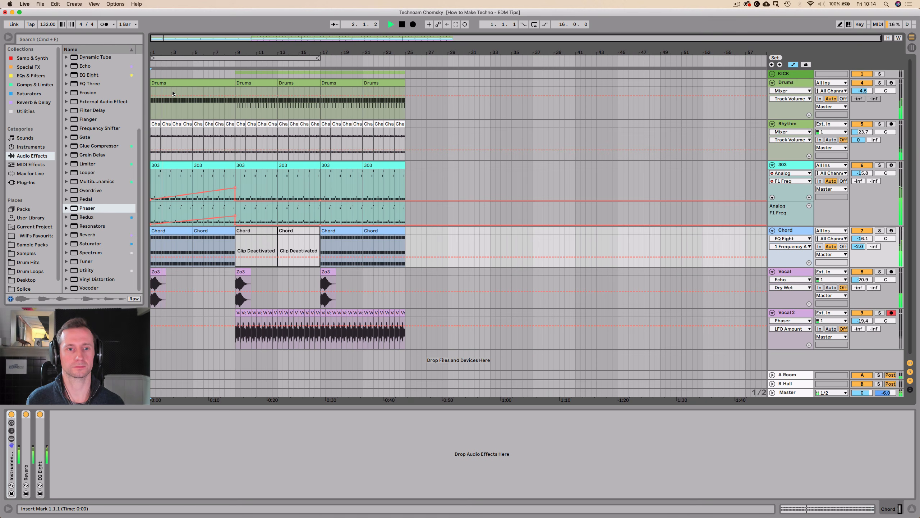
pyautogui.press('space')
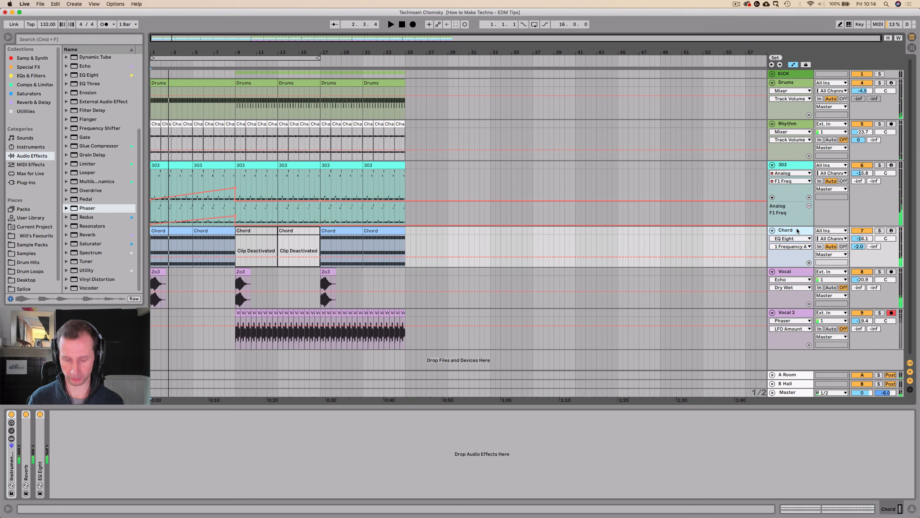
pyautogui.press('super+d')
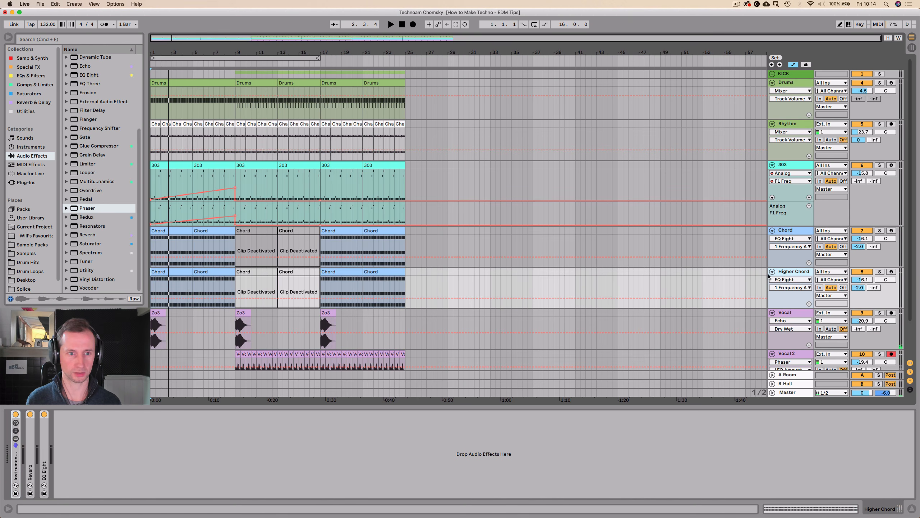
# Delete every clip on the Higher Chord track except the one from bar 5 to bar 9.
pyautogui.click(164, 278)
pyautogui.press('Delete')
pyautogui.click(200, 271)
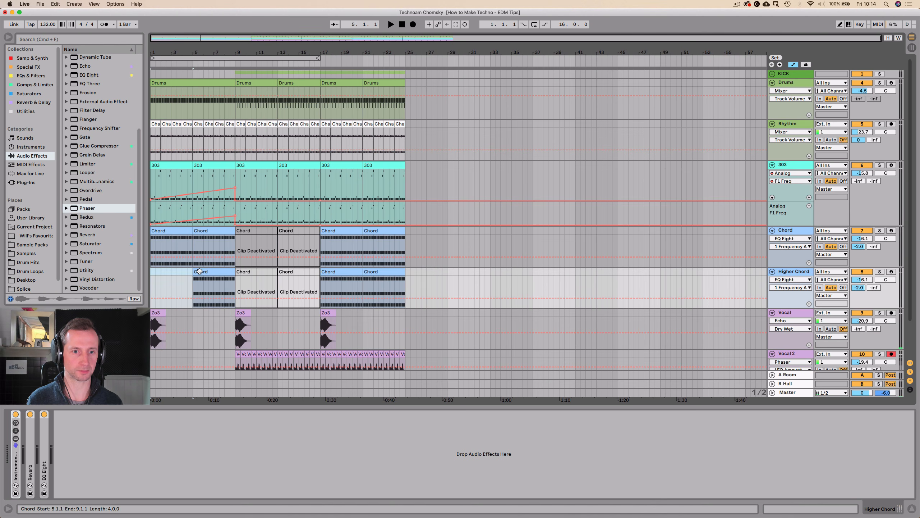
pyautogui.click(356, 271)
pyautogui.press('Delete')
pyautogui.click(379, 272)
pyautogui.press('Delete')
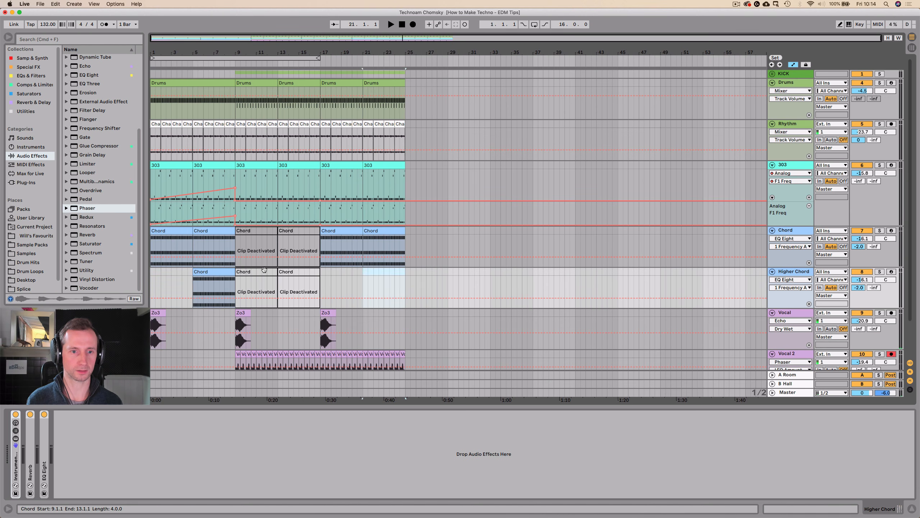
pyautogui.click(264, 271)
pyautogui.press('Delete')
pyautogui.press('Delete')
# Transpose all notes of the remaining Higher Chord clip up one octave and return to the device view.
pyautogui.doubleClick(221, 272)
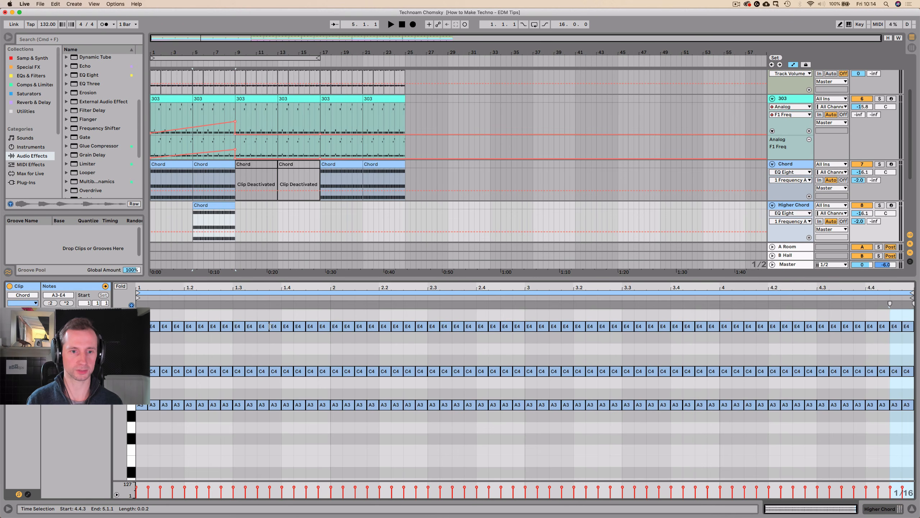
pyautogui.click(264, 313)
pyautogui.press('super+a')
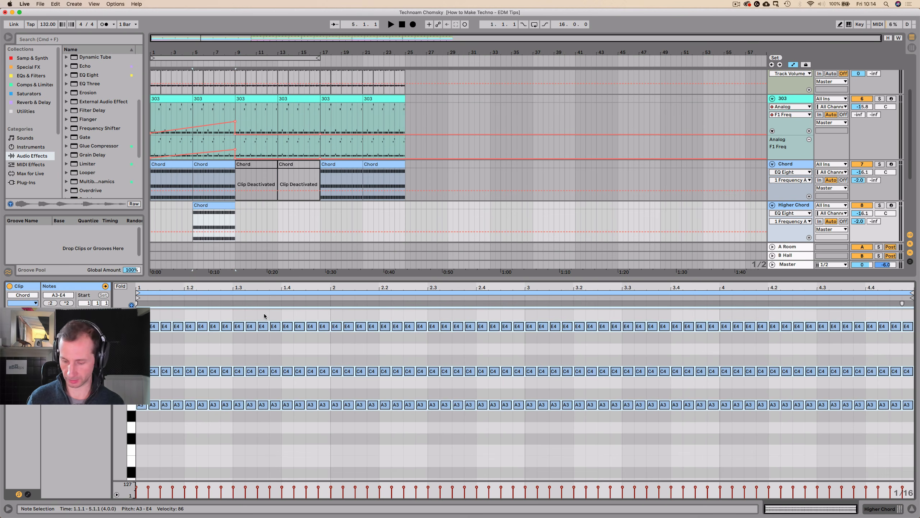
pyautogui.hotkey('shift', 'Up')
pyautogui.hotkey('shift', 'Tab')
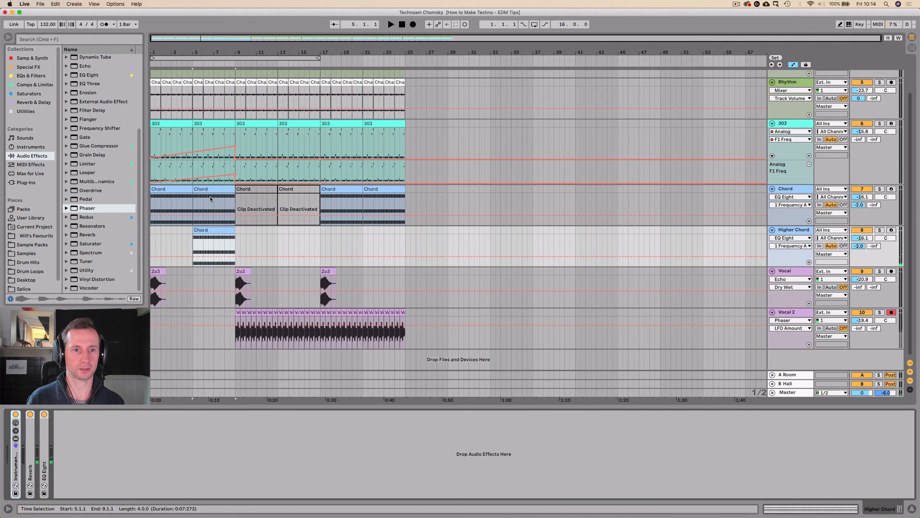
# Play the arrangement from the start and add the Utility device to the end of the Higher Chord track's chain.
pyautogui.click(399, 24)
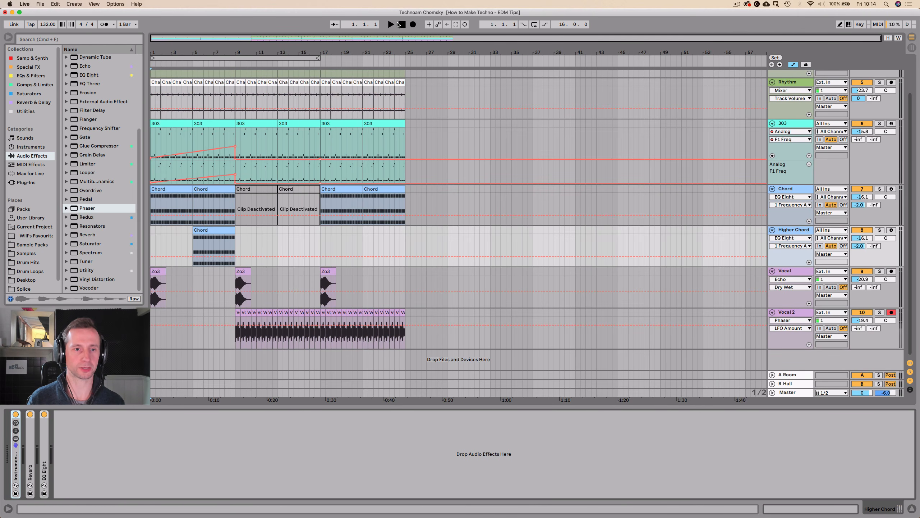
pyautogui.press('space')
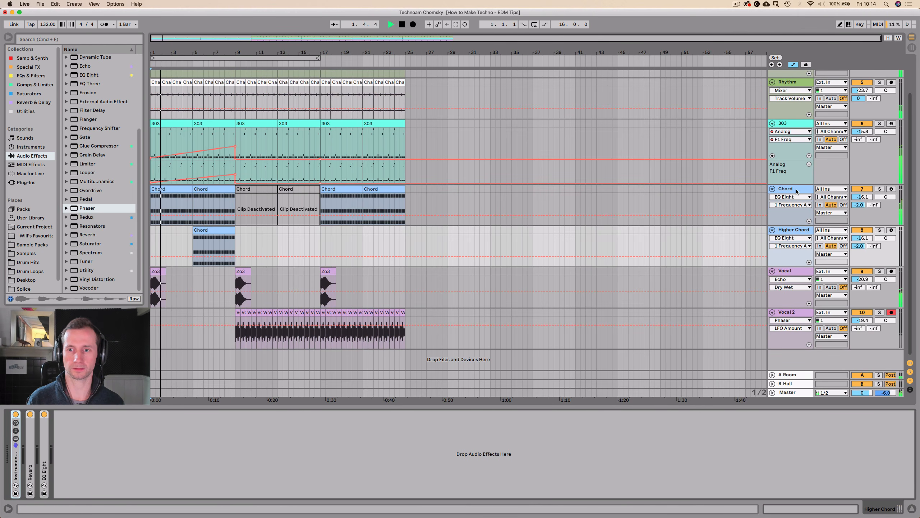
pyautogui.click(750, 186)
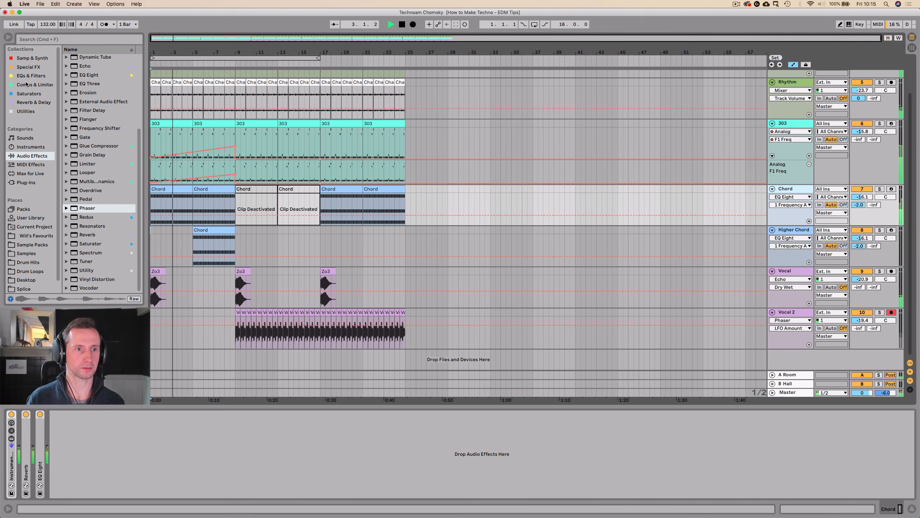
pyautogui.click(27, 112)
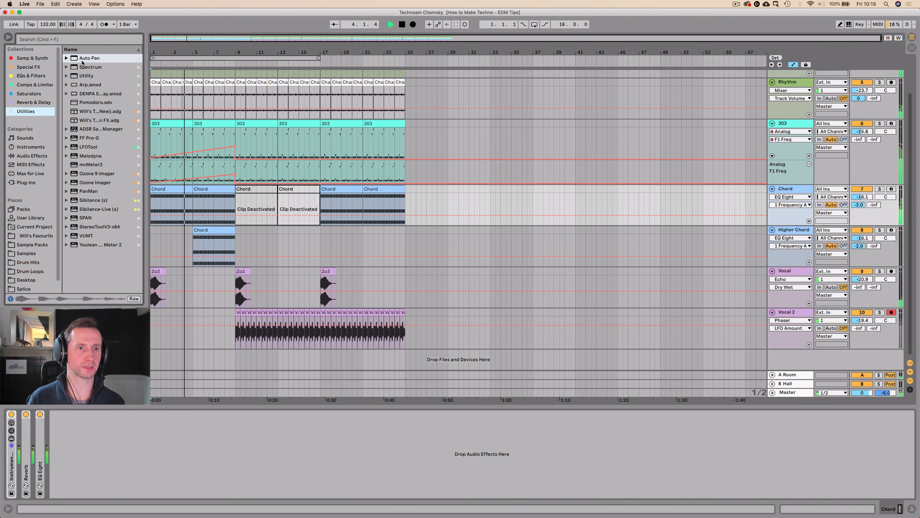
pyautogui.click(81, 76)
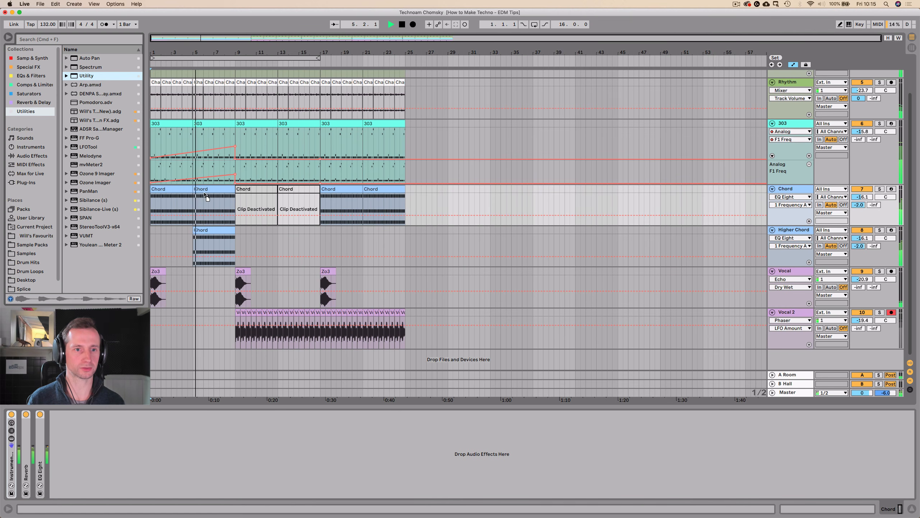
pyautogui.moveTo(208, 206); pyautogui.dragTo(203, 248)
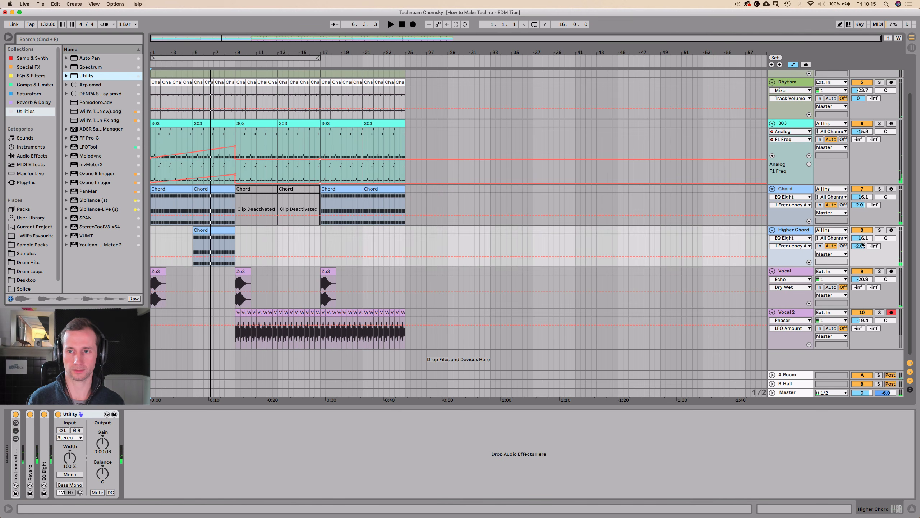
# Lower the Higher Chord track volume to -28.8 dB and play from just before its clip at bar 5.
pyautogui.moveTo(862, 238); pyautogui.dragTo(863, 249)
pyautogui.press('space')
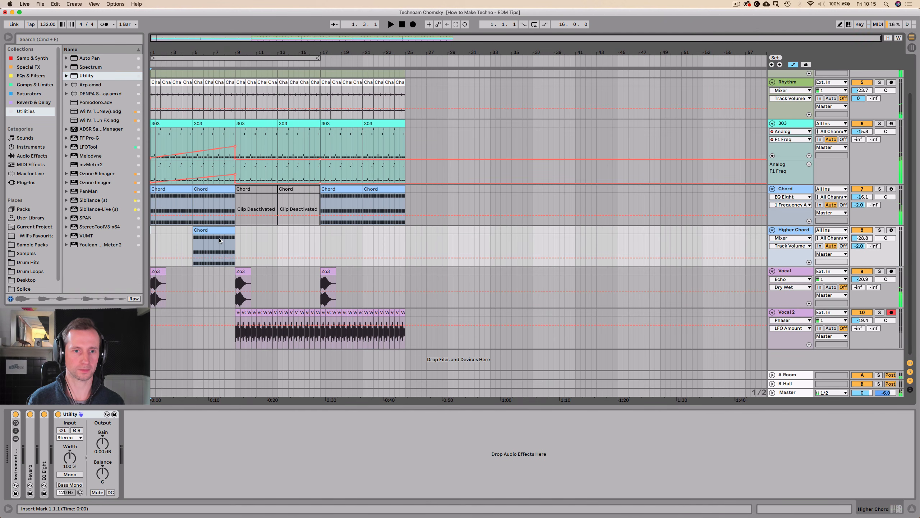
pyautogui.click(188, 250)
pyautogui.press('space')
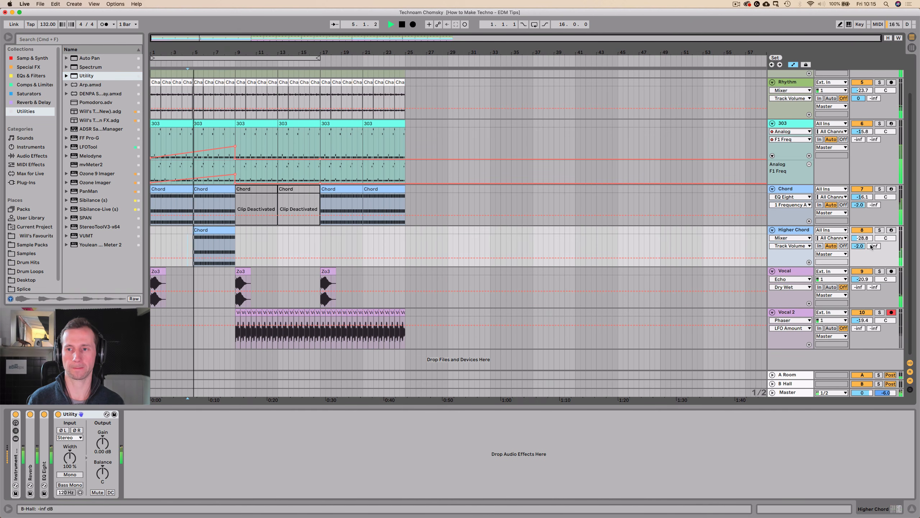
# Set the Higher Chord volume to -25.3 dB and automate its Utility gain in a new lane, rising from about -20 dB at bar 5 until bar 9.
pyautogui.moveTo(865, 239); pyautogui.dragTo(865, 237)
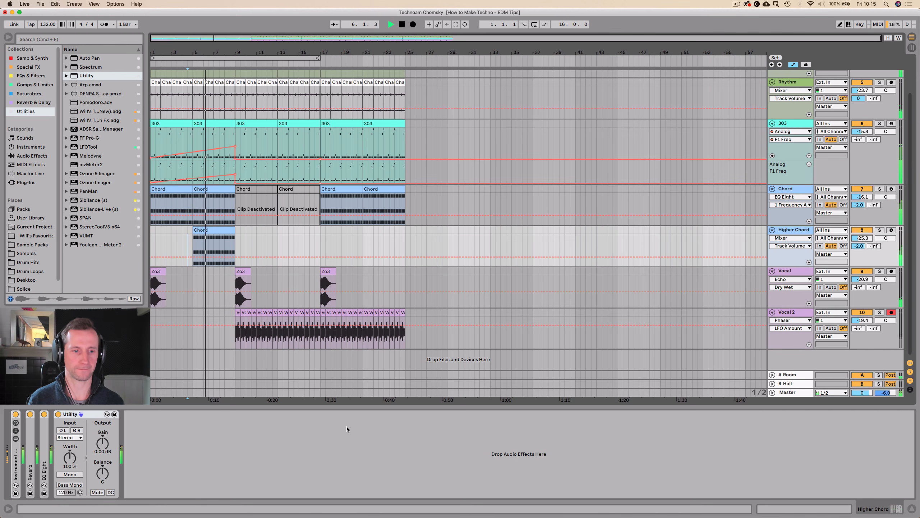
pyautogui.press('space')
pyautogui.rightClick(105, 442)
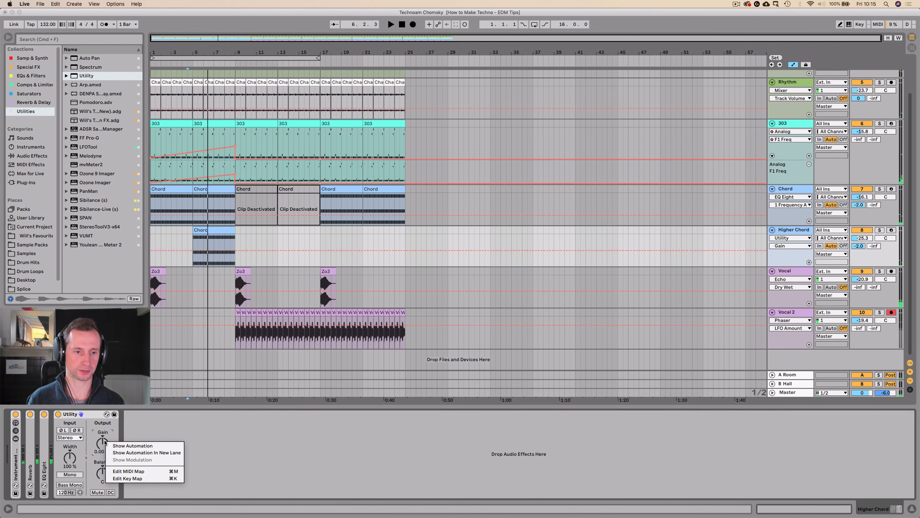
pyautogui.click(122, 452)
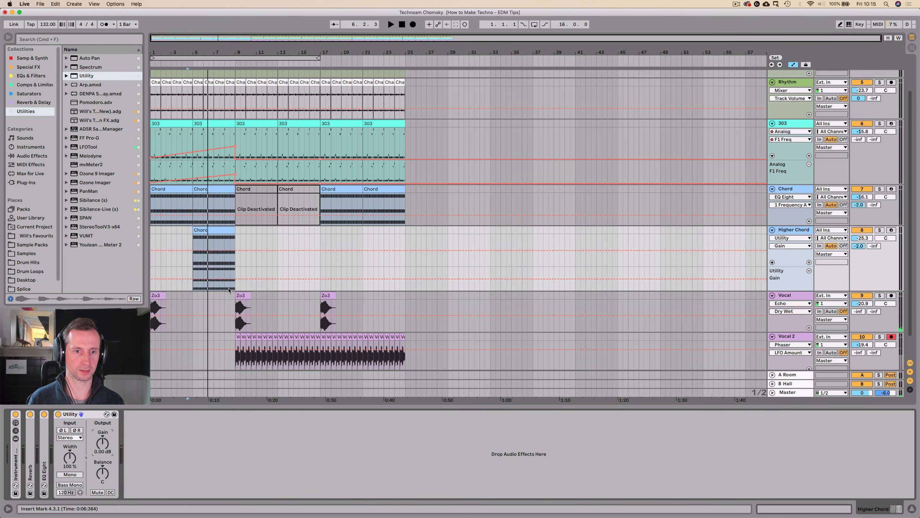
pyautogui.click(224, 279)
pyautogui.moveTo(191, 280); pyautogui.dragTo(191, 286)
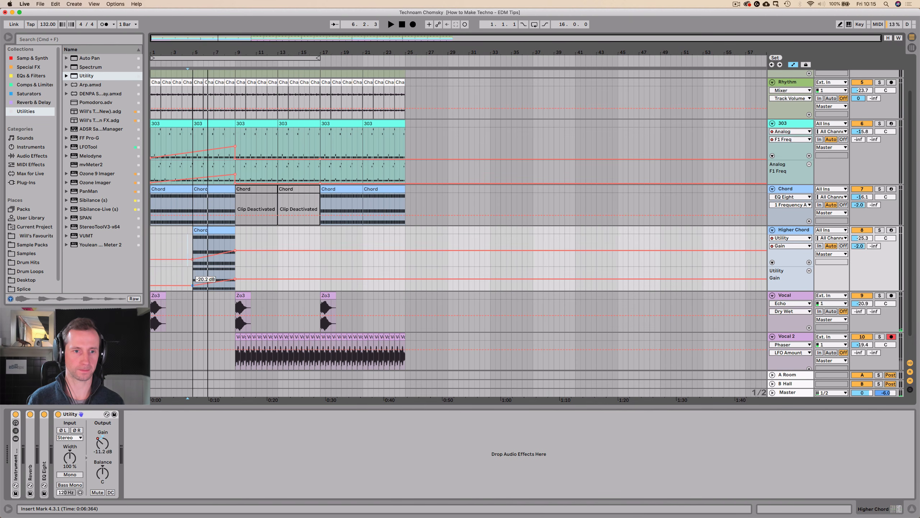
# Play the build-up, set the Higher Chord track volume to -20.8 dB and copy its clip with the gain ramp to bars 21–25.
pyautogui.press('space')
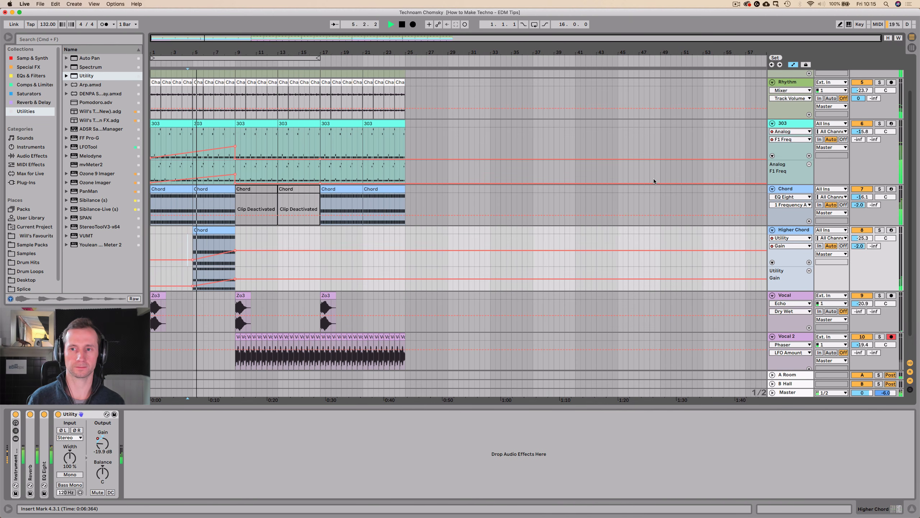
pyautogui.click(465, 194)
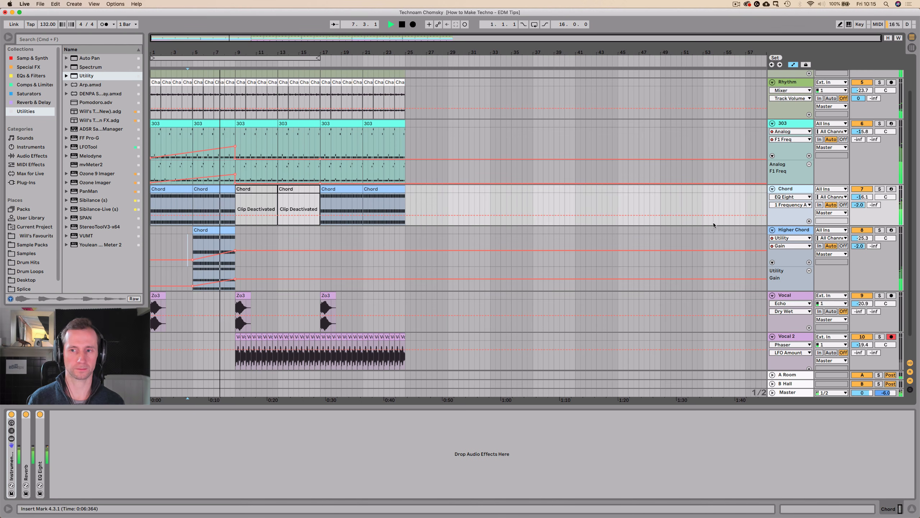
pyautogui.moveTo(864, 240); pyautogui.dragTo(865, 240)
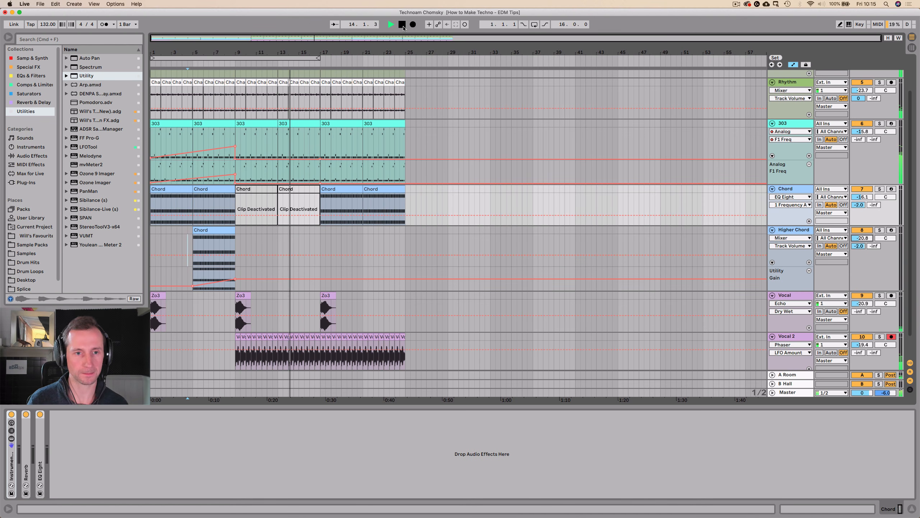
pyautogui.click(205, 230)
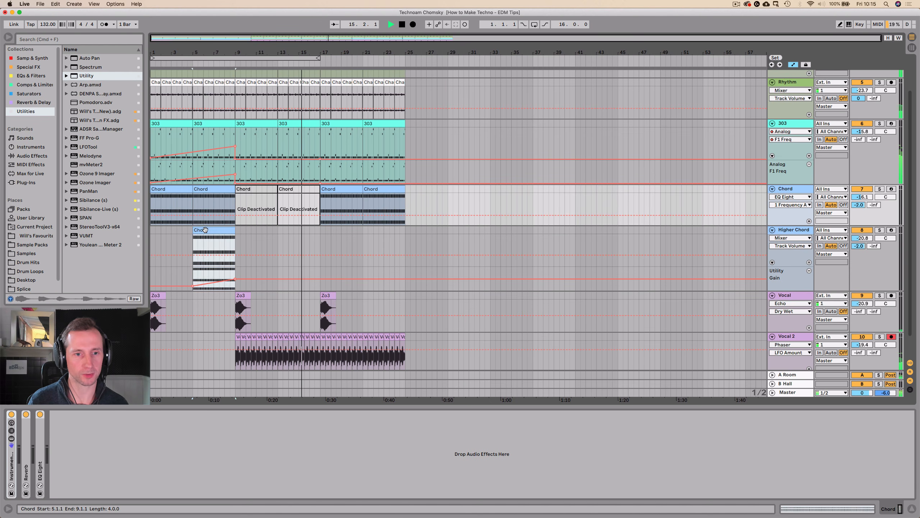
pyautogui.moveTo(205, 230); pyautogui.dragTo(375, 231)
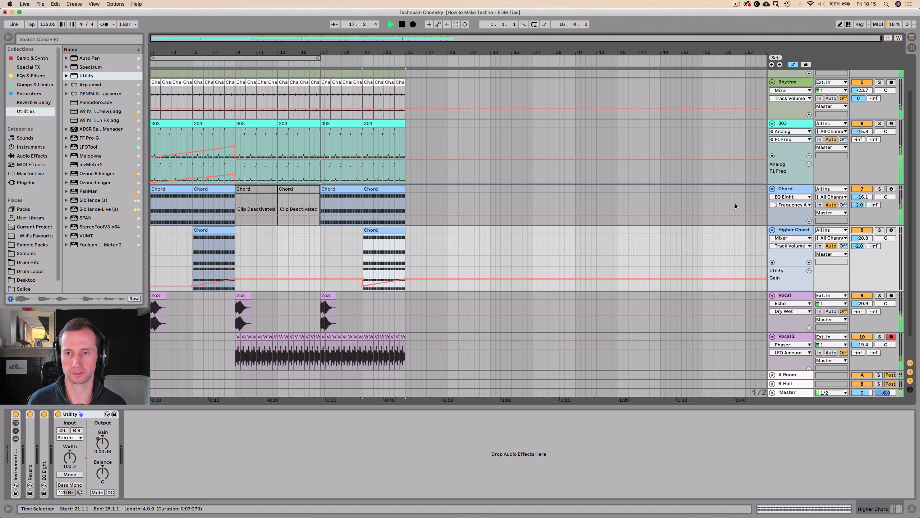
# Raise the Chord track's B Hall send to -2.8 dB during playback.
pyautogui.press('Up')
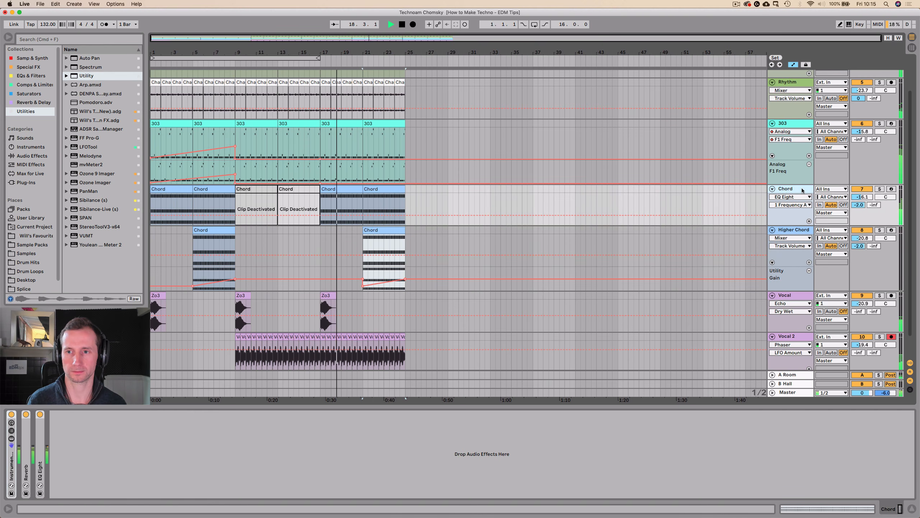
pyautogui.click(729, 430)
pyautogui.moveTo(875, 205); pyautogui.dragTo(875, 158)
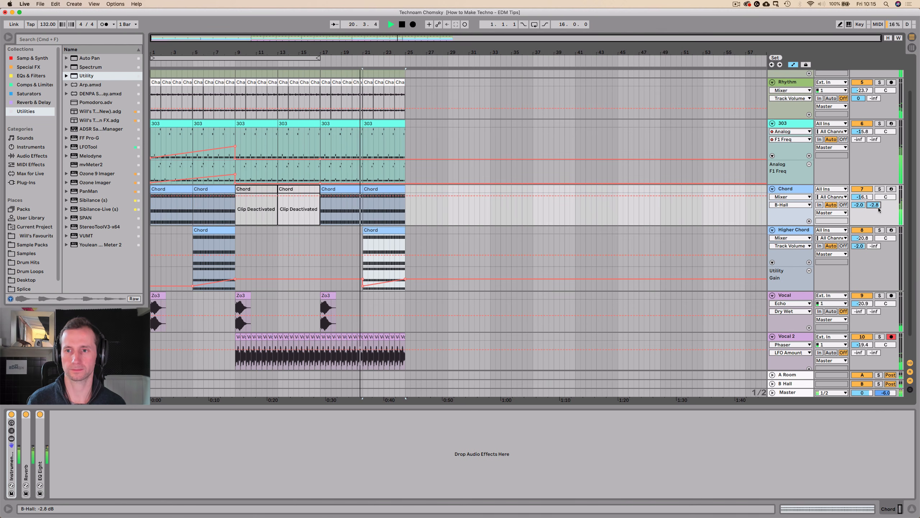
# In the B Hall return's EQ Eight, raise the low-cut frequency to 177 Hz, stop playback and return to the arrangement.
pyautogui.press('Tab')
pyautogui.click(833, 37)
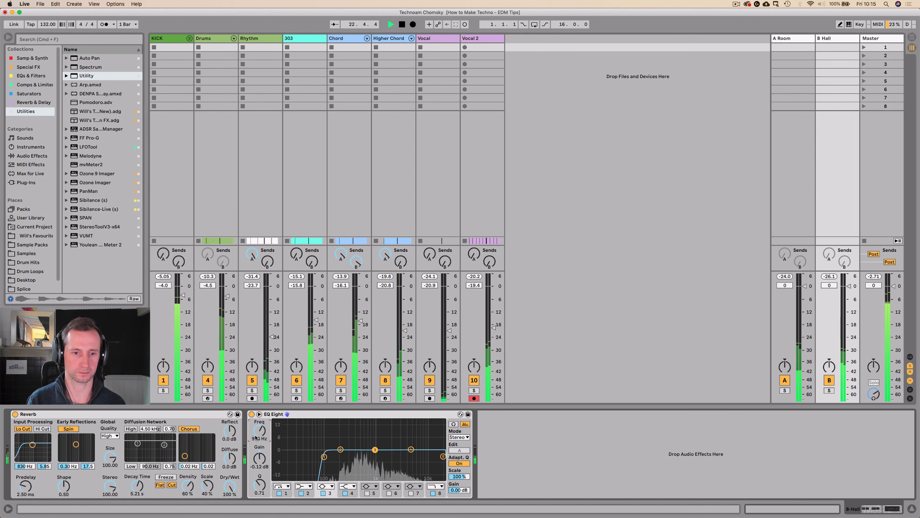
pyautogui.click(324, 457)
pyautogui.moveTo(324, 457); pyautogui.dragTo(355, 456)
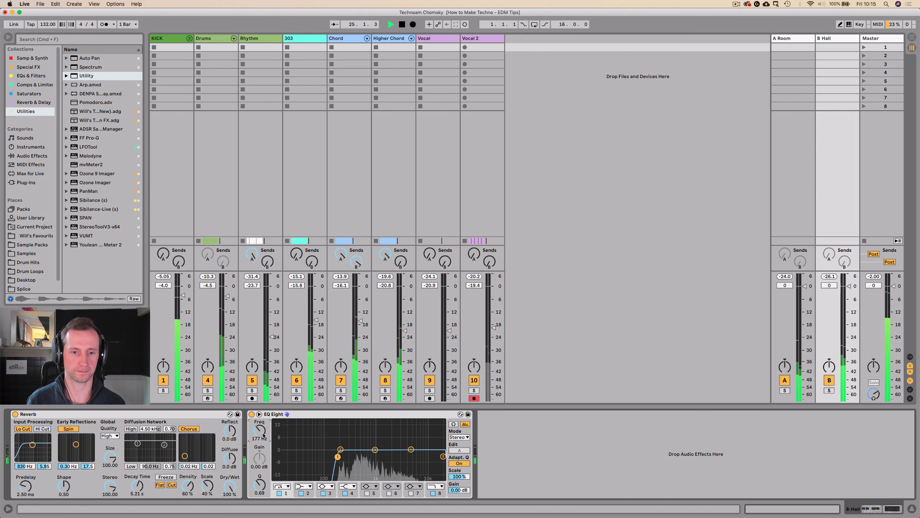
pyautogui.press('Tab')
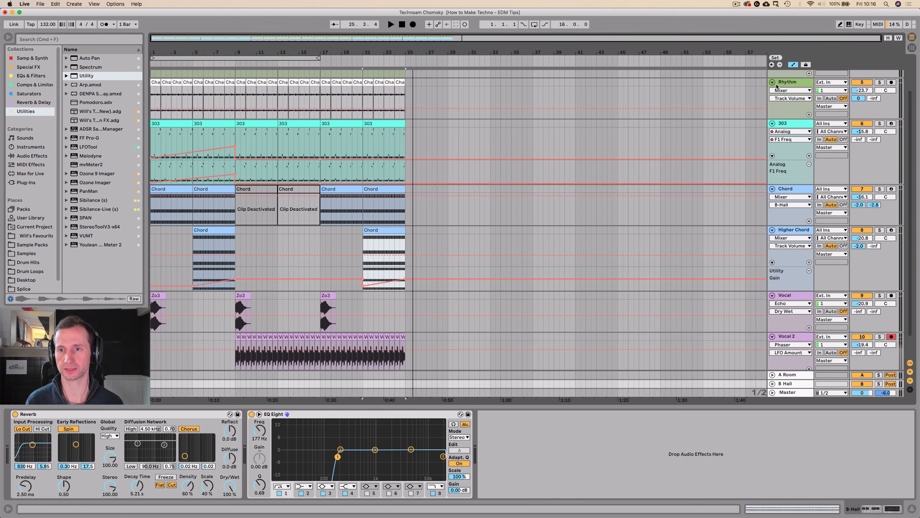
# Collapse all remaining expanded tracks in the arrangement, from Rhythm down to Vocal 2.
pyautogui.click(774, 82)
pyautogui.scroll(3, 774, 80)
pyautogui.click(773, 83)
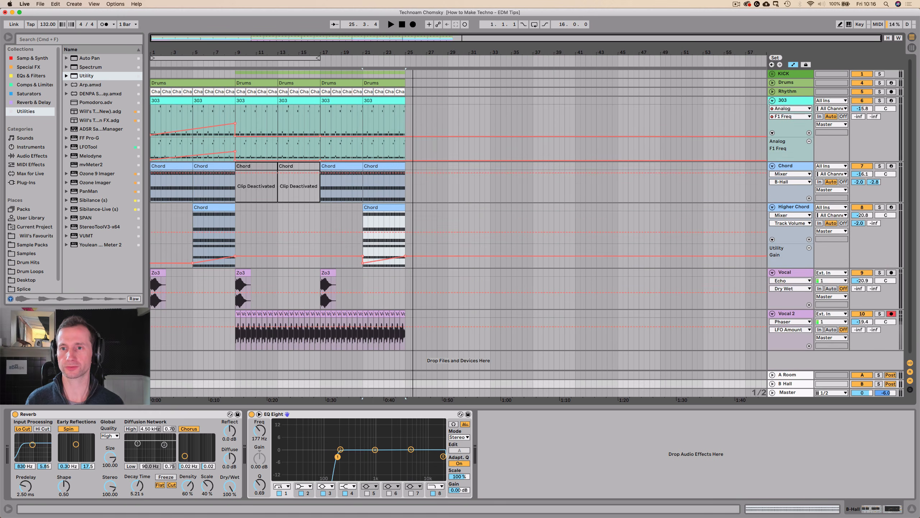
pyautogui.click(773, 100)
pyautogui.click(773, 109)
pyautogui.click(773, 118)
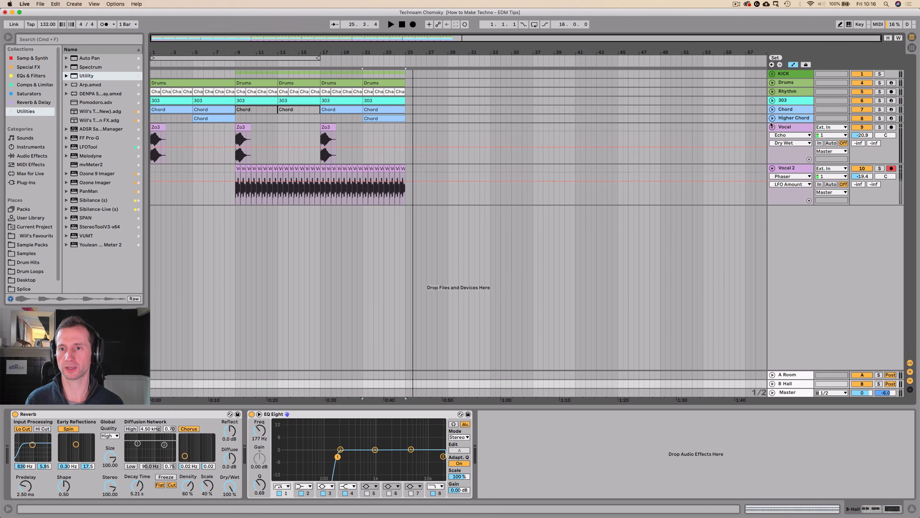
pyautogui.click(773, 127)
pyautogui.click(772, 137)
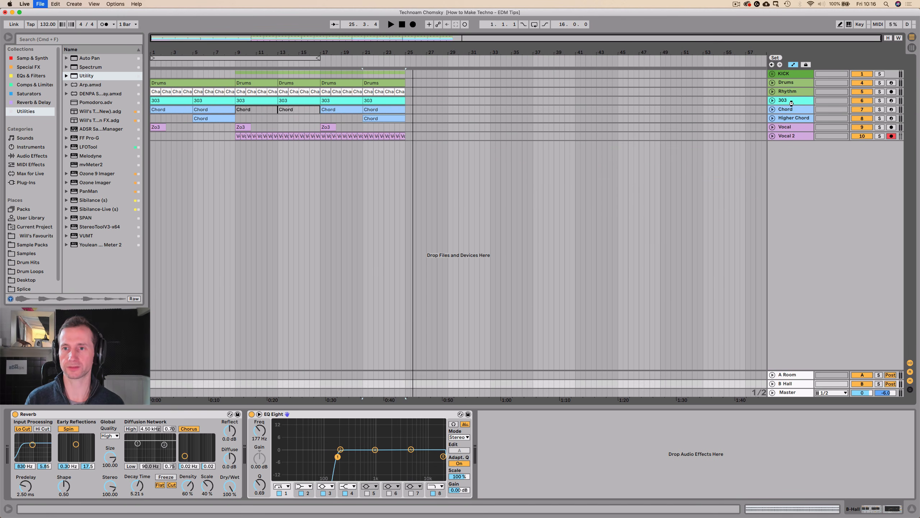
# Add a MIDI track named Snare, reset the playhead to the start and place the track directly below Drums.
pyautogui.click(797, 73)
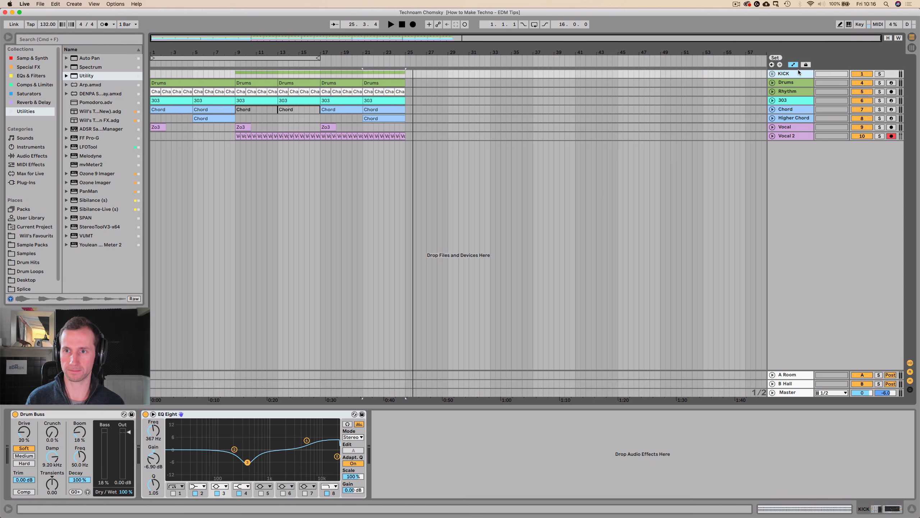
pyautogui.press('super+shift+t')
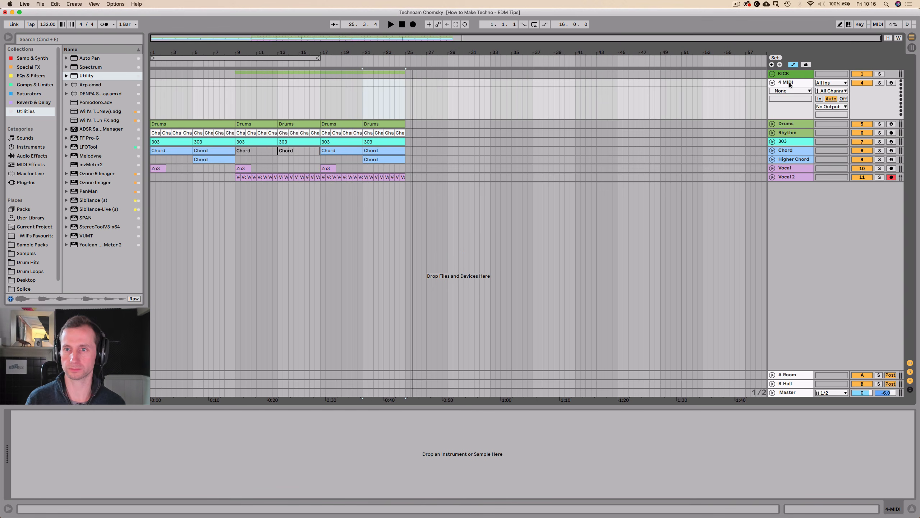
pyautogui.press('super+r')
pyautogui.write('Sn')
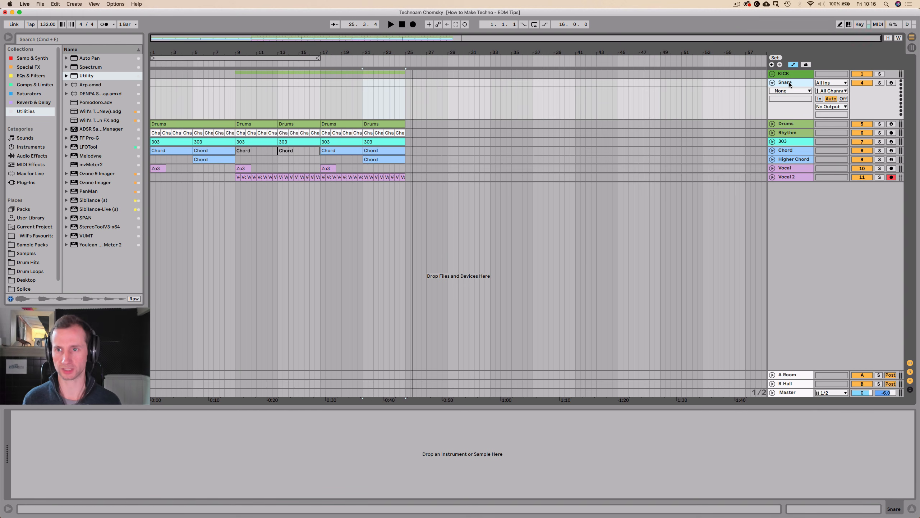
pyautogui.click(403, 25)
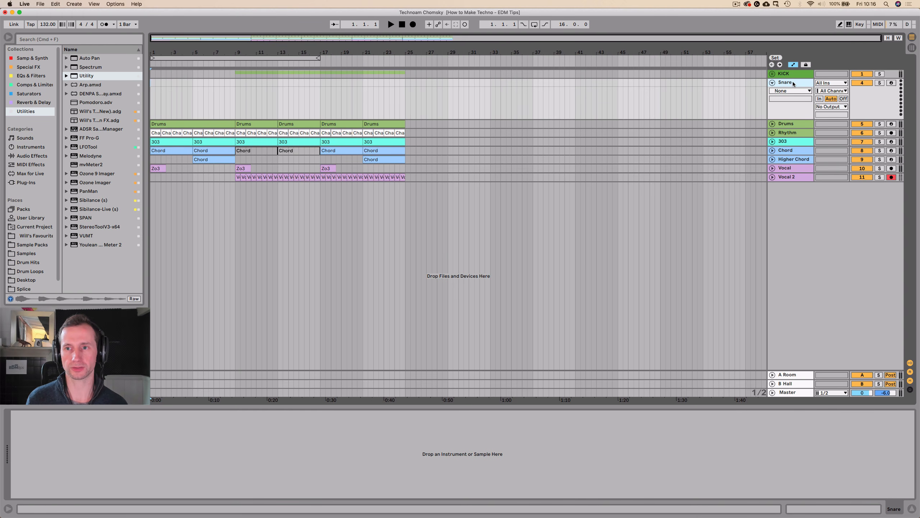
pyautogui.moveTo(793, 84); pyautogui.dragTo(795, 124)
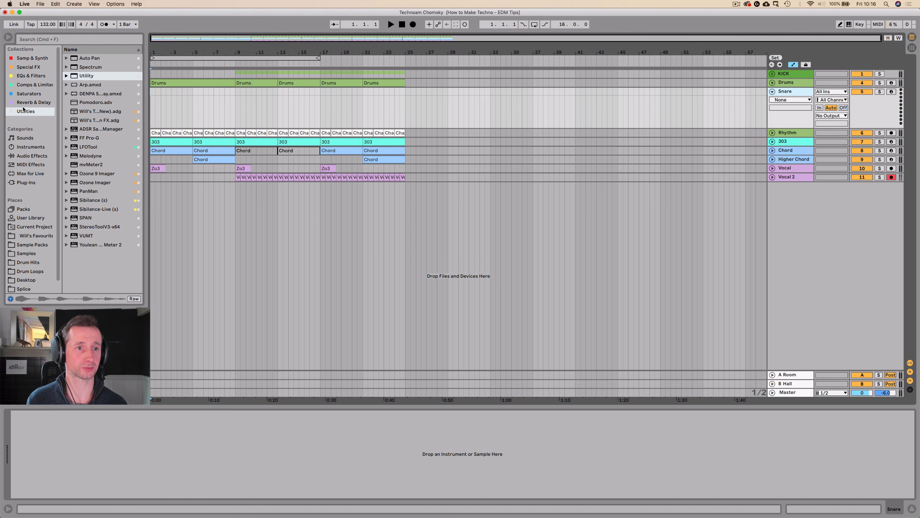
# Load an empty Simpler from the Samp & Synth collection onto the Snare track.
pyautogui.click(26, 85)
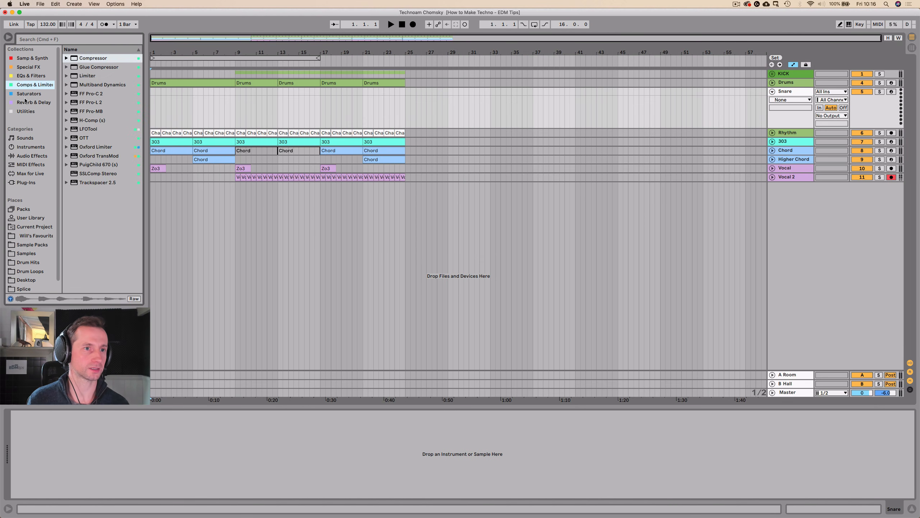
pyautogui.click(38, 58)
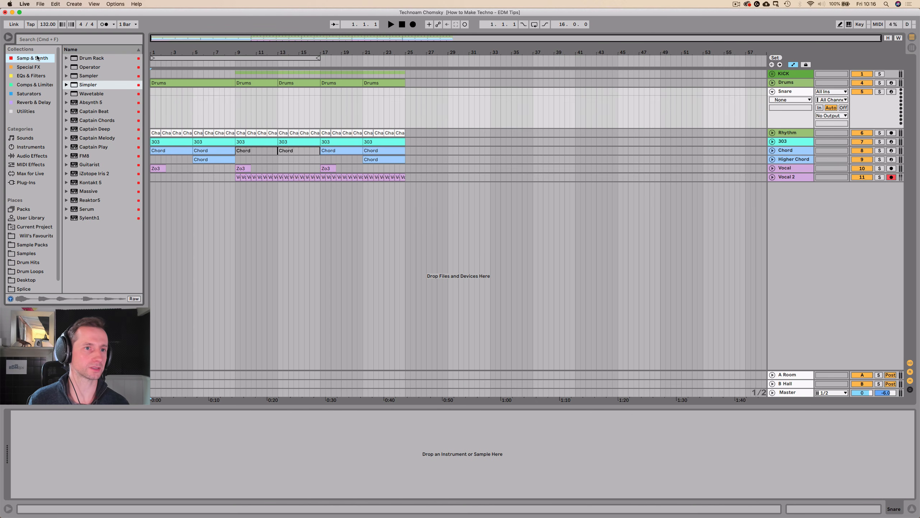
pyautogui.moveTo(181, 111); pyautogui.dragTo(180, 110)
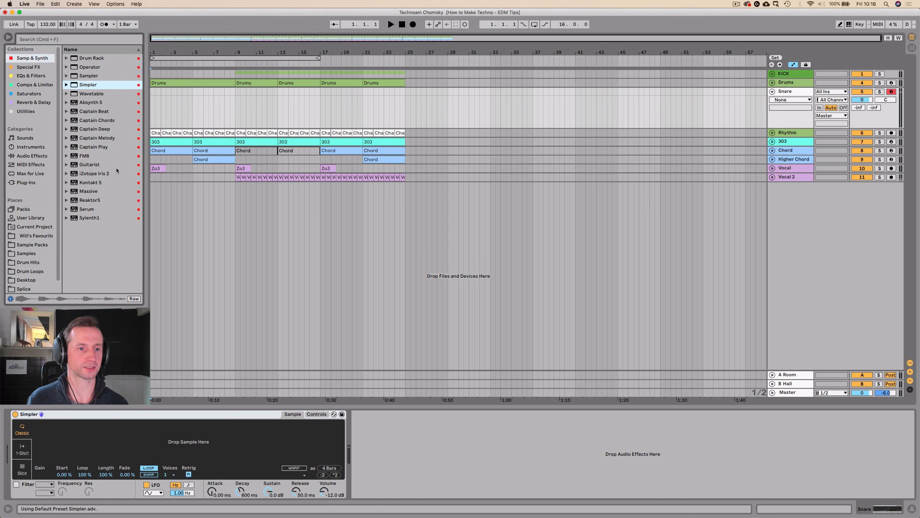
# Browse the Samples folder to the Snares inside Drum Hits, closing the Vocals folder.
pyautogui.click(22, 255)
pyautogui.scroll(10, 119, 151)
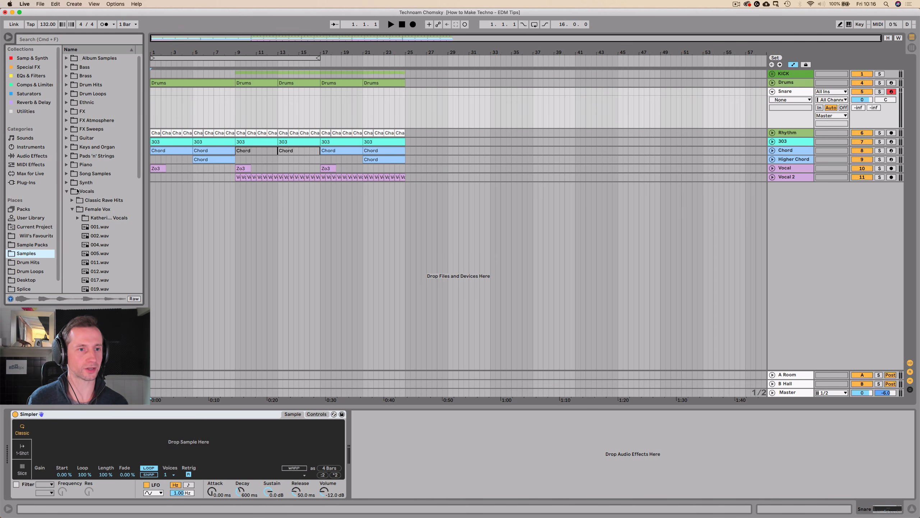
pyautogui.click(67, 192)
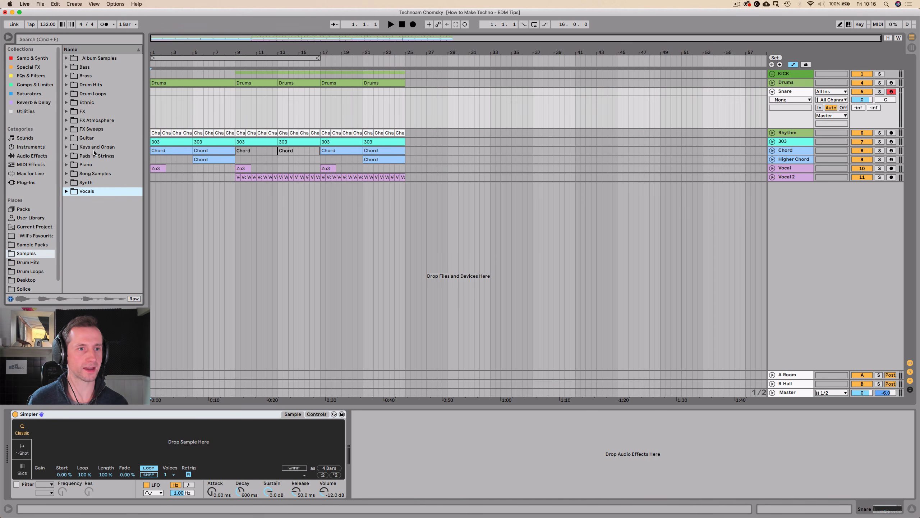
pyautogui.click(90, 85)
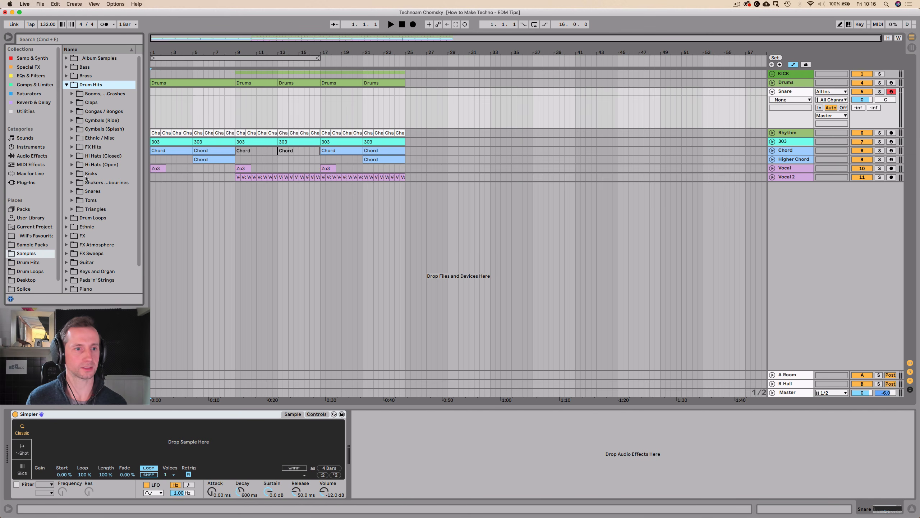
pyautogui.click(83, 191)
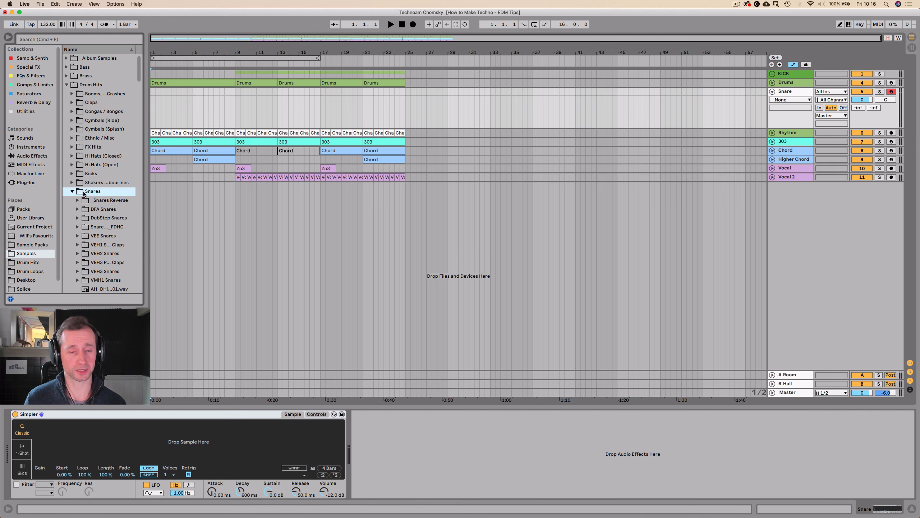
pyautogui.scroll(-5, 100, 187)
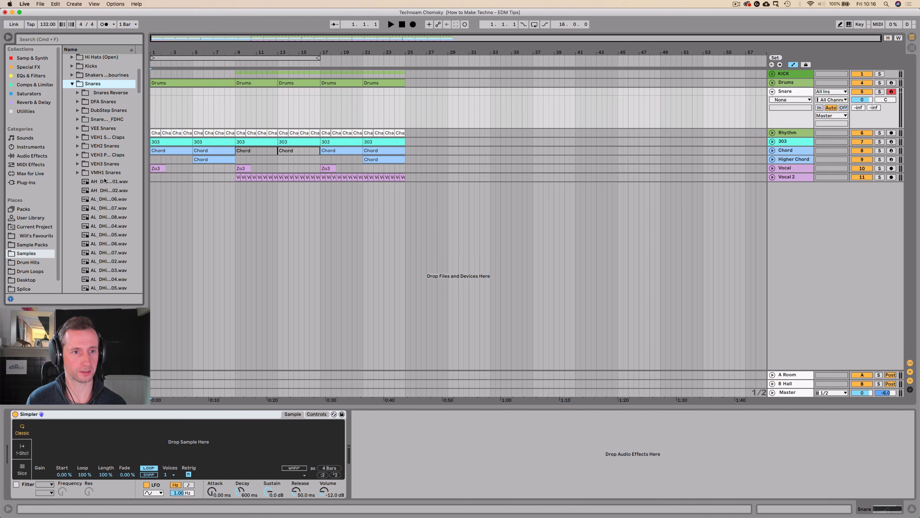
# Audition several snare samples in the Snares folder to find a suitable hit.
pyautogui.click(107, 164)
pyautogui.click(106, 174)
pyautogui.click(108, 184)
pyautogui.scroll(-5, 120, 183)
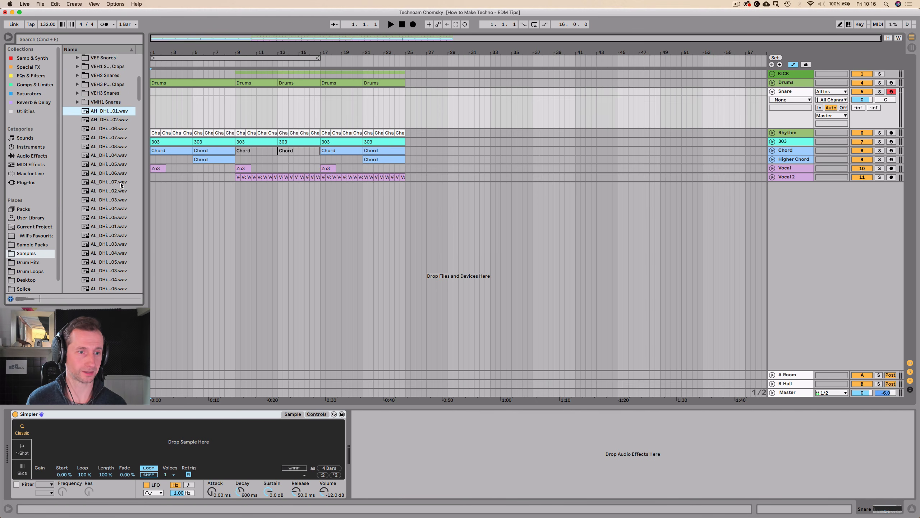
pyautogui.click(120, 183)
pyautogui.scroll(-3, 120, 183)
pyautogui.click(114, 182)
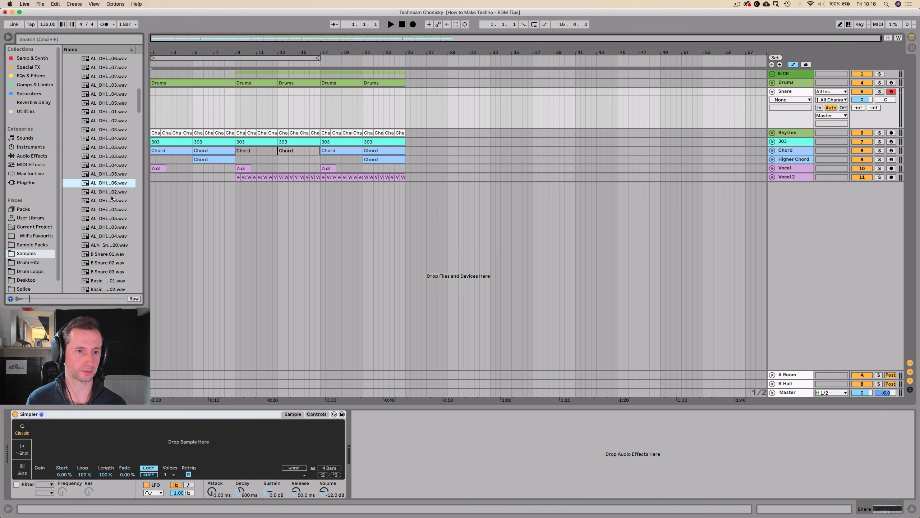
pyautogui.click(109, 209)
pyautogui.click(108, 228)
pyautogui.click(106, 235)
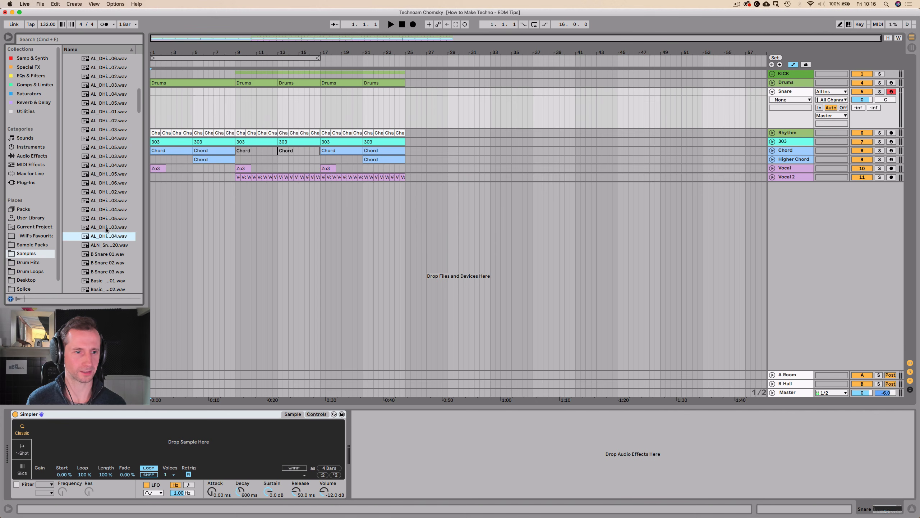
pyautogui.click(105, 254)
# Load the ALN_Snare_020 sample into Simpler and shorten its end to just after the initial hit.
pyautogui.click(104, 244)
pyautogui.moveTo(104, 244); pyautogui.dragTo(87, 440)
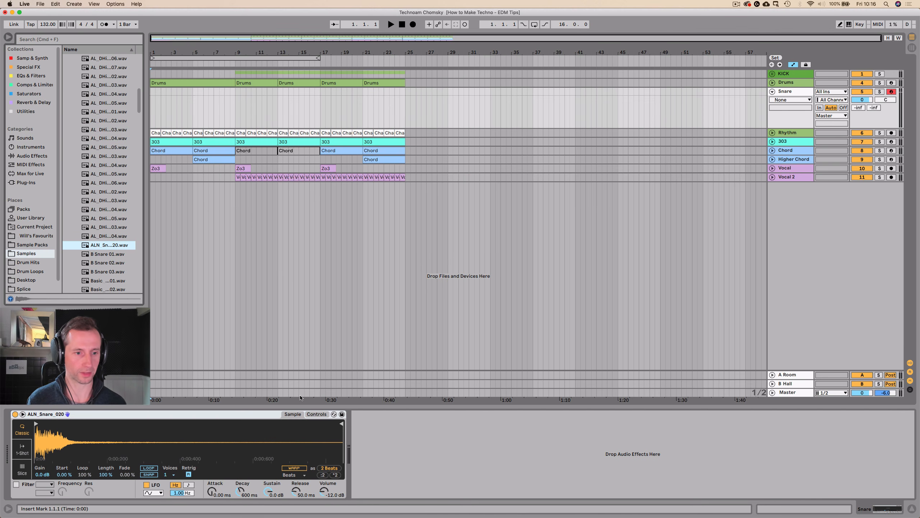
pyautogui.moveTo(342, 424); pyautogui.dragTo(74, 429)
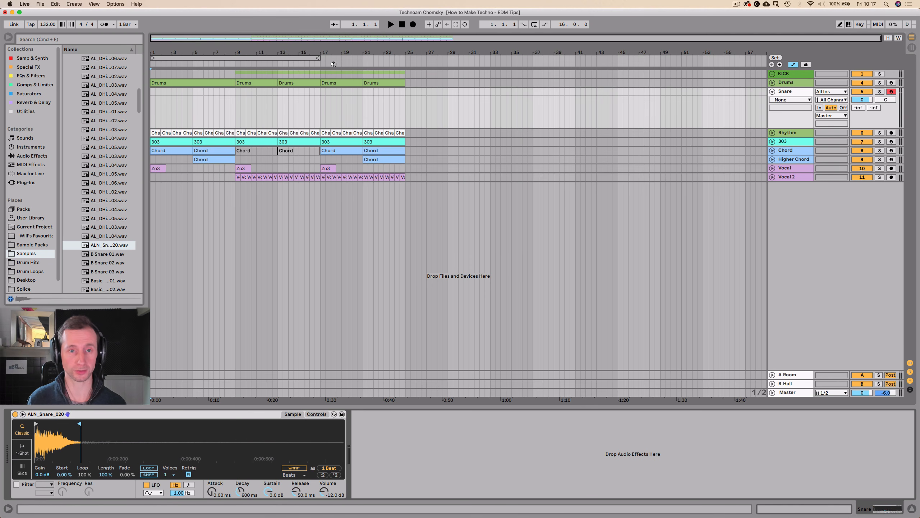
# Insert an empty eight-bar MIDI clip on the Snare track from bar 1 to bar 9 and open it.
pyautogui.moveTo(151, 114); pyautogui.dragTo(233, 105)
pyautogui.press('super+shift+m')
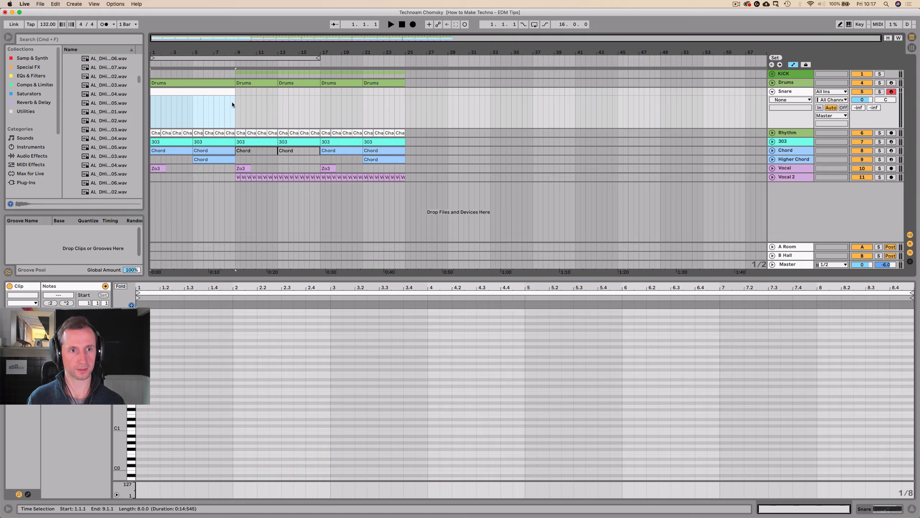
pyautogui.doubleClick(183, 91)
# Add snare hits on C3 at 1.1.1, 1.1.3 and 1.2.1 in the new clip.
pyautogui.press('space')
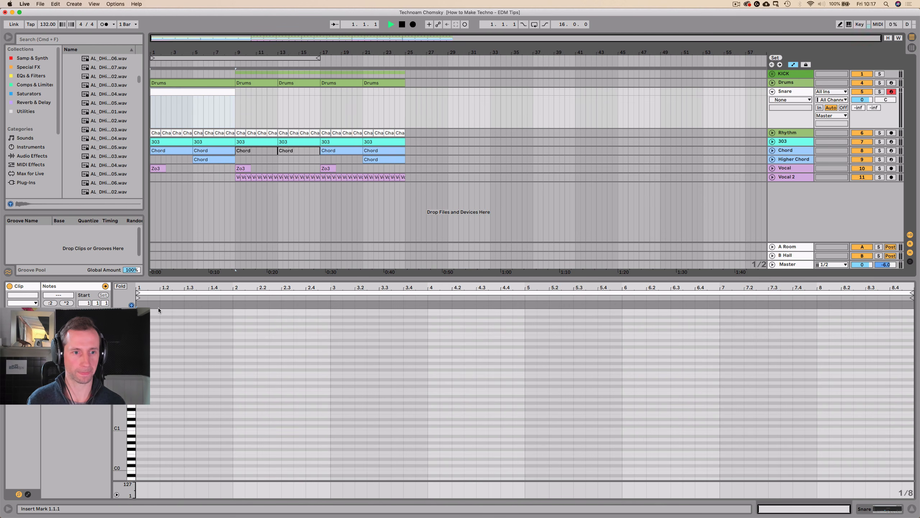
pyautogui.press('Right')
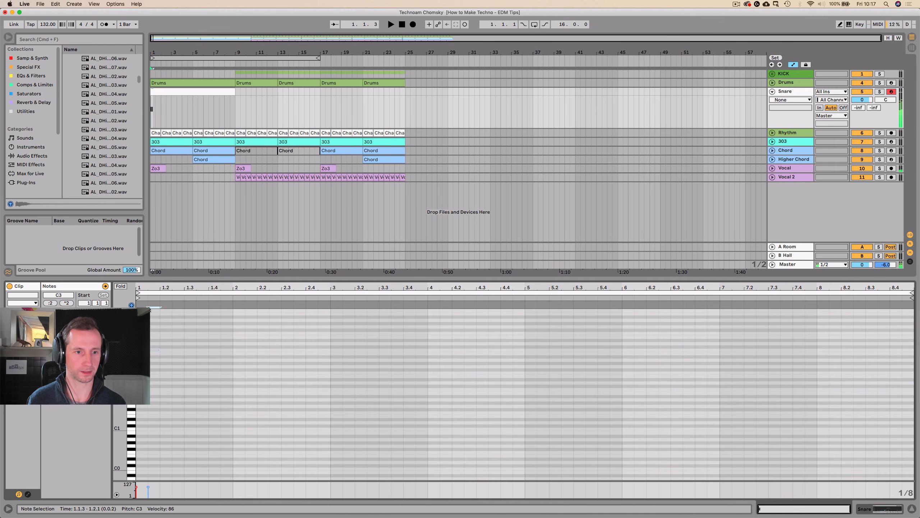
pyautogui.press('Right')
pyautogui.press('space')
pyautogui.moveTo(143, 287); pyautogui.dragTo(151, 302)
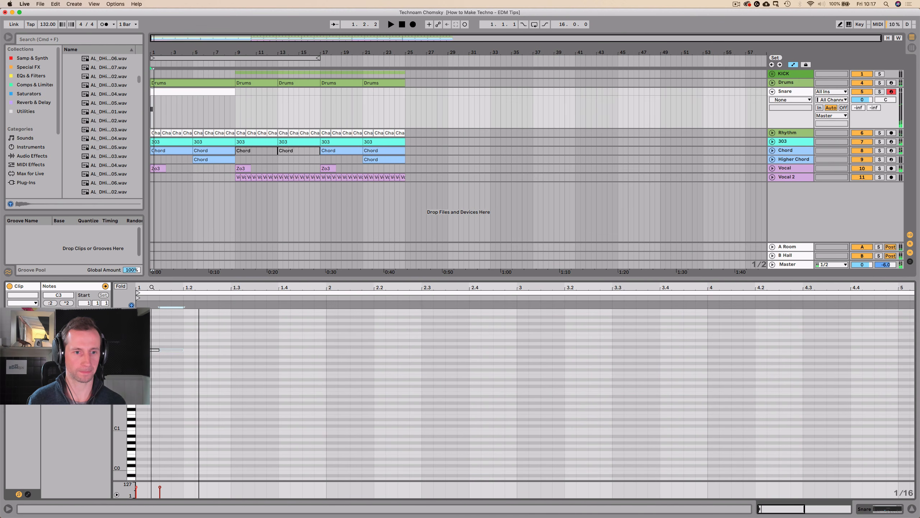
pyautogui.doubleClick(189, 350)
pyautogui.press('space')
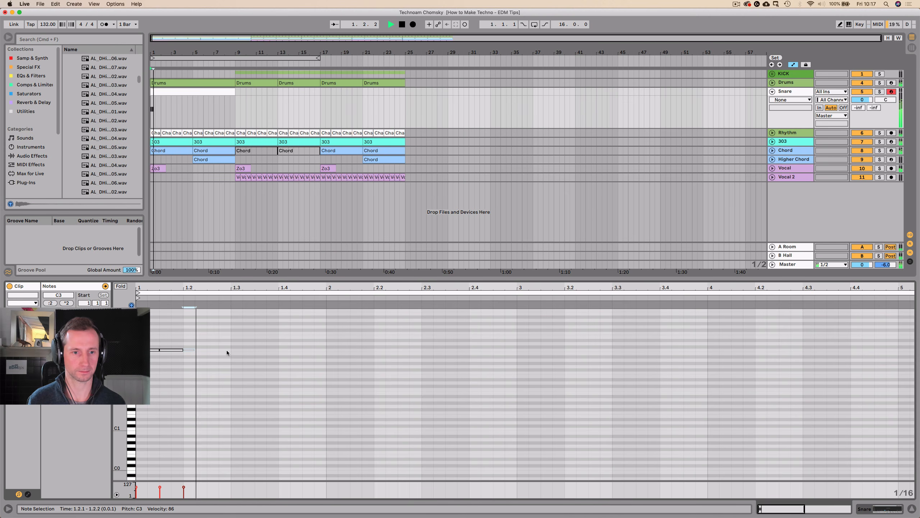
# Continue the C3 snare pattern across bar 1 with sixteenth-note hits at 1.2.4, 1.3.3, 1.4.1 and 1.4.4.
pyautogui.doubleClick(227, 349)
pyautogui.press('space')
pyautogui.doubleClick(259, 349)
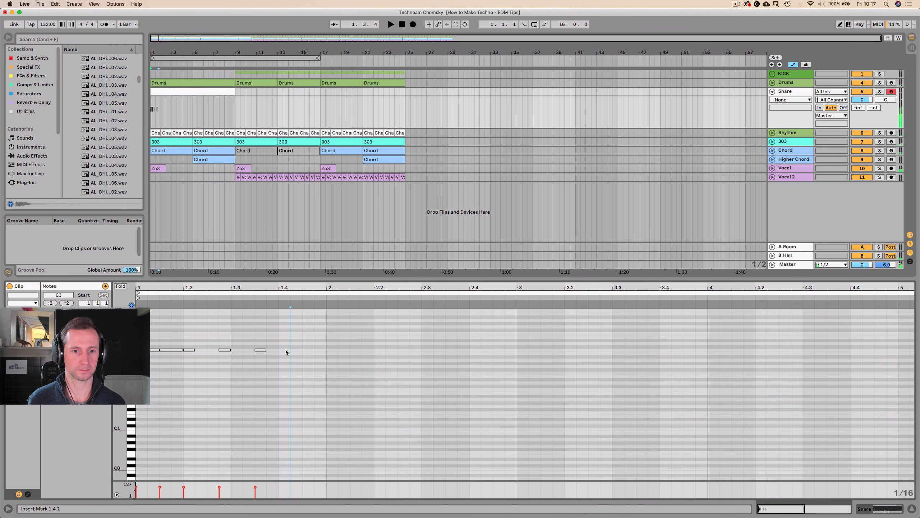
pyautogui.doubleClick(286, 349)
pyautogui.press('space')
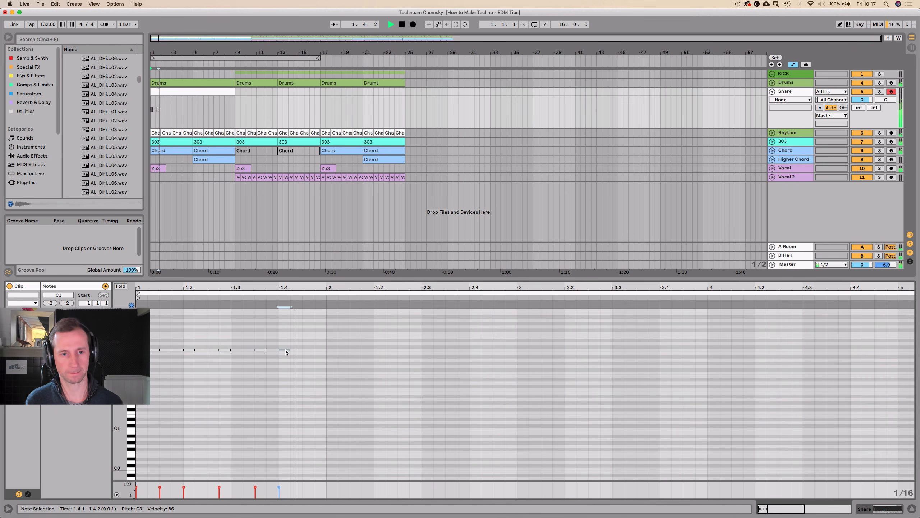
pyautogui.press('space')
pyautogui.doubleClick(321, 349)
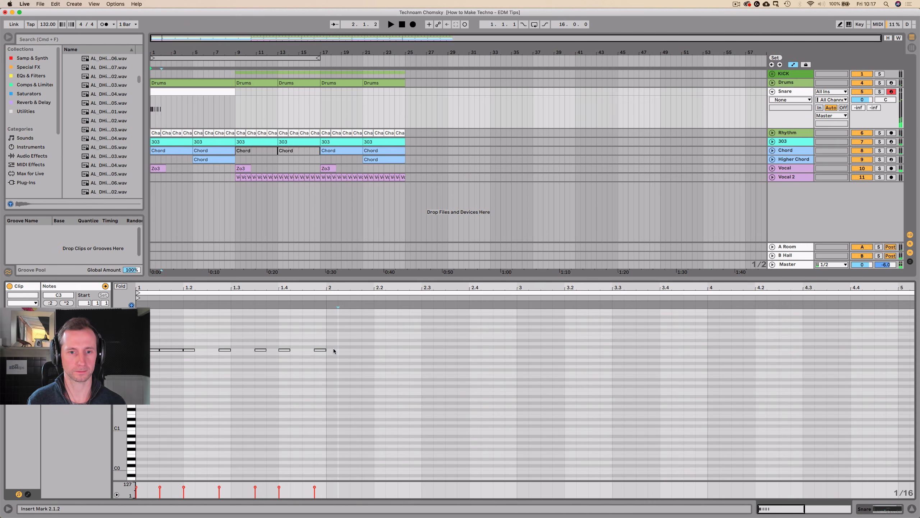
# Duplicate the bar 1 snare pattern into bar 2 and play the clip from its start.
pyautogui.doubleClick(334, 349)
pyautogui.moveTo(320, 354); pyautogui.dragTo(136, 367)
pyautogui.press('super+d')
pyautogui.click(139, 346)
pyautogui.press('space')
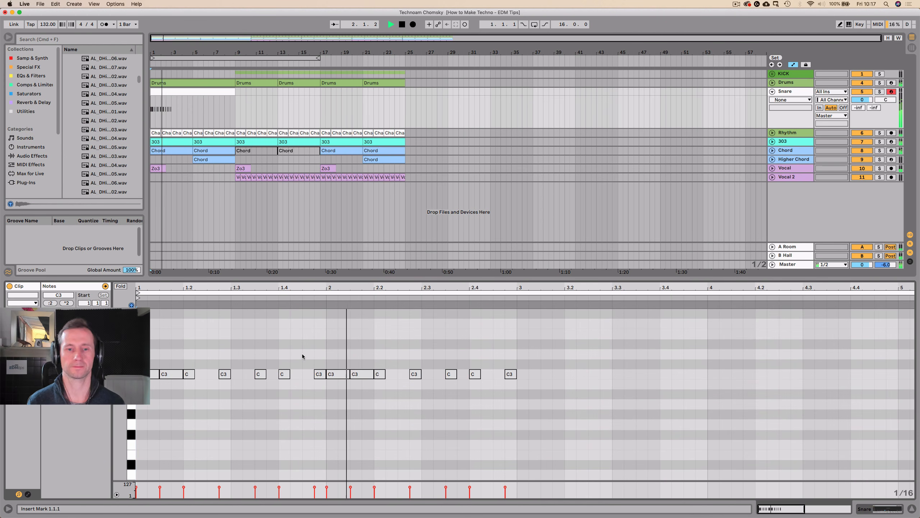
# Move the C3 note at 2.4.1 one sixteenth later and duplicate the two-bar pattern into bars 3 and 4.
pyautogui.click(473, 375)
pyautogui.press('space')
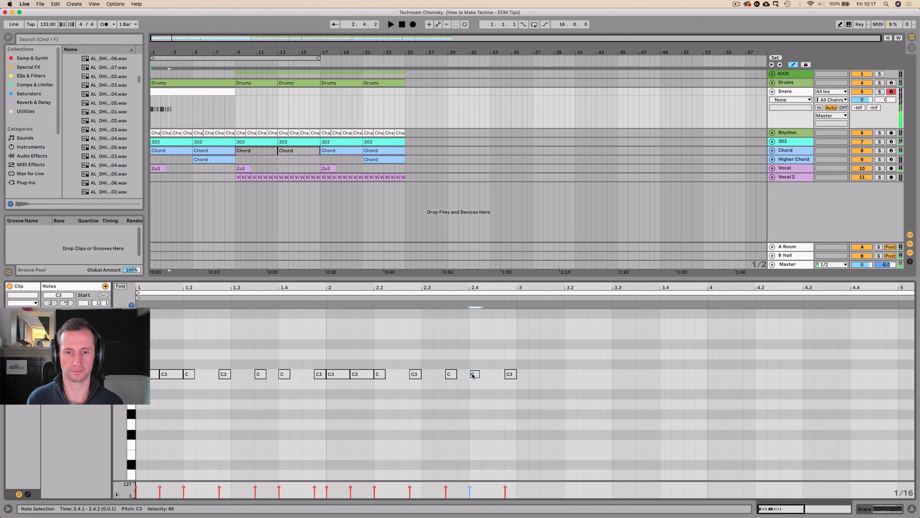
pyautogui.moveTo(515, 389); pyautogui.dragTo(139, 366)
pyautogui.press('super+d')
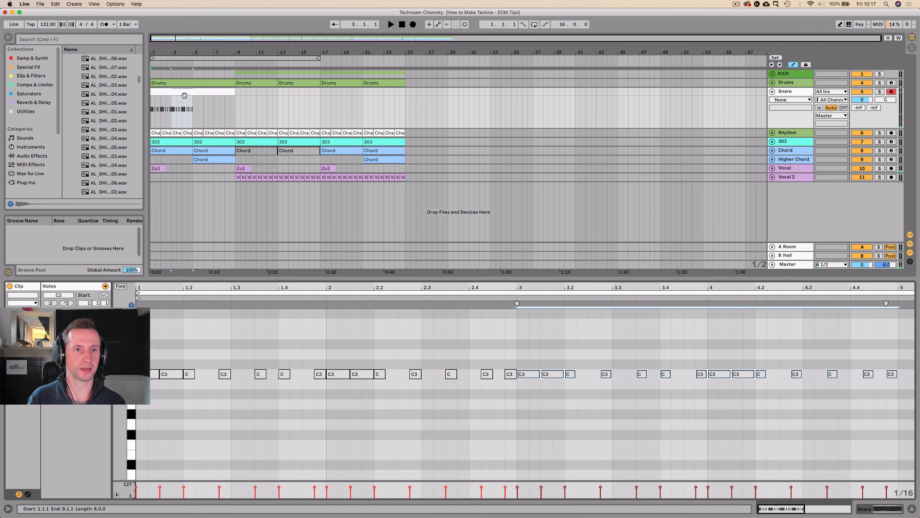
pyautogui.click(189, 117)
pyautogui.moveTo(192, 115); pyautogui.dragTo(151, 115)
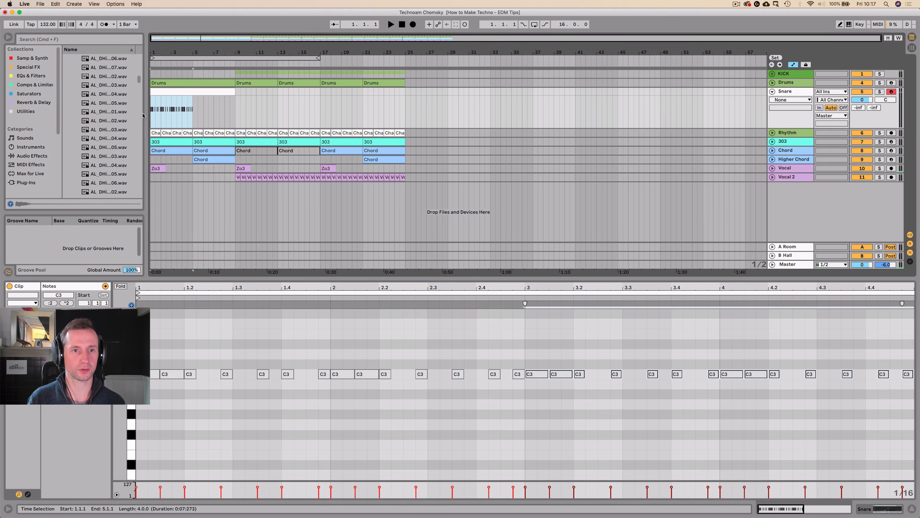
pyautogui.click(322, 115)
pyautogui.press('super+v')
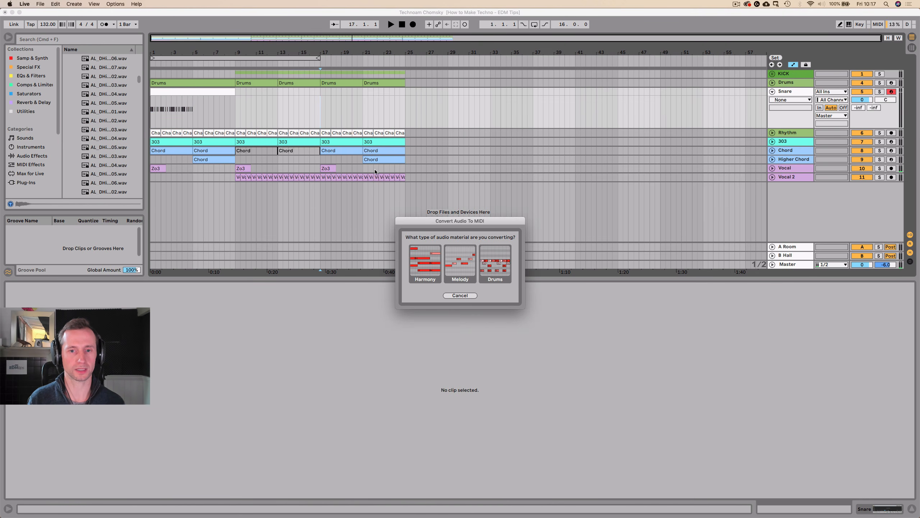
pyautogui.click(461, 296)
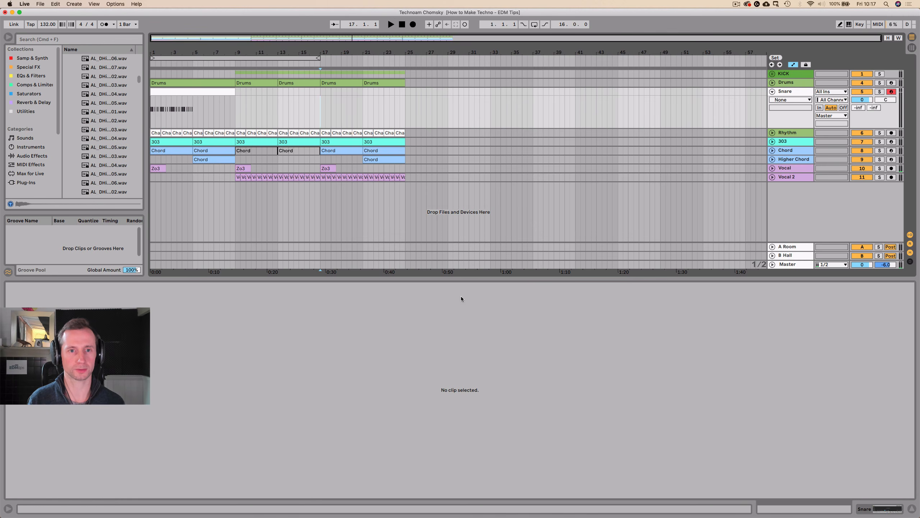
pyautogui.click(192, 116)
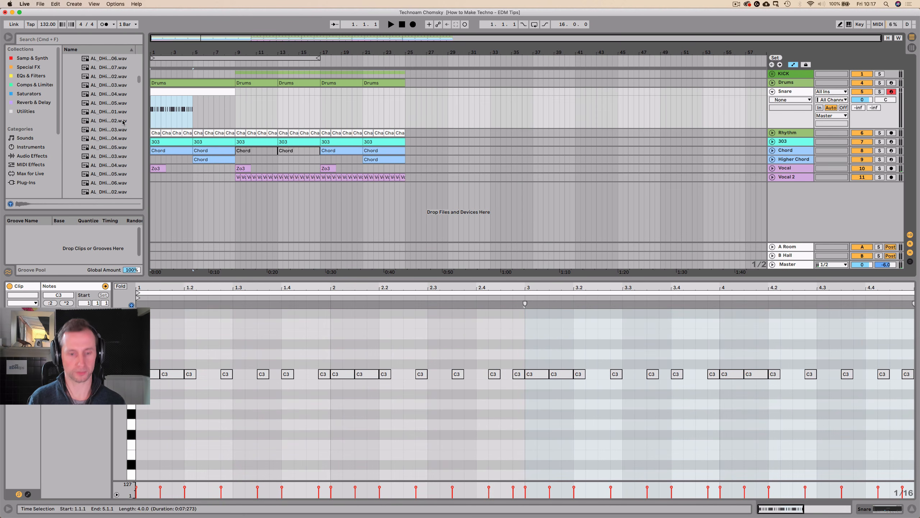
pyautogui.click(277, 100)
pyautogui.press('super+v')
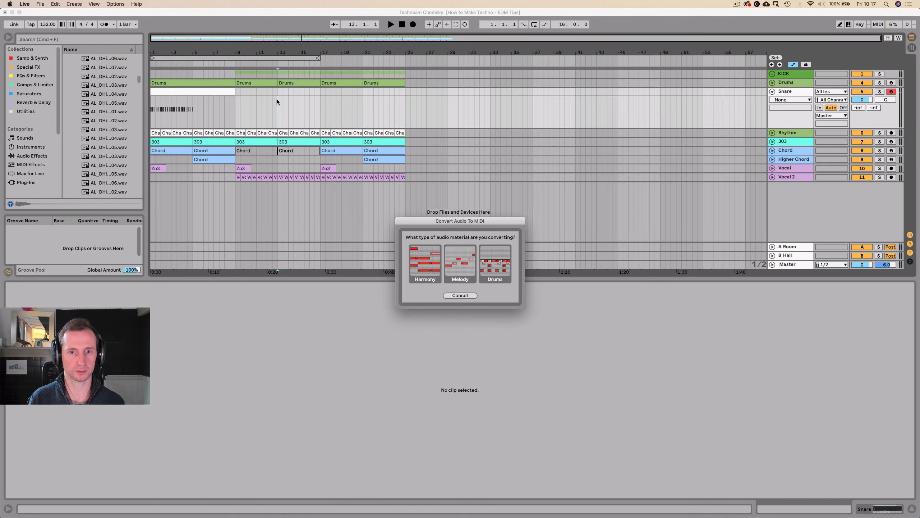
pyautogui.click(463, 296)
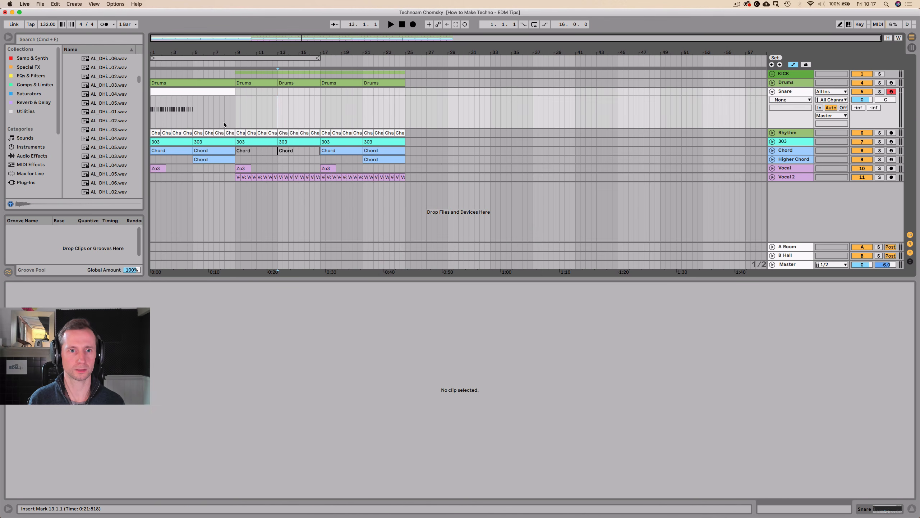
# Move the snare clip so that it starts at bar 5 and play it with the track.
pyautogui.click(193, 115)
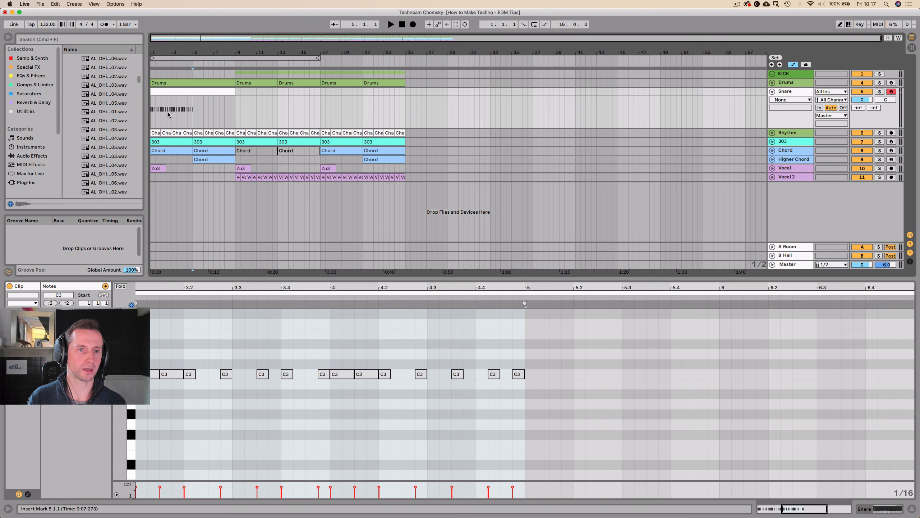
pyautogui.click(161, 102)
pyautogui.moveTo(174, 92); pyautogui.dragTo(278, 112)
pyautogui.click(192, 115)
pyautogui.press('space')
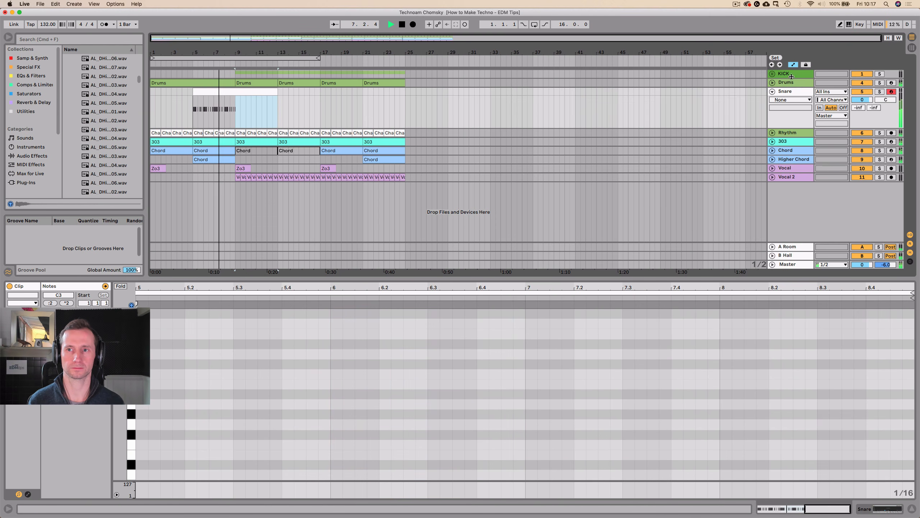
# Delete the empty second half of the snare clip from bar 9 to bar 13 and play from bar 5.
pyautogui.click(233, 111)
pyautogui.press('space')
pyautogui.moveTo(236, 109); pyautogui.dragTo(277, 103)
pyautogui.click(190, 64)
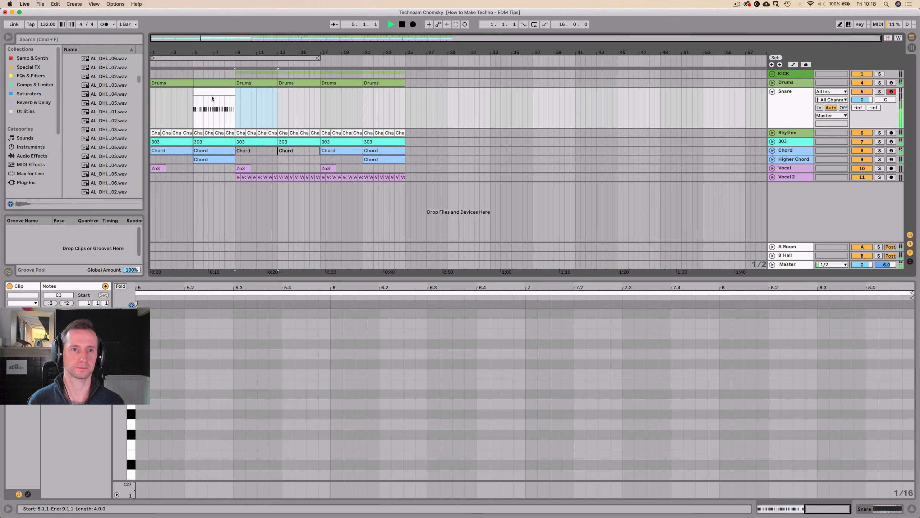
# Open the snare clip's notes and shorten the C3 note at 3.1.1 to one sixteenth.
pyautogui.click(214, 95)
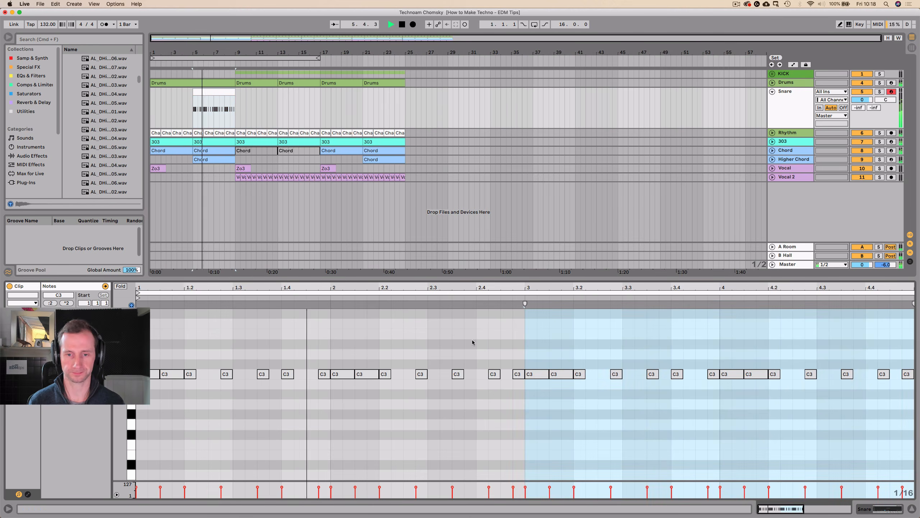
pyautogui.click(562, 355)
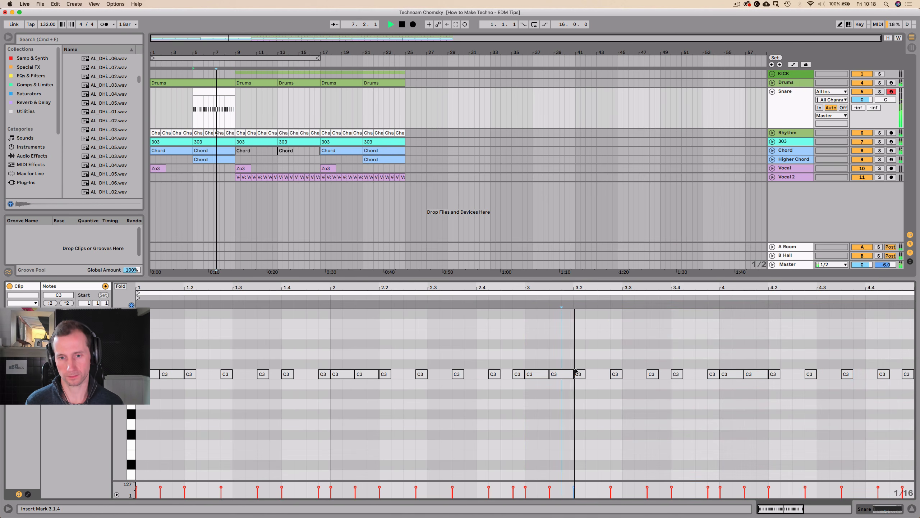
pyautogui.click(564, 374)
pyautogui.press('space')
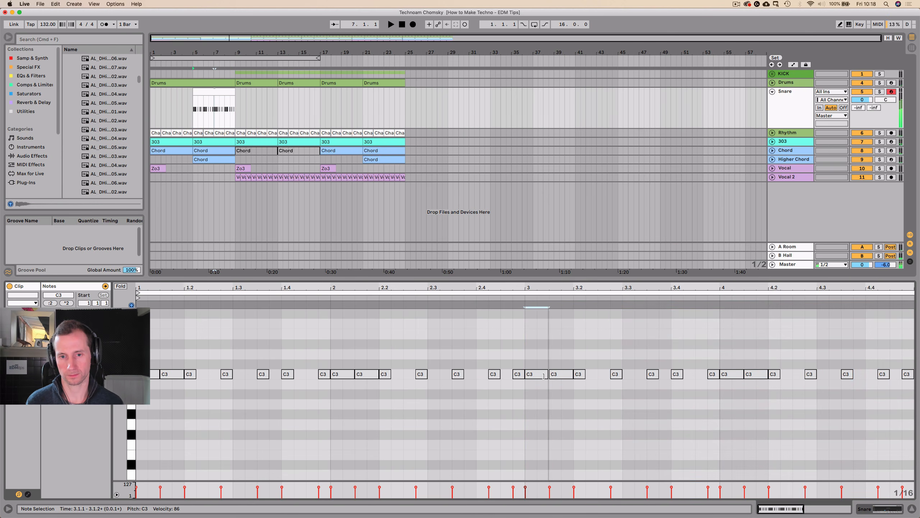
pyautogui.moveTo(548, 375); pyautogui.dragTo(538, 376)
# Duplicate the shortened note repeatedly to build a sixteenth-note snare roll through the clip's bars 3 and 4, and delete the last note at 4.4.4.
pyautogui.press('super+d')
pyautogui.press('super+d')
pyautogui.press('super+d')
pyautogui.press('super+d')
pyautogui.press('super+d')
pyautogui.press('super+d')
pyautogui.press('super+d')
pyautogui.press('super+d')
pyautogui.press('super+d')
pyautogui.press('super+d')
pyautogui.press('super+d')
pyautogui.press('super+d')
pyautogui.press('super+d')
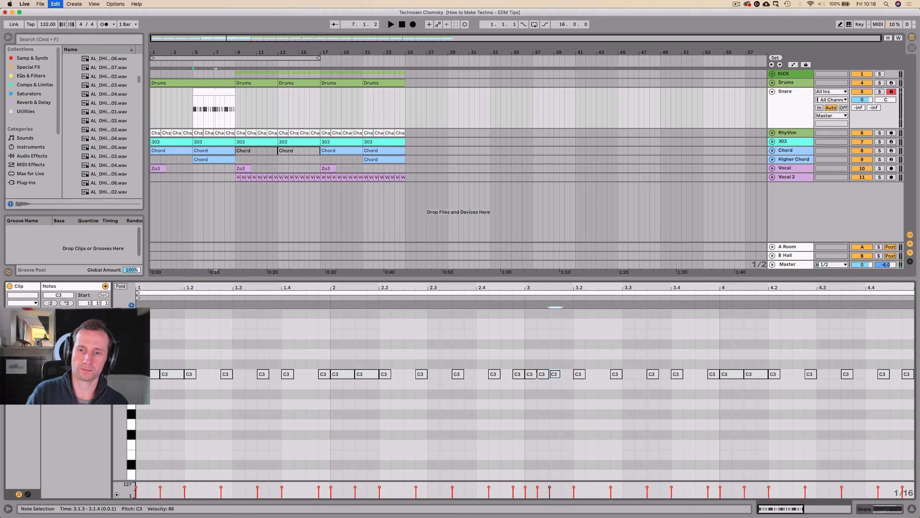
pyautogui.press('super+d')
pyautogui.press('super+d')
pyautogui.press('super+d')
pyautogui.press('super+d')
pyautogui.press('super+d')
pyautogui.press('super+d')
pyautogui.press('super+d')
pyautogui.press('super+d')
pyautogui.press('super+d')
pyautogui.press('super+d')
pyautogui.press('super+d')
pyautogui.press('super+d')
pyautogui.press('super+d')
pyautogui.press('super+d')
pyautogui.press('super+d')
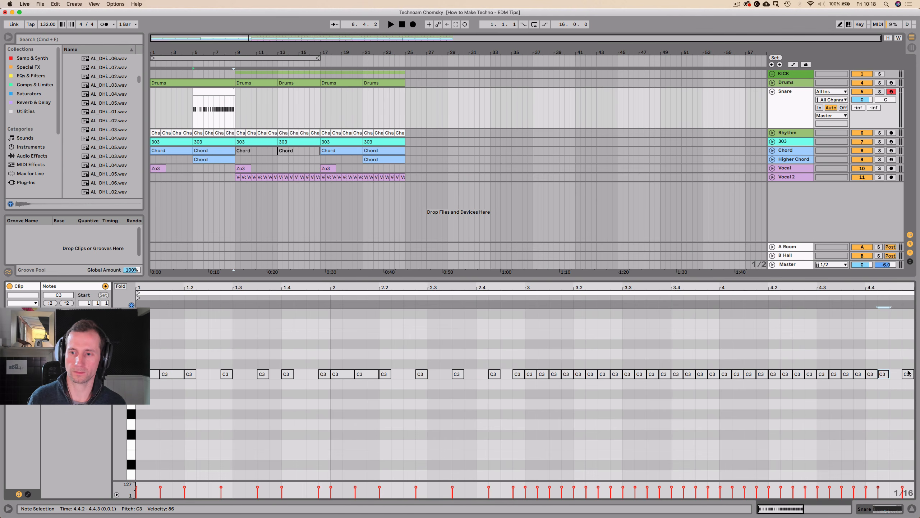
pyautogui.press('Delete')
pyautogui.click(469, 292)
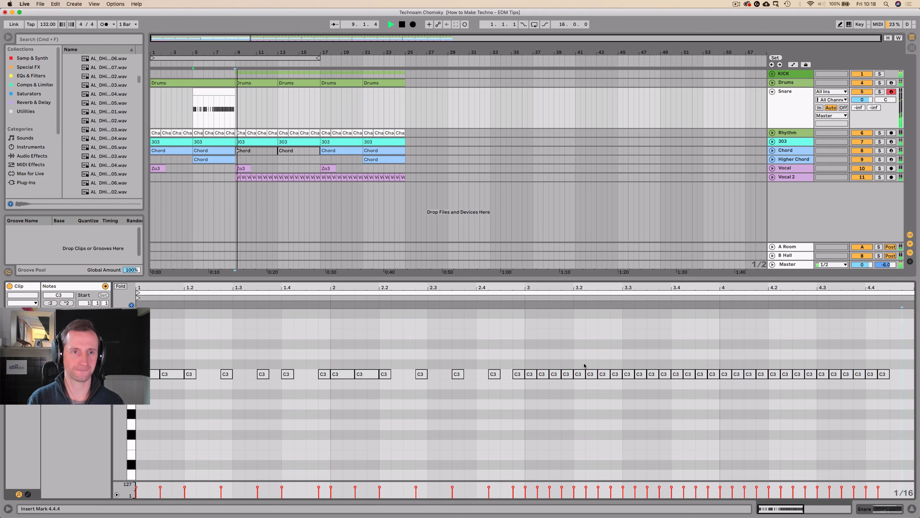
# Copy the snare pattern from bars 5 and 6, paste it four times from bar 17 up to bar 25, and play the transition into bar 17.
pyautogui.hotkey('shift', 'Tab')
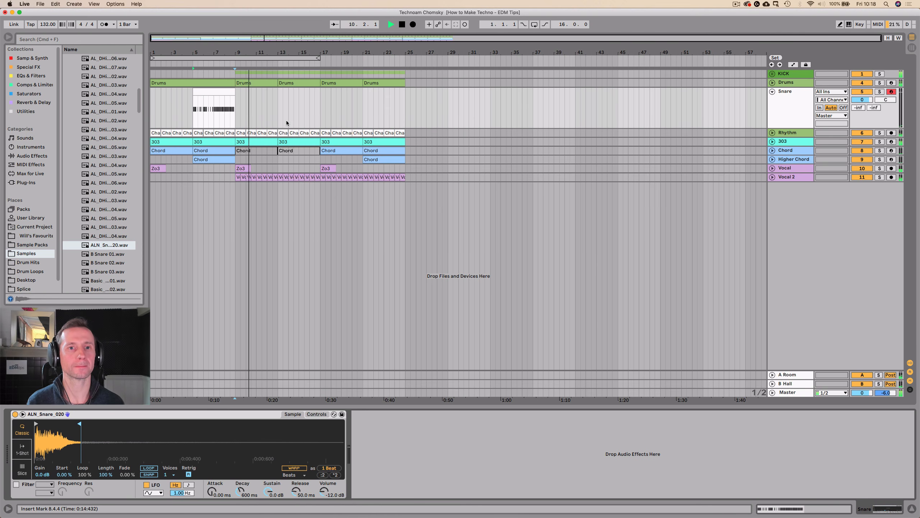
pyautogui.press('space')
pyautogui.click(212, 115)
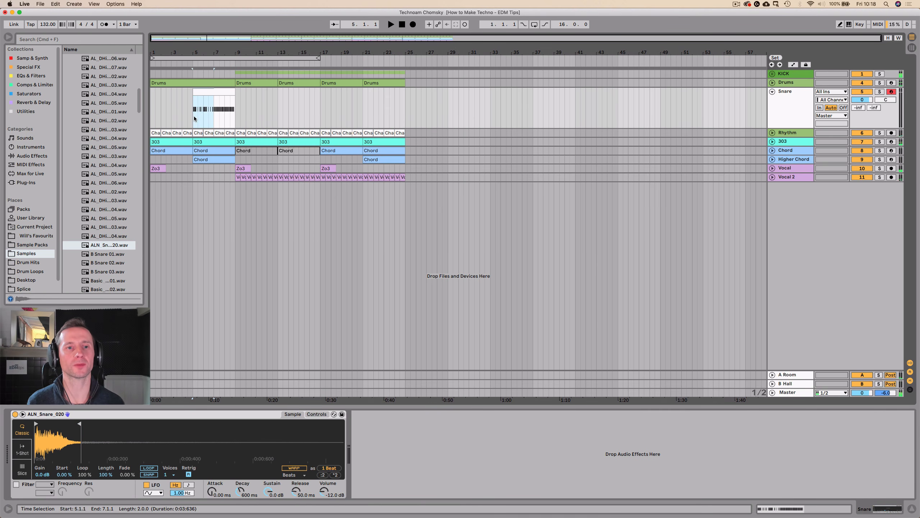
pyautogui.click(320, 112)
pyautogui.press('super+v')
pyautogui.press('super+v')
pyautogui.press('super+v')
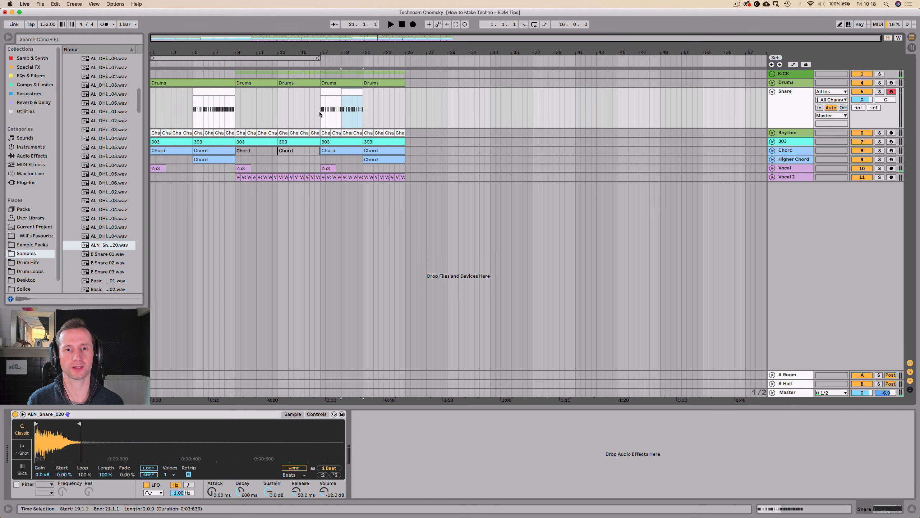
pyautogui.press('super+v')
pyautogui.press('space')
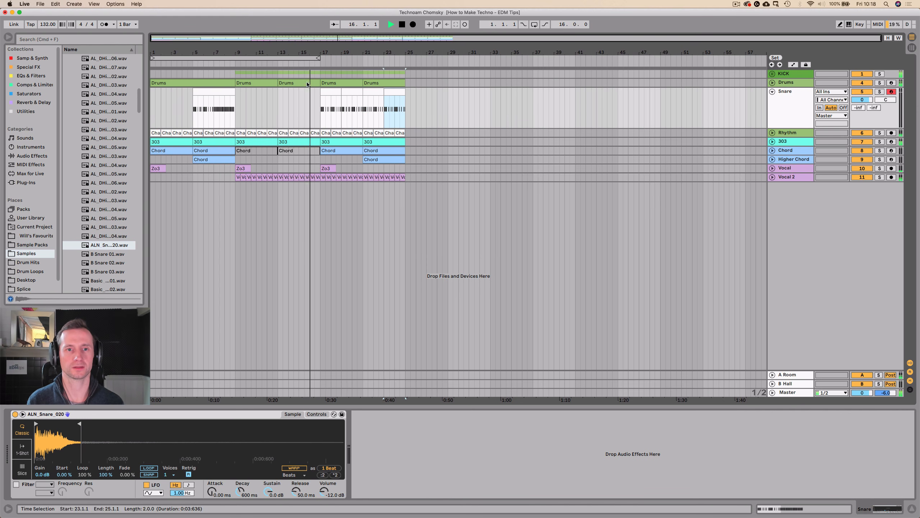
pyautogui.click(800, 106)
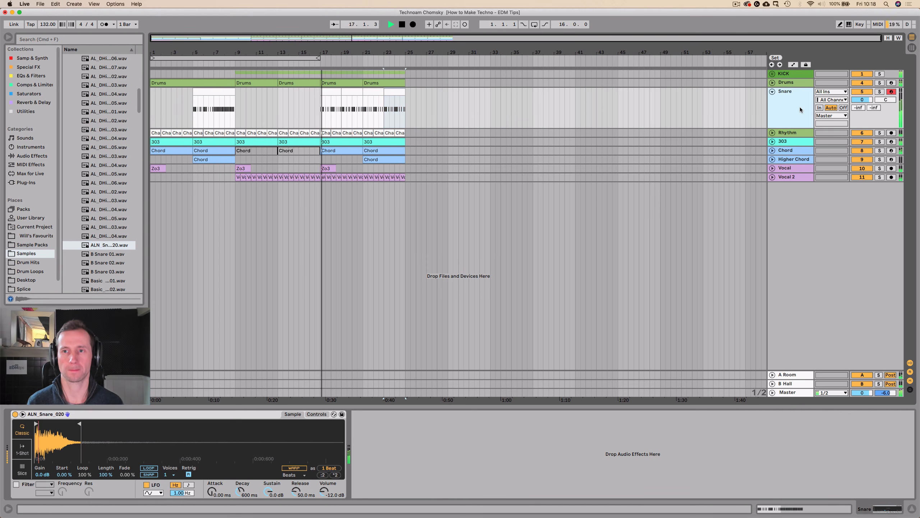
# Delete the C3 notes at 1.1.1 and 1.4.1 from the snare clip at bar 17, playing it back between edits.
pyautogui.doubleClick(332, 103)
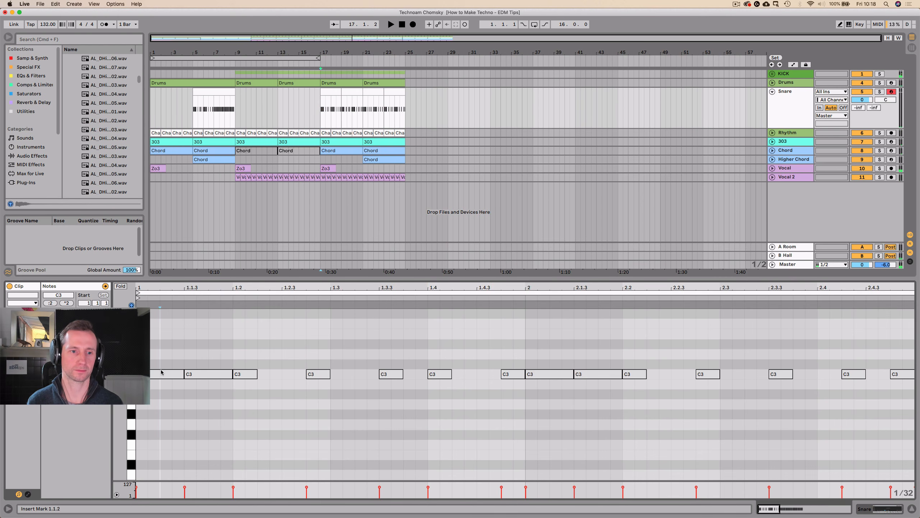
pyautogui.click(161, 374)
pyautogui.press('Delete')
pyautogui.press('space')
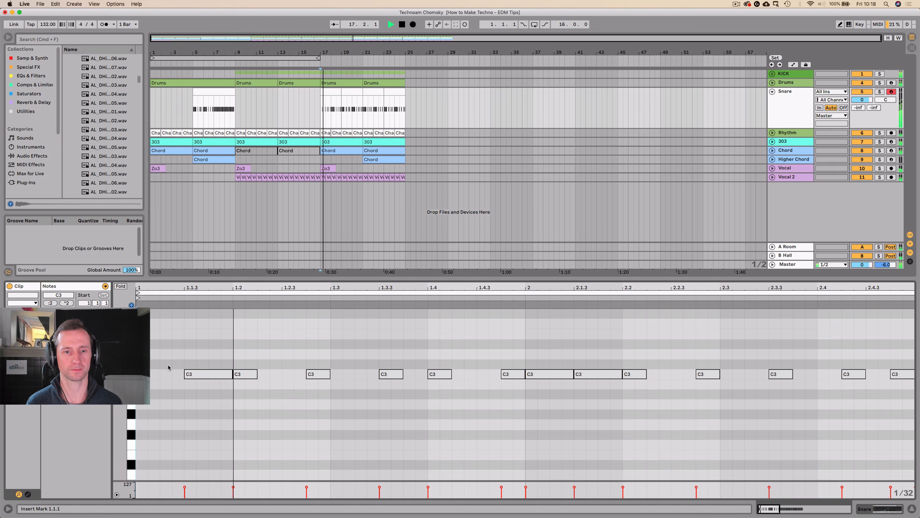
pyautogui.click(449, 375)
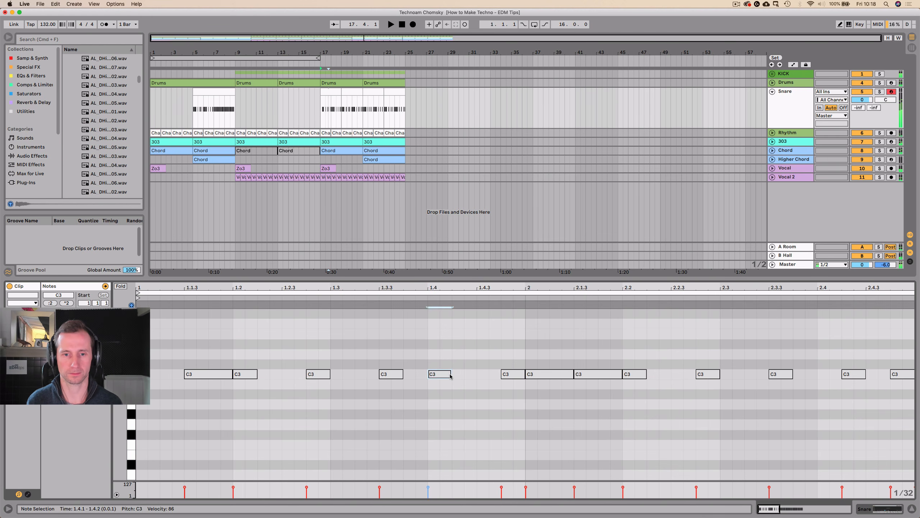
pyautogui.press('Delete')
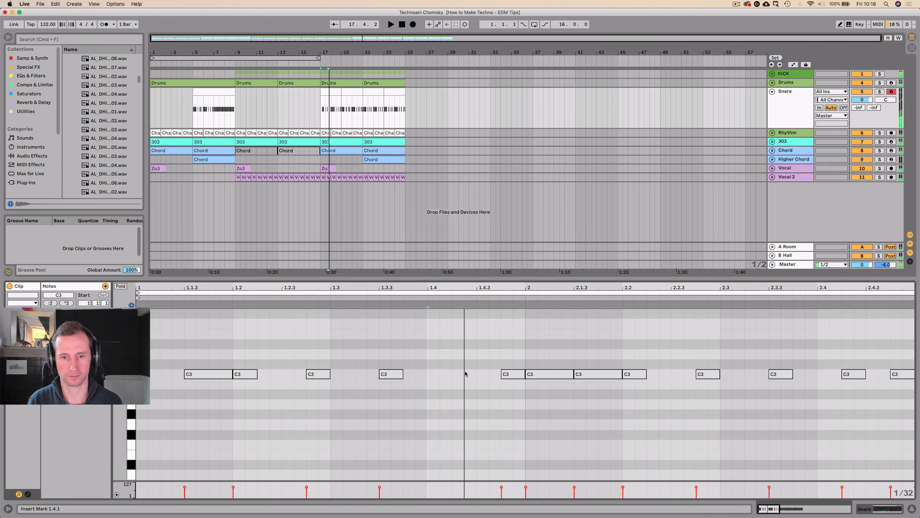
# Add a C3 note one sixteenth long at 1.4.2 in the bar 17 snare clip and delete the note at 2.1.1.
pyautogui.doubleClick(461, 374)
pyautogui.moveTo(464, 372); pyautogui.dragTo(478, 374)
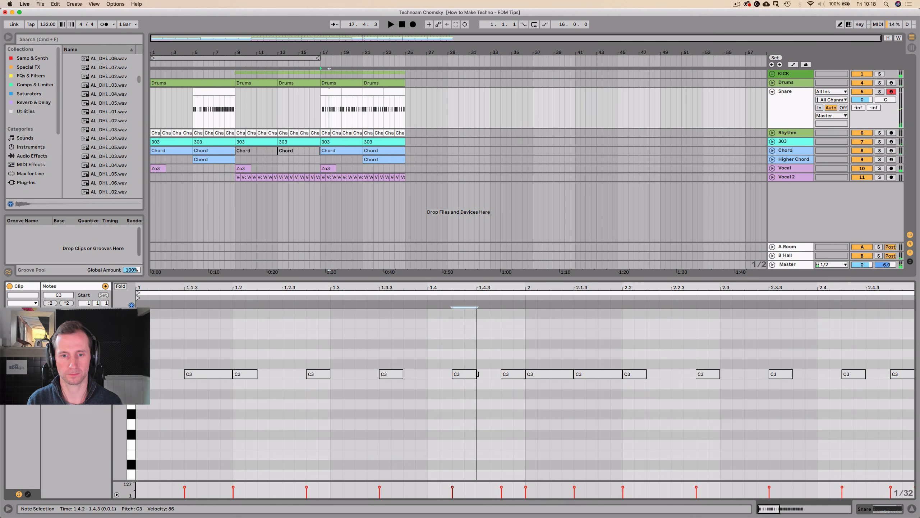
pyautogui.click(546, 374)
pyautogui.press('Delete')
# Replace all notes from 2.1.1 onward in the bar 17 snare clip with a duplicate of its first bar, and play it back.
pyautogui.moveTo(547, 292); pyautogui.dragTo(237, 295)
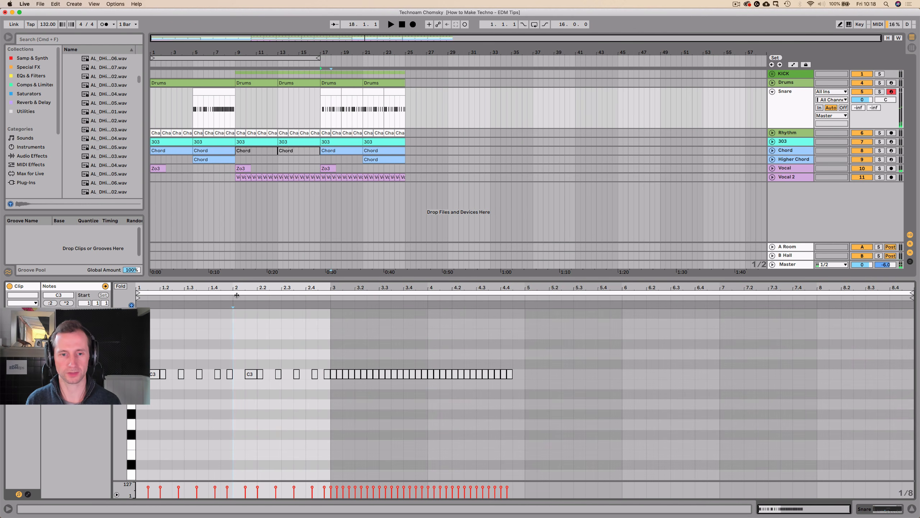
pyautogui.moveTo(247, 361); pyautogui.dragTo(514, 390)
pyautogui.press('Delete')
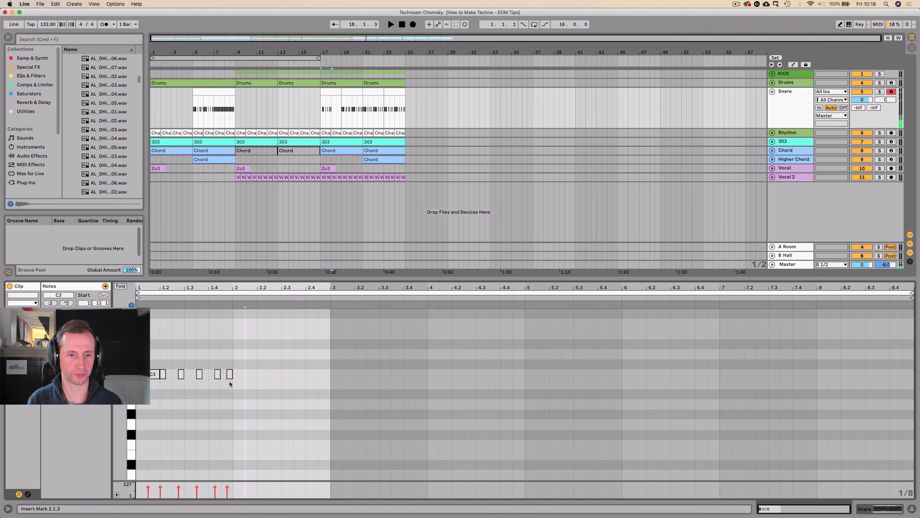
pyautogui.click(228, 382)
pyautogui.moveTo(171, 372); pyautogui.dragTo(144, 368)
pyautogui.press('super+d')
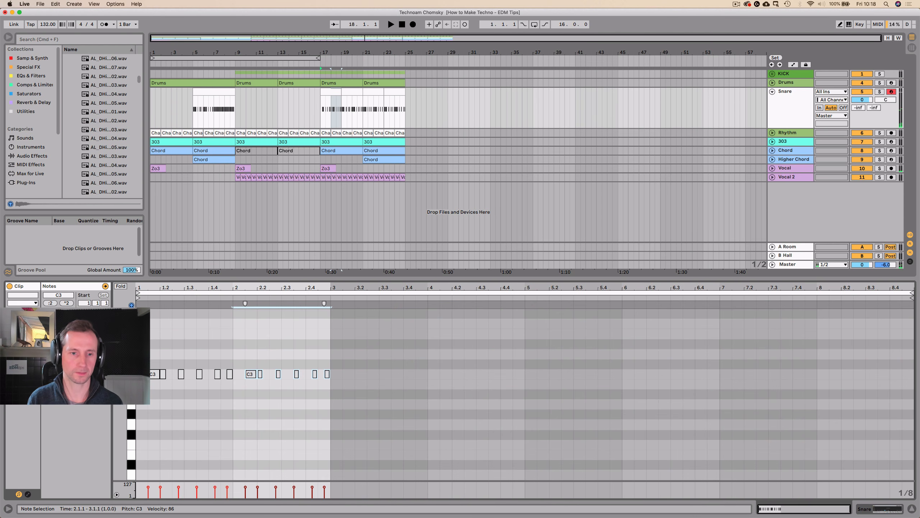
pyautogui.press('space')
pyautogui.click(213, 355)
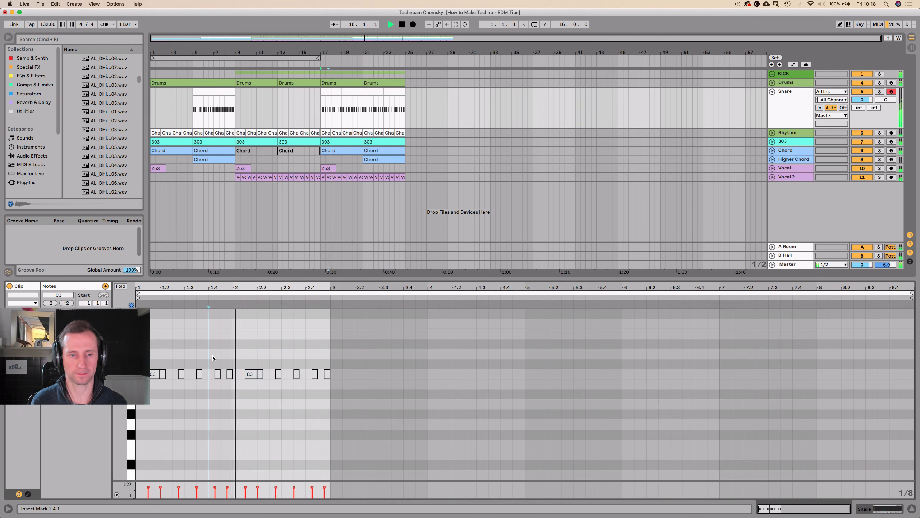
# Delete the snare notes at 2.4.2 and 2.4.4, and duplicate the edited two-bar clip from bar 17 up to bar 25.
pyautogui.moveTo(314, 363); pyautogui.dragTo(320, 378)
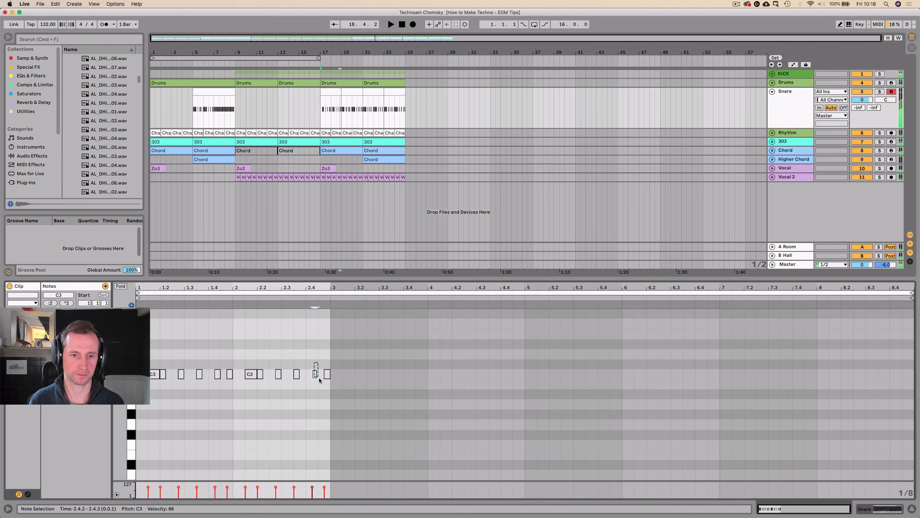
pyautogui.press('Delete')
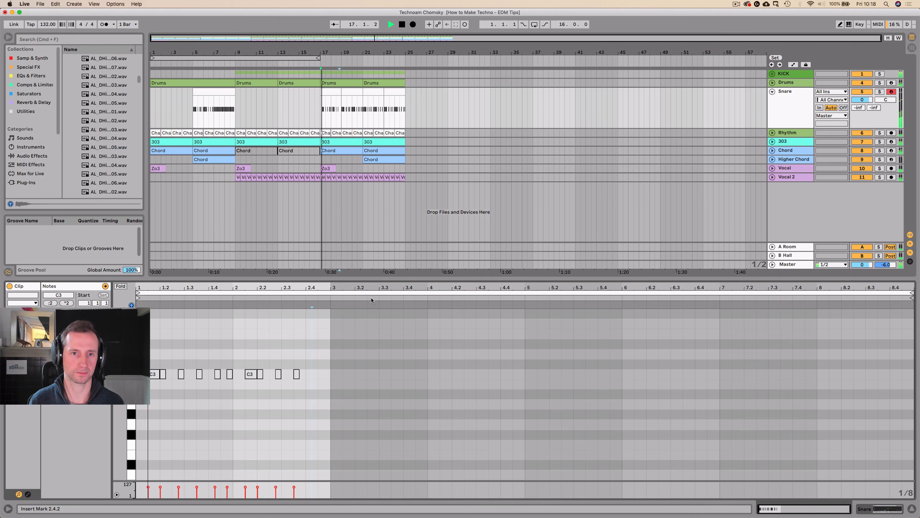
pyautogui.click(331, 93)
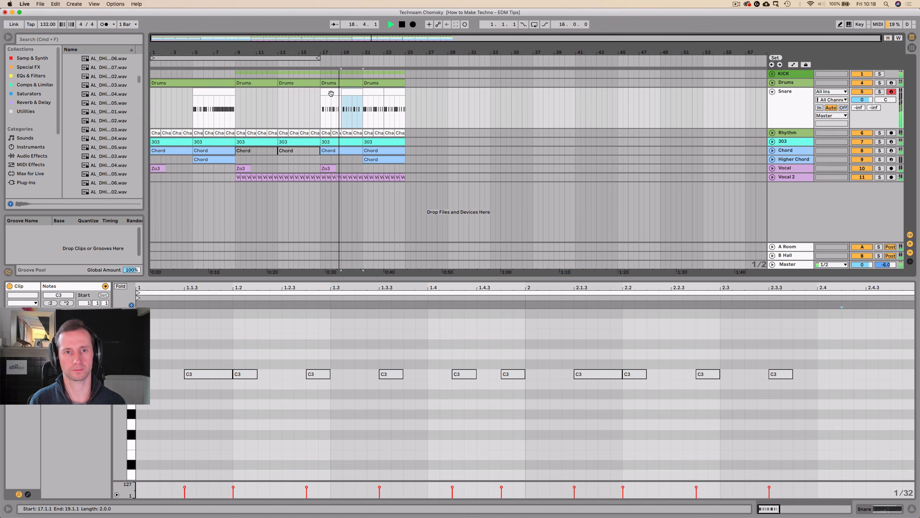
pyautogui.click(395, 112)
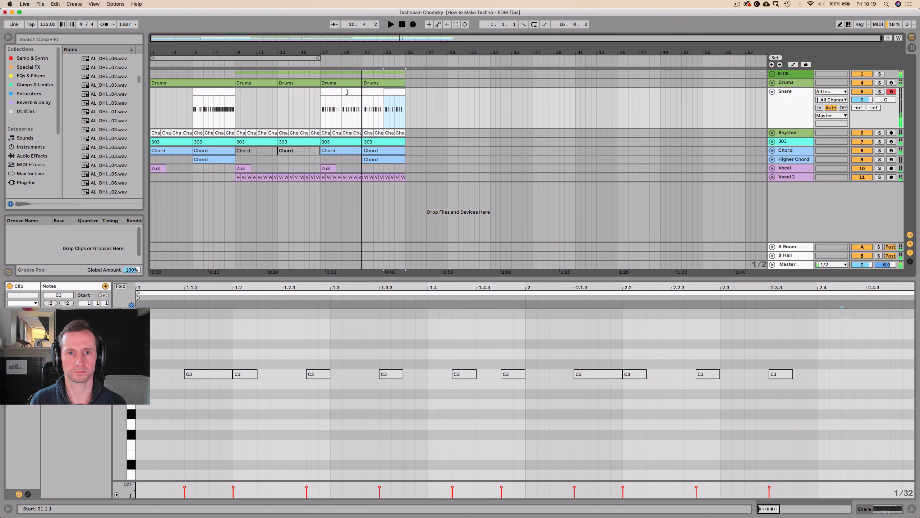
# Add short C3 notes at 2.4.3 and 2.4.4 in the bar 19 snare clip, and duplicate the four-bar pattern from bar 17 to bar 21.
pyautogui.click(359, 95)
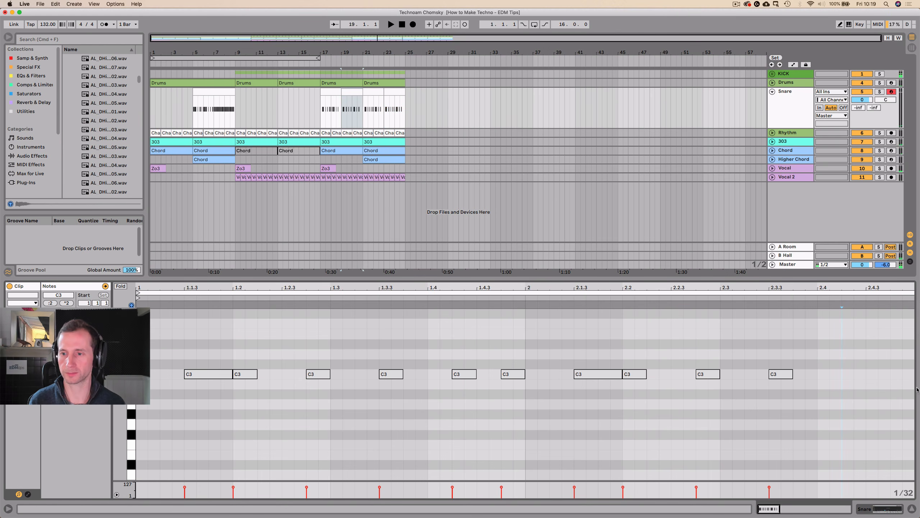
pyautogui.doubleClick(877, 374)
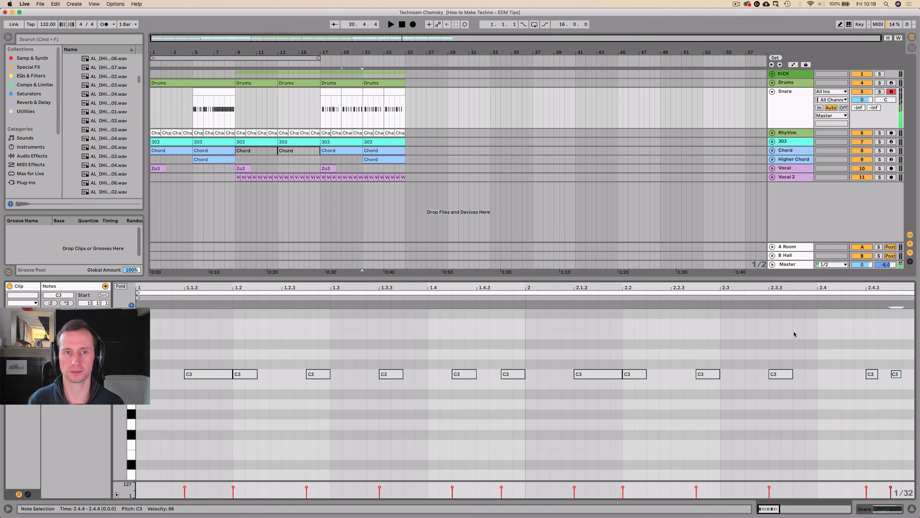
pyautogui.moveTo(323, 111); pyautogui.dragTo(361, 110)
pyautogui.press('super+d')
pyautogui.press('space')
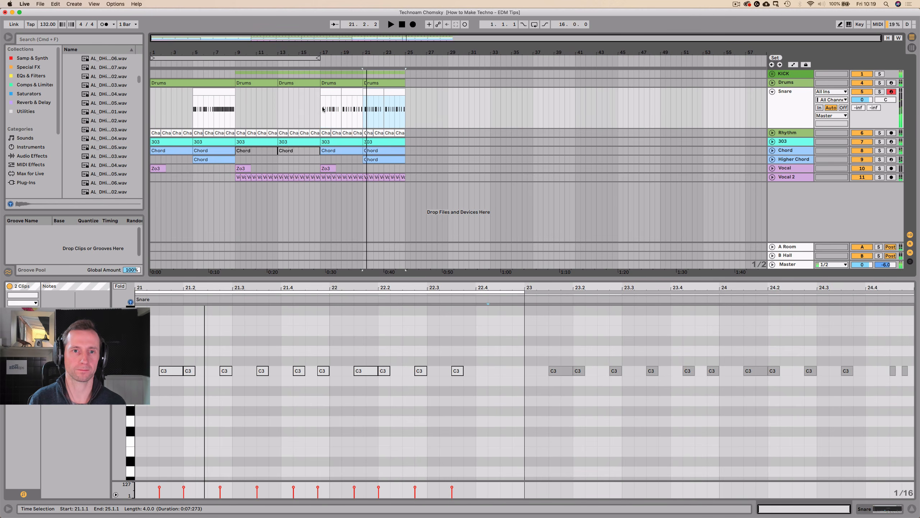
# Add a C3 note one sixteenth long at 2.4.4 in the bar 17 snare clip and copy that clip over the one at bar 21.
pyautogui.click(333, 93)
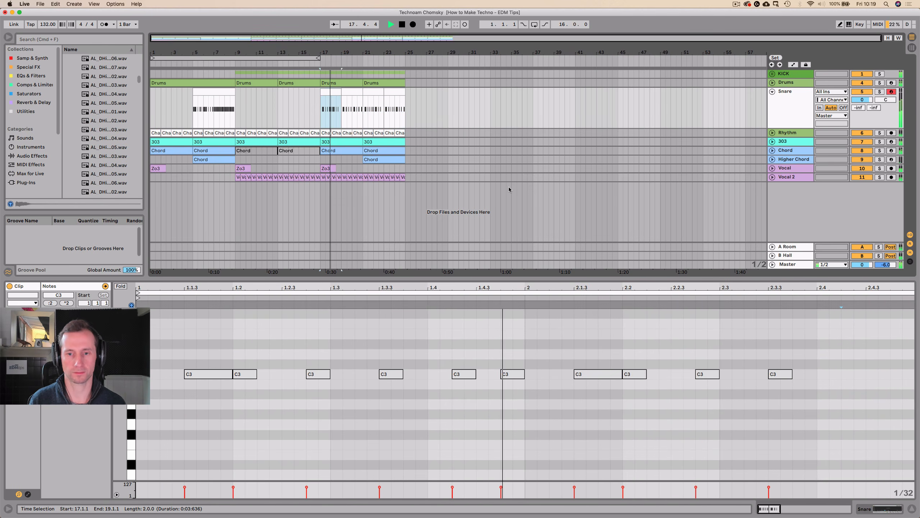
pyautogui.press('space')
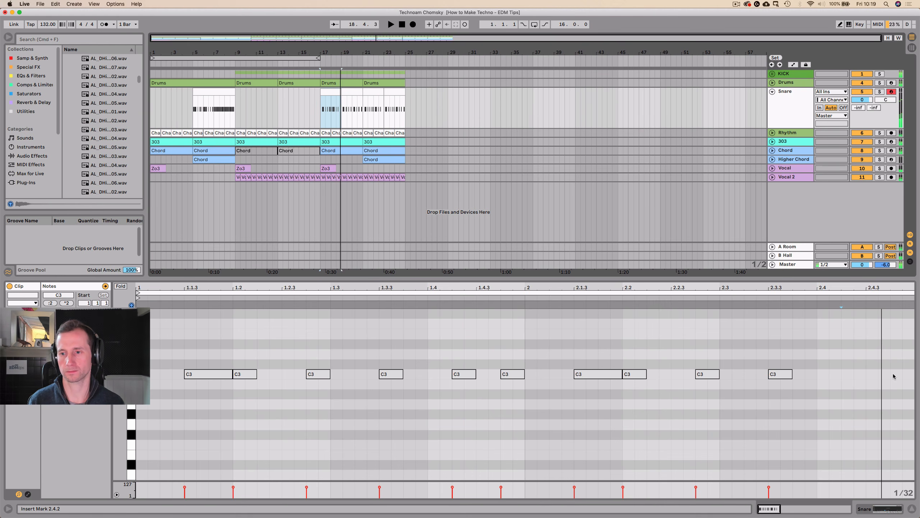
pyautogui.doubleClick(895, 374)
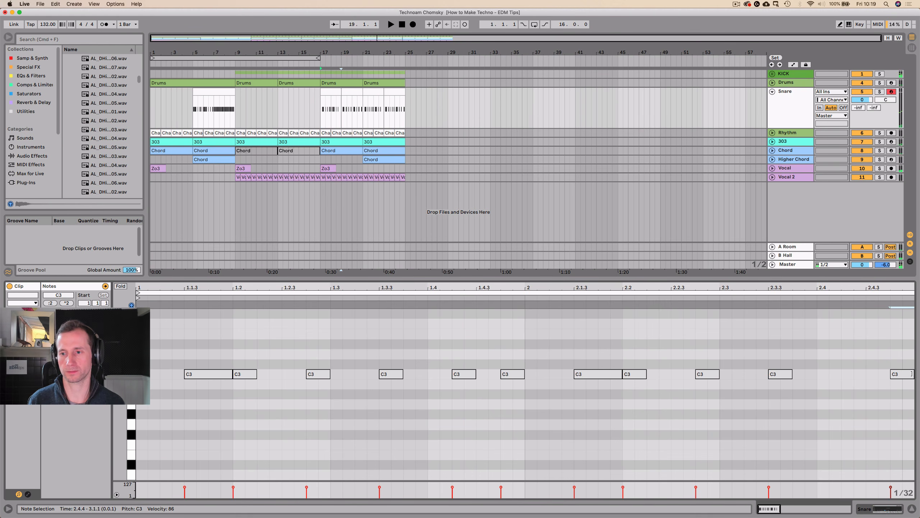
pyautogui.moveTo(329, 93); pyautogui.dragTo(374, 93)
pyautogui.press('super+z')
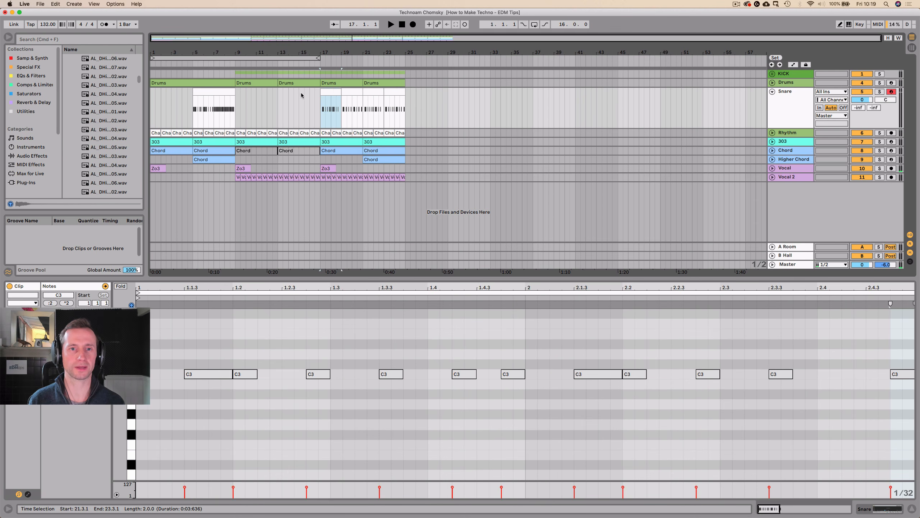
pyautogui.moveTo(328, 92); pyautogui.dragTo(371, 90)
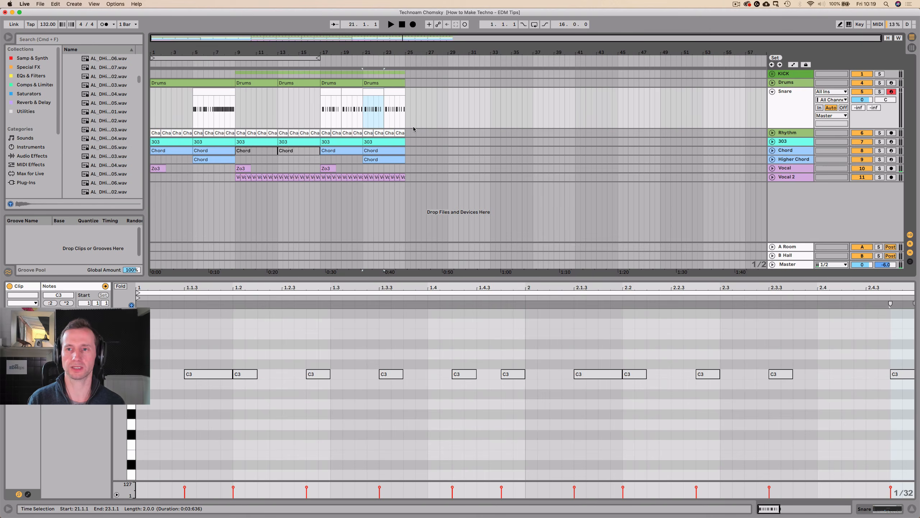
# Colour the Snare track green to match the drums, assign the track colour to its clips, and fold the track.
pyautogui.click(784, 102)
pyautogui.rightClick(784, 102)
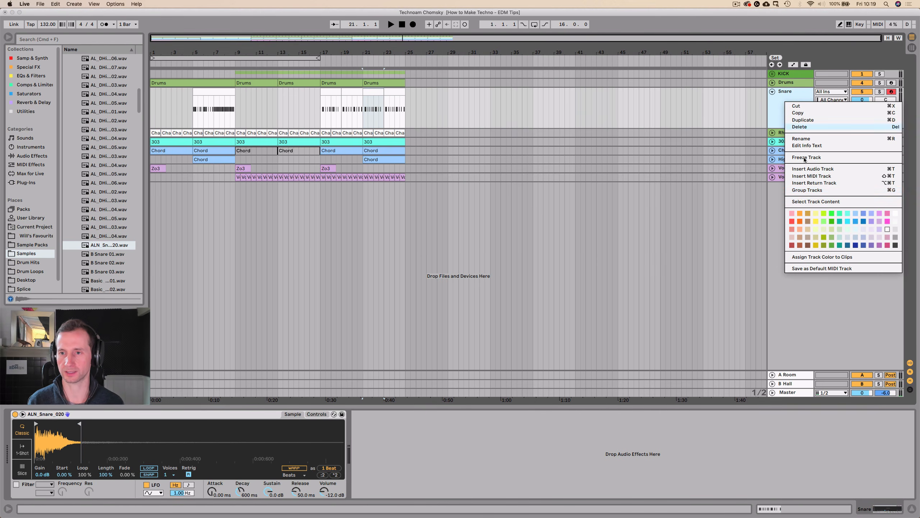
pyautogui.click(831, 238)
pyautogui.rightClick(796, 116)
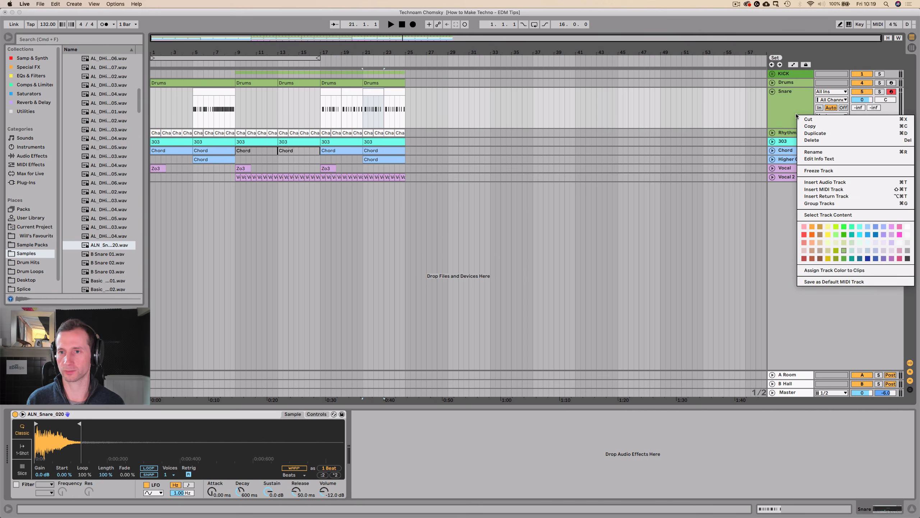
pyautogui.click(812, 270)
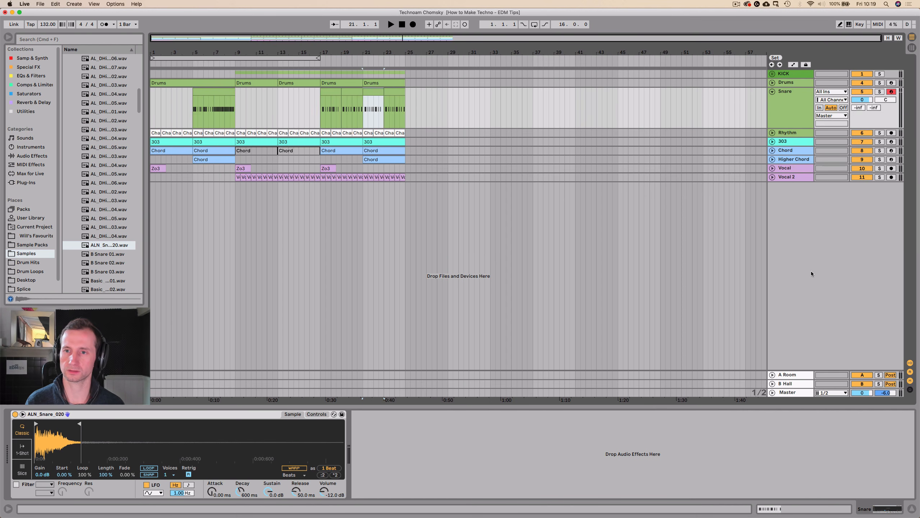
pyautogui.click(773, 92)
# Play the arrangement briefly in the mixer view, and loop the section from bar 17 to bar 25.
pyautogui.press('Tab')
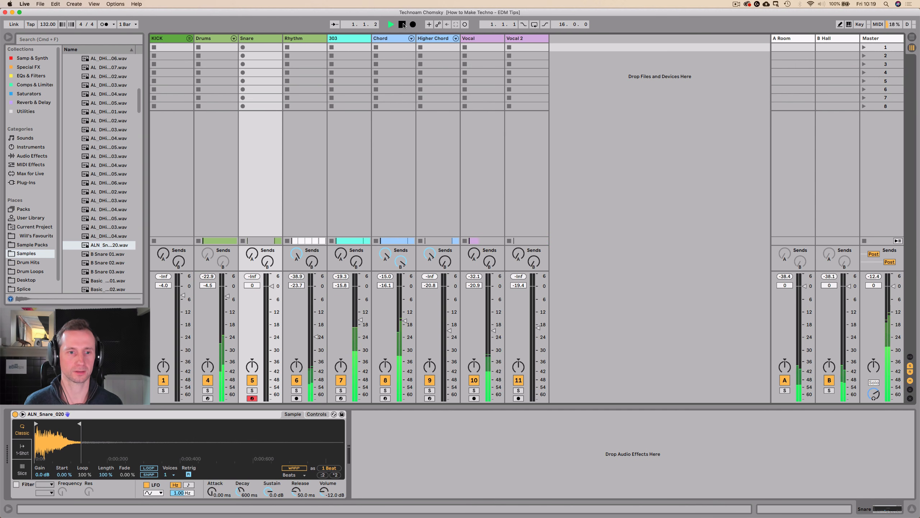
pyautogui.press('Tab')
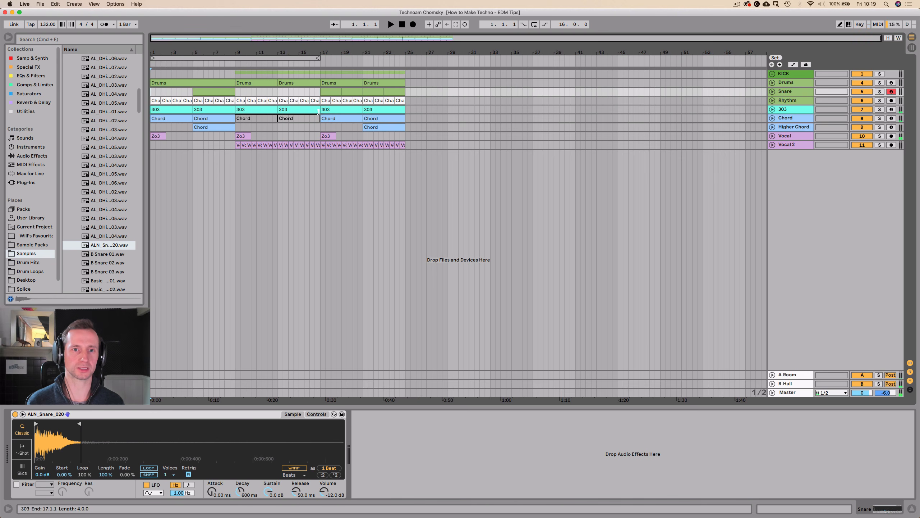
pyautogui.moveTo(320, 126); pyautogui.dragTo(400, 121)
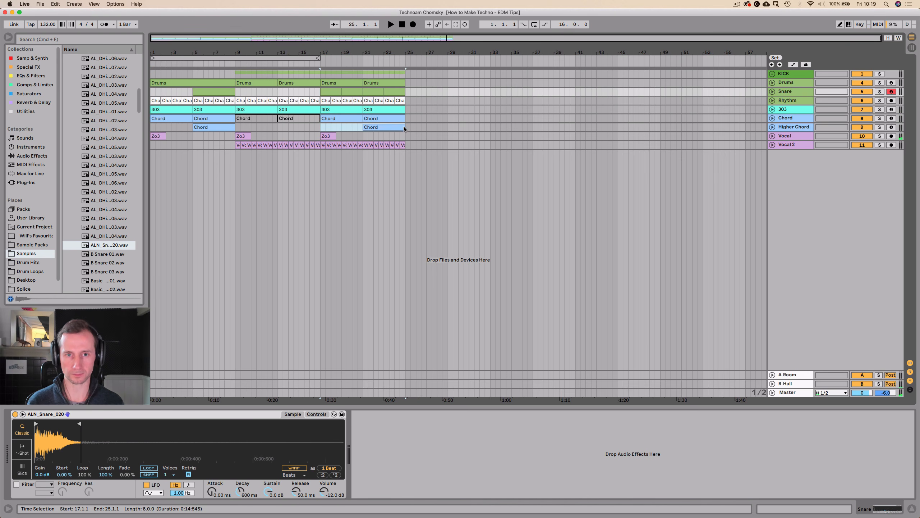
pyautogui.click(403, 127)
pyautogui.press('super+l')
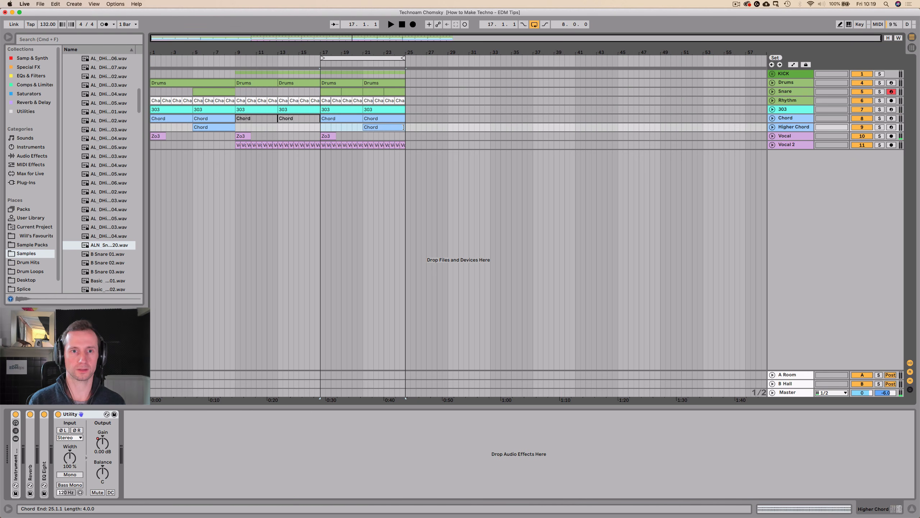
# Lower every track fader except KICK to -inf and play the loop, switching the A Room return off and on.
pyautogui.press('Tab')
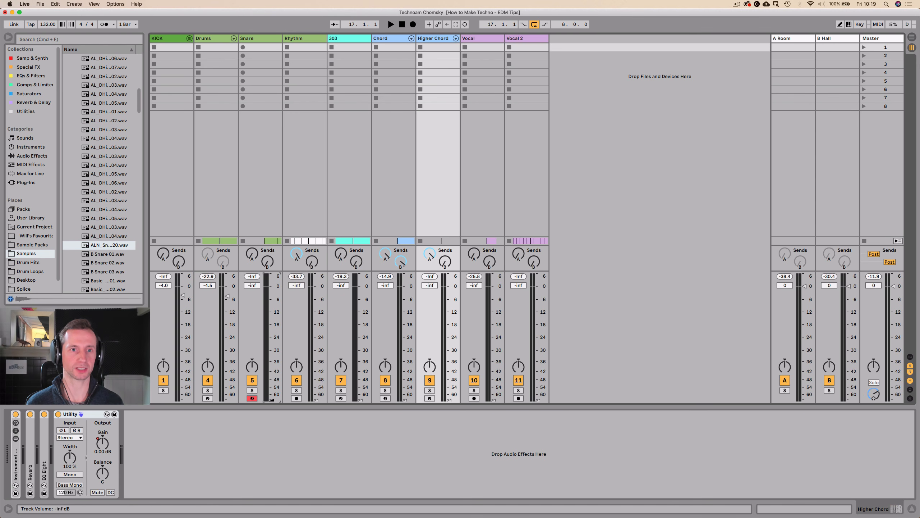
pyautogui.press('space')
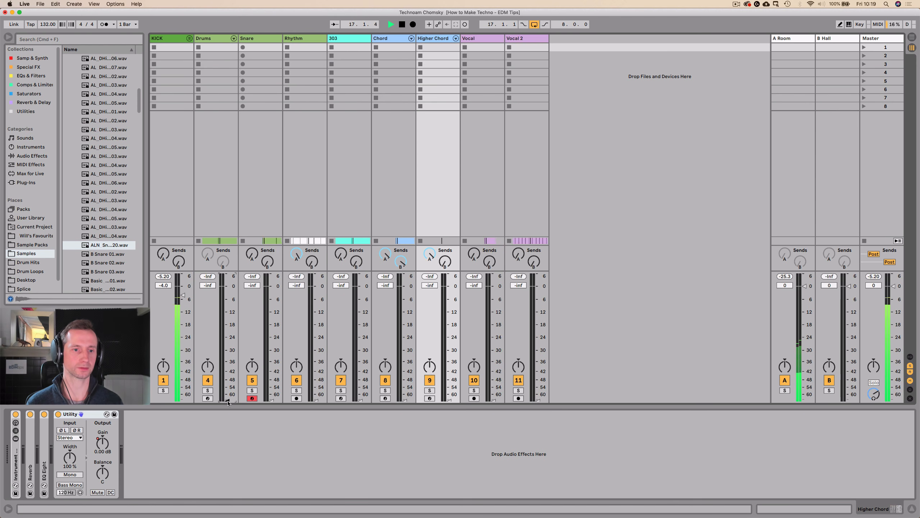
pyautogui.click(784, 380)
pyautogui.click(784, 380)
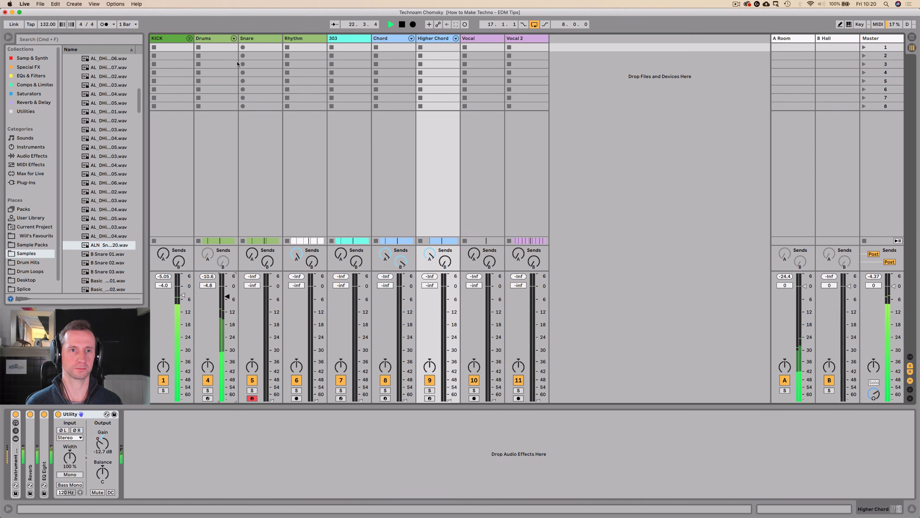
# Expand the Drums rack, briefly silence its second closed-hat chain, and set the Drums volume to -2.4 dB and that chain to -12.5 dB.
pyautogui.click(233, 38)
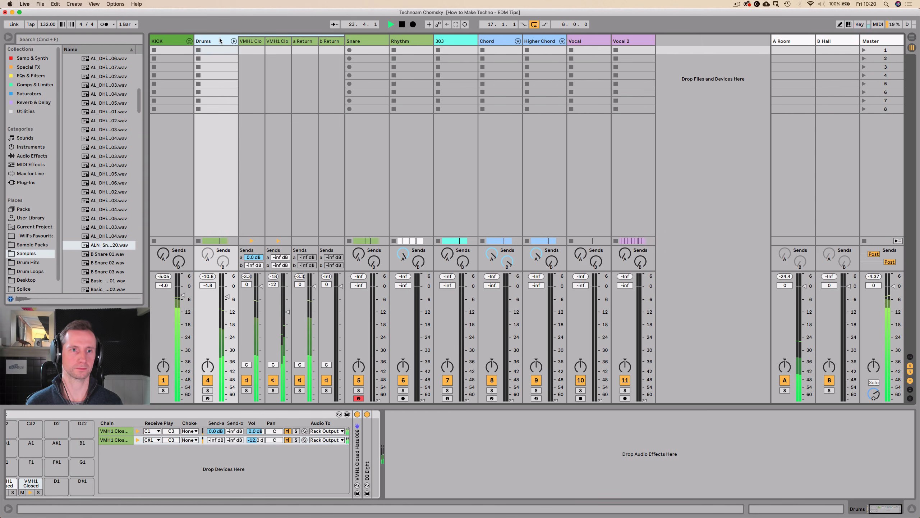
pyautogui.click(219, 39)
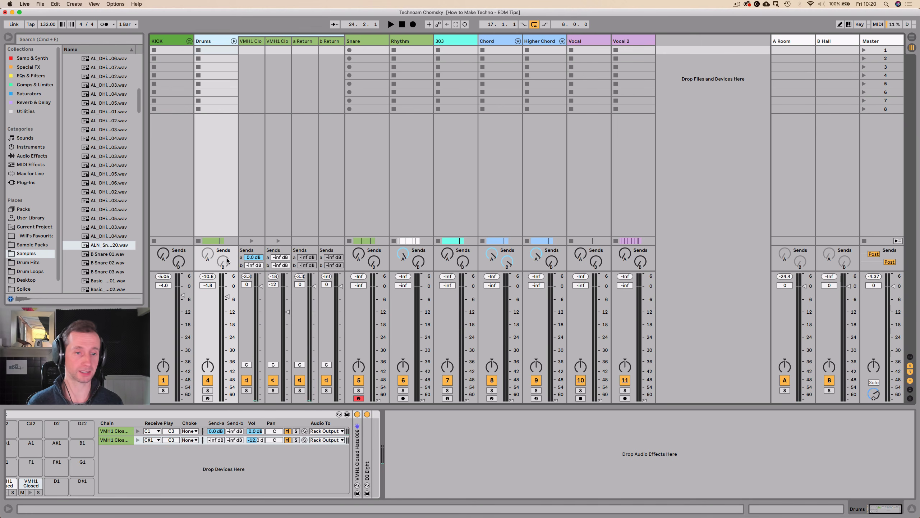
pyautogui.press('space')
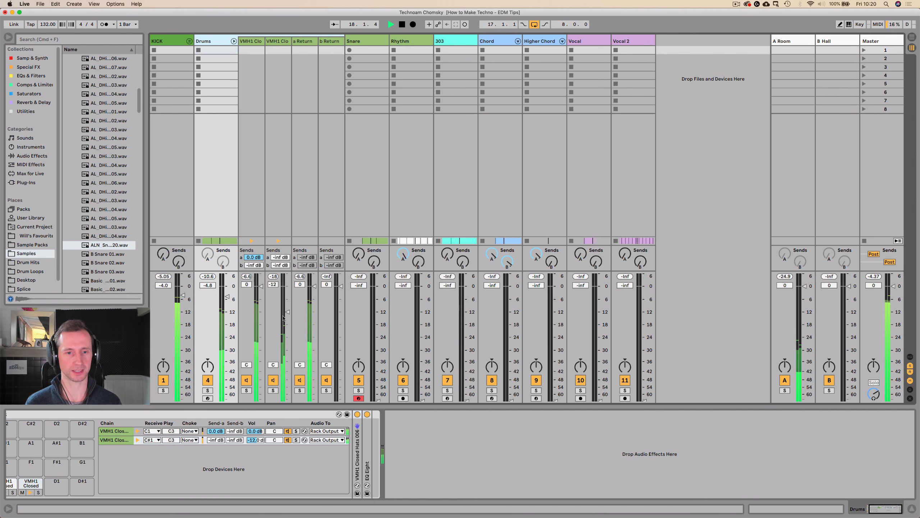
pyautogui.moveTo(287, 312); pyautogui.dragTo(286, 399)
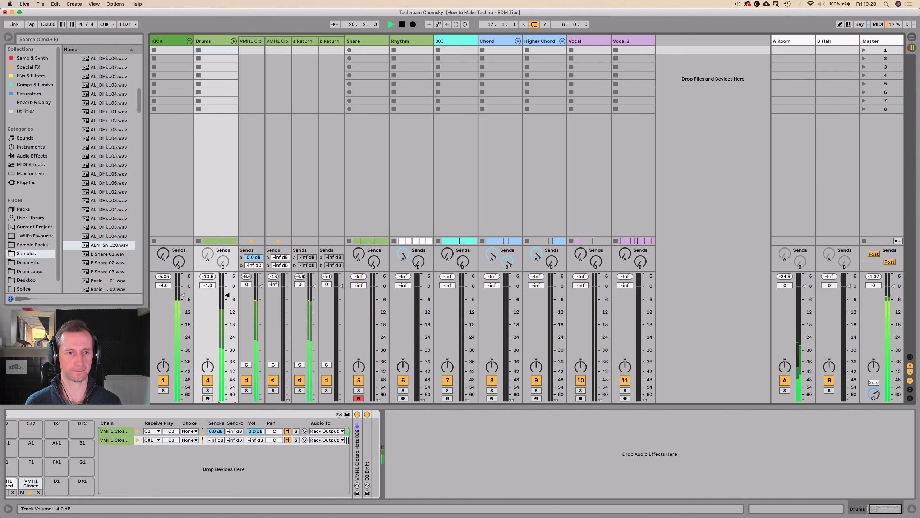
pyautogui.moveTo(227, 296); pyautogui.dragTo(227, 291)
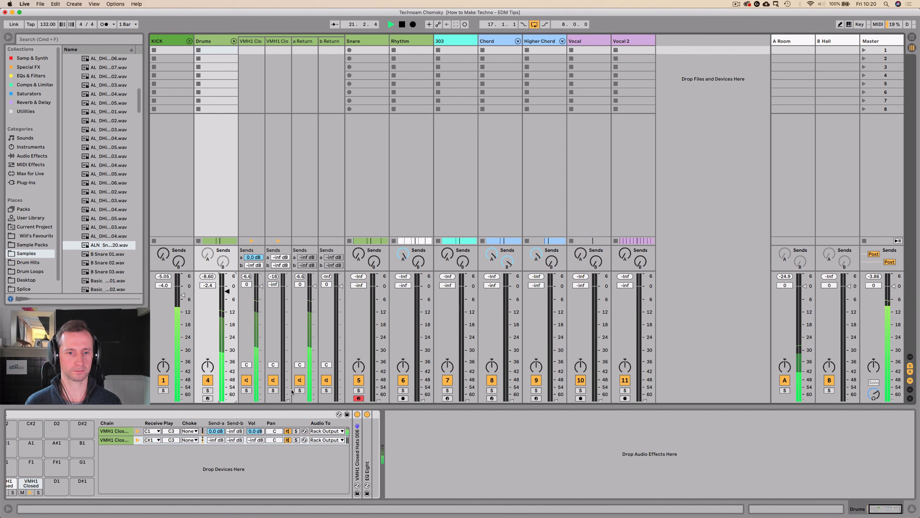
pyautogui.moveTo(287, 399); pyautogui.dragTo(287, 313)
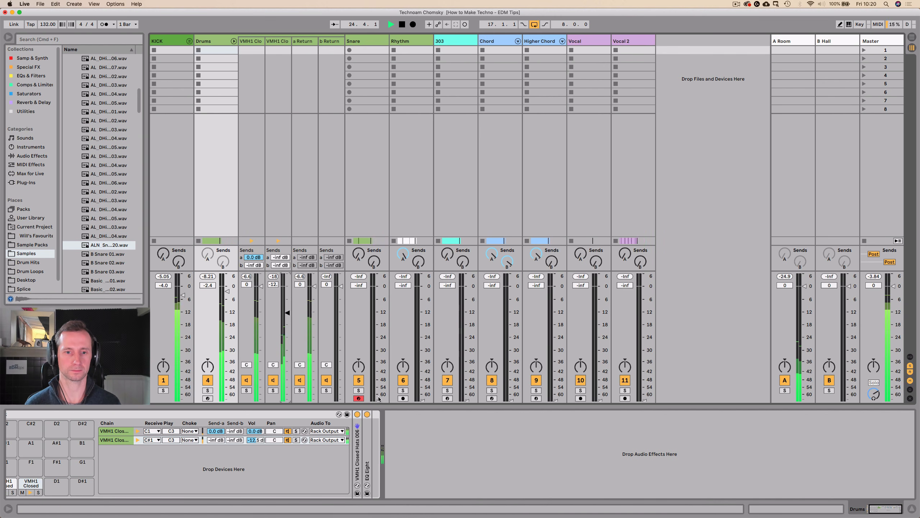
# Bring the Snare track volume up to -9.2 dB and raise its send to the A Room return.
pyautogui.moveTo(378, 399); pyautogui.dragTo(378, 305)
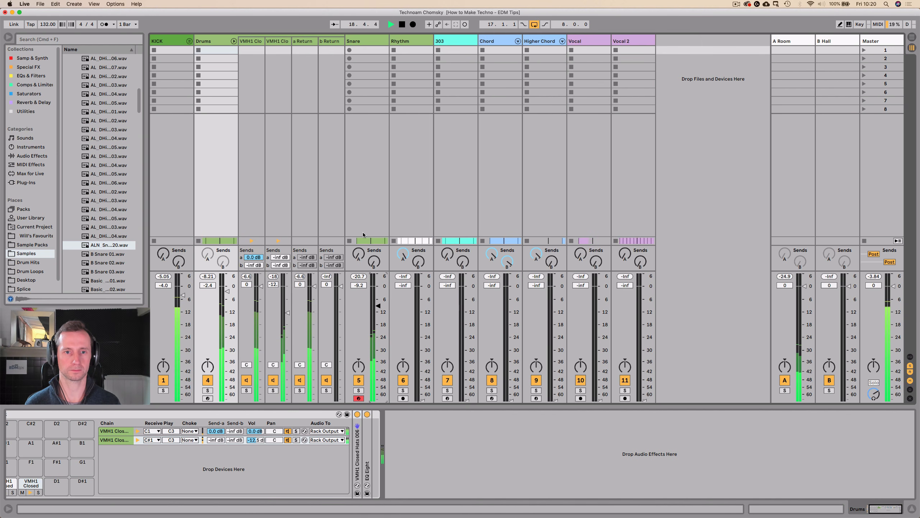
pyautogui.moveTo(359, 253); pyautogui.dragTo(358, 214)
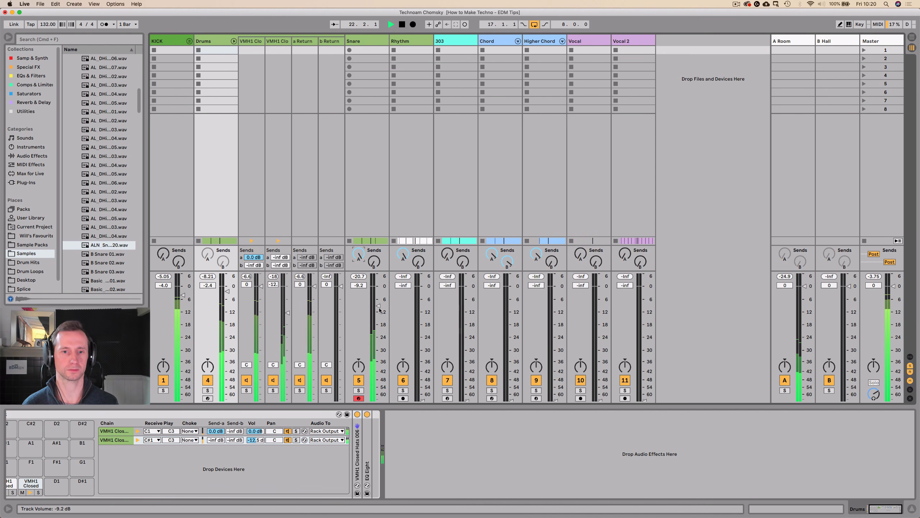
# Add a Saturator after the sampler on the Snare track, set its Drive to 5.71 dB and audition it in the loop.
pyautogui.click(370, 44)
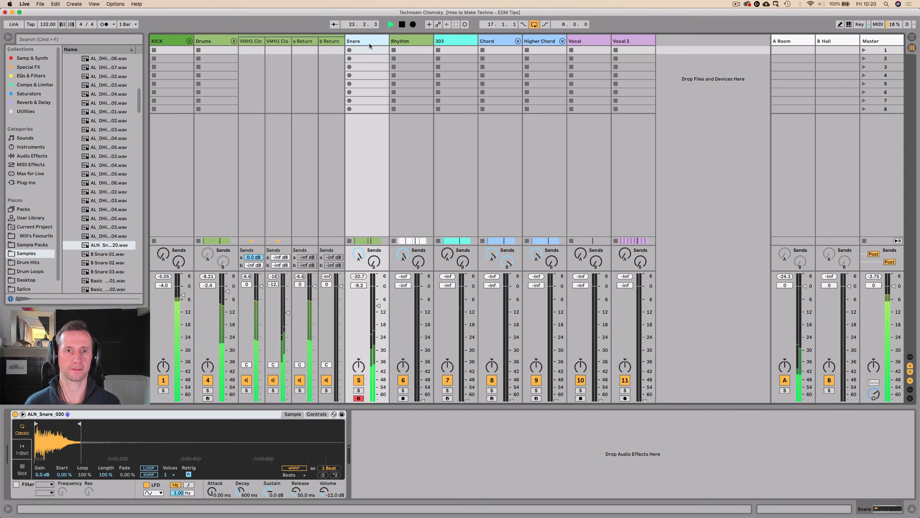
pyautogui.press('space')
pyautogui.click(29, 94)
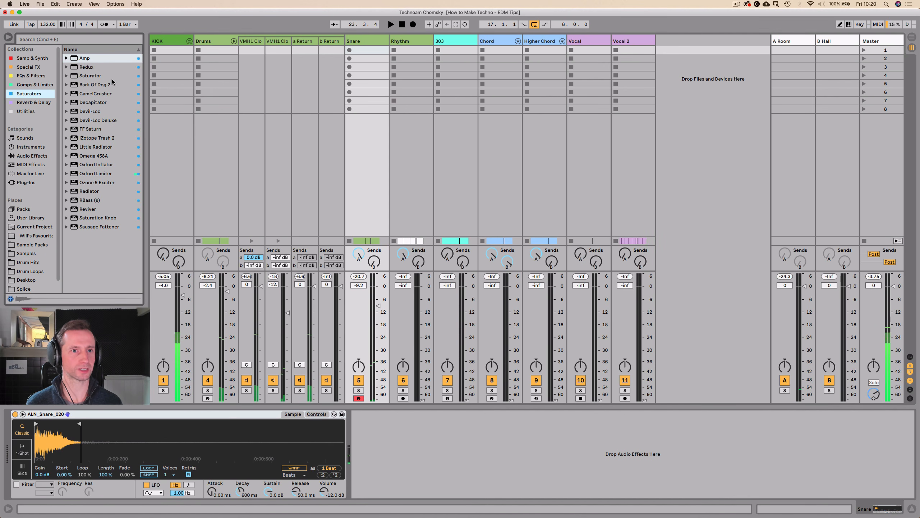
pyautogui.click(86, 76)
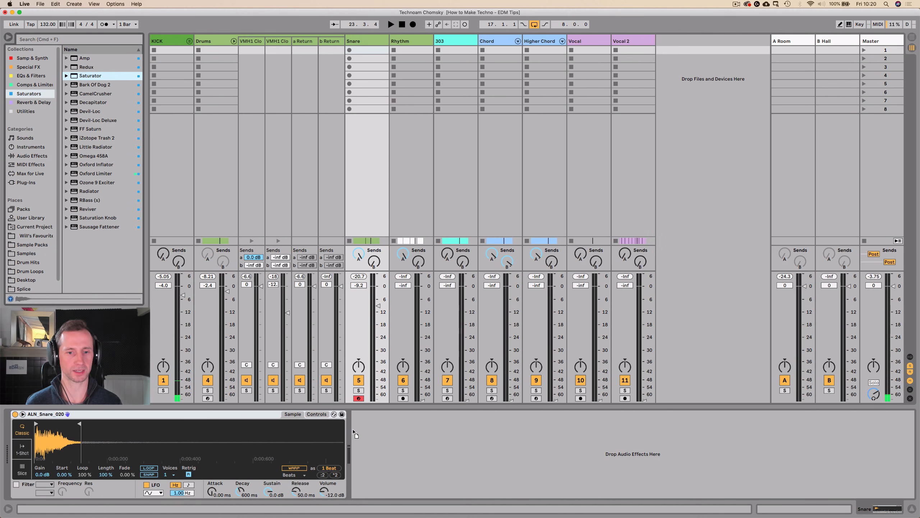
pyautogui.moveTo(355, 434); pyautogui.dragTo(355, 433)
pyautogui.press('space')
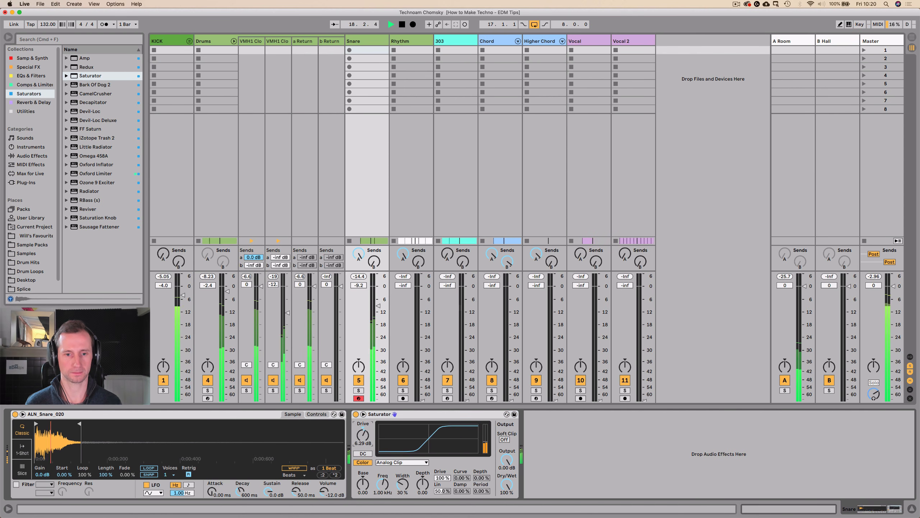
pyautogui.press('space')
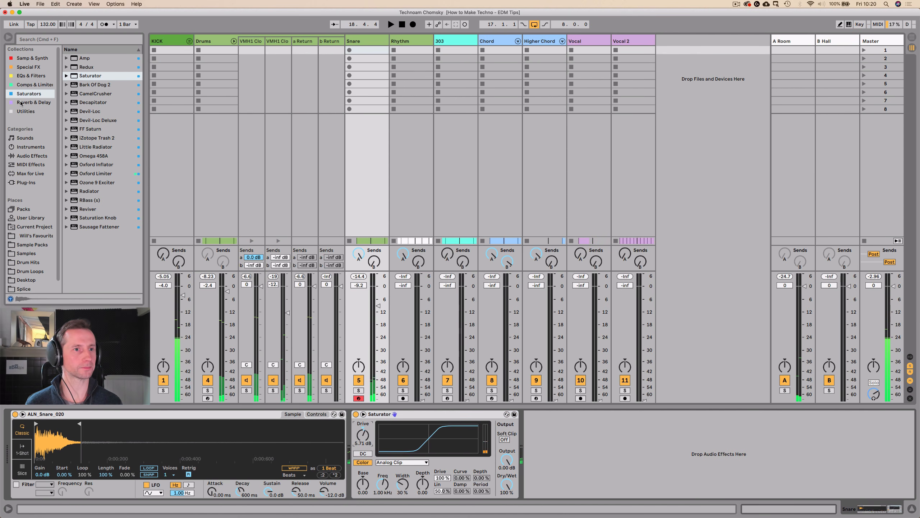
# Add an Auto Pan after the Saturator on the Snare track with an Amount of 67.5% and play the loop.
pyautogui.click(25, 111)
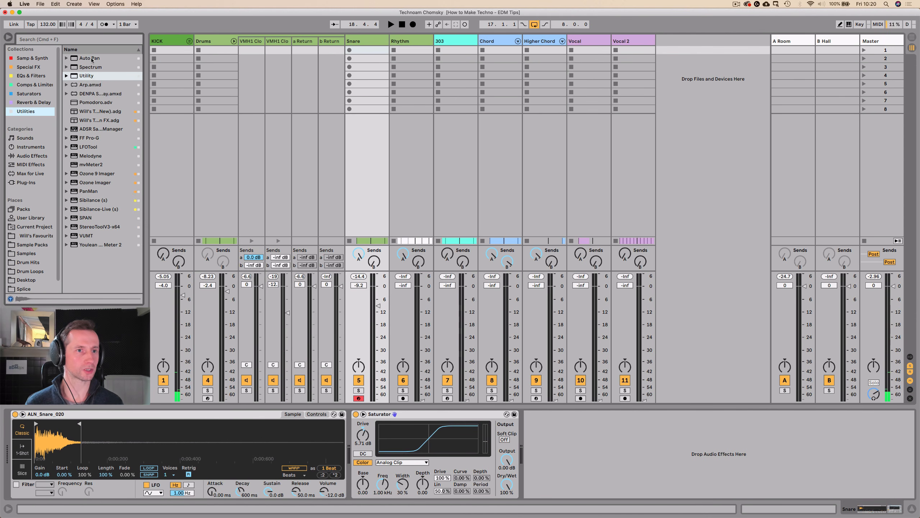
pyautogui.moveTo(91, 59); pyautogui.dragTo(537, 440)
pyautogui.press('space')
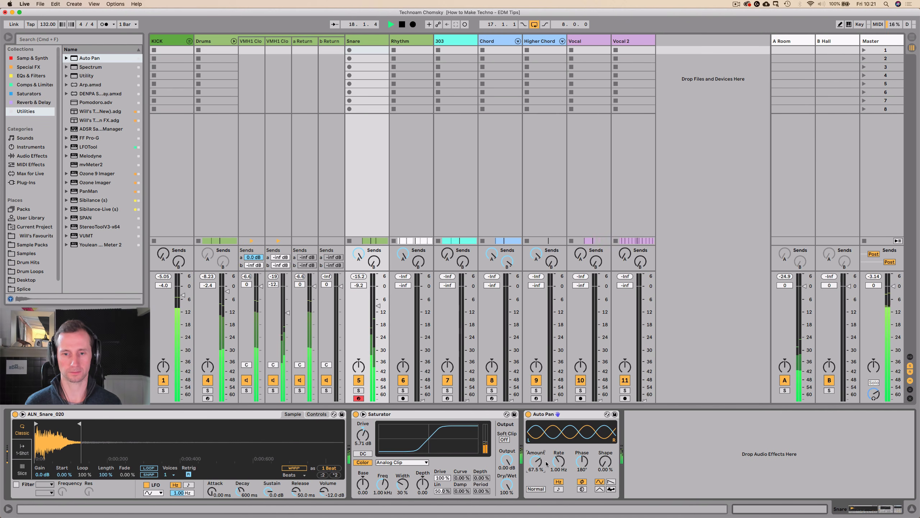
# Paste the Snare track's Auto Pan after the EQ Eight on the second closed-hat chain of the Drums rack.
pyautogui.click(563, 416)
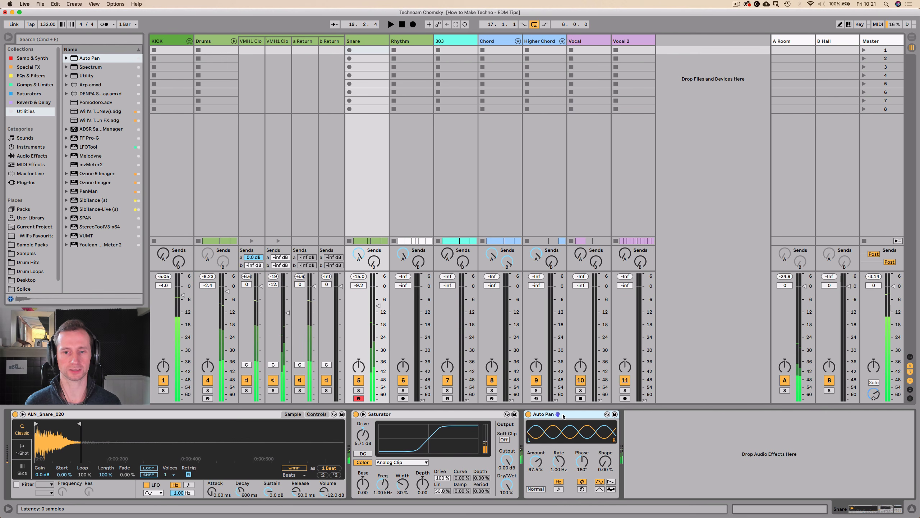
pyautogui.click(246, 42)
pyautogui.click(246, 42)
pyautogui.press('space')
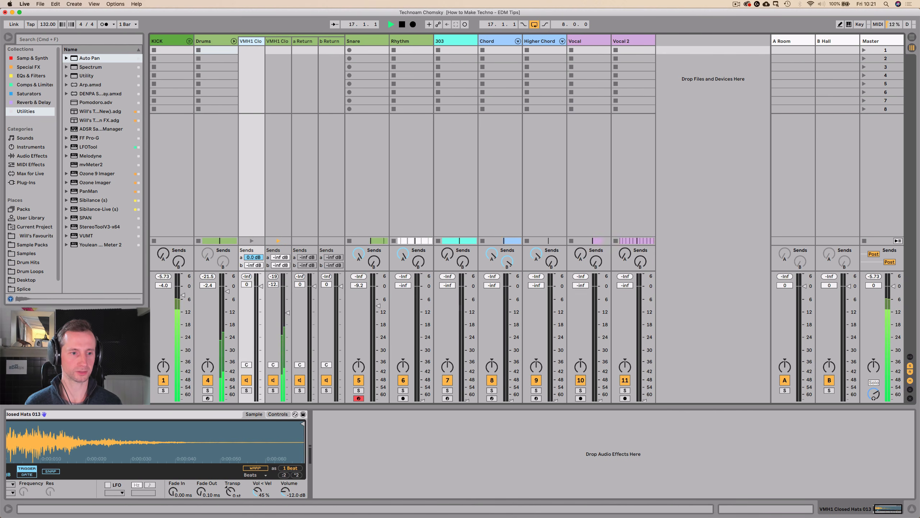
pyautogui.click(277, 40)
pyautogui.click(221, 443)
pyautogui.press('super+v')
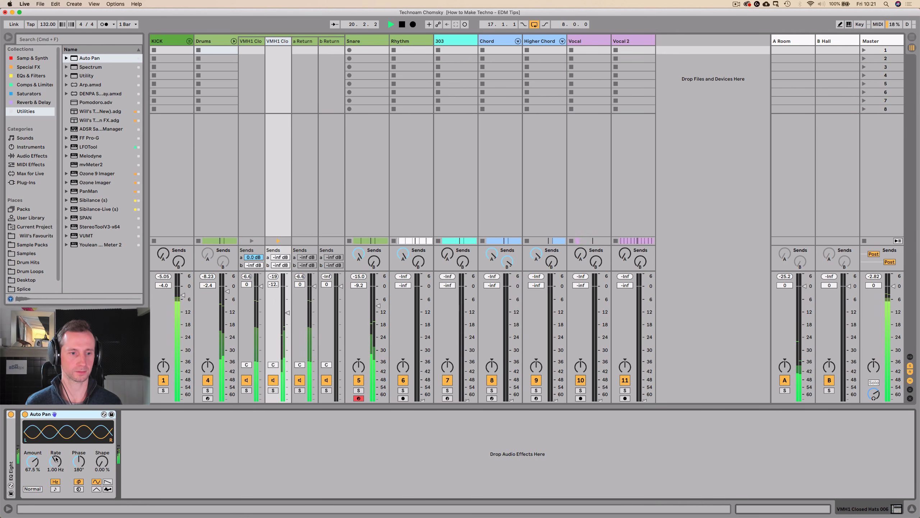
# Fold and unfold the Auto Pan on the second closed-hat chain, and set its Phase to 177°.
pyautogui.doubleClick(69, 413)
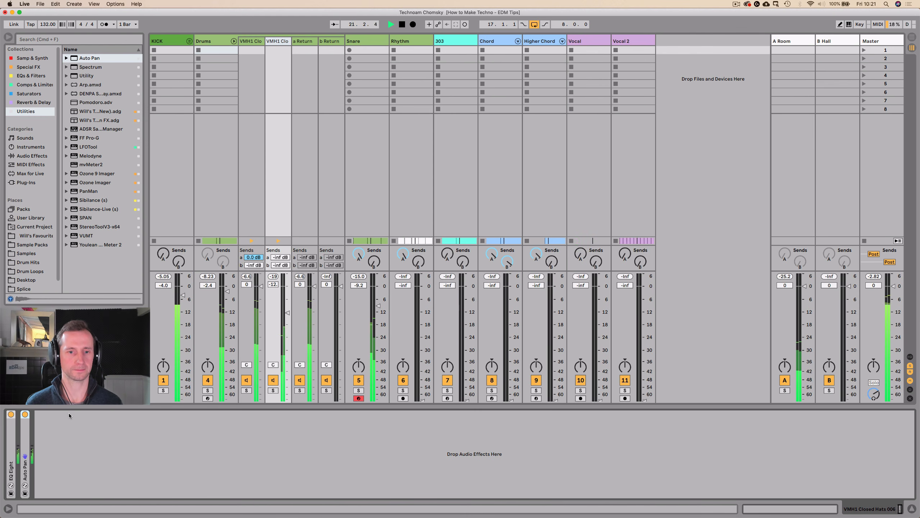
pyautogui.doubleClick(25, 440)
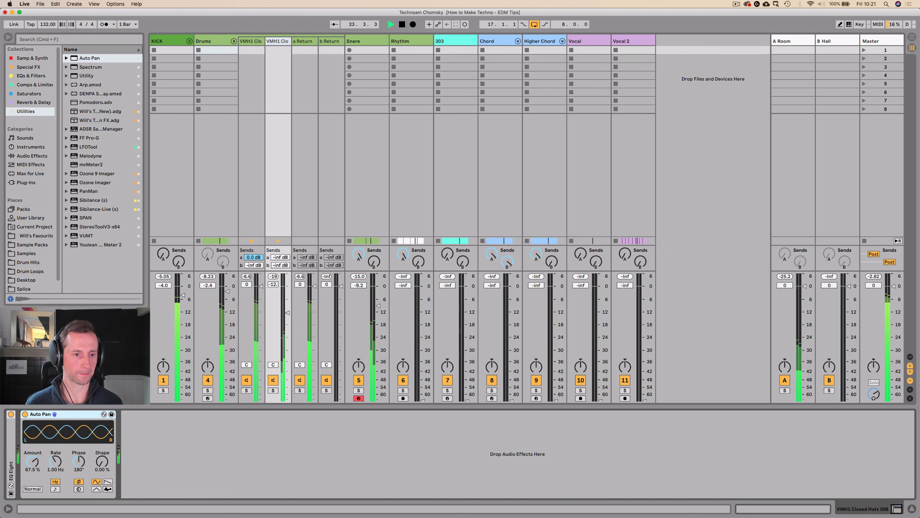
pyautogui.moveTo(79, 461)
pyautogui.mouseDown()
pyautogui.moveTo(79, 482)
pyautogui.moveTo(79, 431)
pyautogui.moveTo(79, 463)
pyautogui.mouseUp()
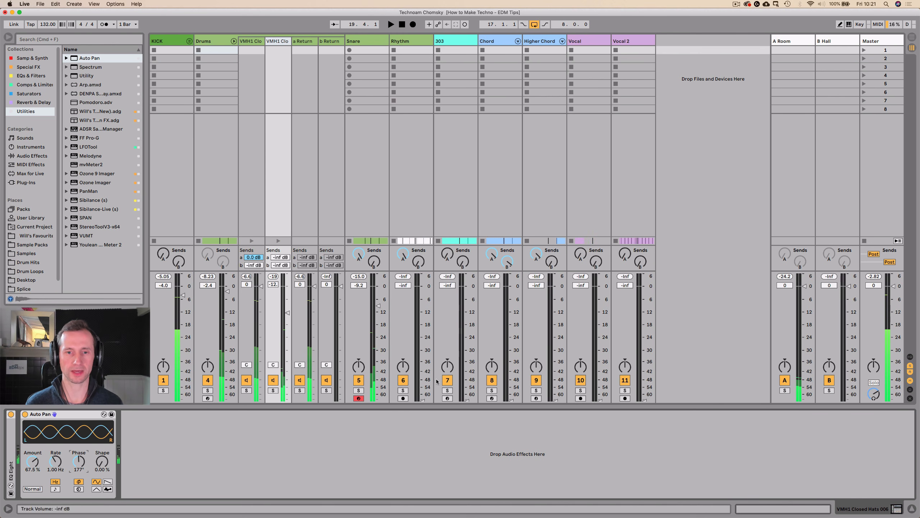
# Raise the 303 track volume to -15.3 dB and add an EQ Eight after its Delay with a low cut at 115 Hz.
pyautogui.moveTo(467, 401); pyautogui.dragTo(467, 316)
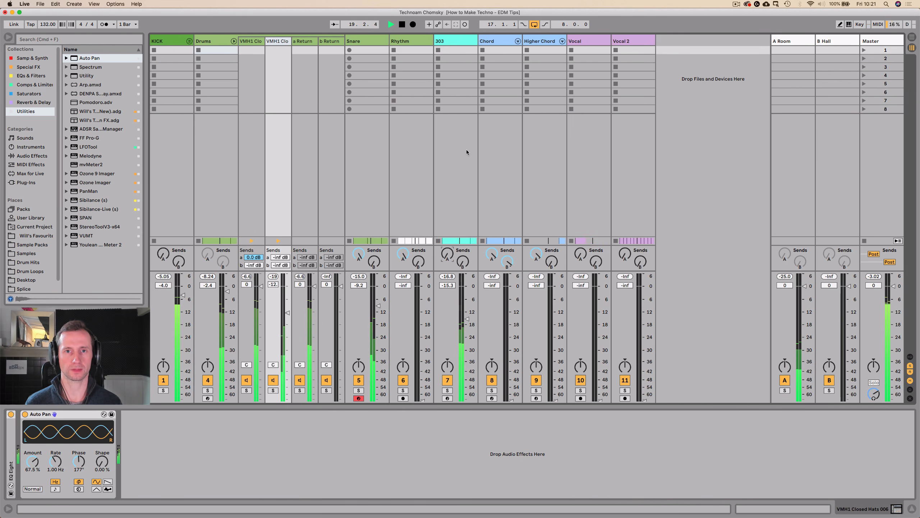
pyautogui.click(461, 42)
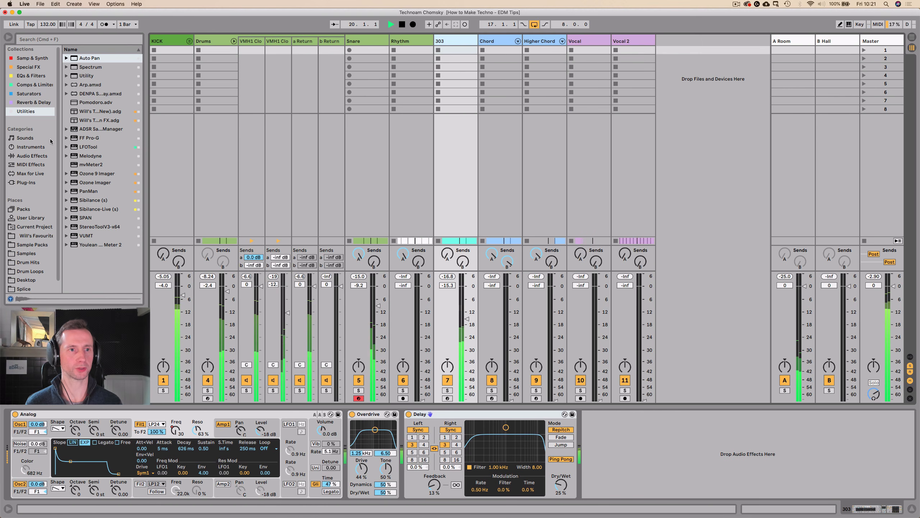
pyautogui.click(35, 76)
pyautogui.moveTo(547, 277); pyautogui.dragTo(658, 491)
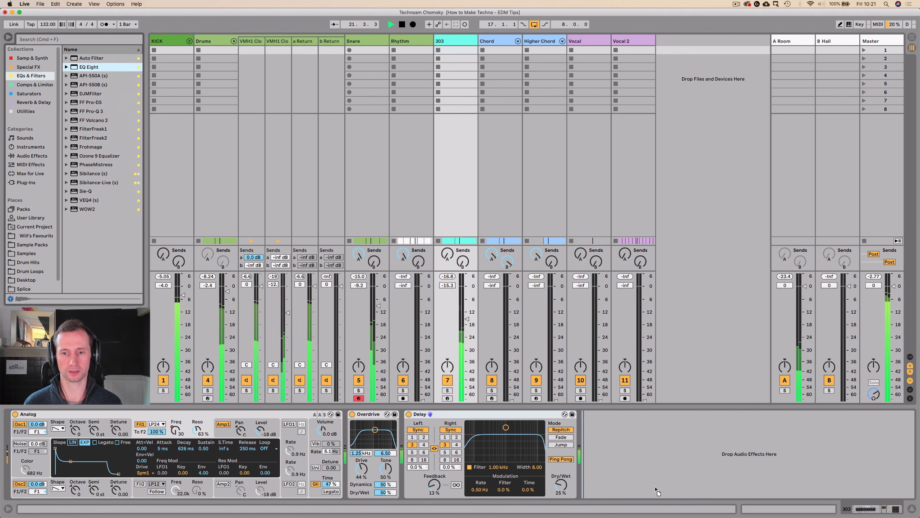
pyautogui.moveTo(609, 474); pyautogui.dragTo(592, 431)
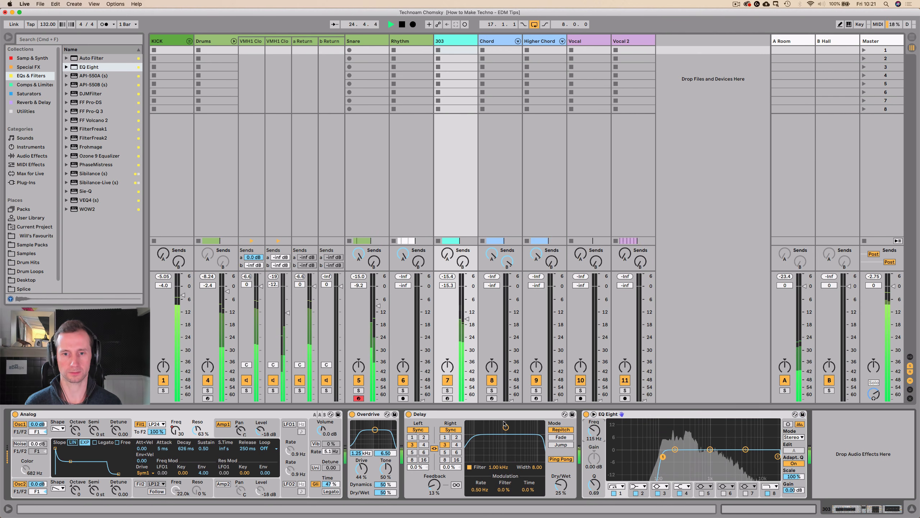
# Raise Chord to -22.3 dB and Higher Chord to -24.0 dB, then unfold the KICK group and raise Snare to -2.8 dB.
pyautogui.moveTo(512, 400); pyautogui.dragTo(511, 336)
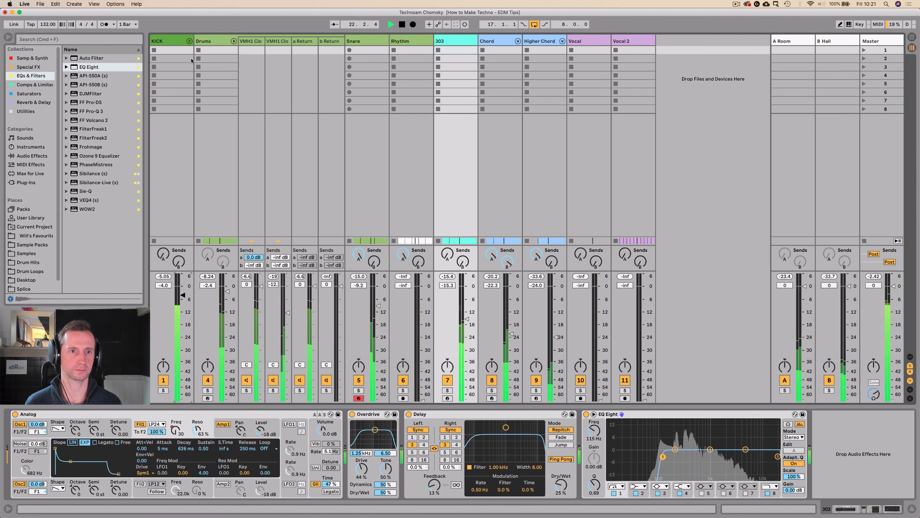
pyautogui.click(189, 41)
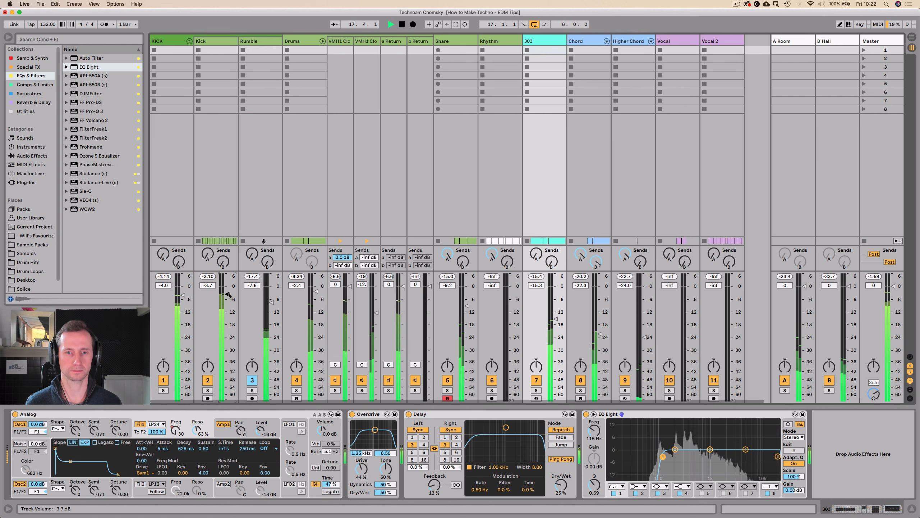
pyautogui.moveTo(467, 306); pyautogui.dragTo(467, 291)
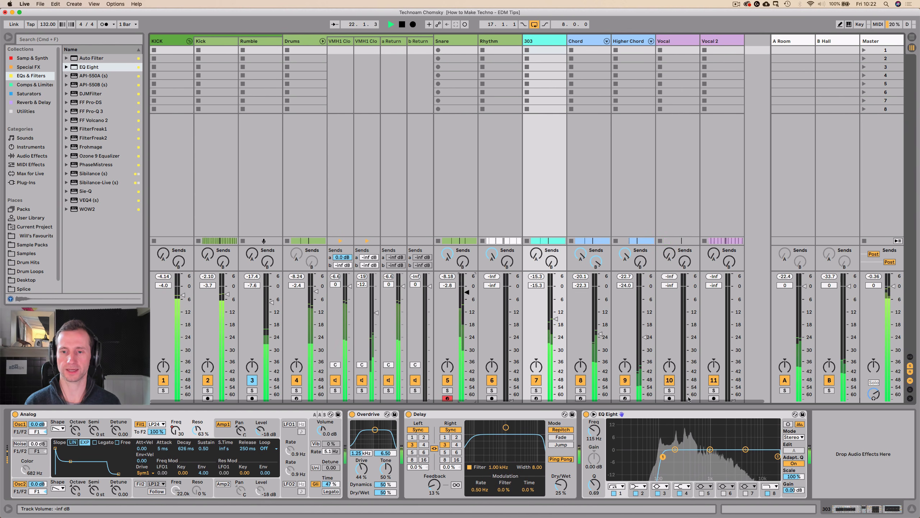
# Bring the Vocal track up to -18.8 dB and Vocal 2 to -16.9 dB, and show the Vocal 2 devices.
pyautogui.press('Tab')
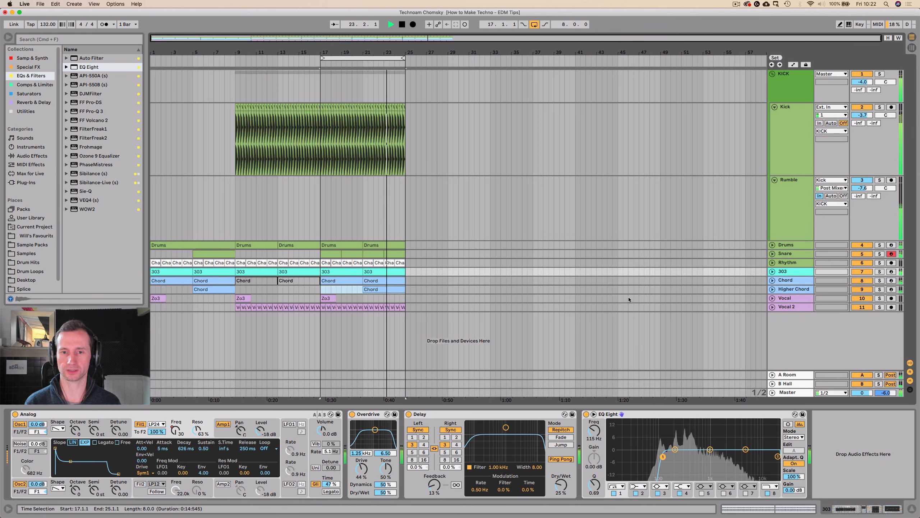
pyautogui.press('Tab')
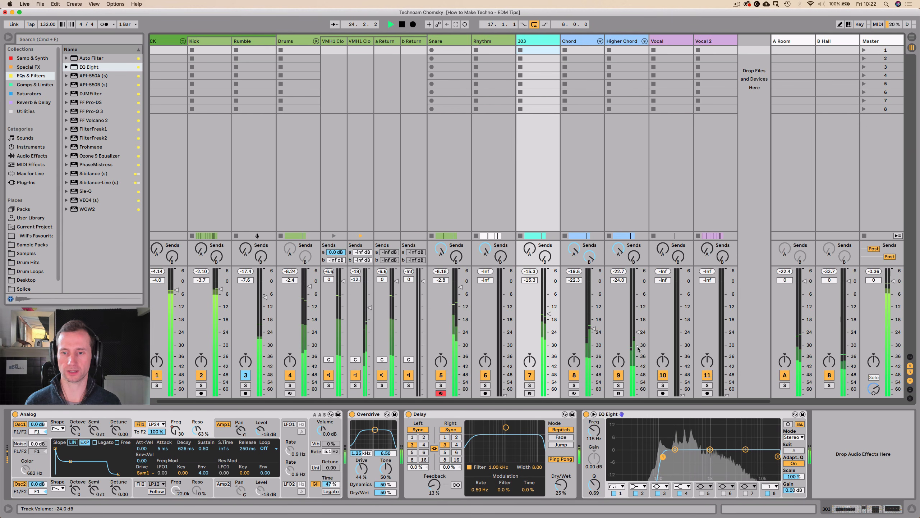
pyautogui.moveTo(682, 394); pyautogui.dragTo(683, 320)
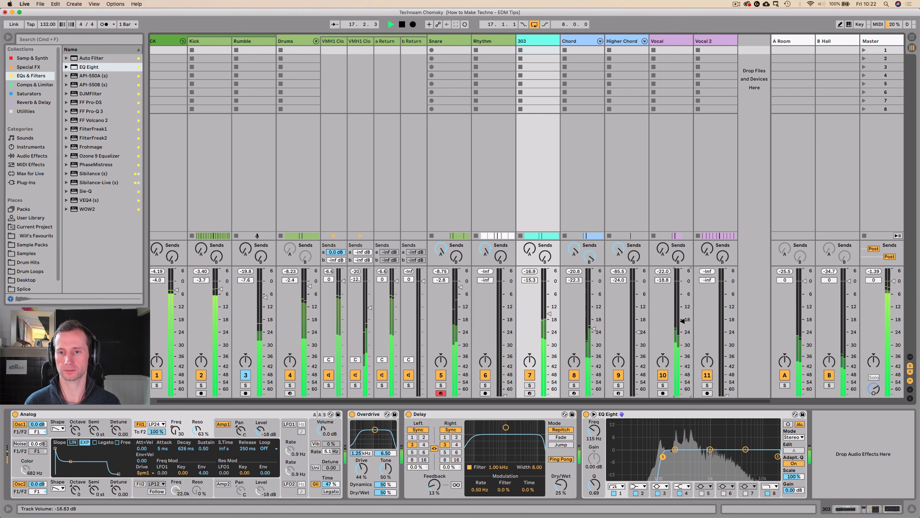
pyautogui.moveTo(726, 395); pyautogui.dragTo(726, 319)
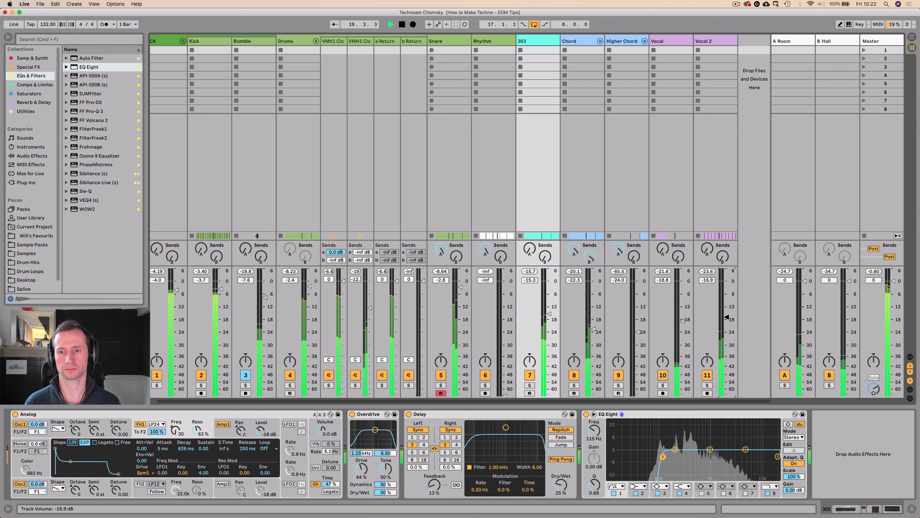
pyautogui.click(713, 40)
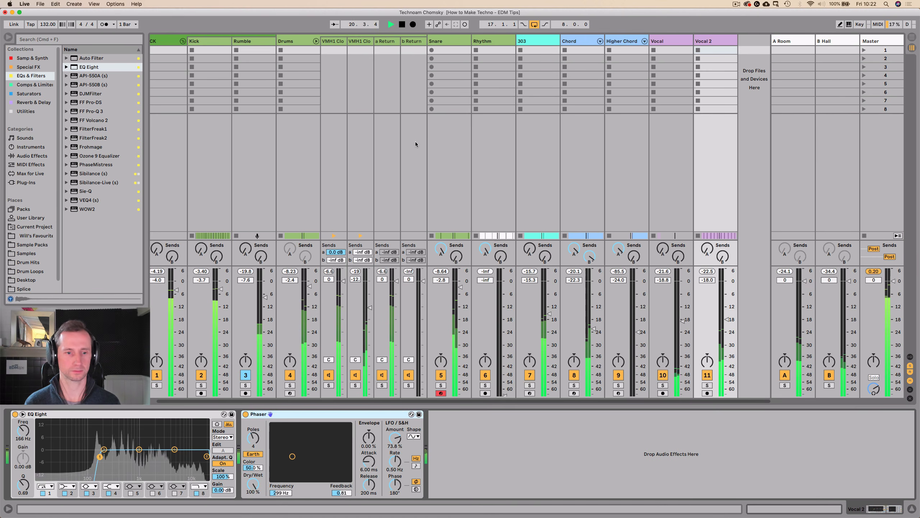
# Return to the arrangement view, fold the KICK group and play the loop briefly.
pyautogui.press('Tab')
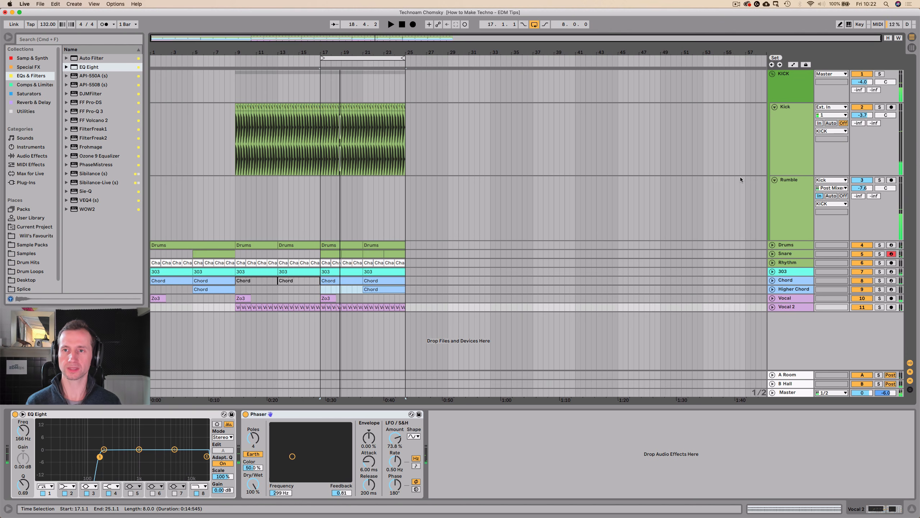
pyautogui.click(773, 74)
pyautogui.press('space')
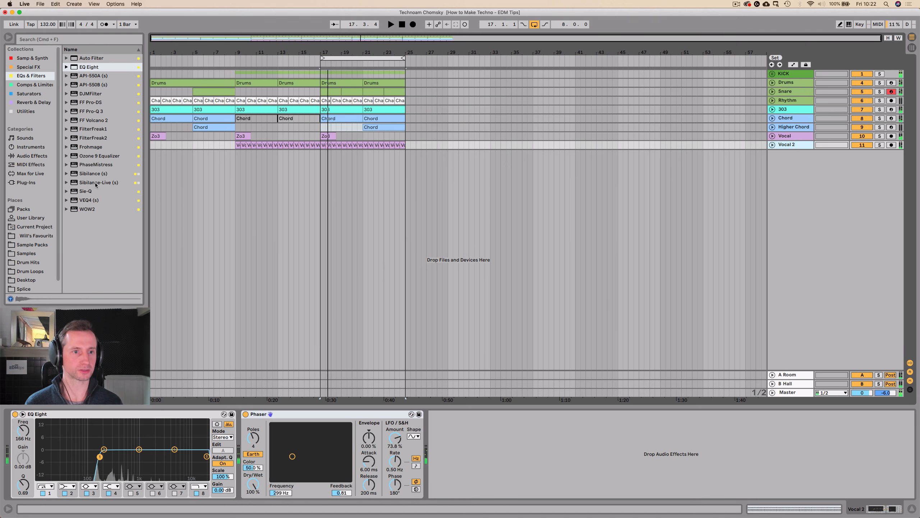
# Find Redux among the audio effects and add it after the Phaser on the Vocal 2 track.
pyautogui.click(25, 111)
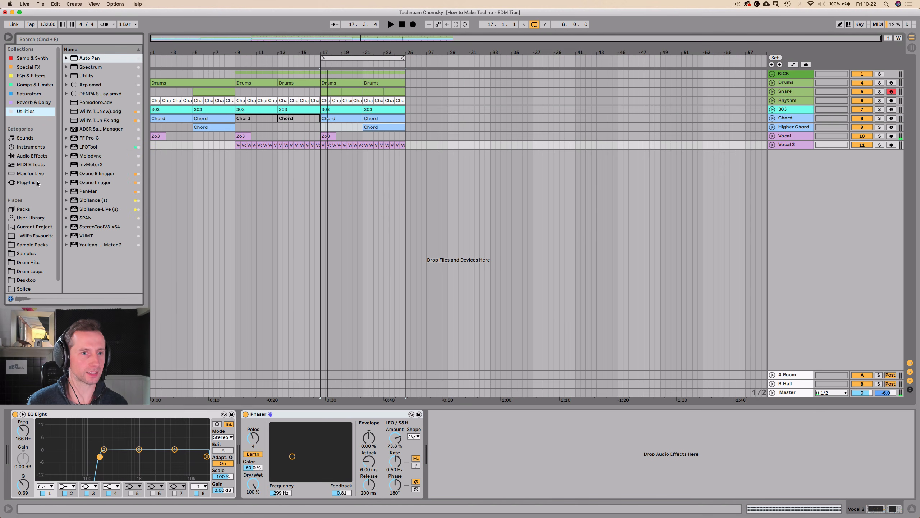
pyautogui.click(52, 156)
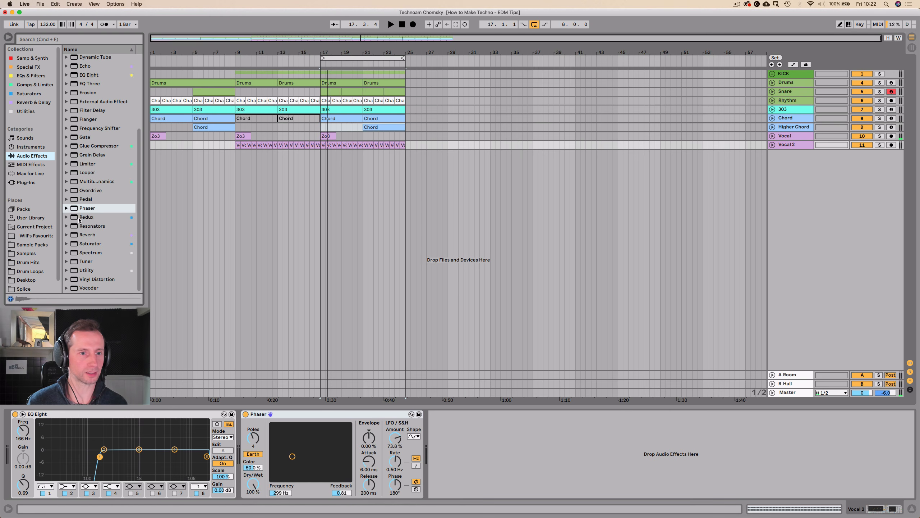
pyautogui.moveTo(79, 217); pyautogui.dragTo(361, 272)
pyautogui.moveTo(466, 435); pyautogui.dragTo(465, 437)
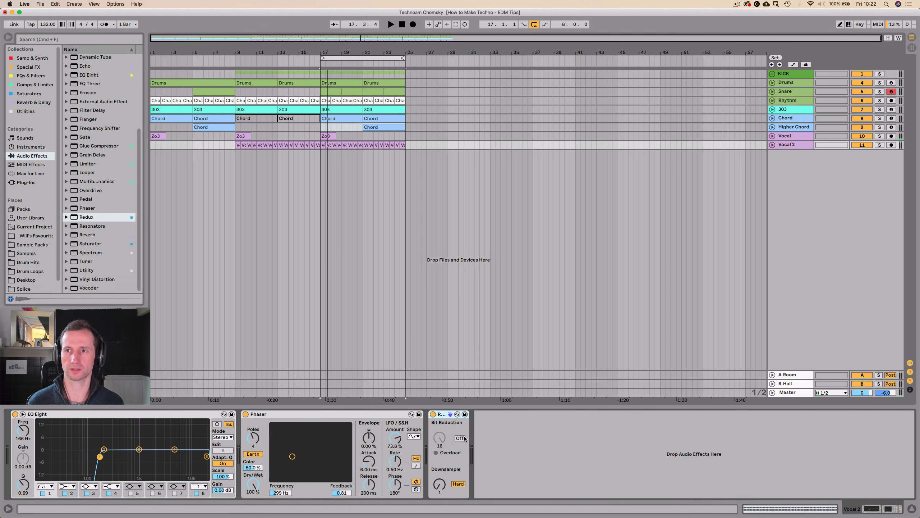
# Play the loop, unfold the Vocal 2 track and set the Redux Downsample to 8.
pyautogui.press('space')
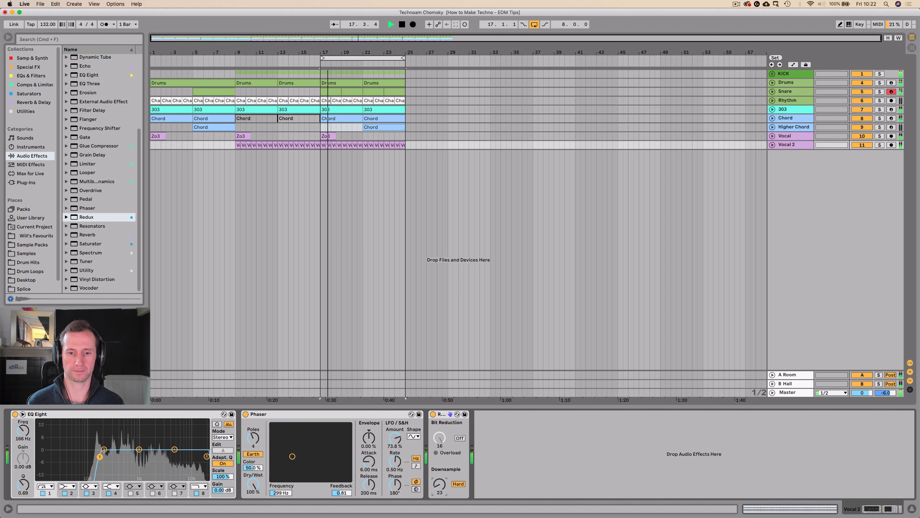
pyautogui.moveTo(440, 484)
pyautogui.mouseDown()
pyautogui.moveTo(439, 470)
pyautogui.moveTo(440, 487)
pyautogui.mouseUp()
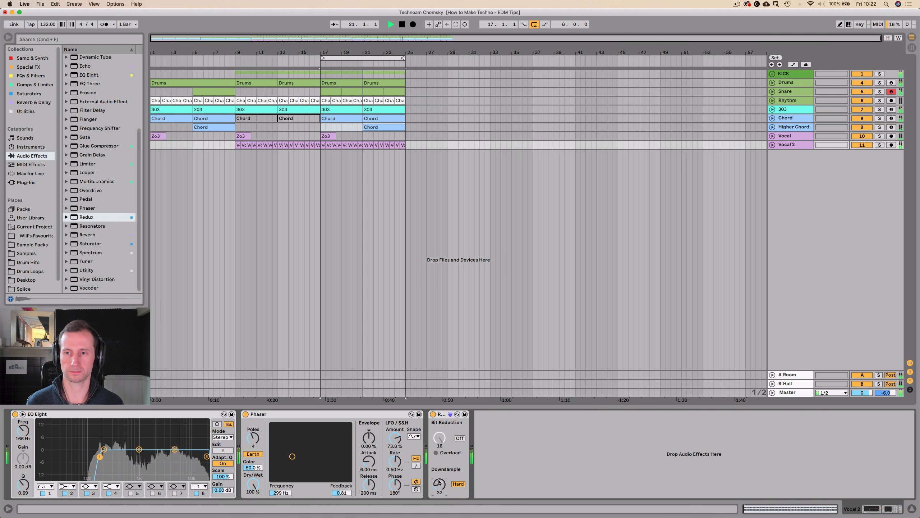
pyautogui.click(772, 145)
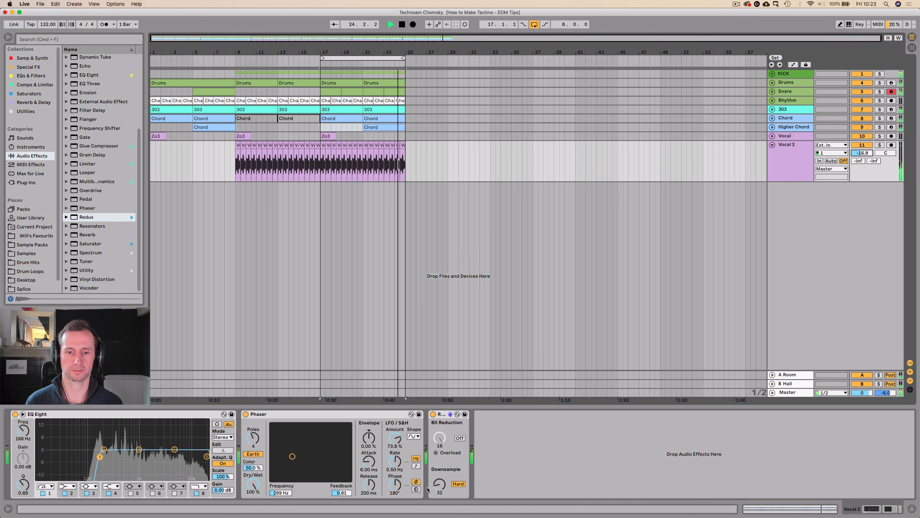
pyautogui.moveTo(440, 484); pyautogui.dragTo(440, 501)
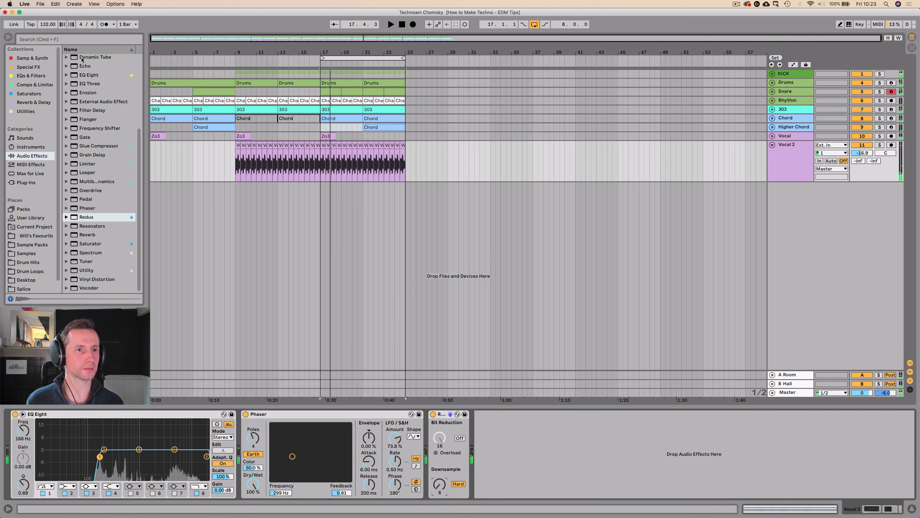
pyautogui.click(84, 74)
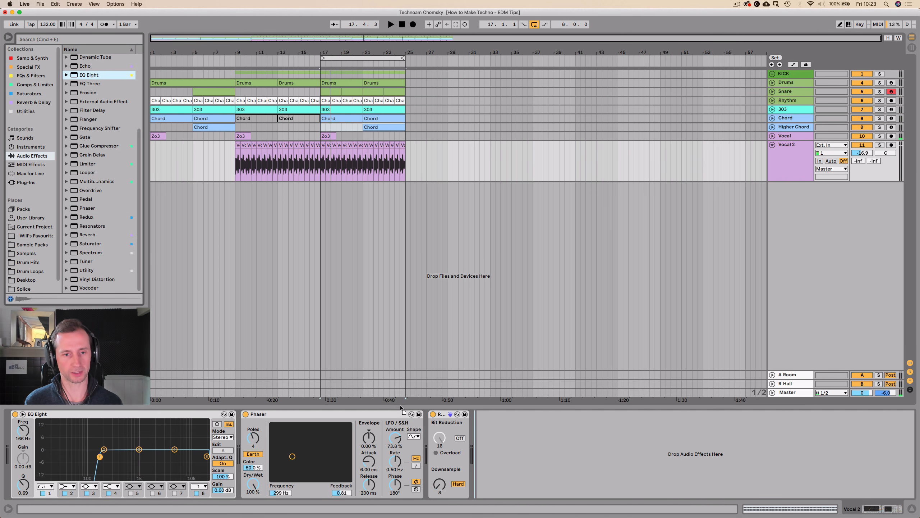
pyautogui.moveTo(445, 417); pyautogui.dragTo(474, 453)
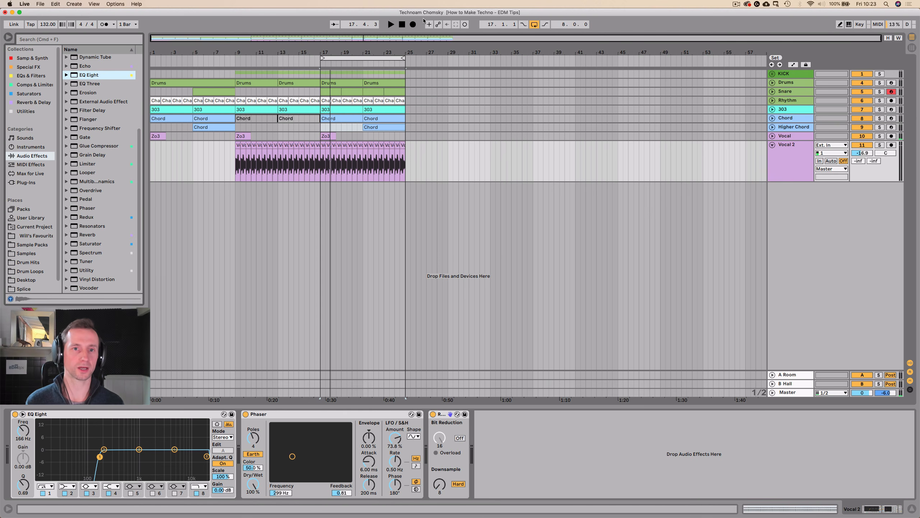
pyautogui.click(397, 49)
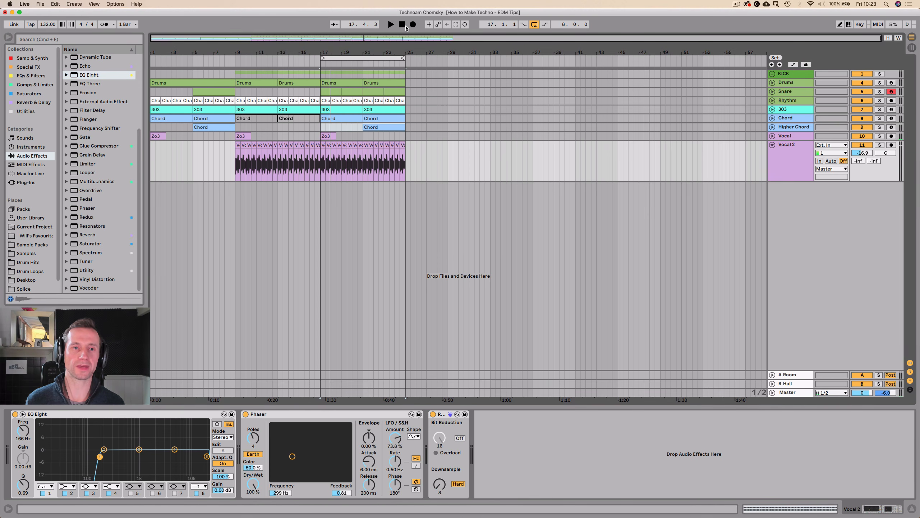
# Play briefly from the start of the arrangement and insert a new audio track below the Drums track.
pyautogui.doubleClick(403, 25)
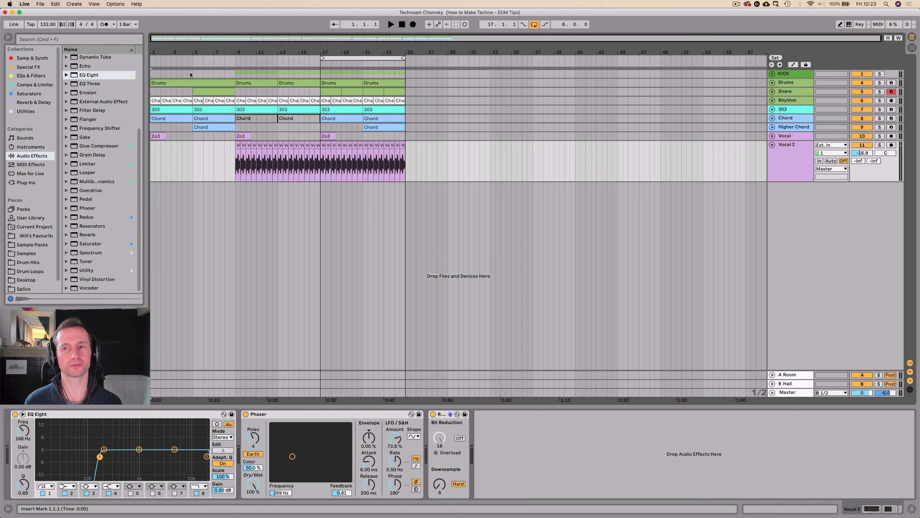
pyautogui.press('space')
pyautogui.click(801, 82)
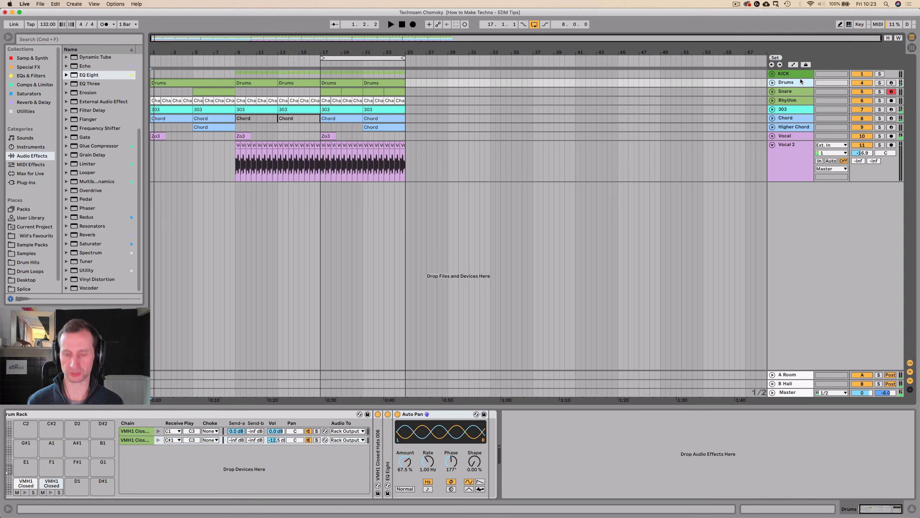
pyautogui.press('super+t')
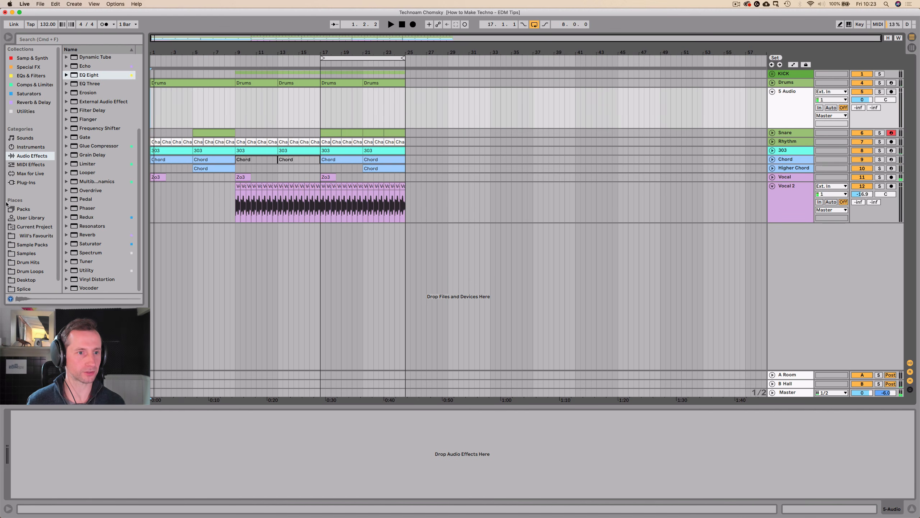
# Open the FX Hits folder inside Drum Hits in the Samples library.
pyautogui.click(25, 253)
pyautogui.scroll(10, 88, 97)
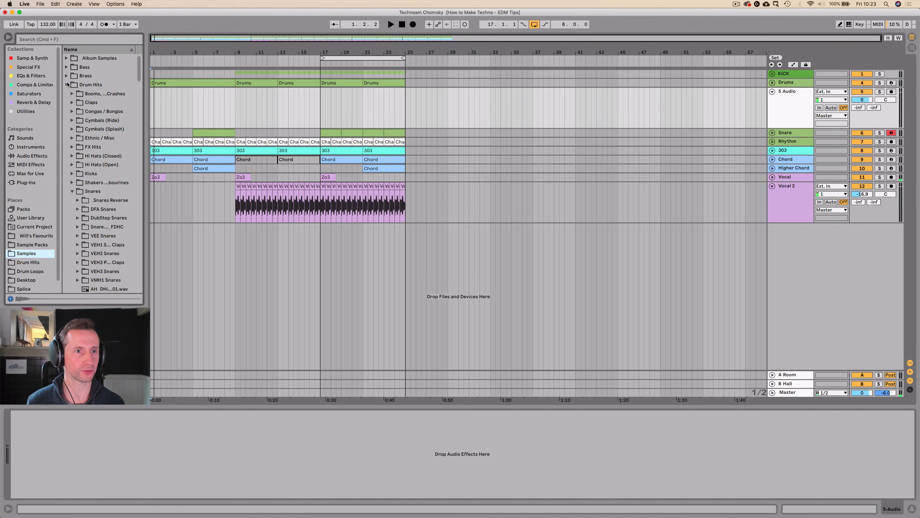
pyautogui.click(67, 84)
pyautogui.click(97, 140)
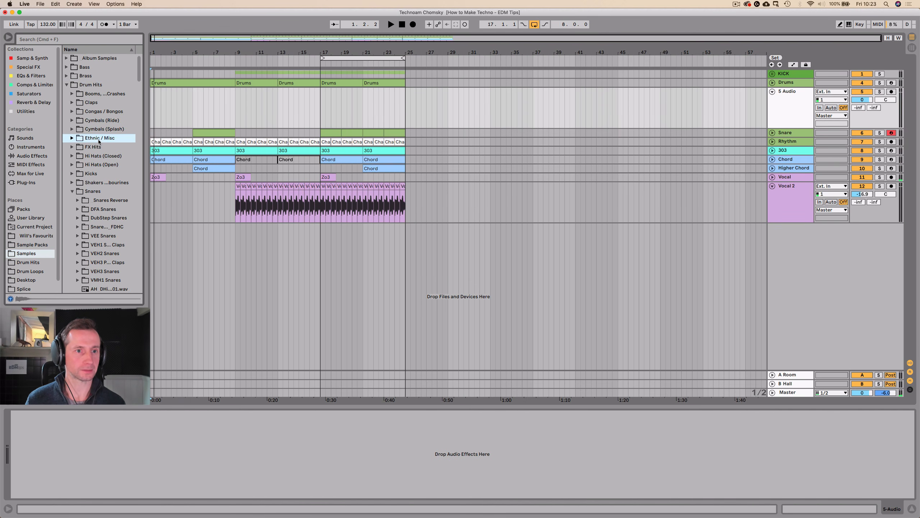
pyautogui.doubleClick(96, 146)
# Audition the FX hit samples from EFX1.WAV down through the misc files to find a suitable hit.
pyautogui.click(96, 189)
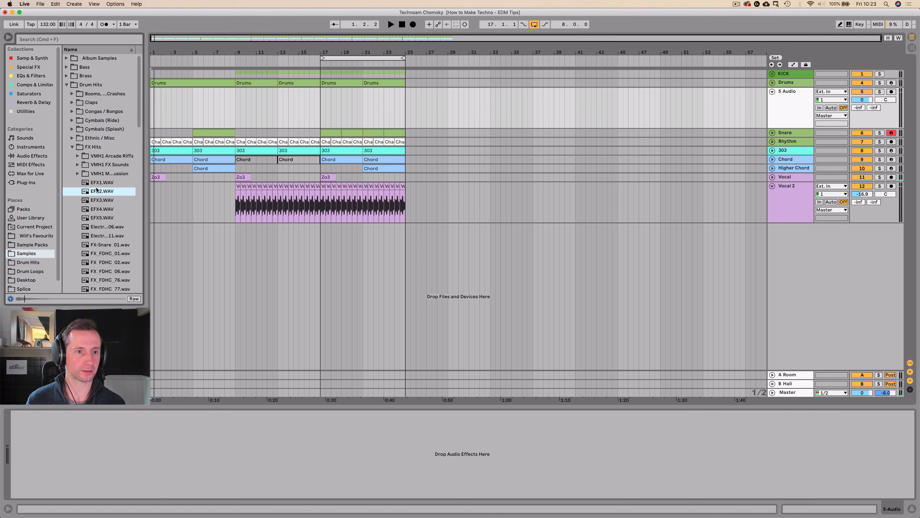
pyautogui.click(102, 235)
pyautogui.scroll(-5, 102, 240)
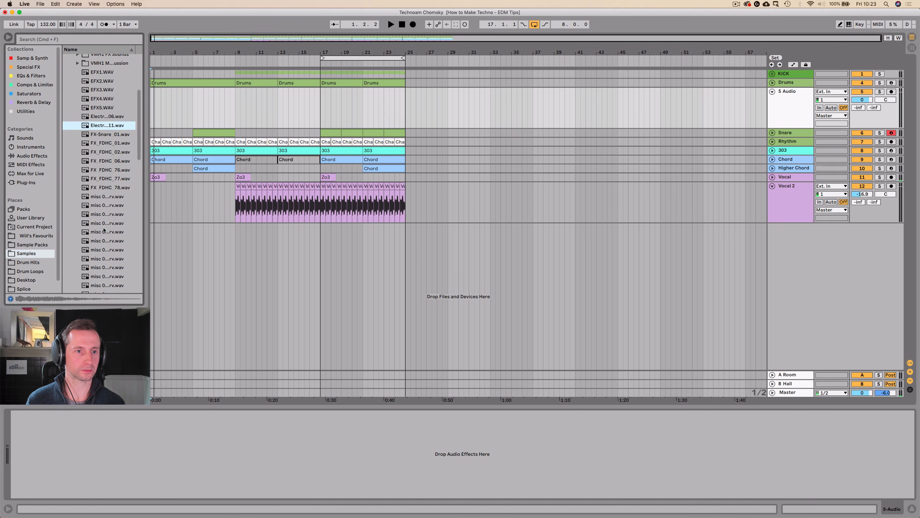
pyautogui.click(104, 233)
pyautogui.click(104, 179)
pyautogui.click(104, 187)
pyautogui.press('Down')
pyautogui.press('Down')
pyautogui.press('Down')
pyautogui.press('Down')
pyautogui.press('Down')
pyautogui.press('Down')
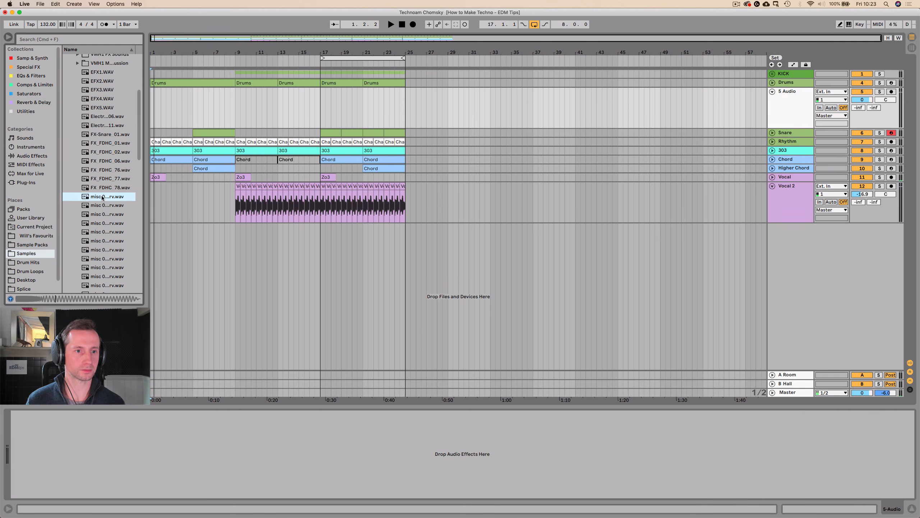
pyautogui.press('Down')
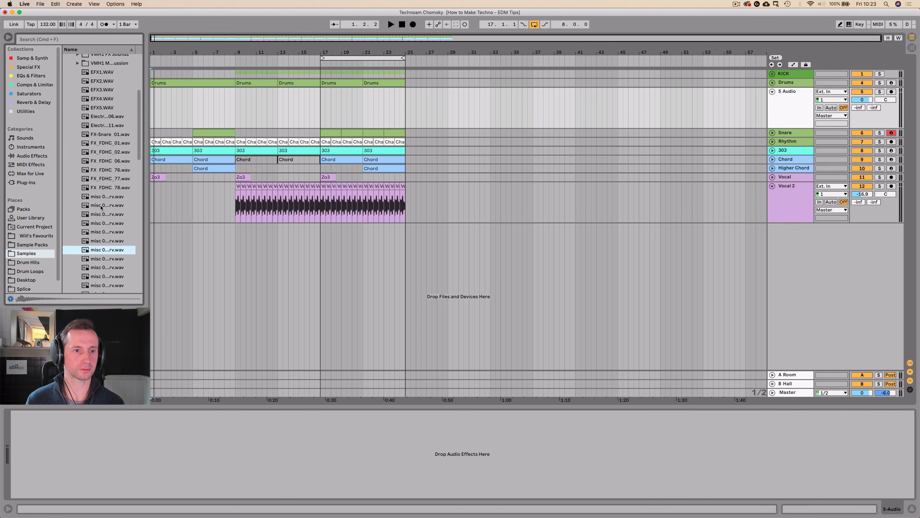
pyautogui.click(97, 230)
pyautogui.press('Down')
pyautogui.press('Down')
pyautogui.press('Down')
pyautogui.press('Down')
pyautogui.press('Down')
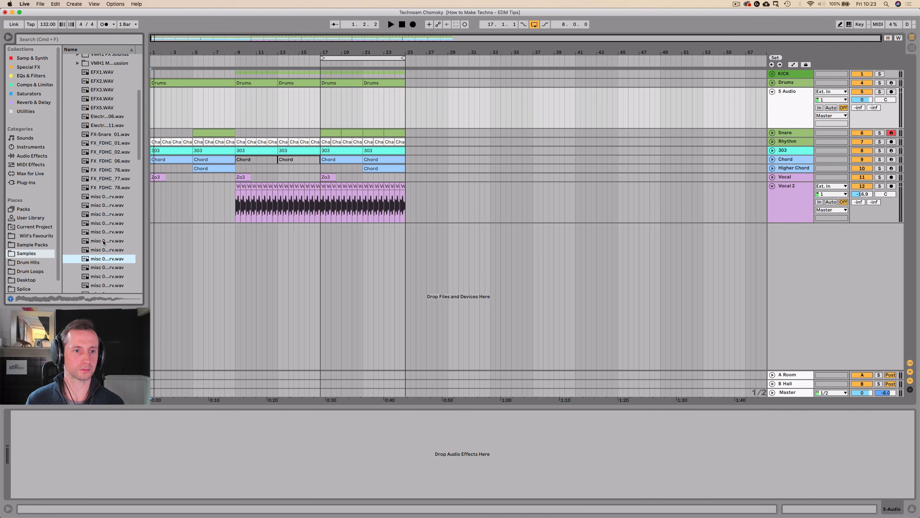
pyautogui.press('Down')
pyautogui.press('Down')
pyautogui.press('Down')
pyautogui.press('Down')
pyautogui.press('Down')
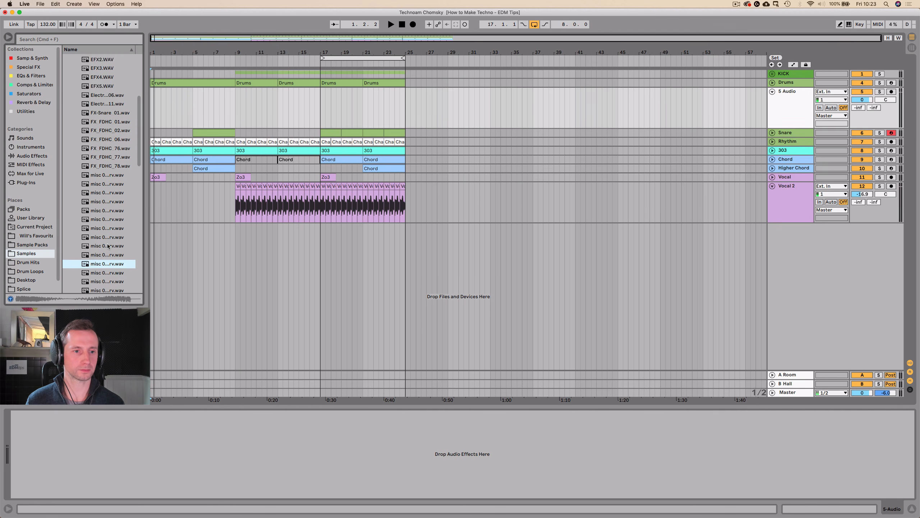
# Replay the first misc hits and place the second one, misc 04, on the new audio track at bar 9.
pyautogui.click(105, 159)
pyautogui.press('Up')
pyautogui.press('Up')
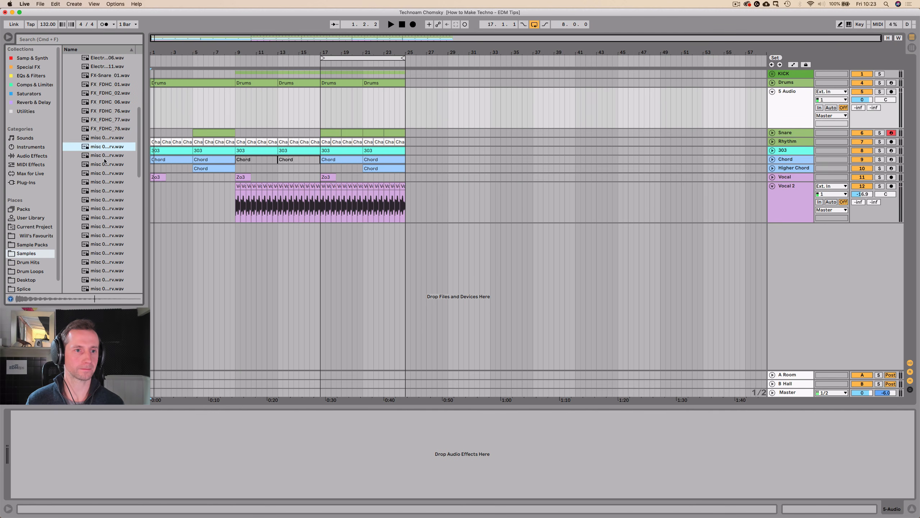
pyautogui.press('Down')
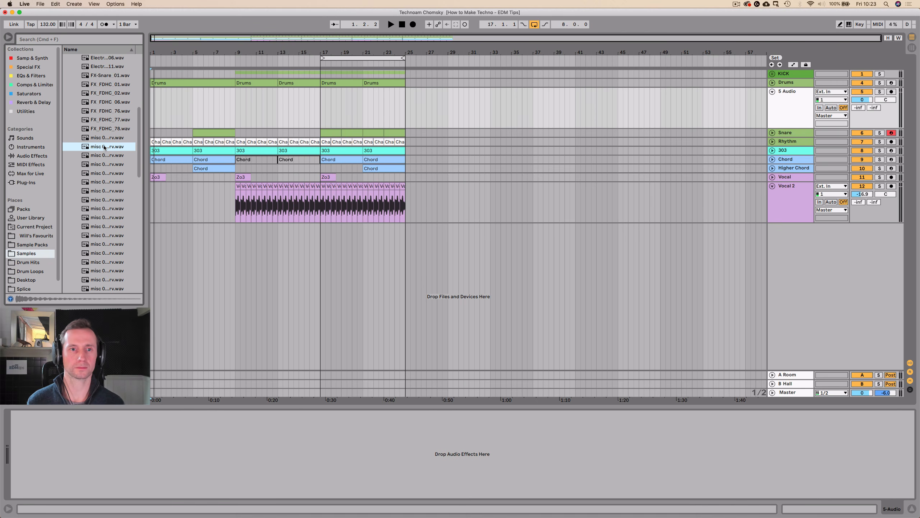
pyautogui.moveTo(105, 147); pyautogui.dragTo(236, 109)
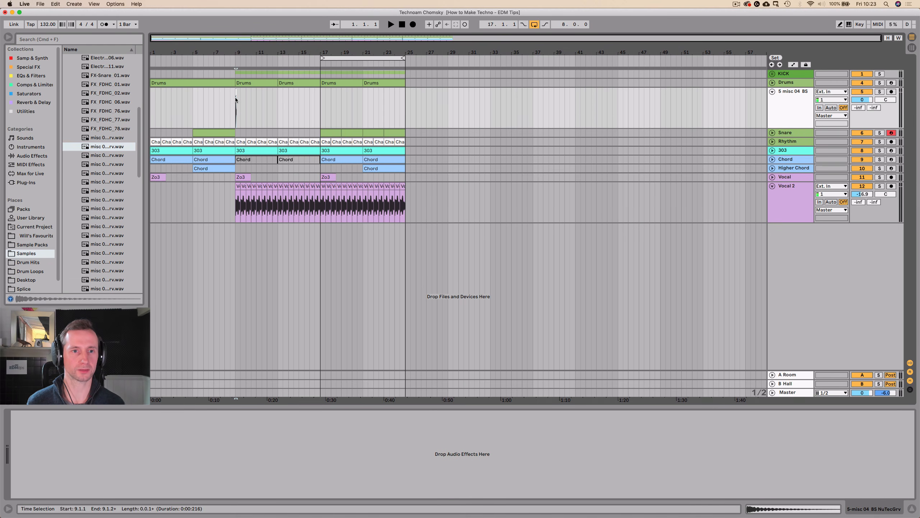
# Shift the misc 04 clip to just before beat 4 of bar 9 and set its track volume to -17.1 dB.
pyautogui.moveTo(237, 48); pyautogui.dragTo(364, 95)
pyautogui.click(234, 103)
pyautogui.press('space')
pyautogui.press('space')
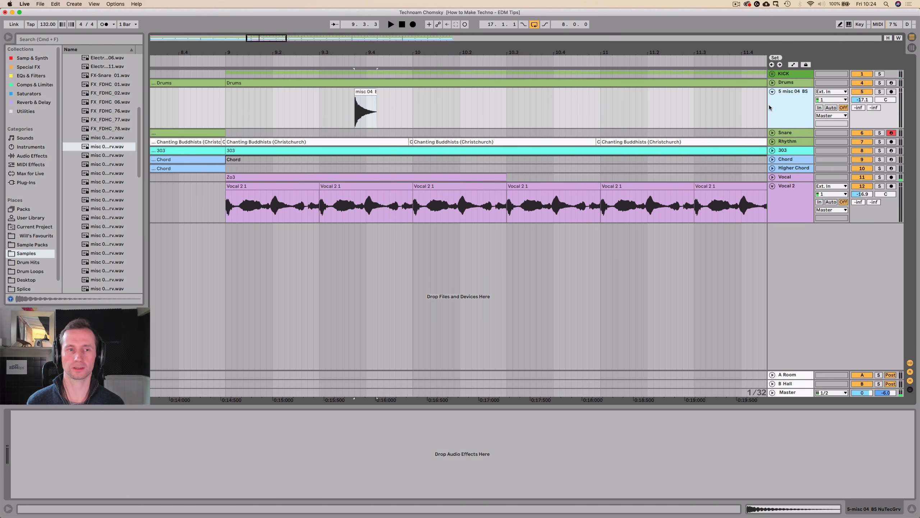
# Add Reverb to the misc 04 track and play the hit to hear the effect.
pyautogui.click(26, 102)
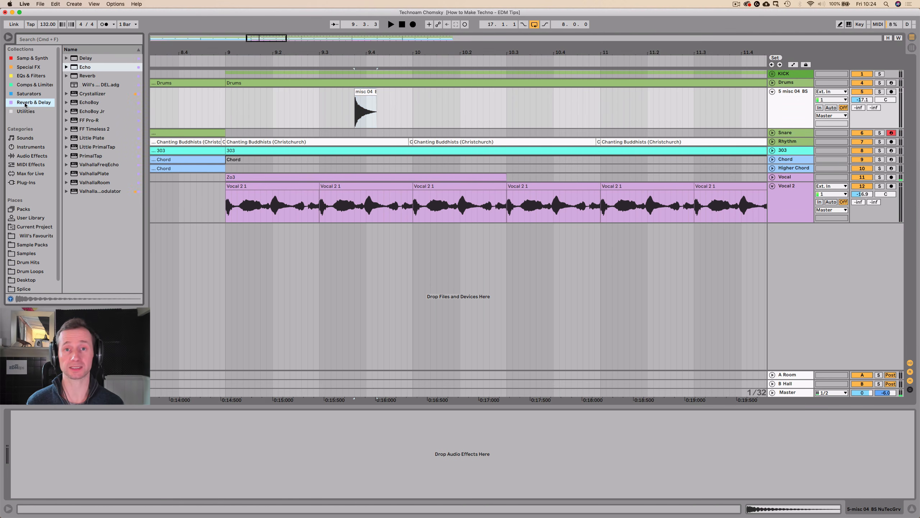
pyautogui.moveTo(87, 78); pyautogui.dragTo(117, 288)
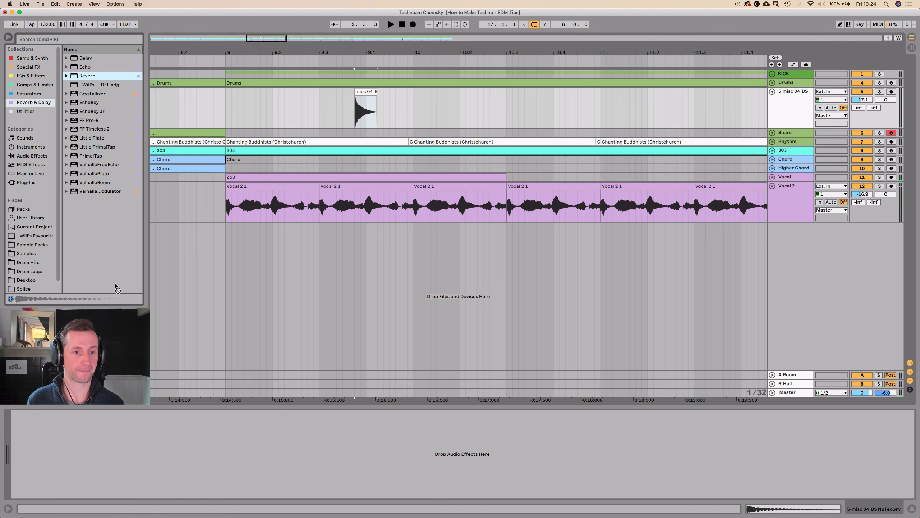
pyautogui.moveTo(126, 471); pyautogui.dragTo(127, 471)
pyautogui.press('space')
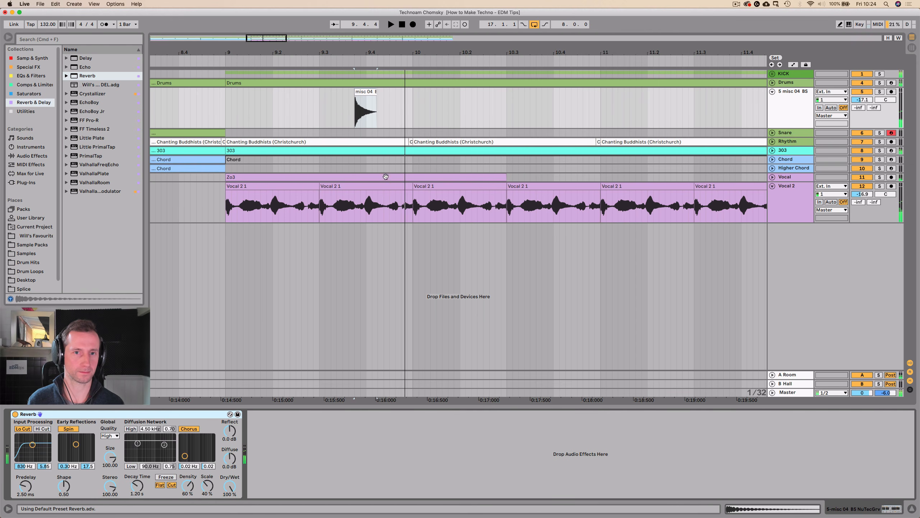
pyautogui.click(313, 110)
pyautogui.press('space')
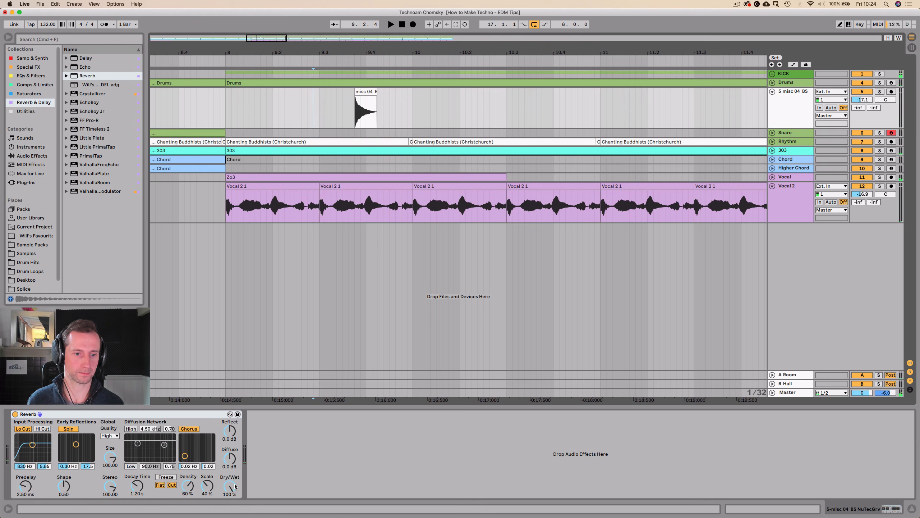
# Set the Reverb Dry/Wet to 28 % and the Decay Time to 38.2 s, and play the result.
pyautogui.moveTo(235, 486); pyautogui.dragTo(235, 486)
pyautogui.moveTo(137, 485); pyautogui.dragTo(137, 466)
pyautogui.press('space')
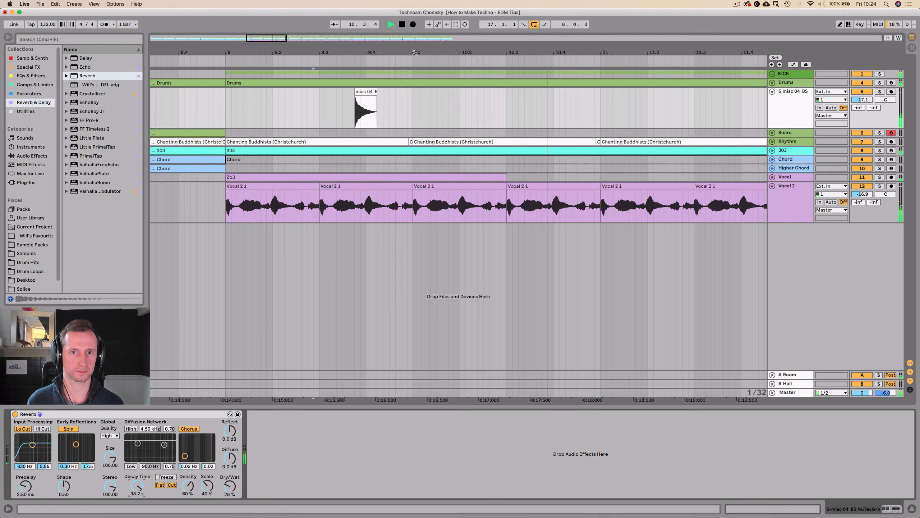
# Set the Redux Downsample on the Vocal 2 track to 1 during playback.
pyautogui.moveTo(406, 53); pyautogui.dragTo(406, 10)
pyautogui.click(797, 186)
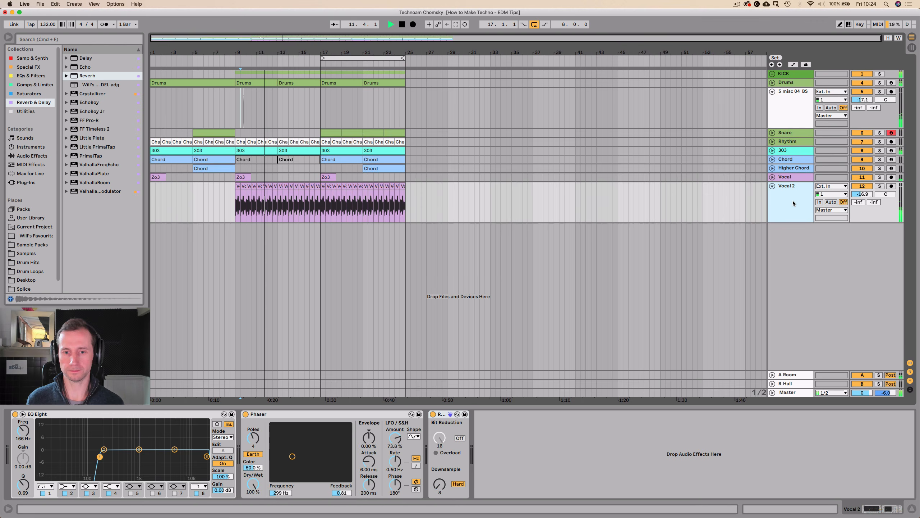
pyautogui.moveTo(440, 484); pyautogui.dragTo(439, 501)
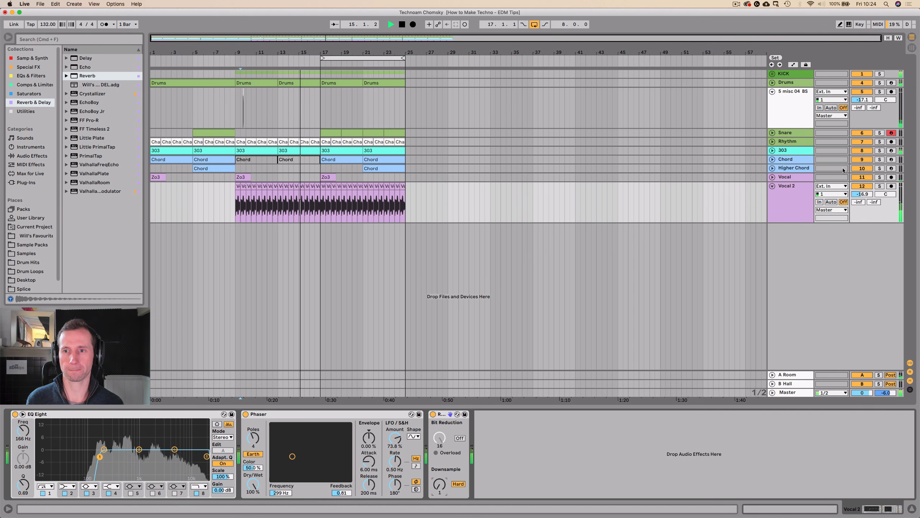
pyautogui.press('space')
# Unfold the 303 track, show its devices and check its F1 Freq automation while playing from bar 9.
pyautogui.click(772, 150)
pyautogui.click(792, 170)
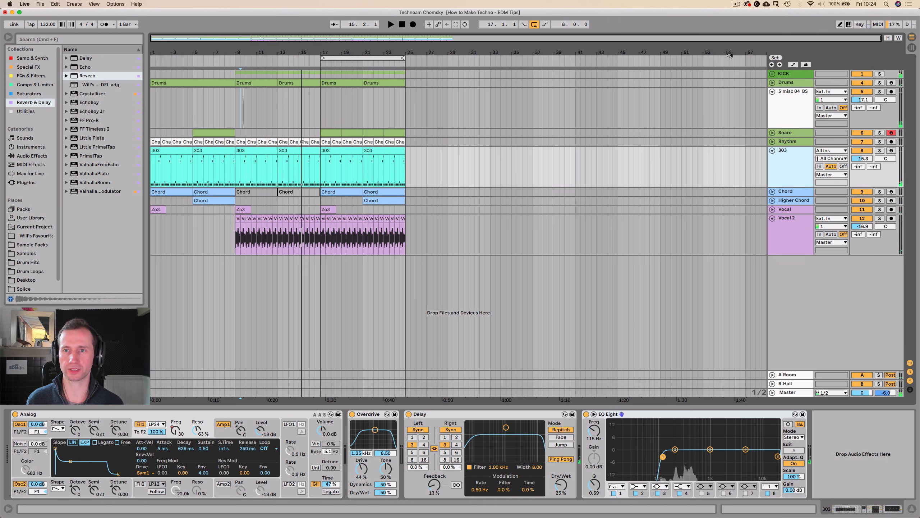
pyautogui.click(793, 64)
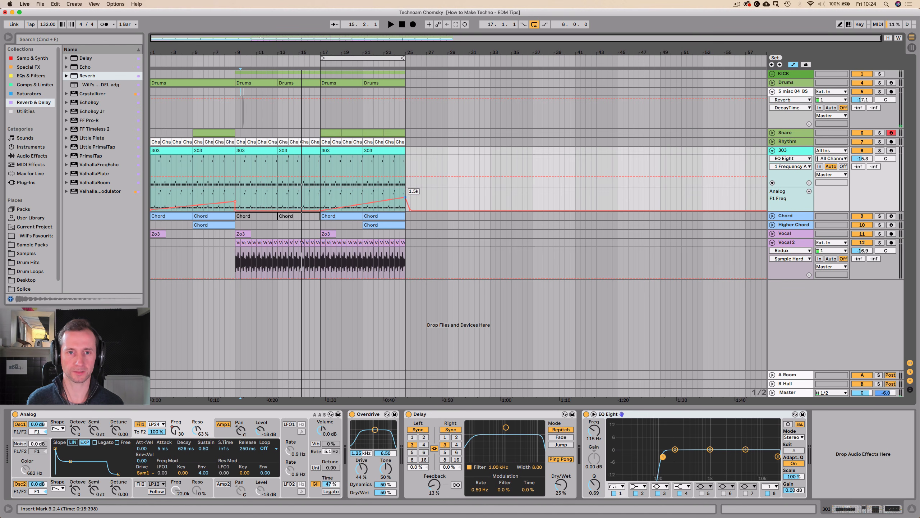
pyautogui.press('space')
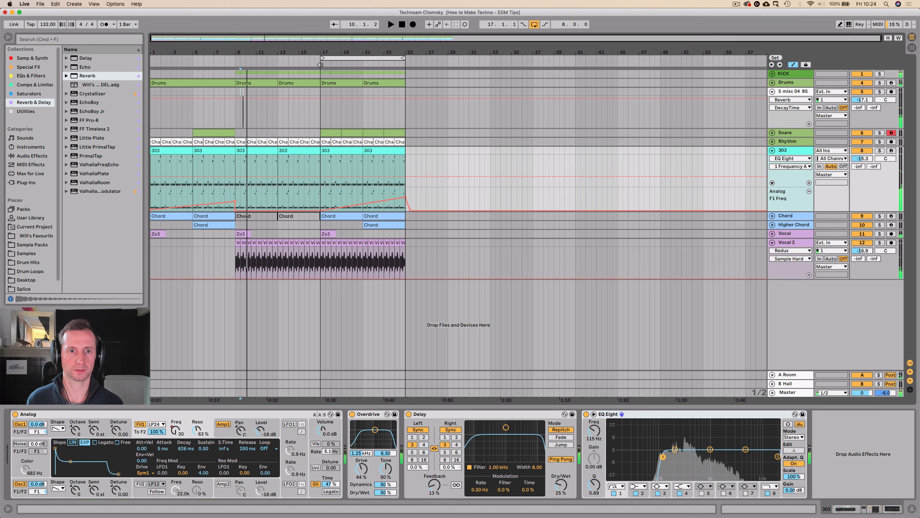
# Try to duplicate bars 9 to 13 of the misc 04 track twice with automation shown.
pyautogui.moveTo(236, 109); pyautogui.dragTo(276, 111)
pyautogui.press('super+d')
pyautogui.press('super+d')
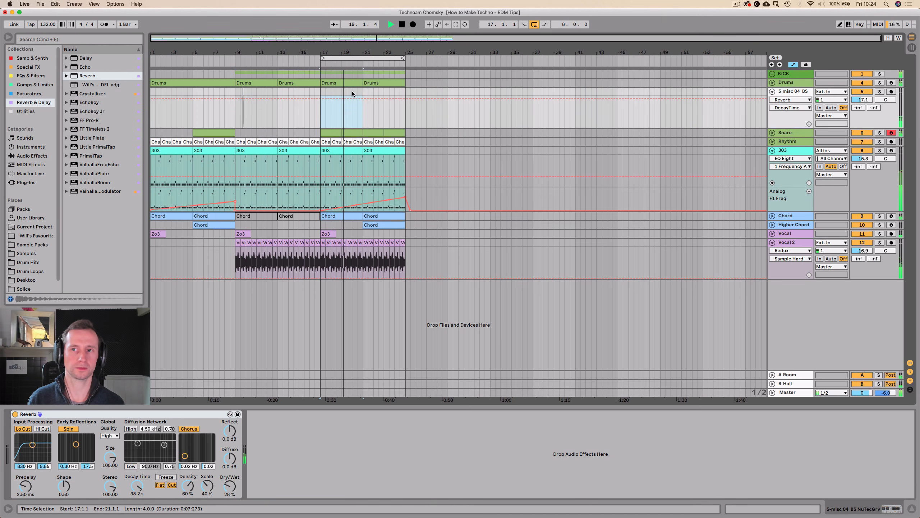
# Hide automation, repeat the misc 04 section from bars 9 to 13 every four bars up to bar 25, and delete the extra copy beyond.
pyautogui.press('a')
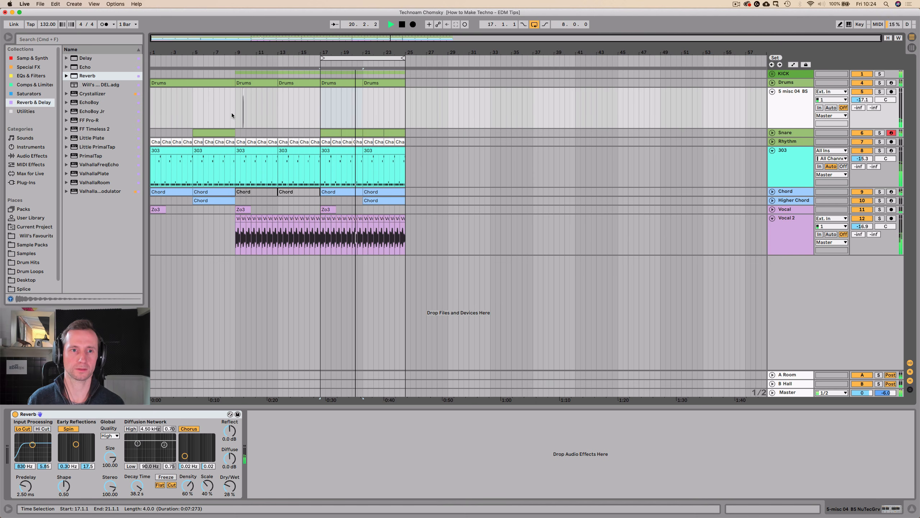
pyautogui.moveTo(233, 113); pyautogui.dragTo(277, 111)
pyautogui.press('super+d')
pyautogui.press('super+d')
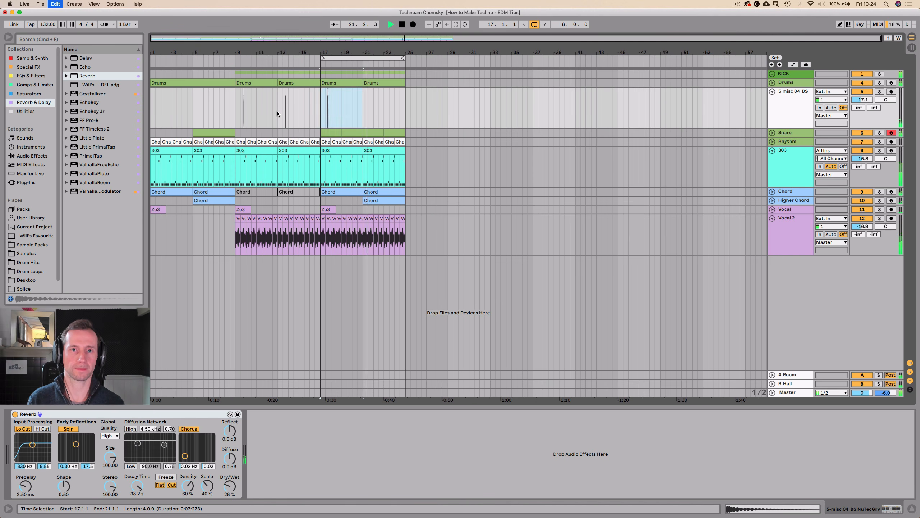
pyautogui.press('super+d')
pyautogui.press('super+d')
pyautogui.moveTo(437, 97); pyautogui.dragTo(406, 108)
pyautogui.press('Delete')
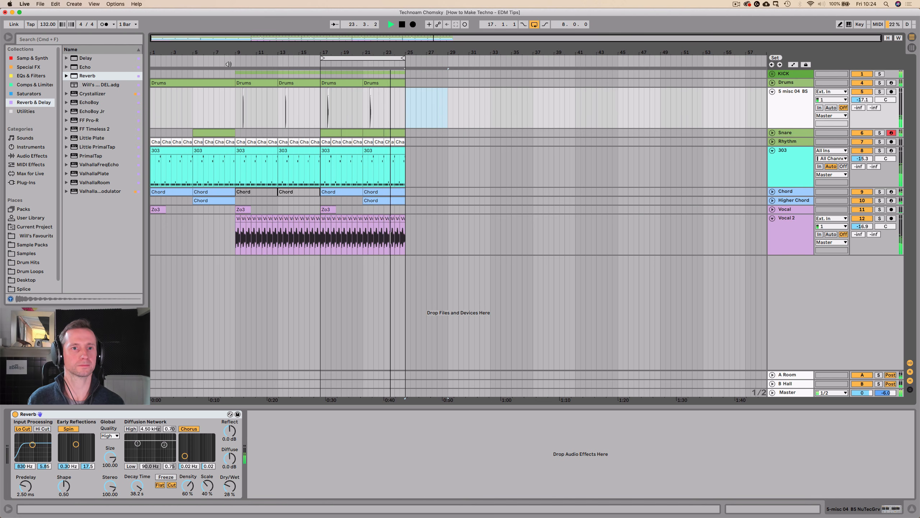
# Stop playback at the start and extend the loop back to bar 1 so it spans 24 bars.
pyautogui.click(402, 25)
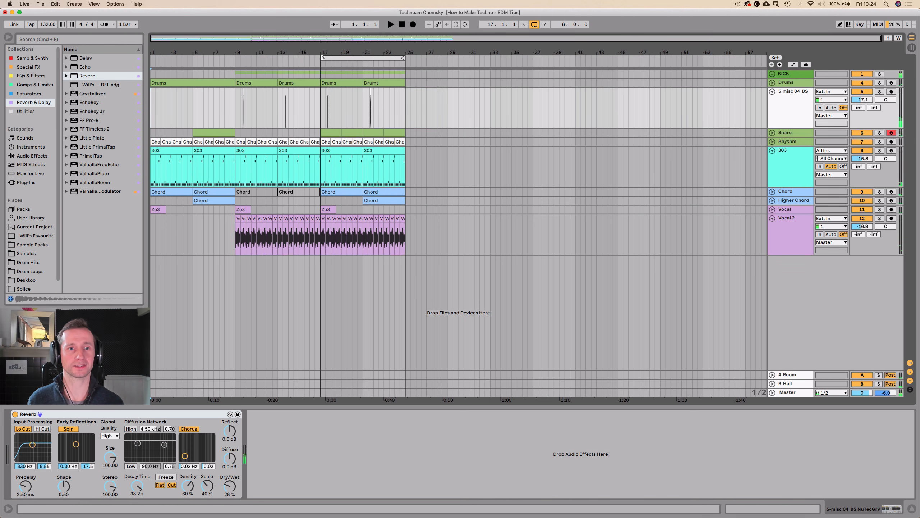
pyautogui.moveTo(322, 58); pyautogui.dragTo(92, 87)
pyautogui.click(402, 25)
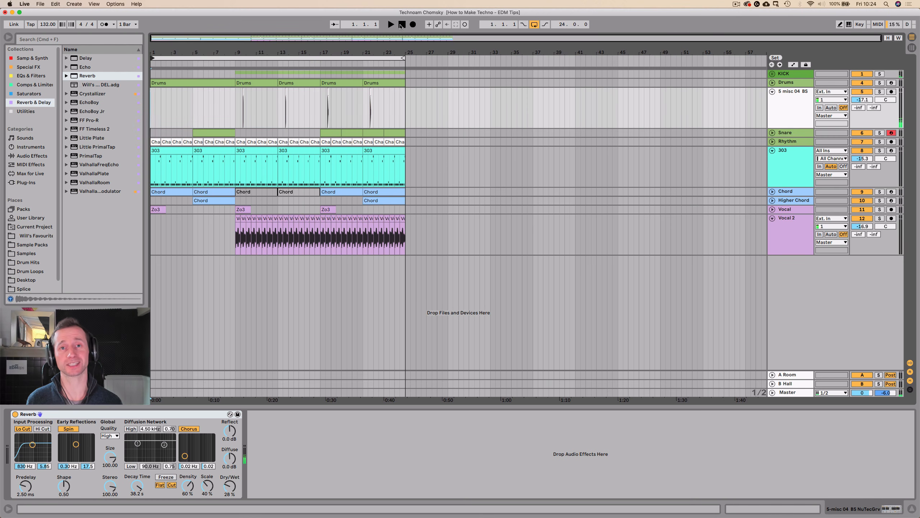